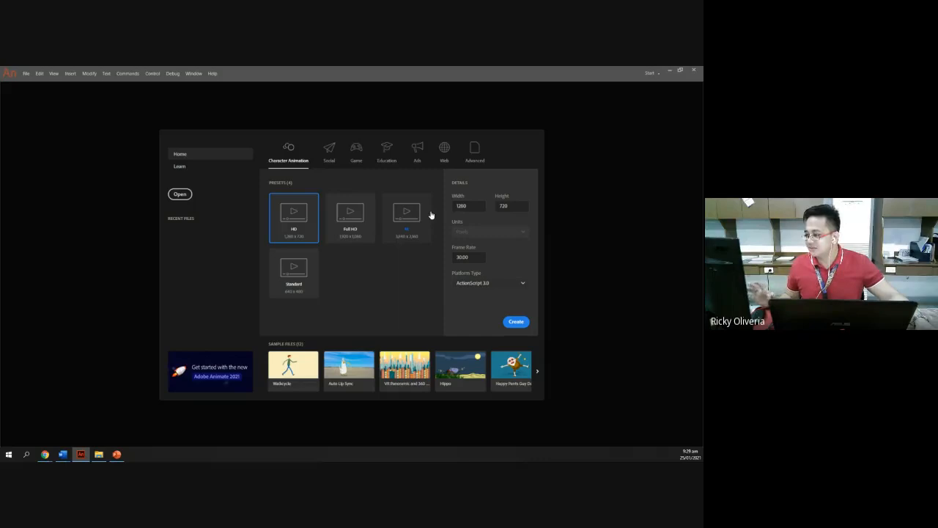
- Create an HD 1280 × 720 ActionScript 3.0 document at 30 fps and dock the Timeline above the stage
left_click(517, 323)
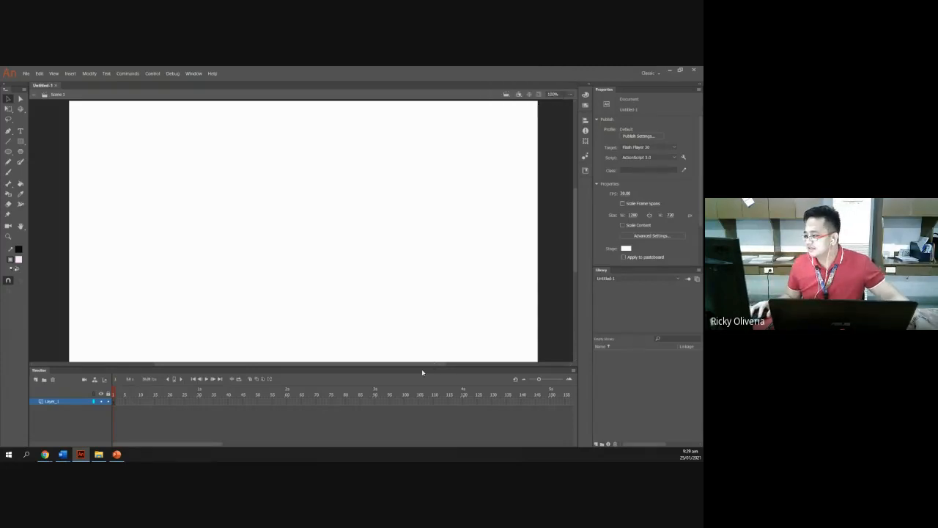
left_click_drag(420, 372, 413, 132)
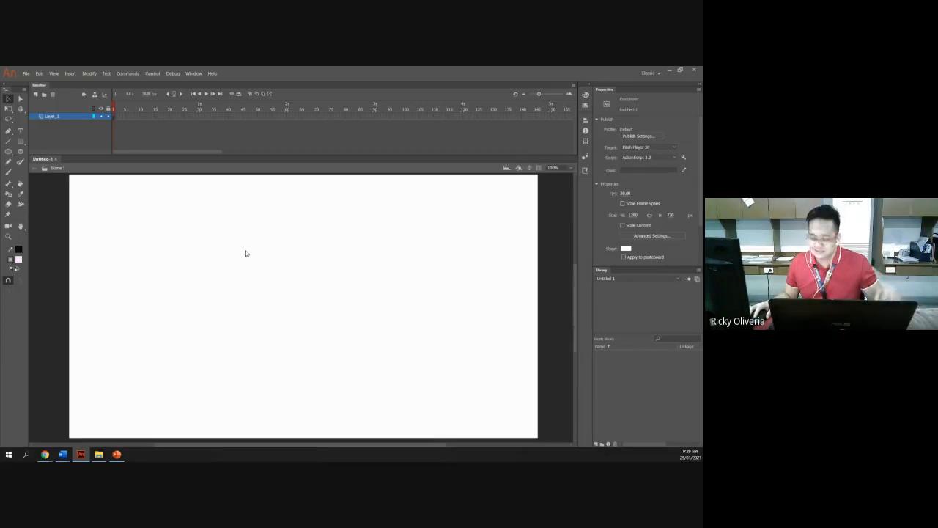
scroll(245, 254, "down", 3)
scroll(245, 253, "up", 3)
scroll(245, 254, "down", 1)
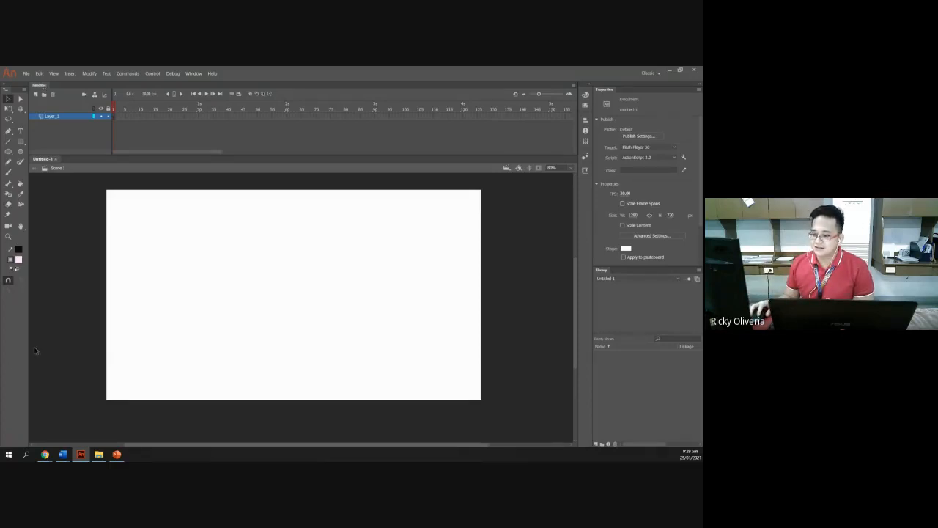
- Select the Classic workspace for the new document
left_click(192, 73)
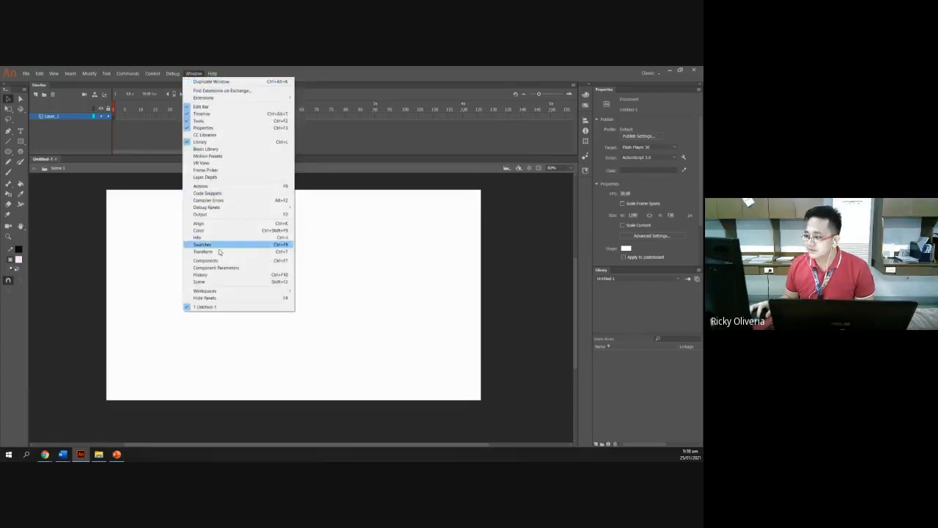
mouse_move(220, 291)
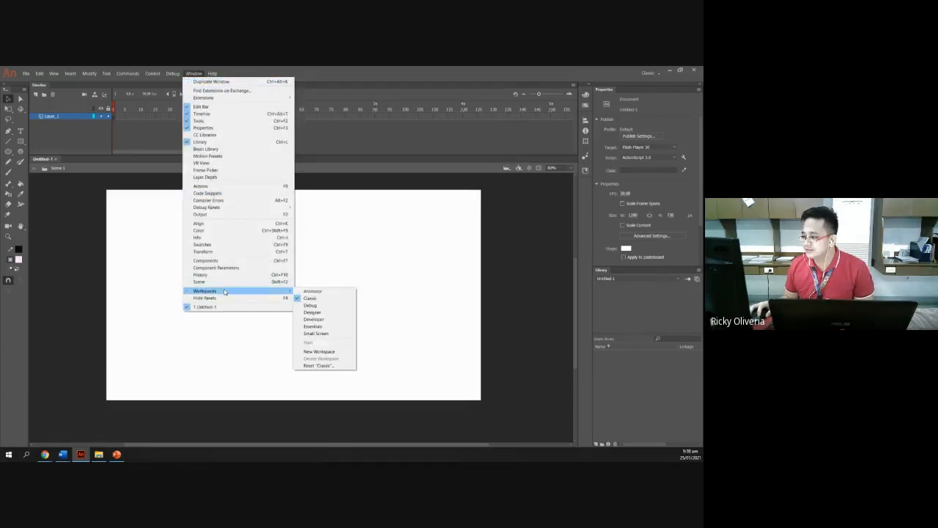
left_click(324, 299)
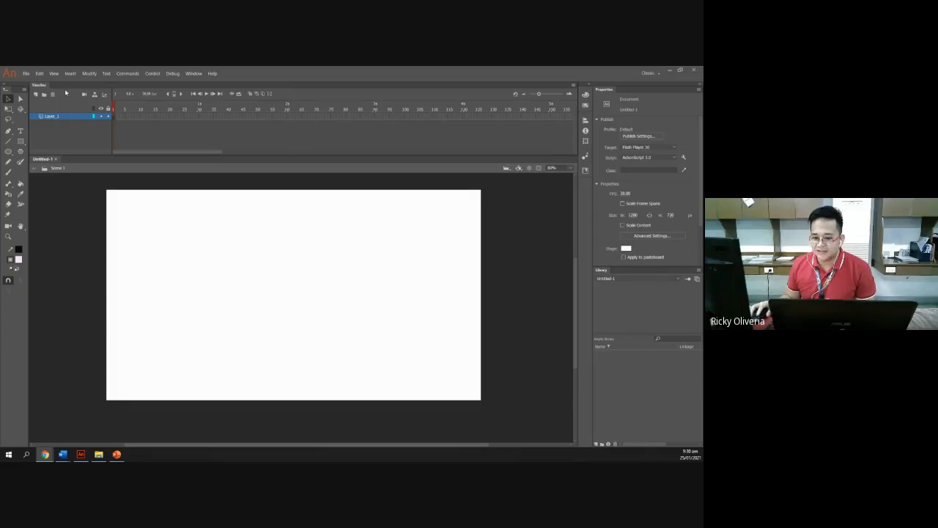
left_click(239, 238)
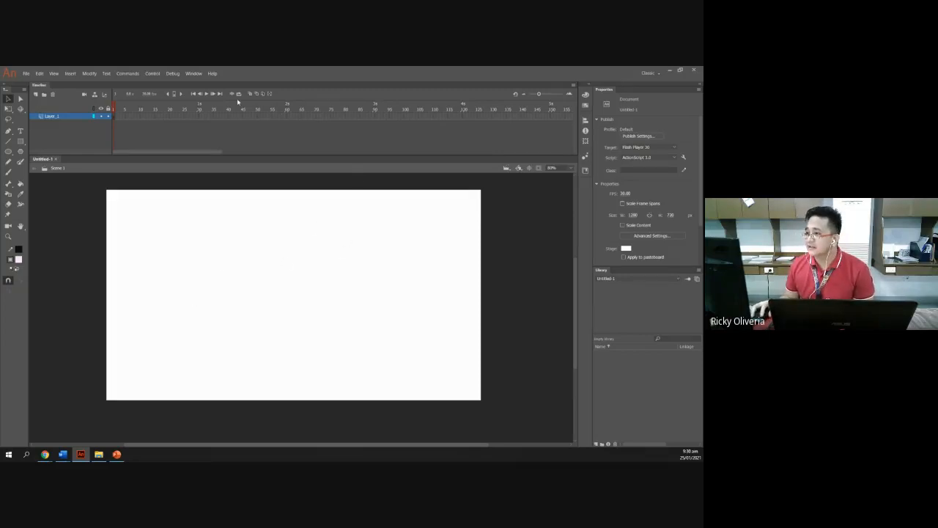
- Switch to the Animator workspace and bring the whole stage into view
left_click(194, 74)
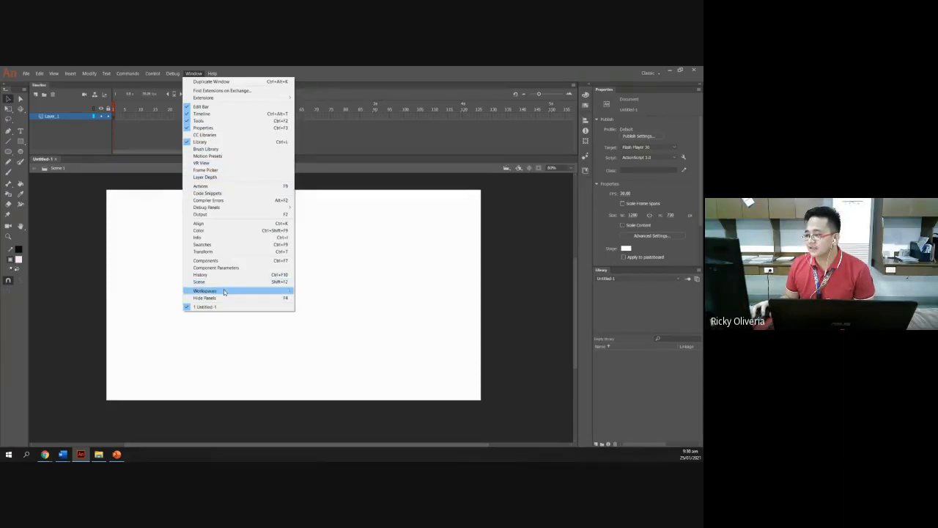
mouse_move(225, 291)
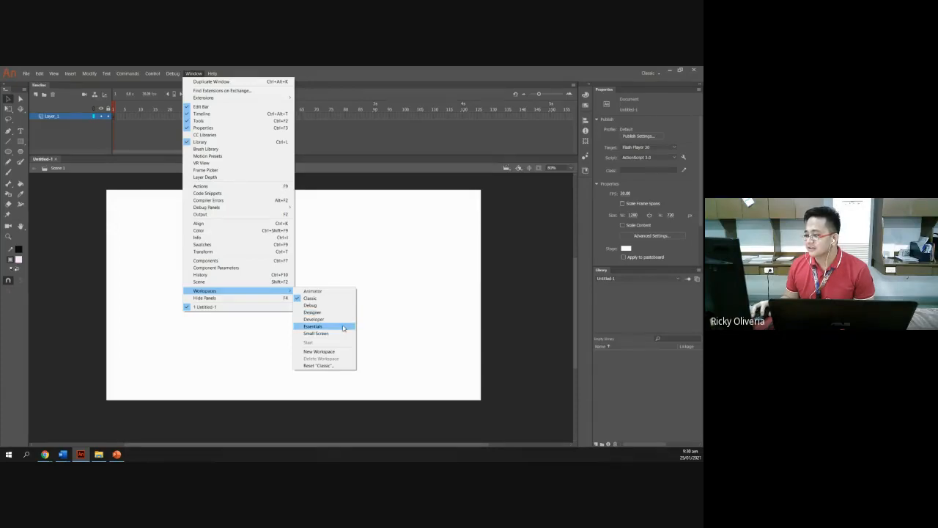
left_click(327, 292)
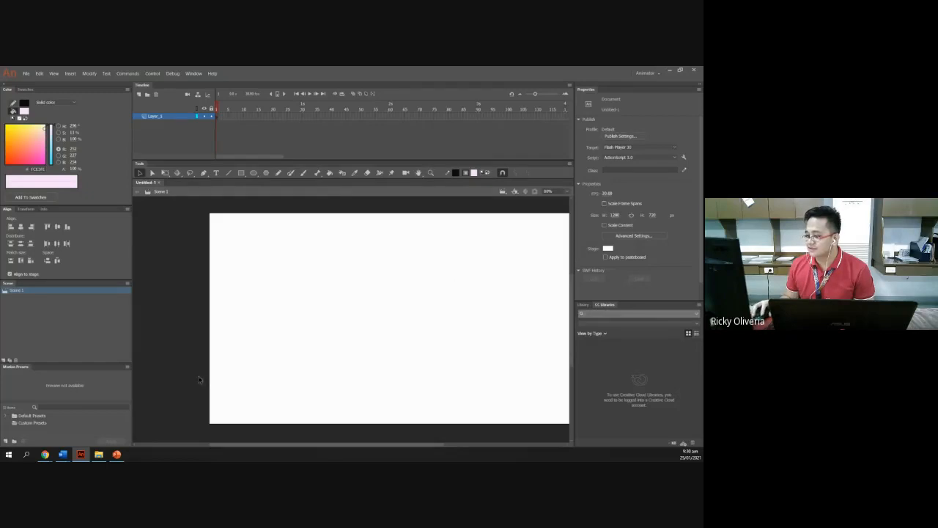
left_click_drag(209, 445, 241, 445)
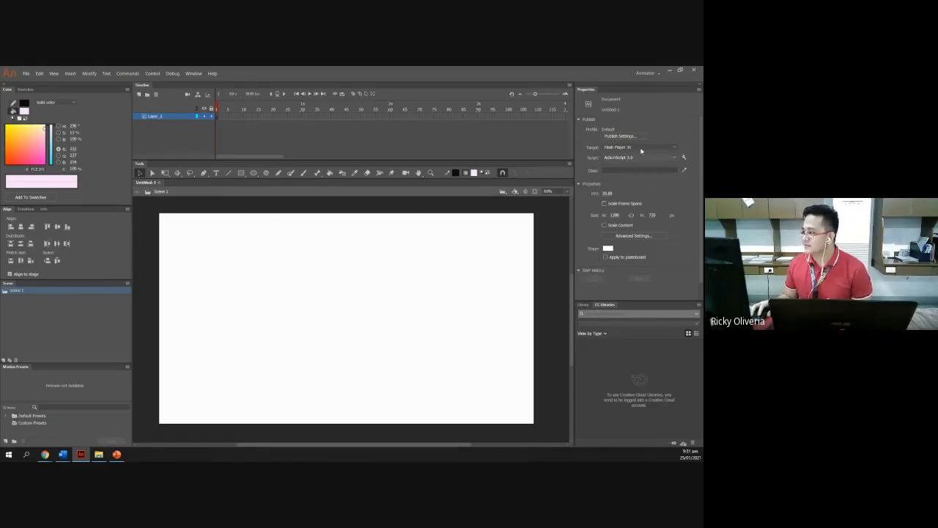
- Try out the Debug workspace, followed by the Designer workspace
left_click(193, 73)
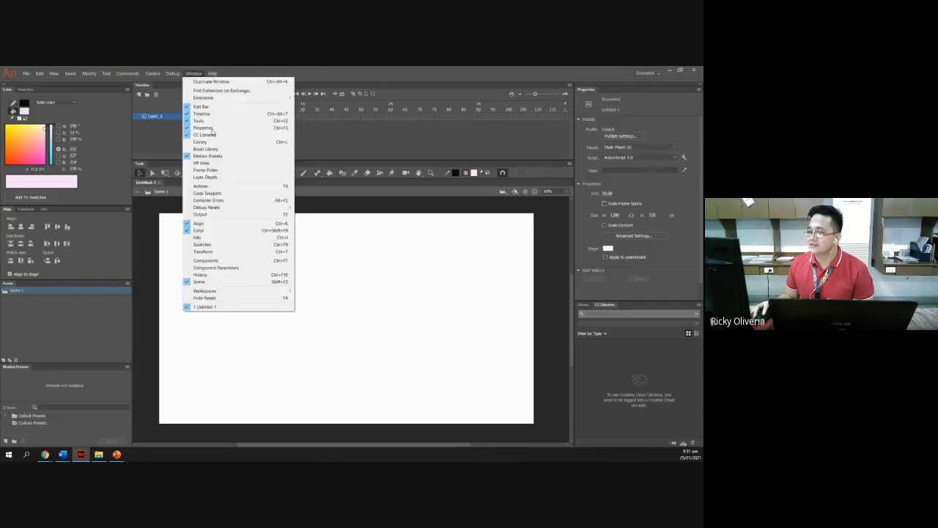
mouse_move(228, 291)
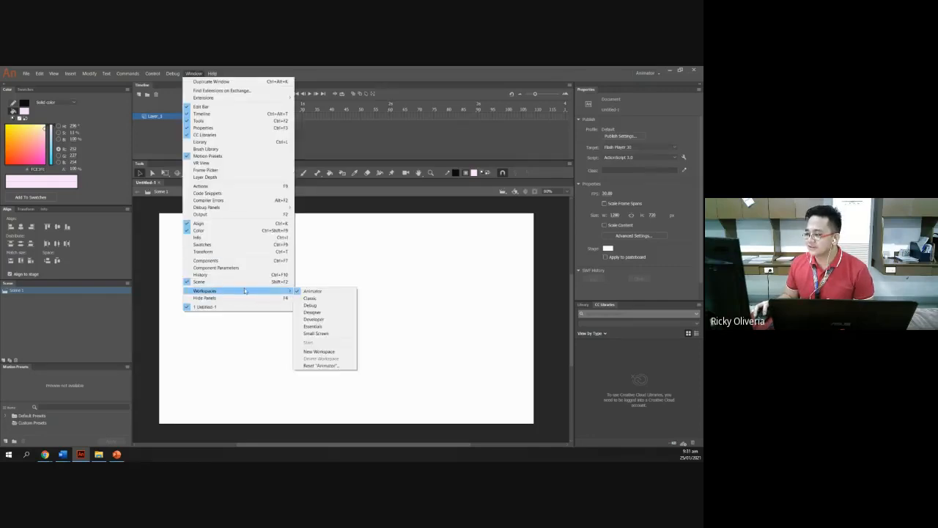
left_click(323, 307)
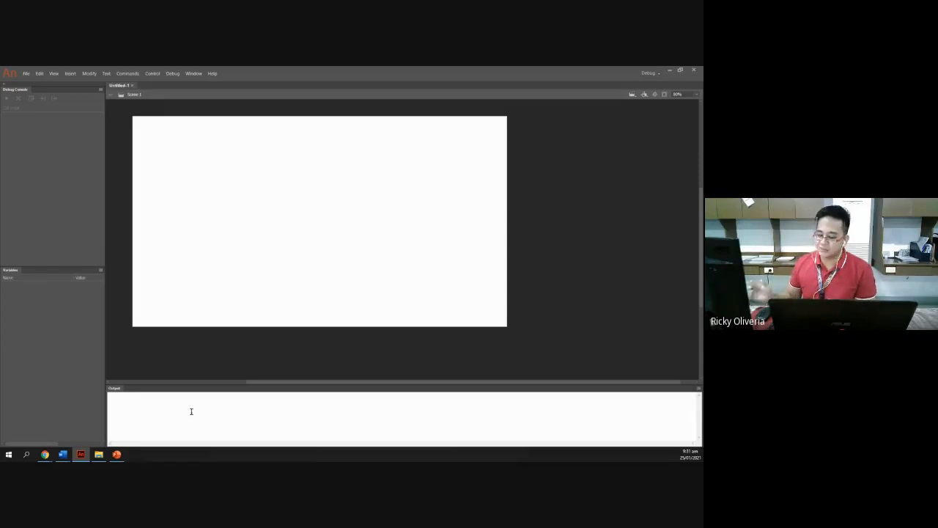
left_click(194, 73)
mouse_move(212, 290)
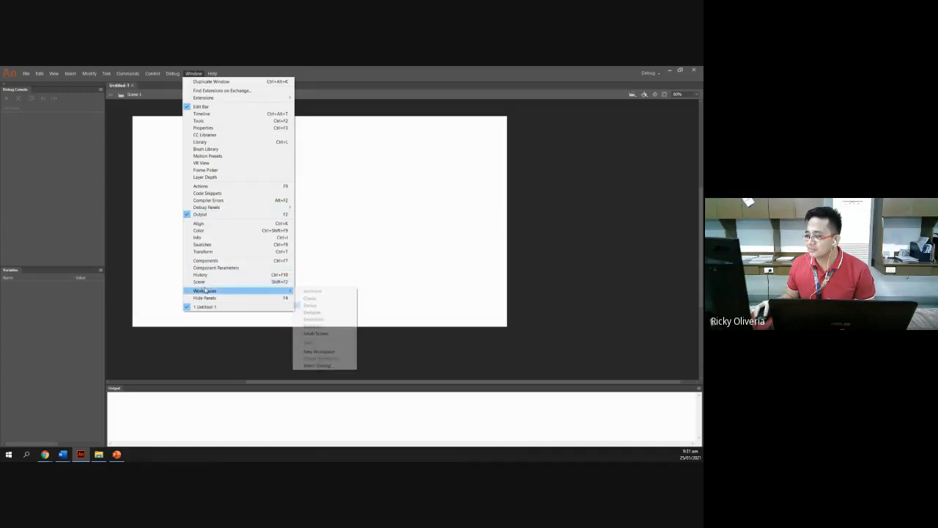
left_click(318, 311)
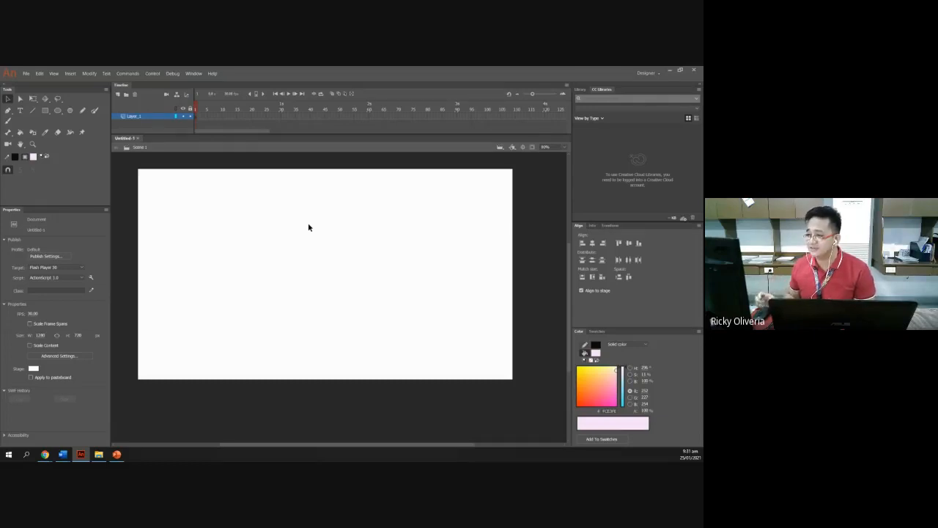
- Switch to the Essentials workspace and return to the Classic workspace
left_click(193, 74)
mouse_move(217, 293)
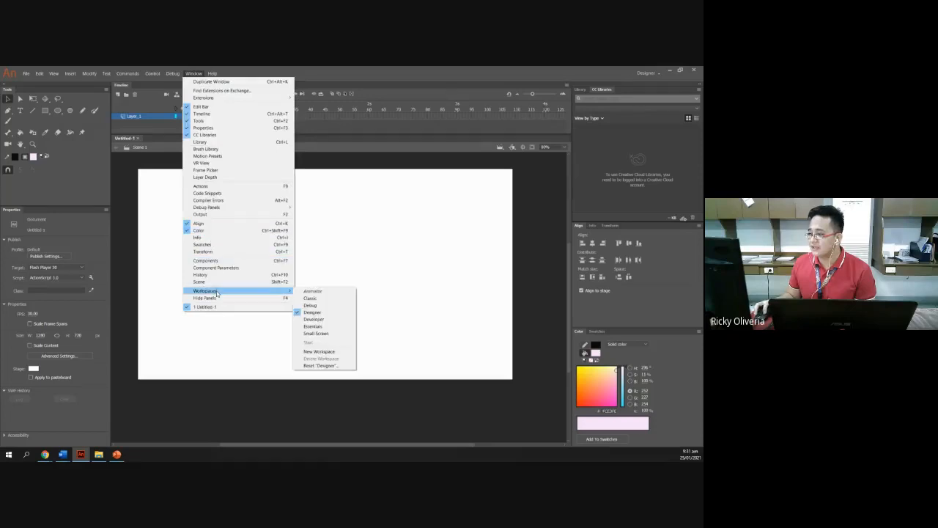
left_click(327, 327)
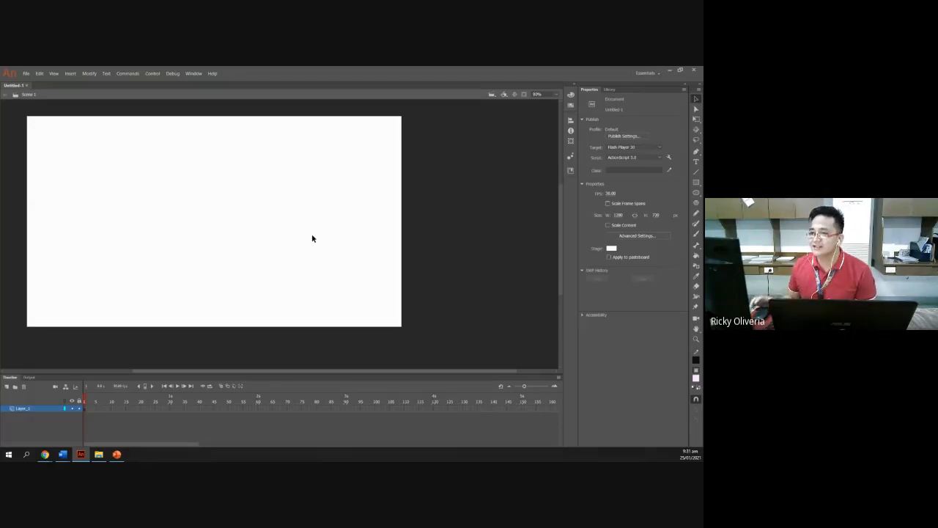
left_click(194, 73)
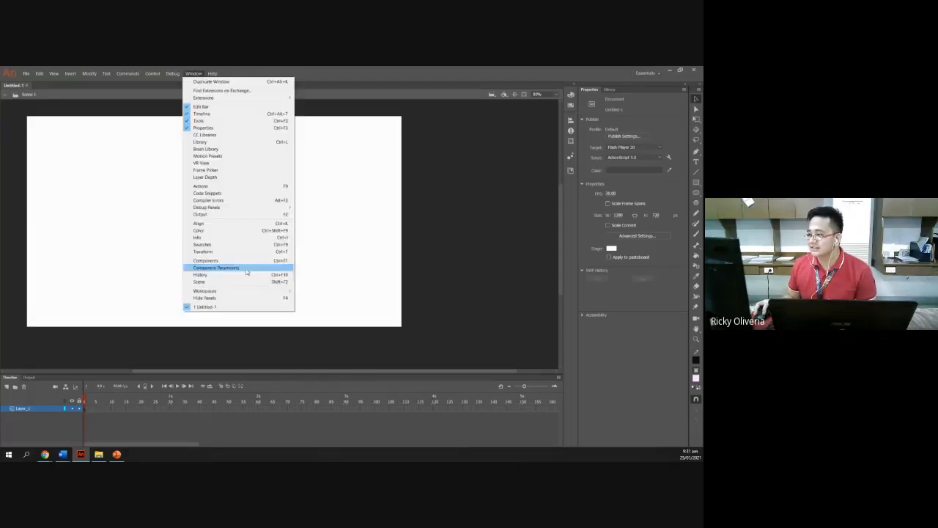
mouse_move(249, 290)
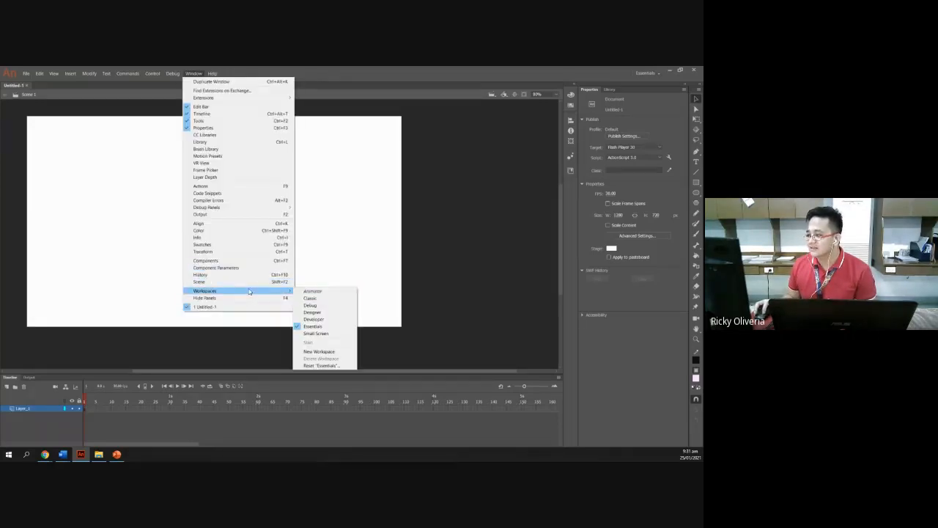
left_click(310, 299)
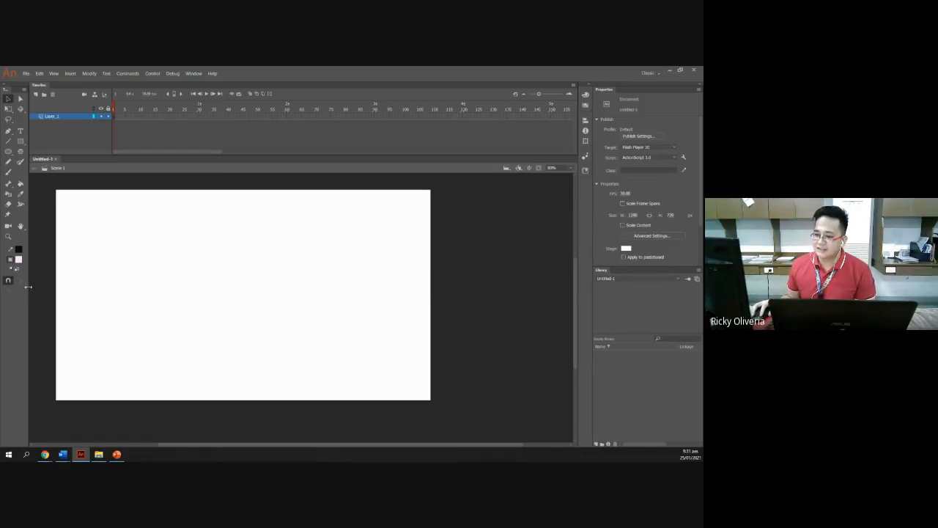
- Narrow the Tools panel to a single column of tools and widen it back to two columns
left_click_drag(27, 289, 14, 286)
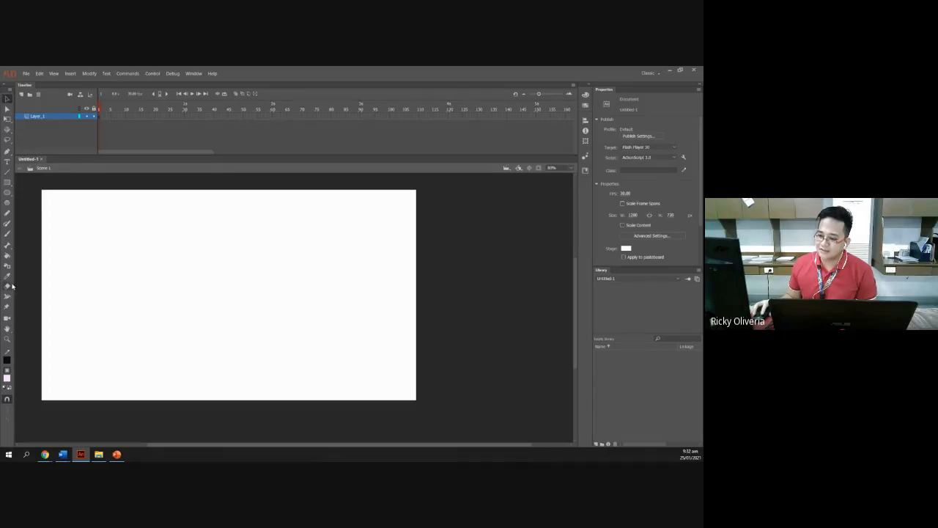
left_click_drag(15, 286, 26, 270)
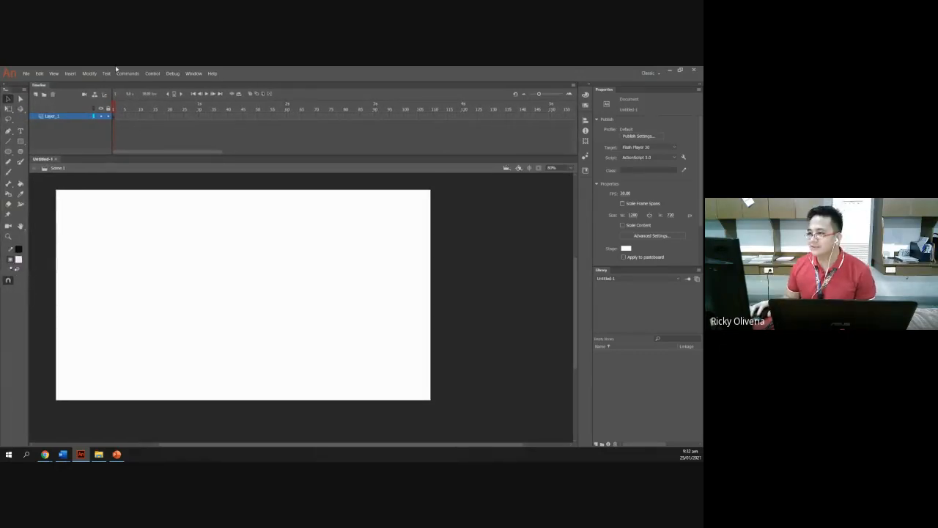
- Dock the Timeline below the stage, move it back above the stage, and return it below
left_click_drag(53, 85, 48, 446)
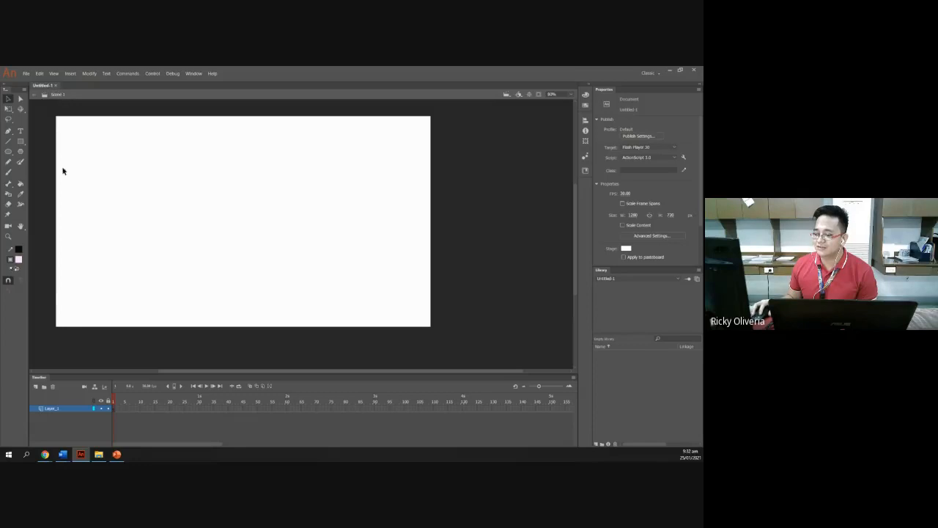
left_click_drag(259, 373, 232, 371)
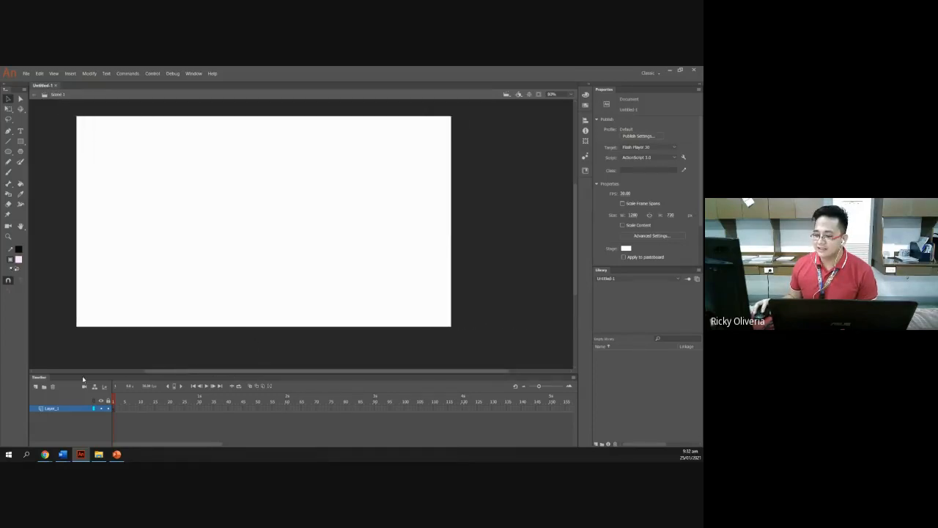
left_click_drag(82, 375, 84, 89)
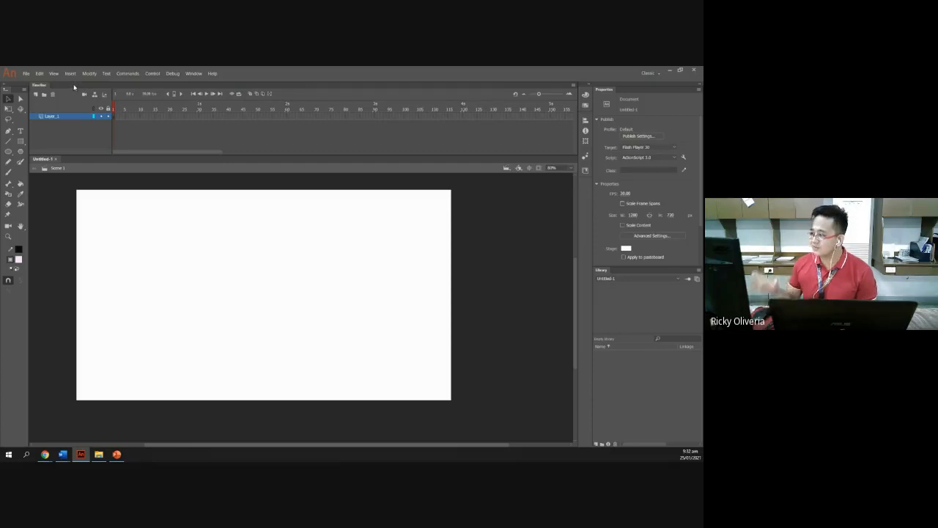
left_click_drag(73, 86, 82, 439)
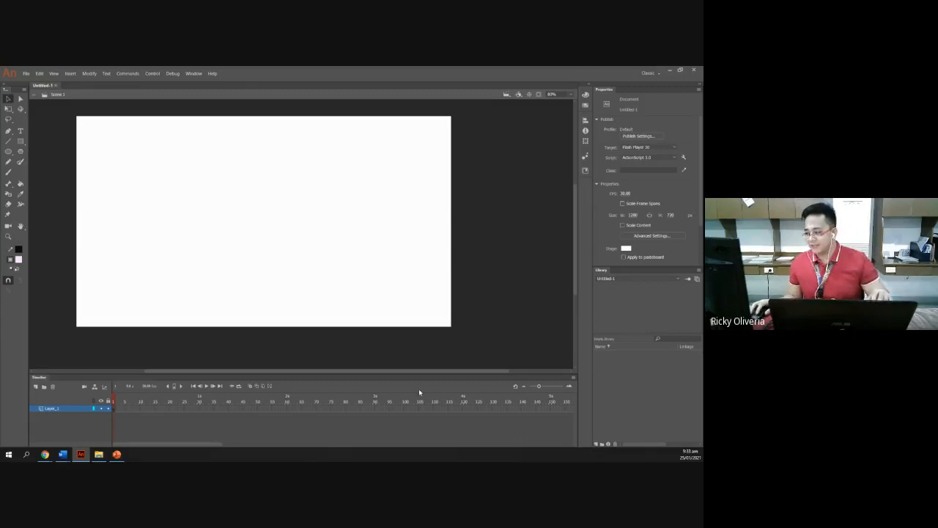
- Examine the blank stage at different zoom levels and scroll positions
left_click_drag(374, 370, 354, 373)
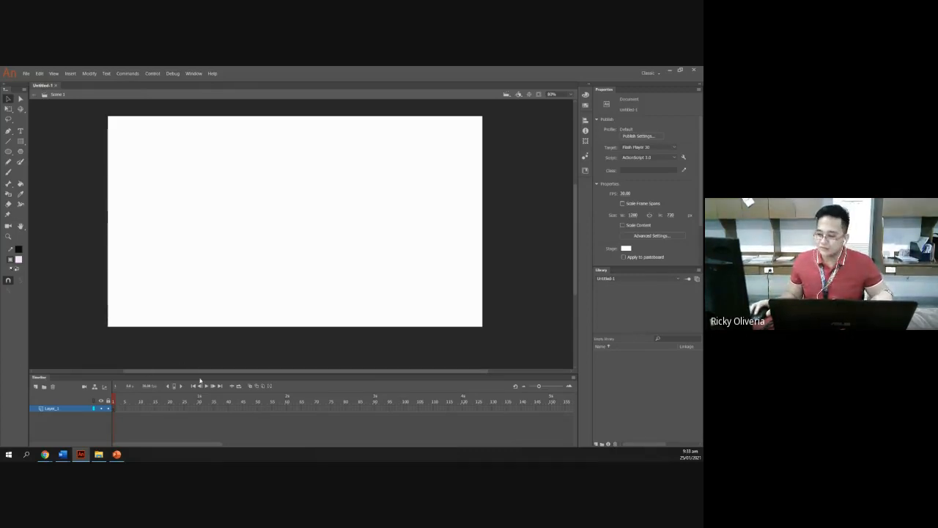
scroll(202, 315, "up", 2)
scroll(202, 316, "down", 3)
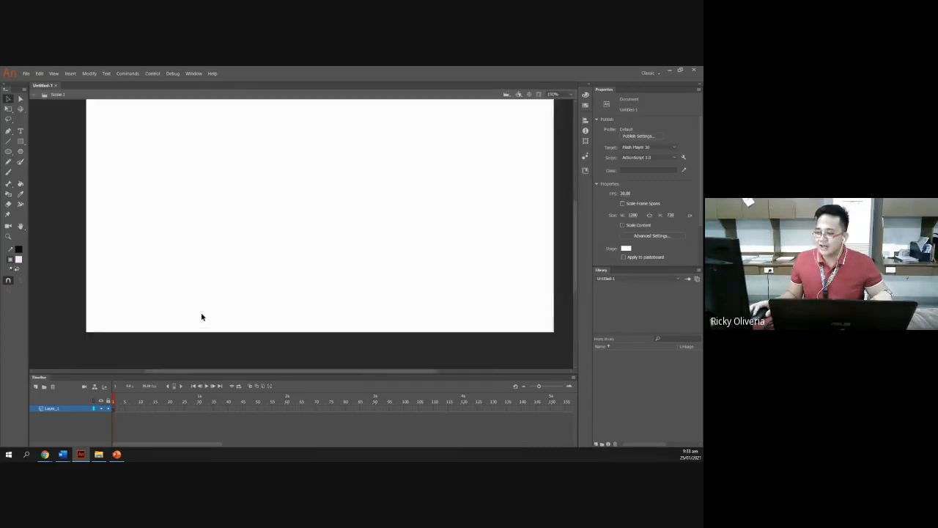
scroll(202, 317, "up", 3)
scroll(201, 317, "down", 2)
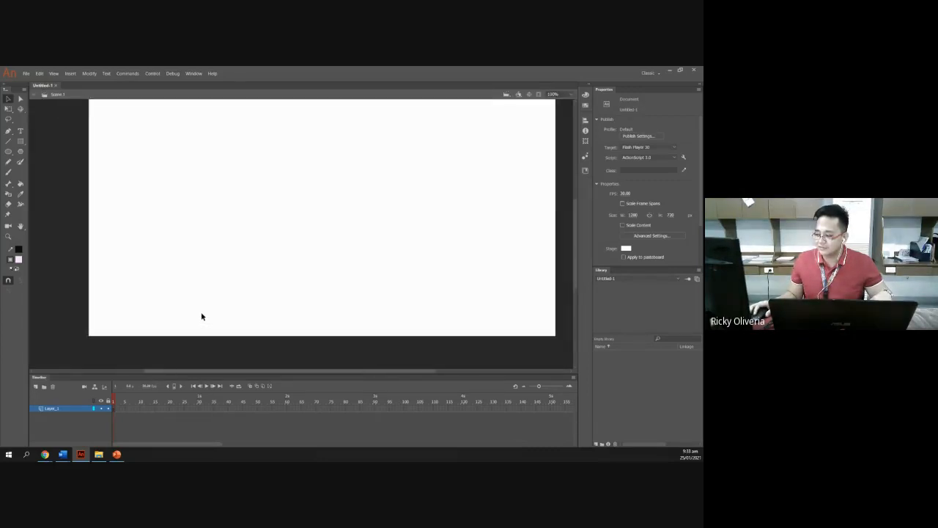
scroll(201, 316, "up", 2)
scroll(202, 316, "down", 1)
scroll(202, 317, "up", 1)
scroll(202, 317, "down", 1)
scroll(203, 317, "up", 1)
scroll(203, 317, "down", 1)
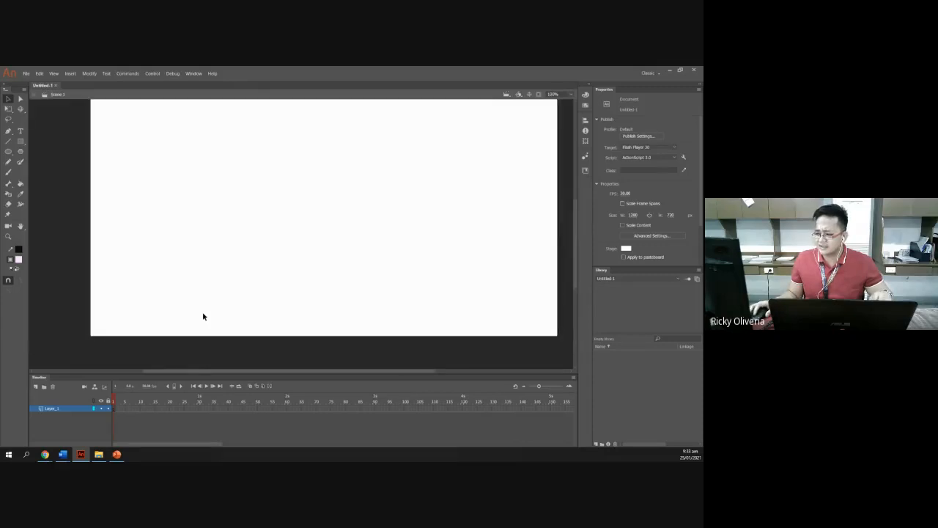
scroll(203, 316, "up", 1)
scroll(204, 316, "down", 1)
scroll(204, 317, "up", 1)
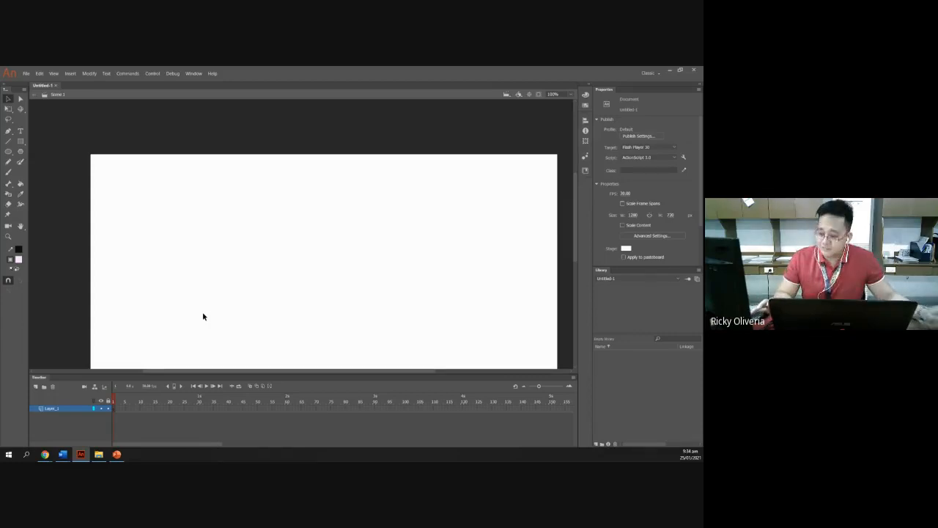
scroll(204, 311, "down", 1)
scroll(198, 303, "up", 1)
scroll(197, 297, "down", 1)
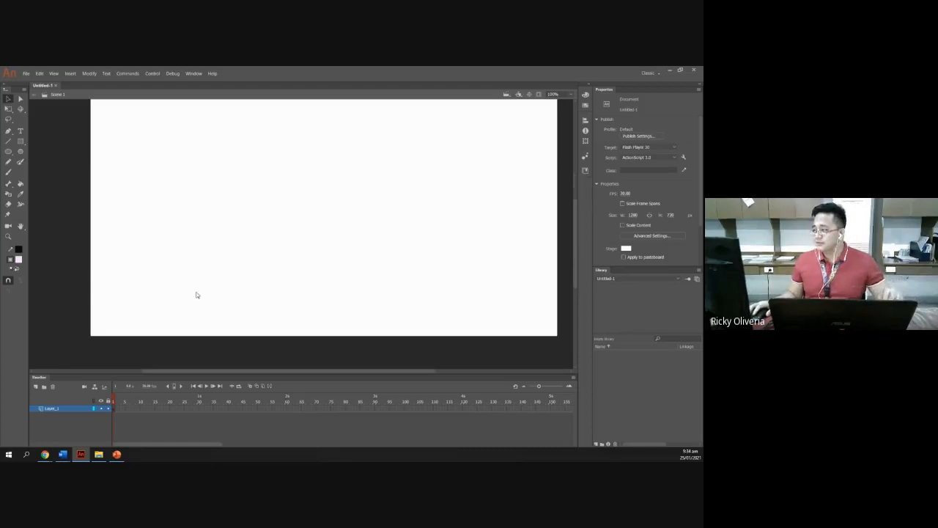
scroll(208, 293, "down", 3)
scroll(207, 293, "up", 5)
scroll(206, 292, "down", 2, "ctrl")
scroll(206, 292, "up", 1, "ctrl")
scroll(206, 293, "up", 1, "ctrl")
scroll(206, 292, "down", 1, "ctrl")
scroll(206, 293, "down", 1)
scroll(206, 292, "up", 2)
left_click_drag(228, 272, 241, 222)
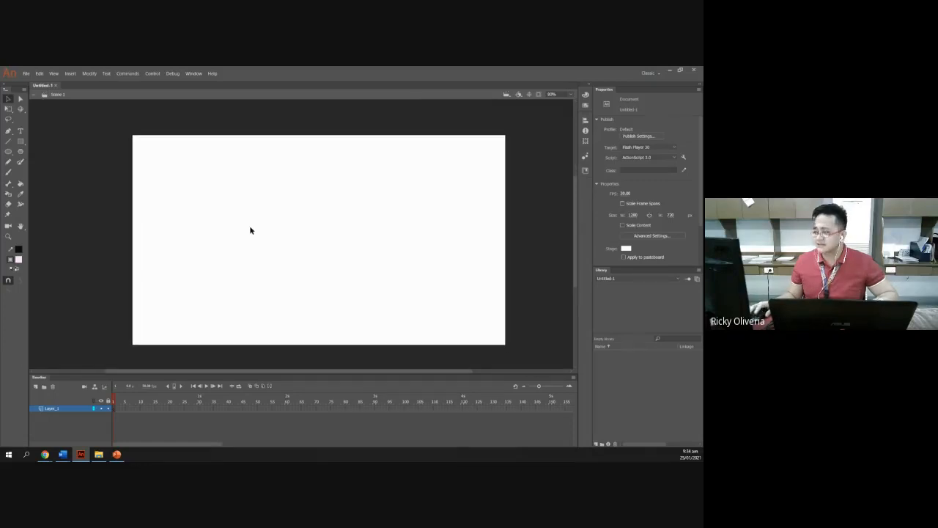
scroll(252, 226, "up", 1)
scroll(251, 226, "down", 1)
scroll(251, 226, "up", 1)
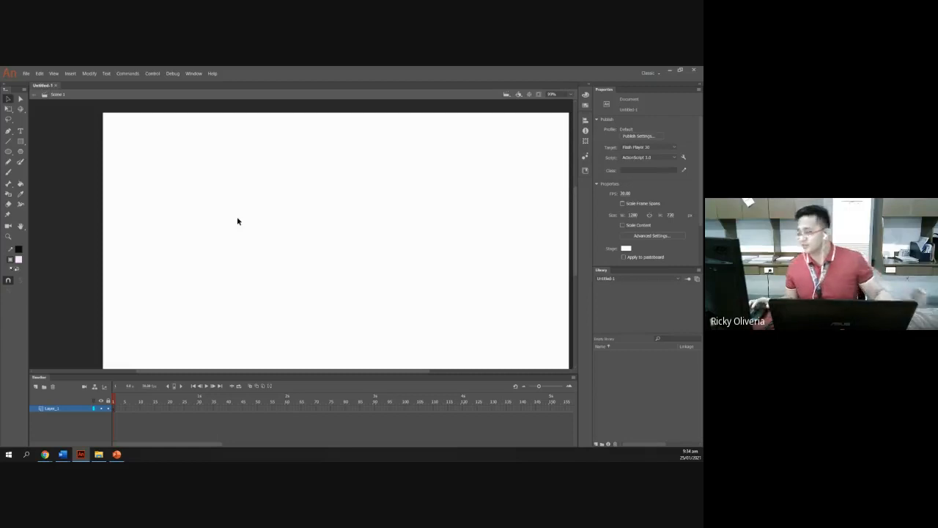
- Switch to the PowerPoint presentation, highlight the "Add also the Library" instruction, and return to Animate
left_click(116, 454)
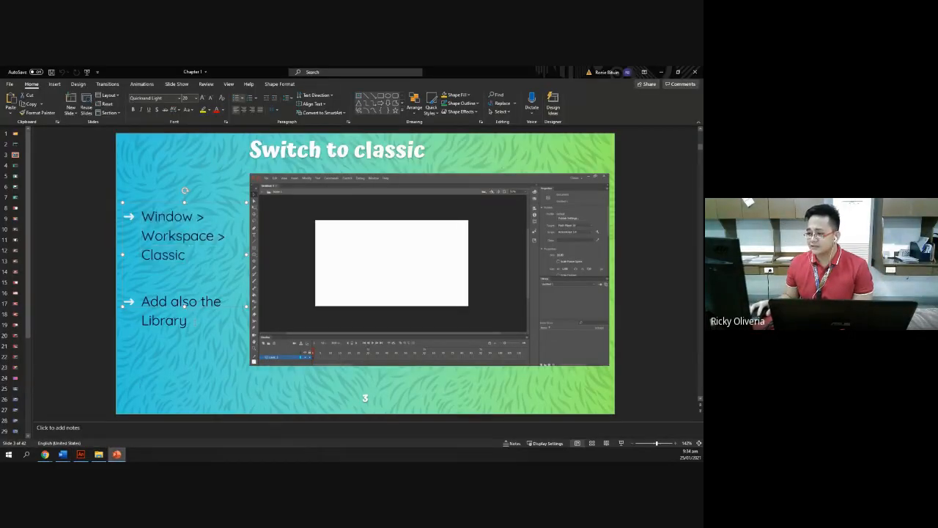
left_click_drag(192, 321, 147, 302)
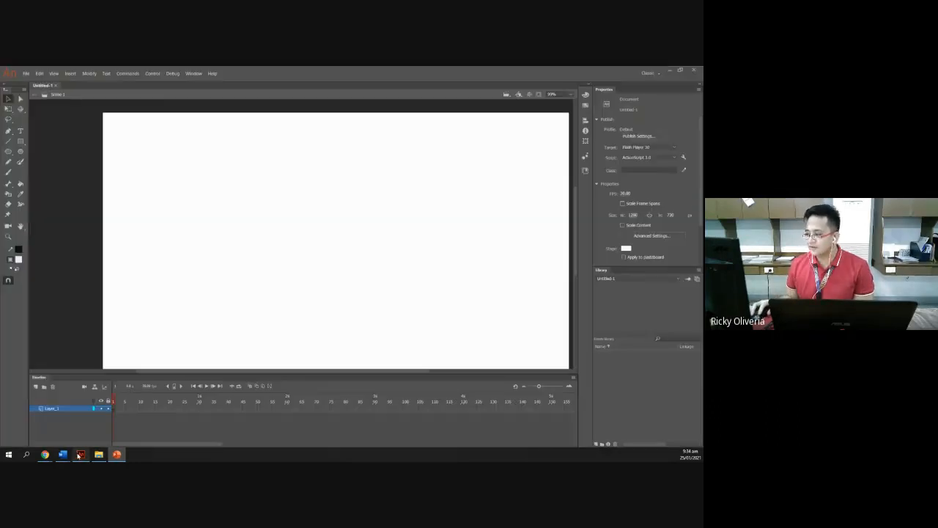
left_click(79, 454)
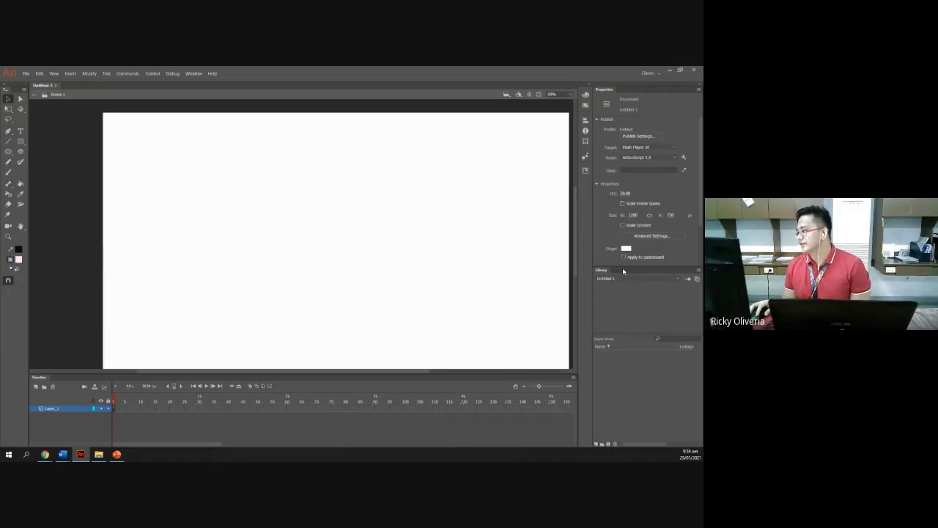
- Hide the Library panel and show it again below the Properties panel
left_click(699, 270)
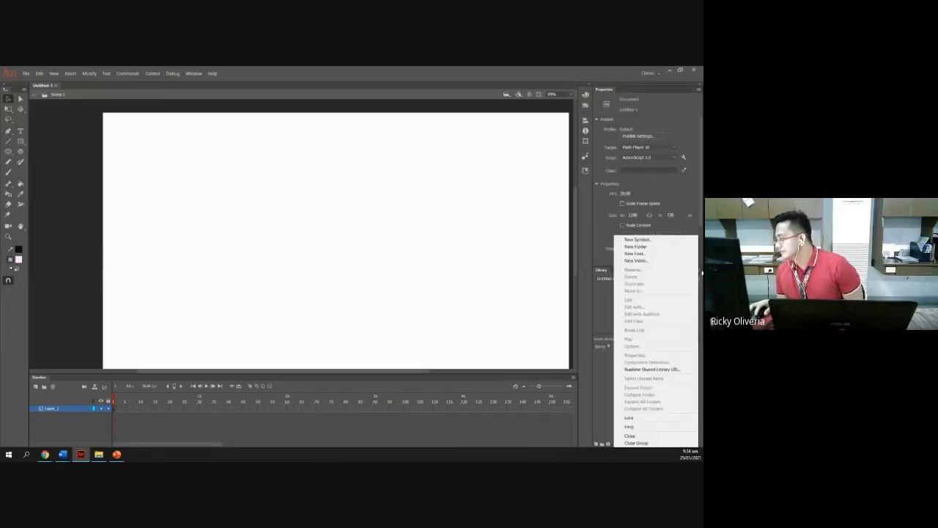
left_click(507, 242)
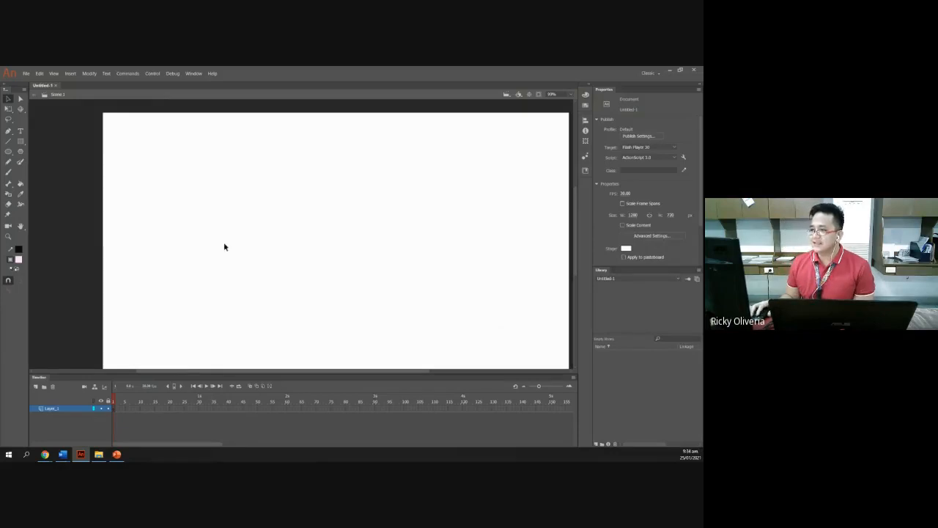
left_click(193, 74)
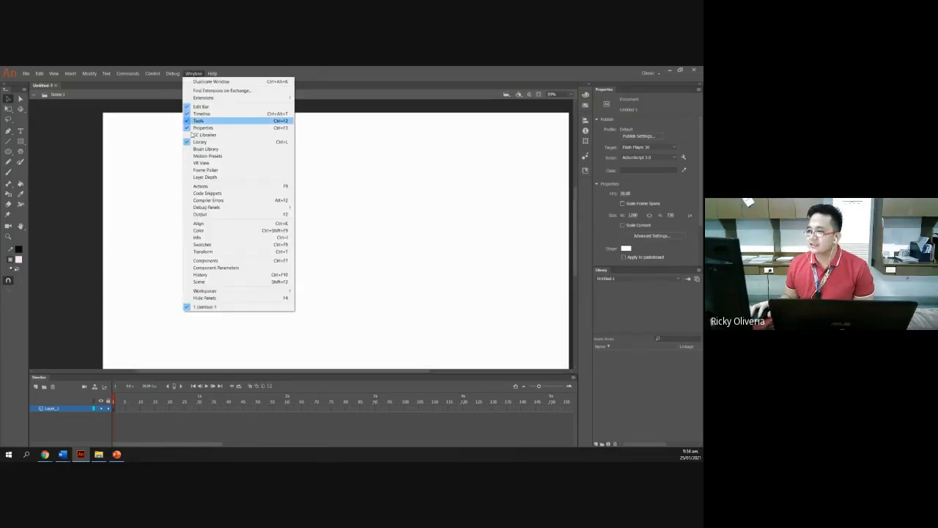
left_click(198, 142)
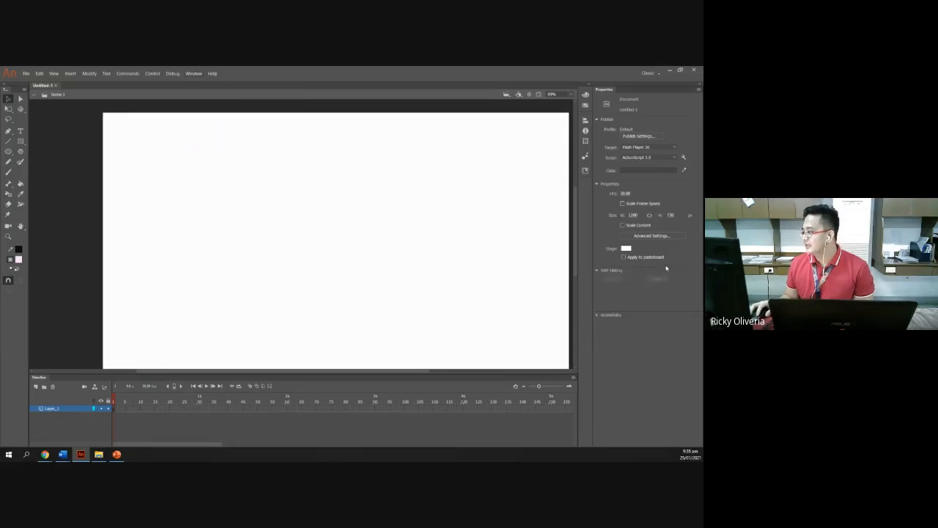
left_click(194, 74)
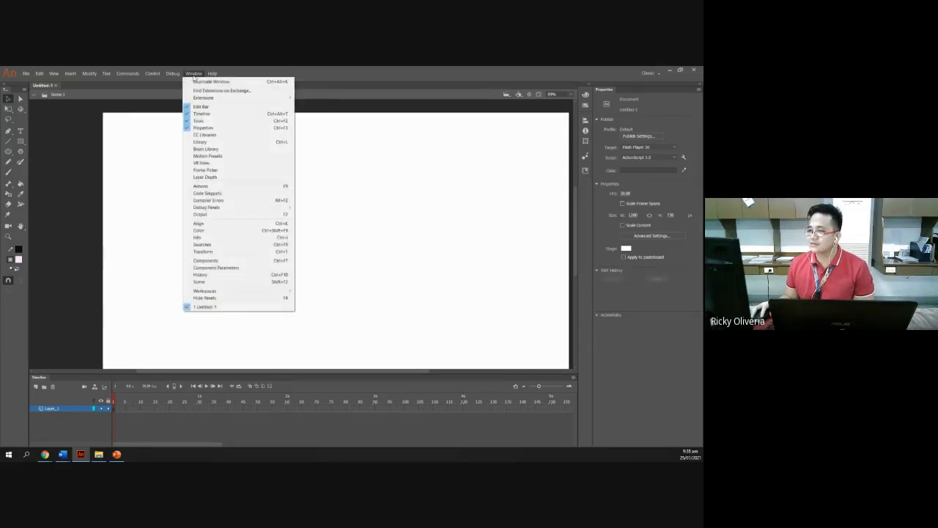
left_click(187, 142)
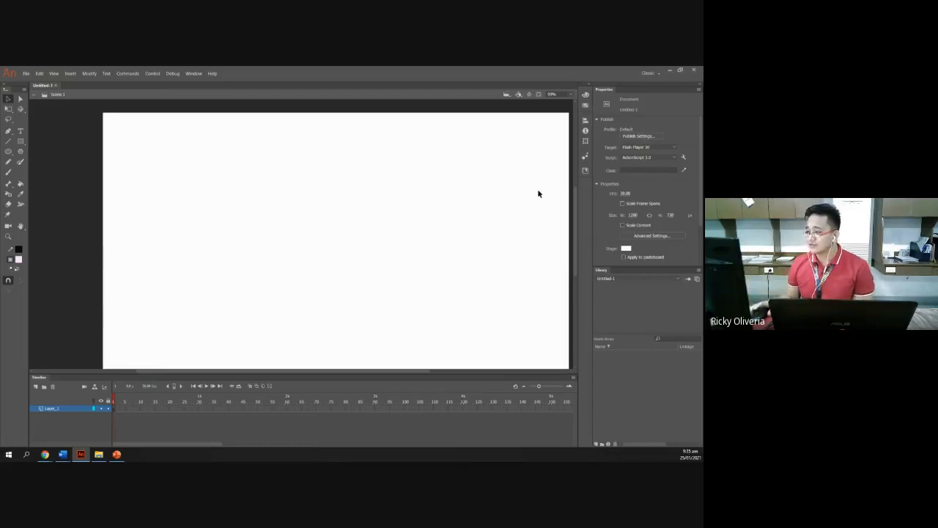
- Zoom out until the whole blank stage fits inside the document window
scroll(257, 241, "down", 3)
scroll(257, 239, "up", 3)
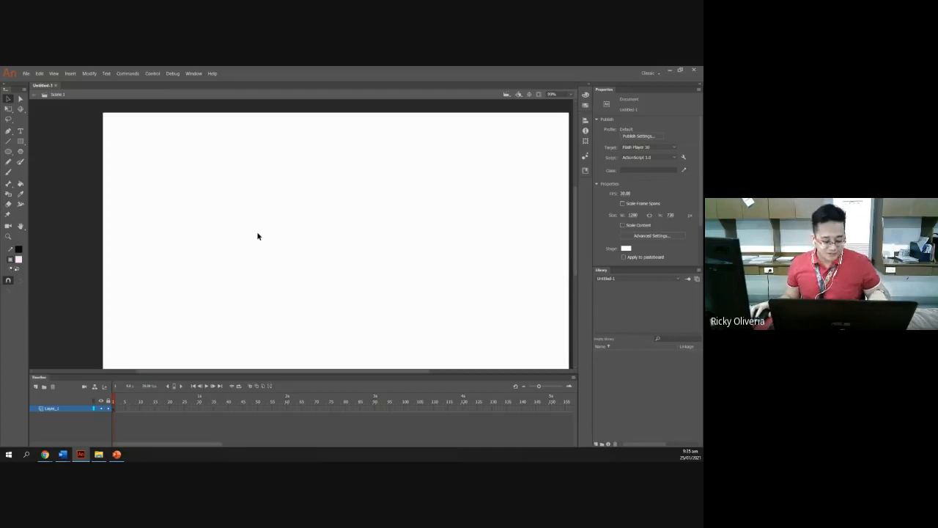
scroll(257, 236, "down", 1)
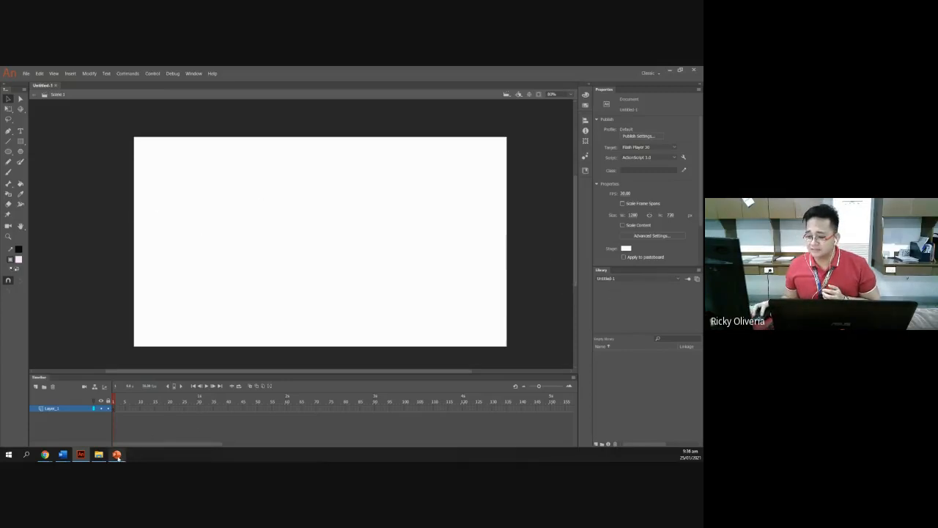
- Switch to the PowerPoint presentation, deselect the highlighted text, and advance to the "Edit Preference" slide
mouse_move(117, 456)
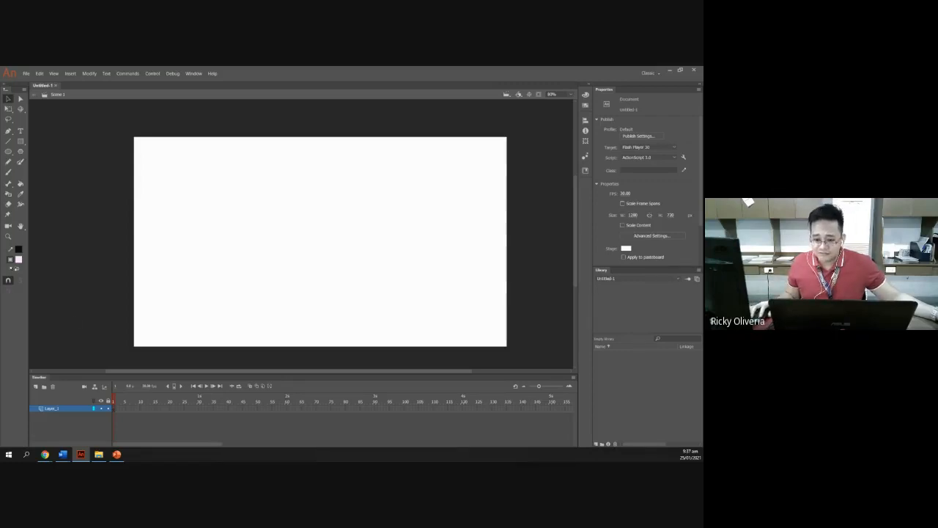
key("alt+Tab")
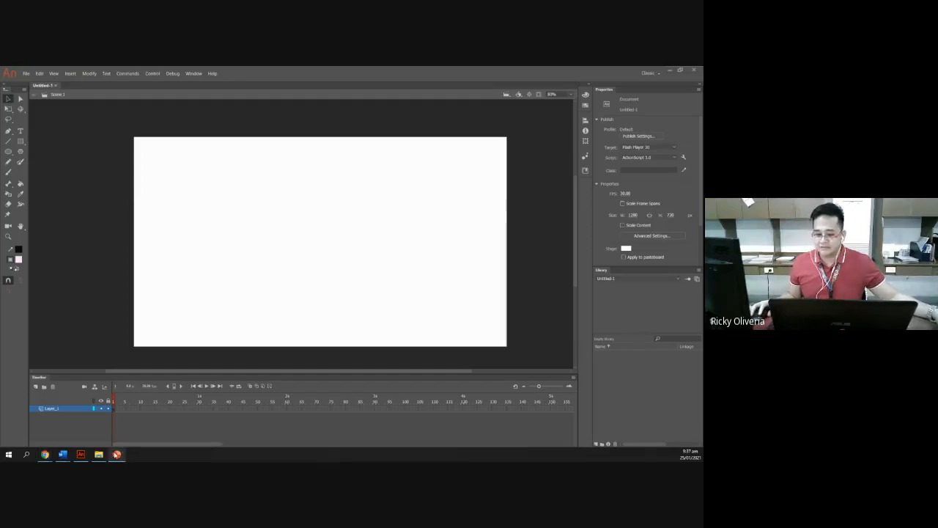
left_click(117, 455)
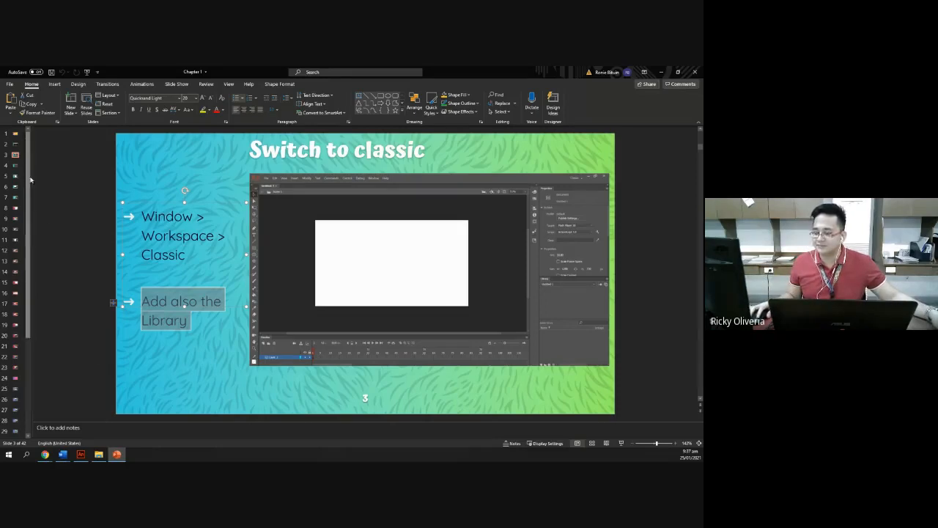
left_click(156, 150)
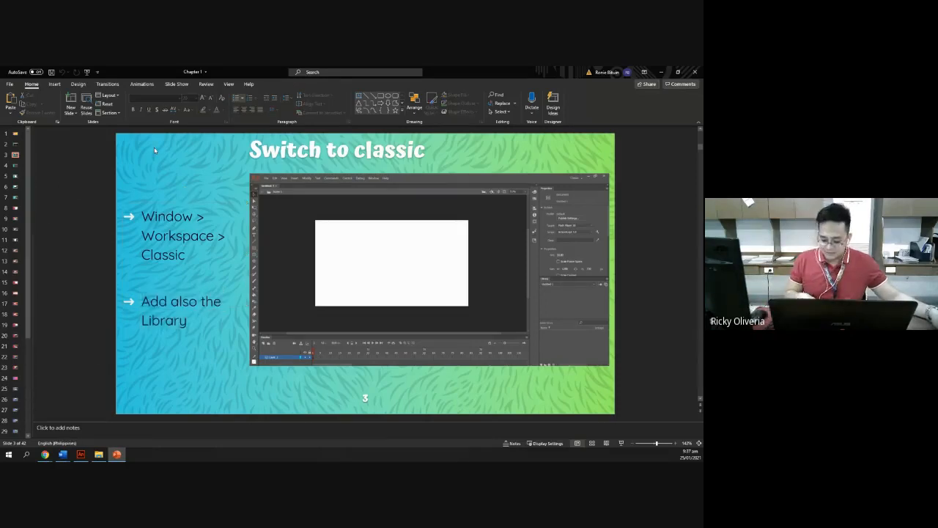
key("Page_Down")
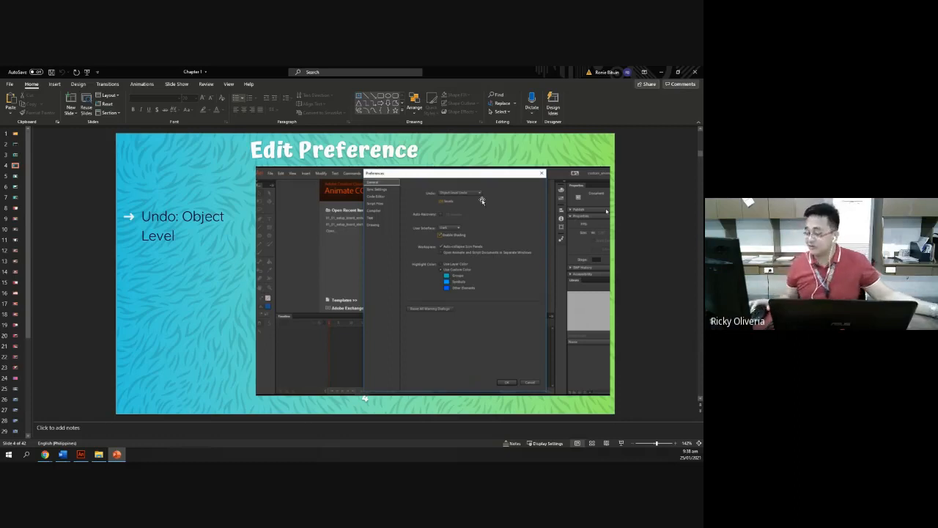
- Return to Animate and, in the General preferences, switch Undo to Document-level Undo and back to Object-level Undo
left_click(80, 454)
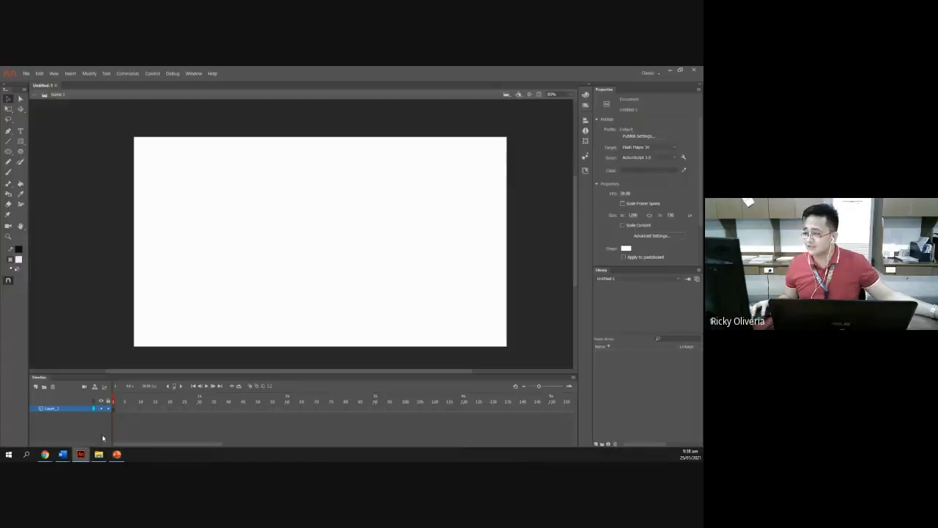
left_click(26, 73)
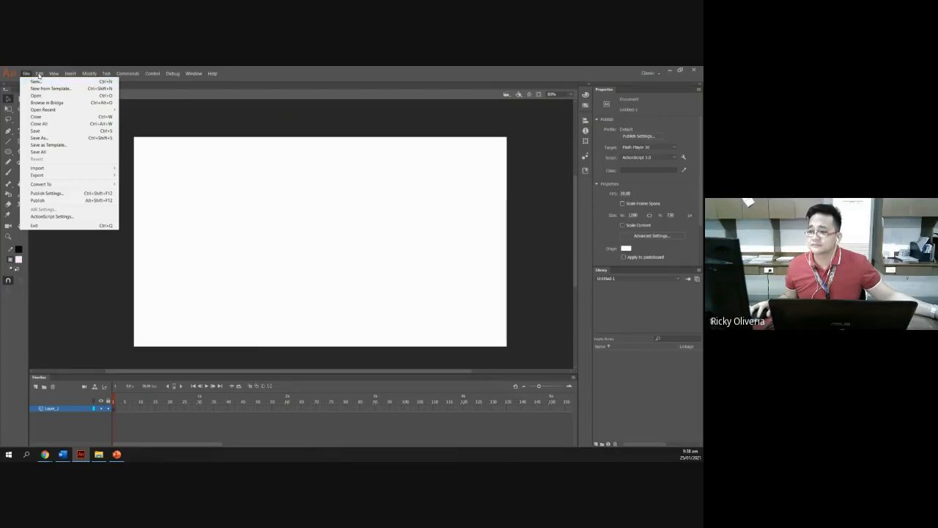
mouse_move(39, 74)
left_click(56, 220)
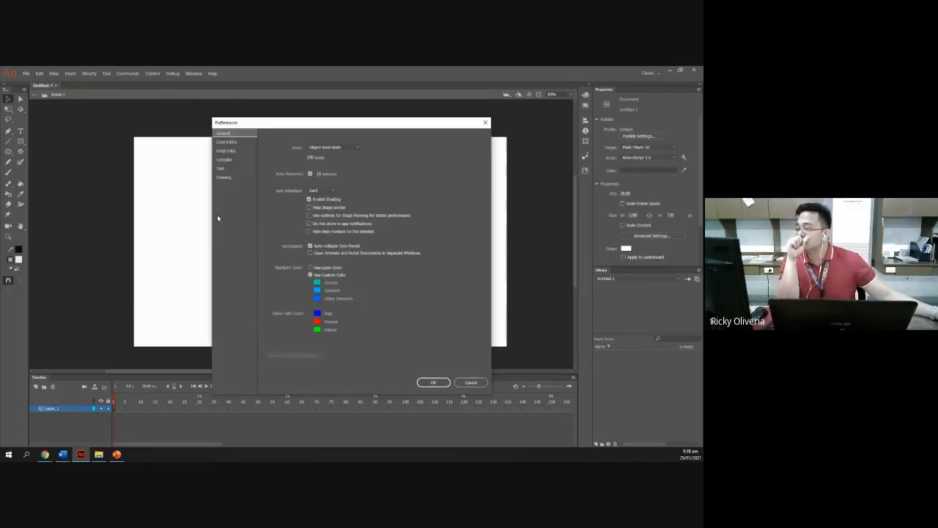
left_click(318, 149)
left_click(322, 156)
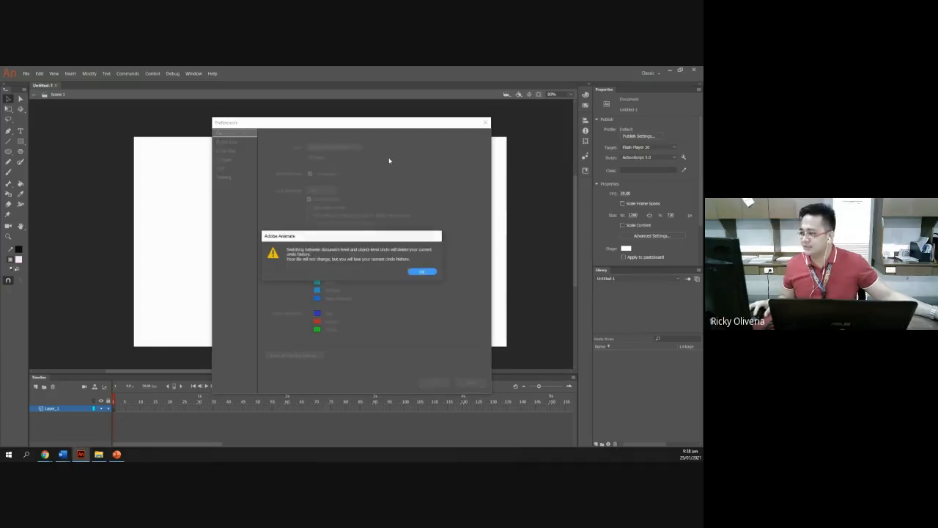
left_click(422, 271)
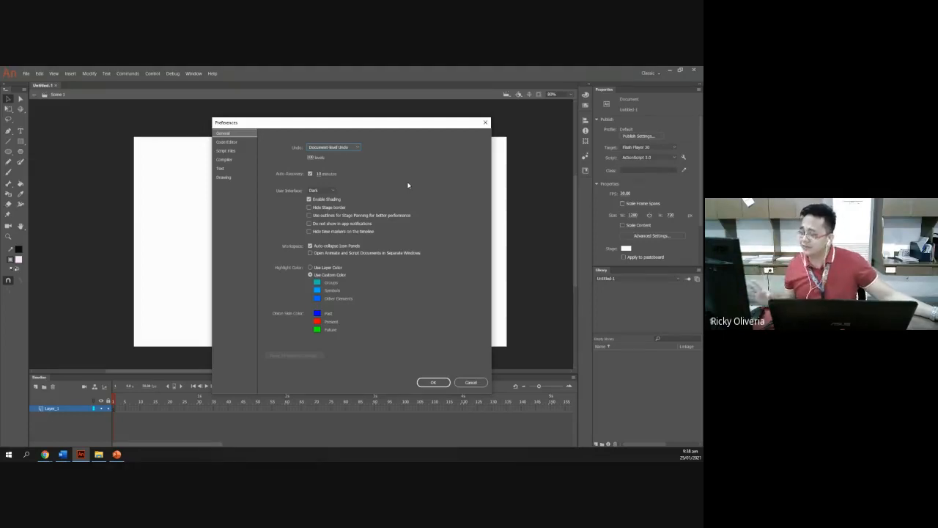
left_click(350, 147)
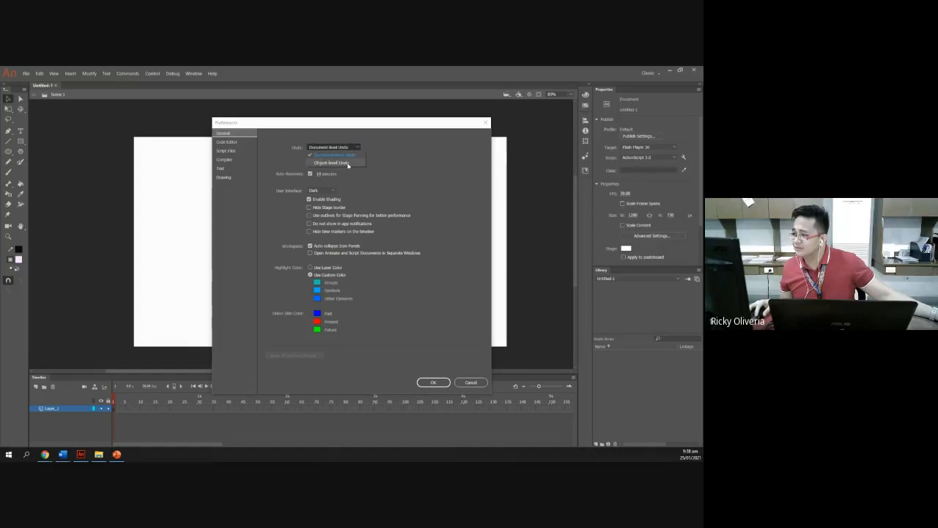
left_click(348, 164)
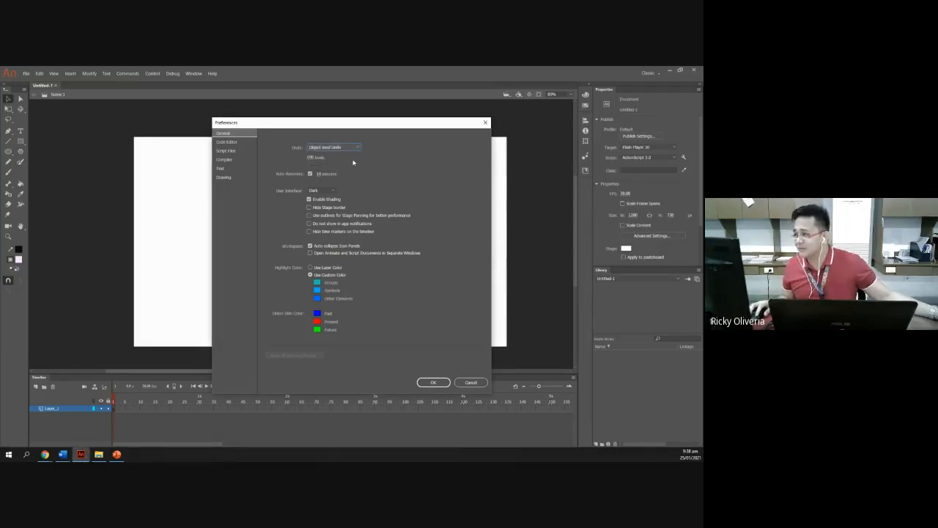
- Set the number of undo levels to 100 and move the Preferences dialog aside over the stage
double_click(311, 158)
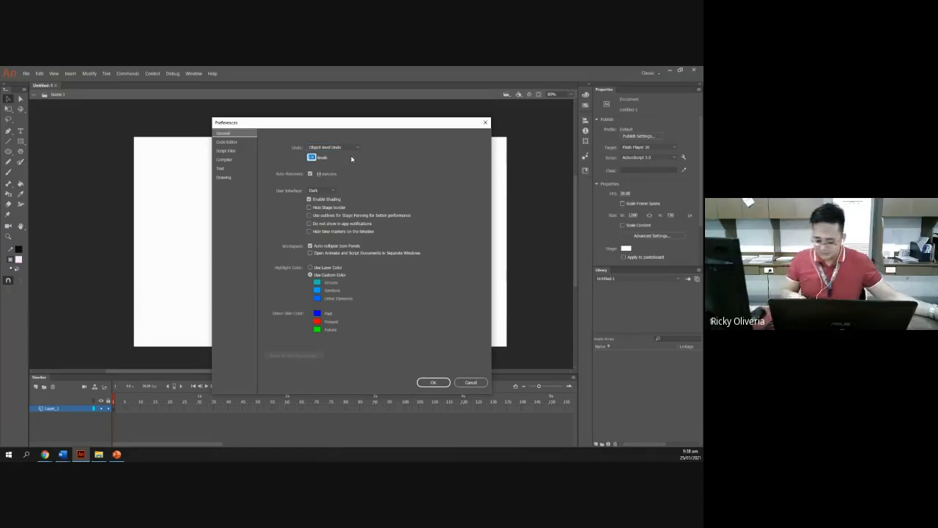
type("10")
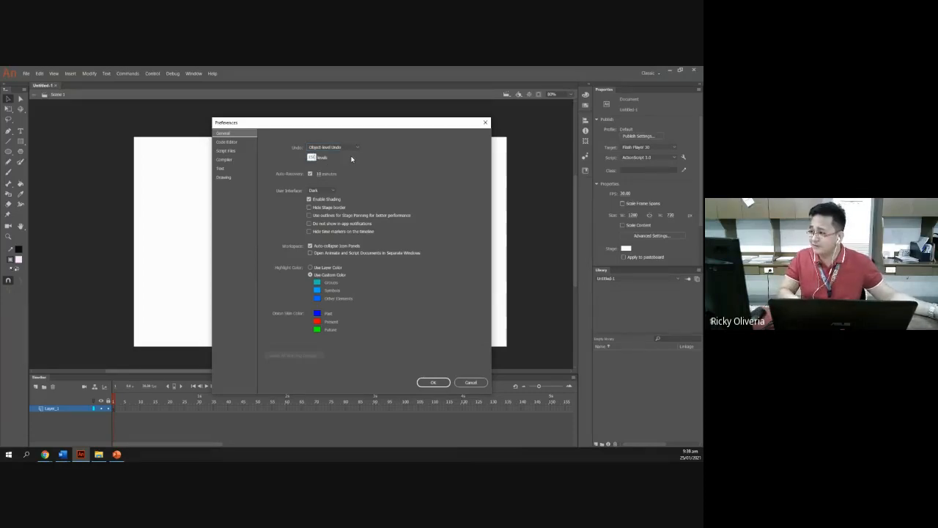
key("Return")
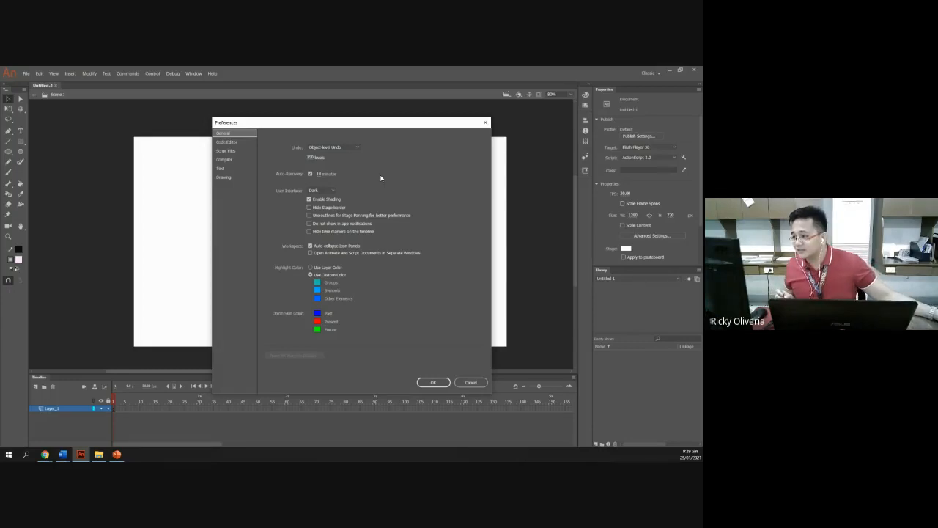
left_click_drag(376, 125, 463, 96)
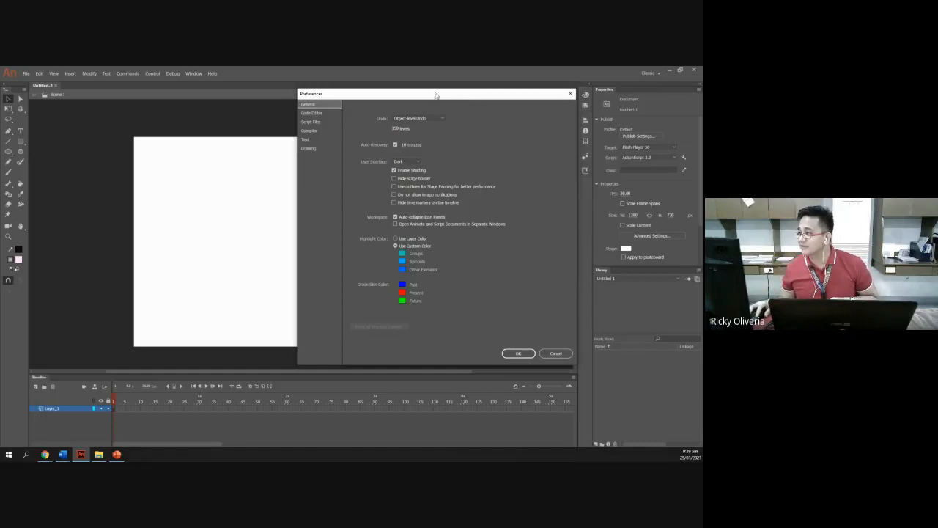
left_click_drag(435, 95, 285, 104)
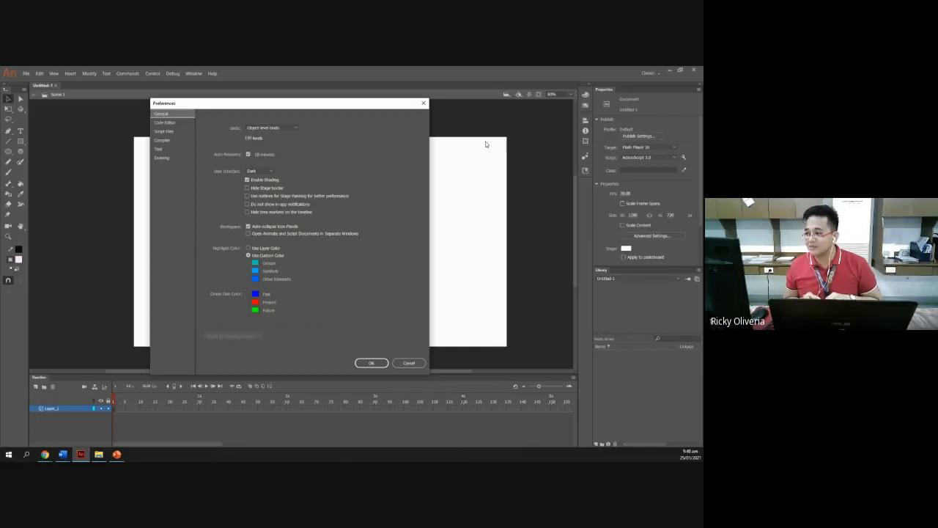
- Try the Darkest, Light and Lightest user interface themes, set the theme back to Dark, and accept the preferences
left_click(260, 171)
left_click(264, 183)
left_click(261, 171)
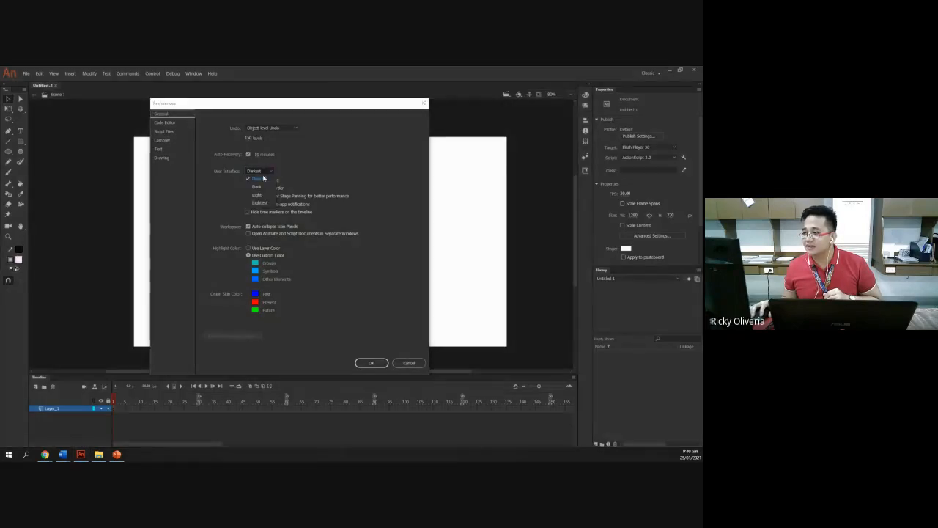
left_click(265, 178)
left_click(264, 172)
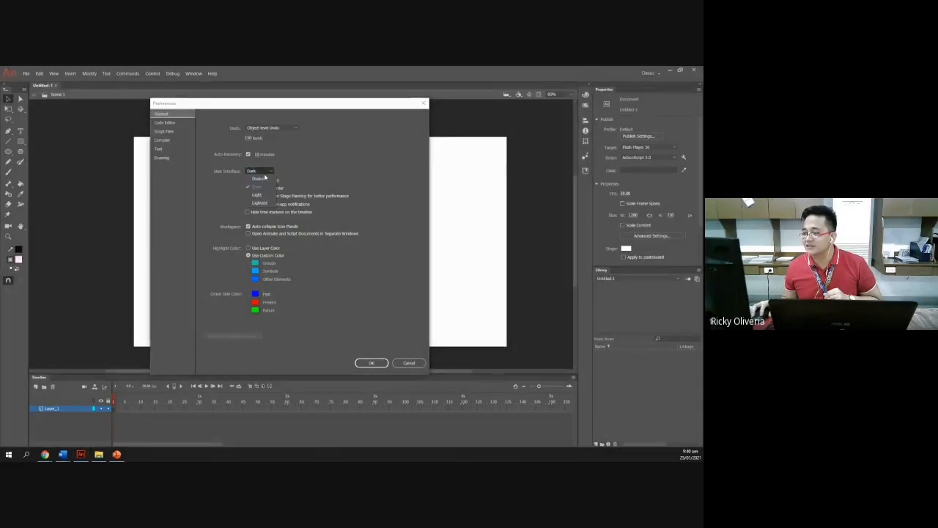
left_click(258, 195)
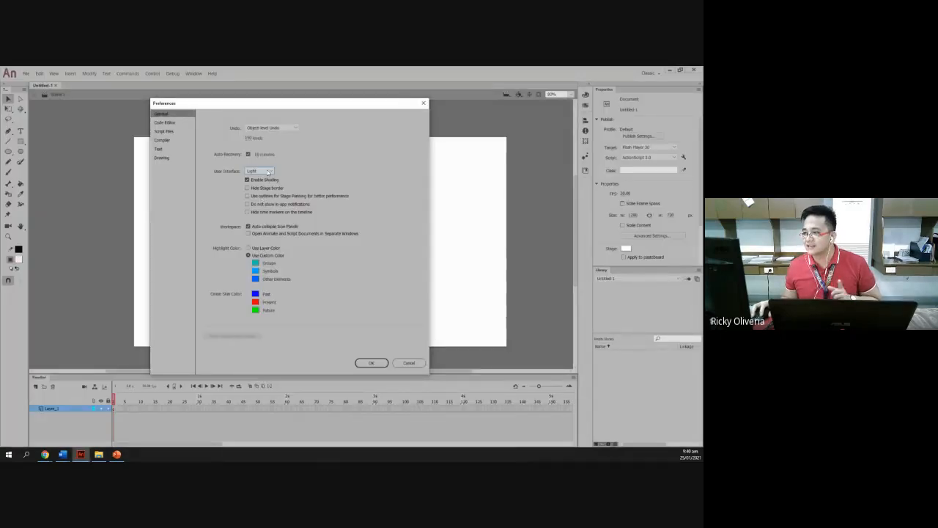
left_click(268, 173)
left_click(260, 204)
left_click(263, 170)
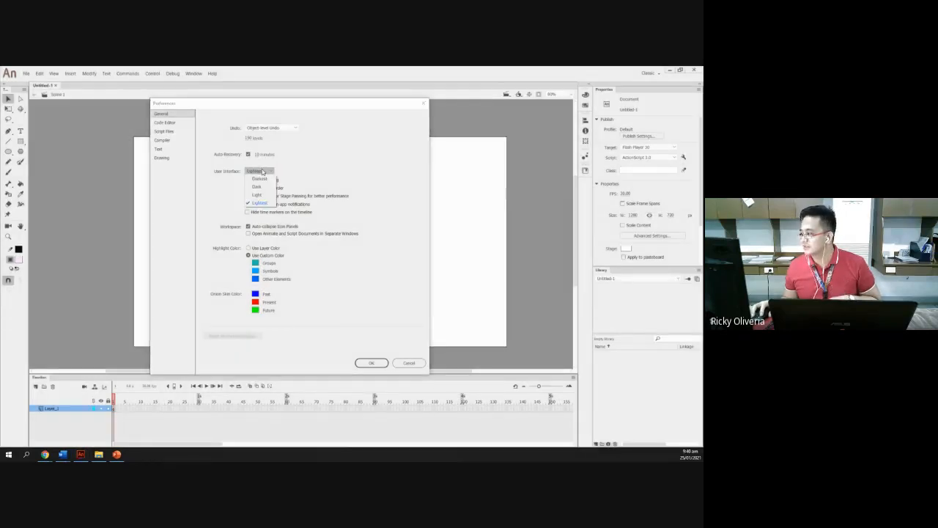
left_click(259, 187)
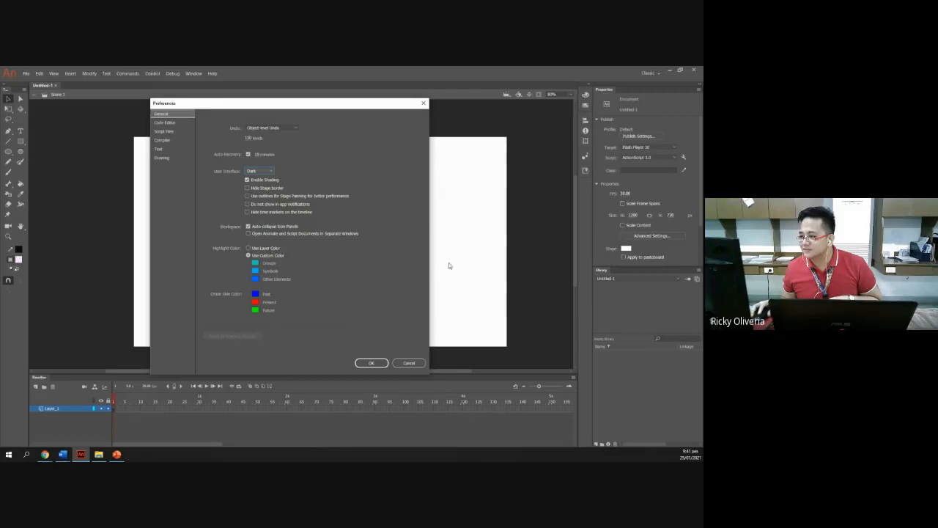
left_click(371, 363)
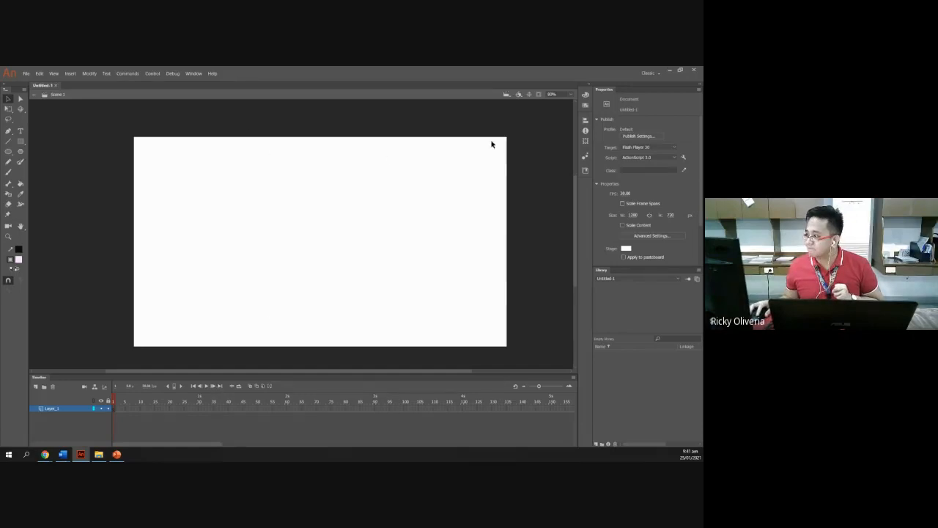
- Switch to the PowerPoint presentation and advance to the first "Change Color Pallete" slide
left_click(117, 455)
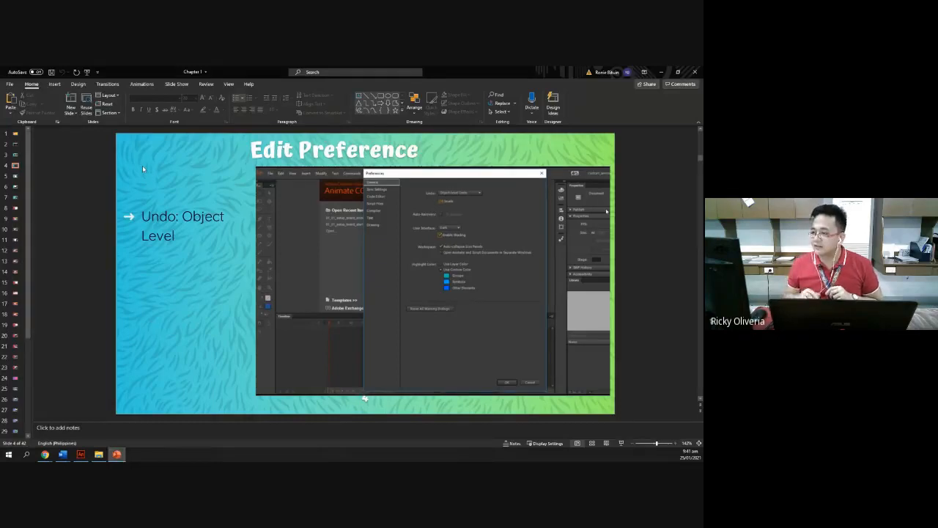
key("Page_Down")
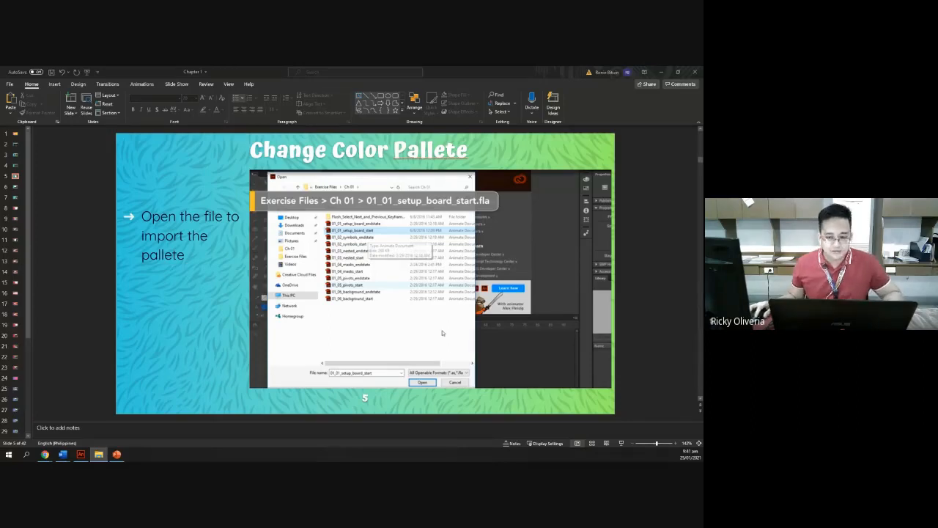
key("alt+Tab")
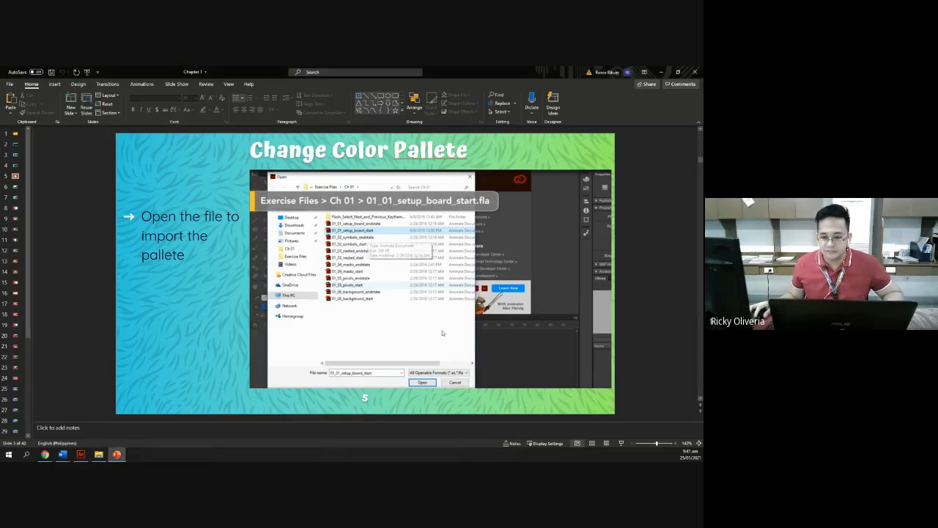
key("alt+Tab")
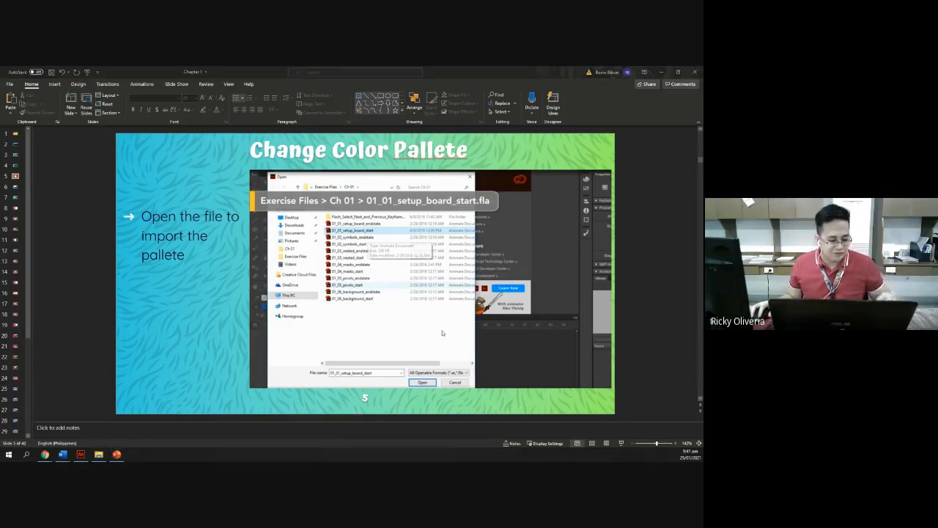
- Return to Animate and examine the default swatches available for the fill color, leaving the color as it is
left_click(82, 455)
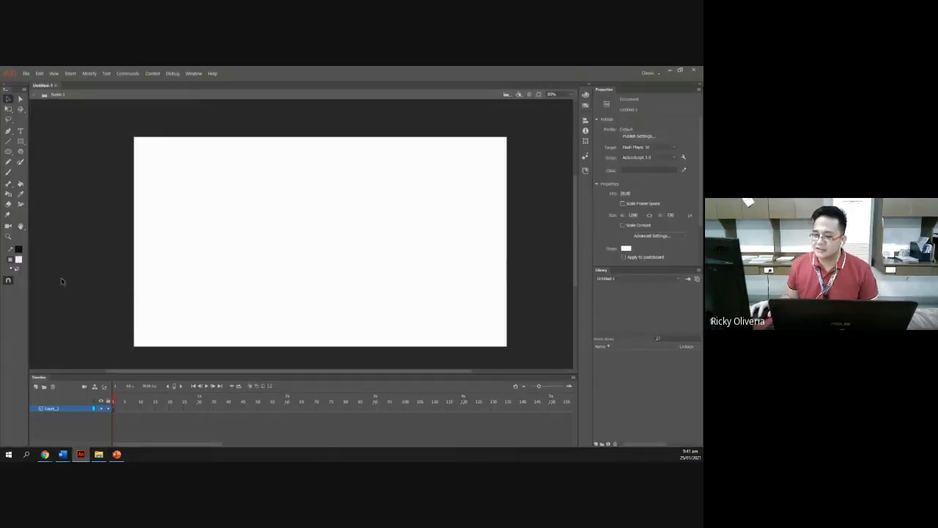
left_click(18, 259)
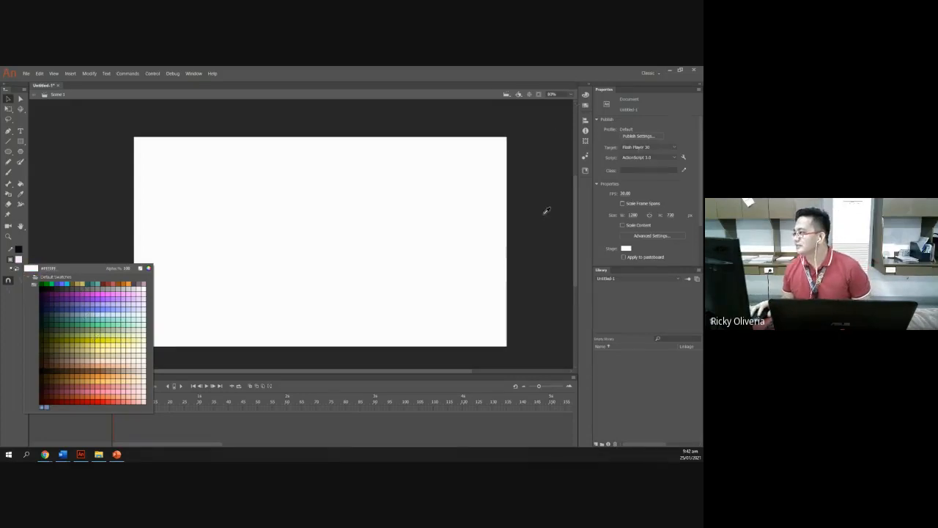
key("Escape")
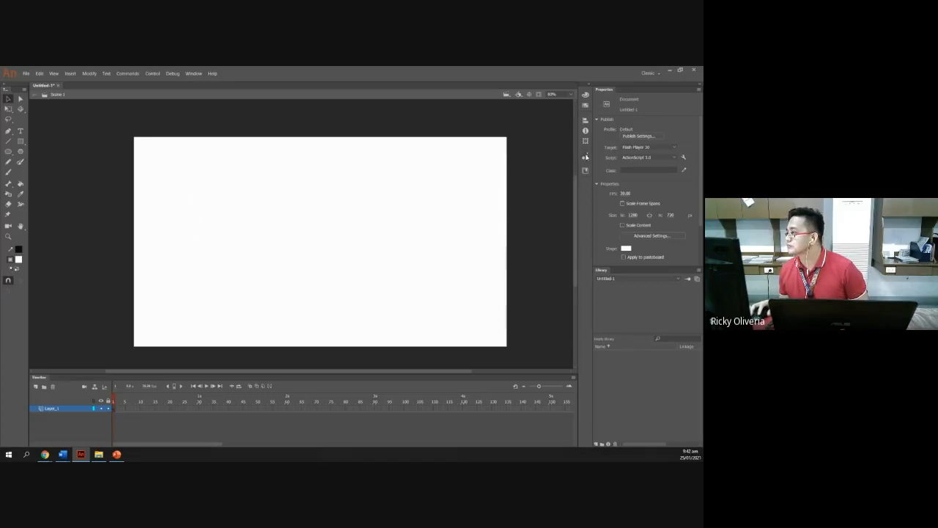
- Load the Web 216 palette into the untitled document's swatches and collapse the Swatches panel
left_click(586, 95)
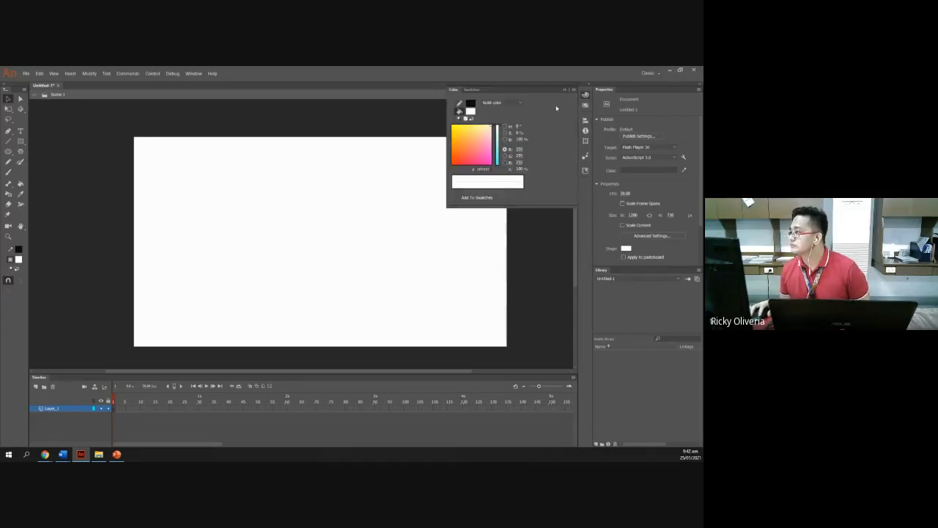
left_click(472, 90)
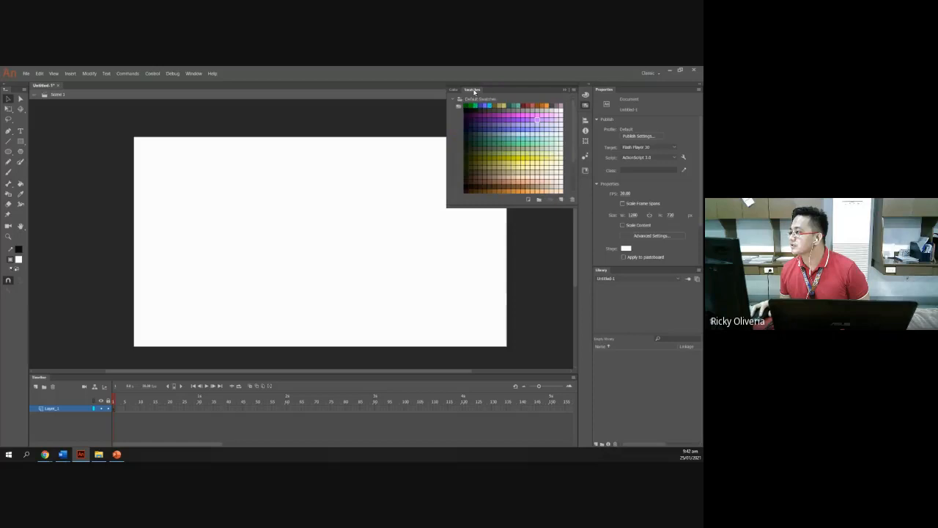
left_click(573, 91)
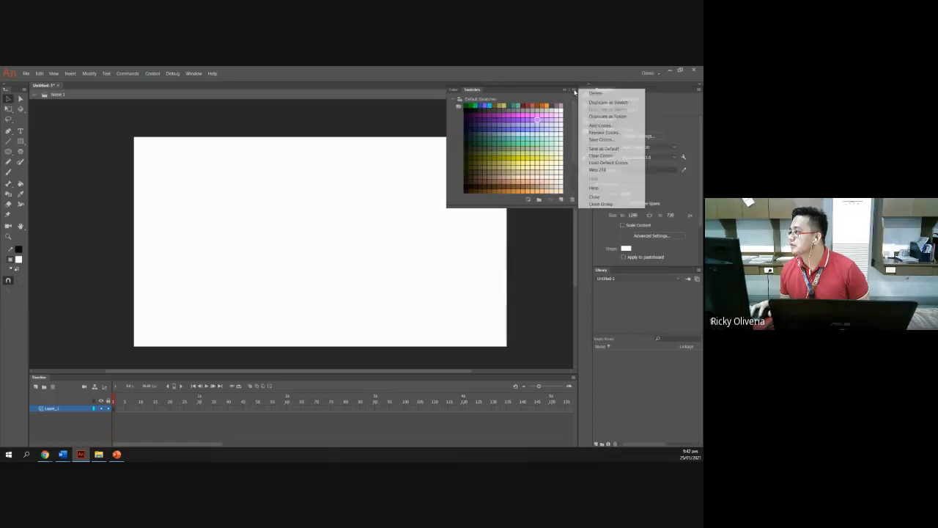
left_click(601, 173)
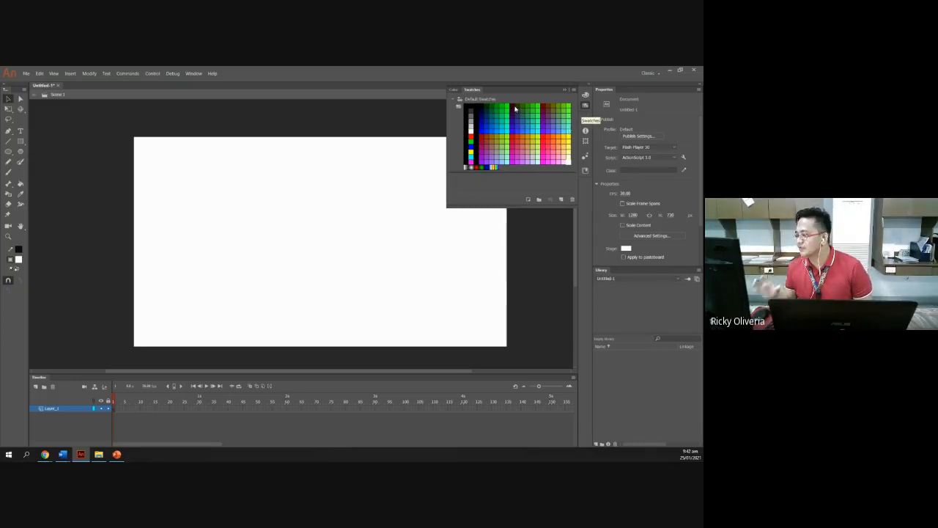
left_click(540, 294)
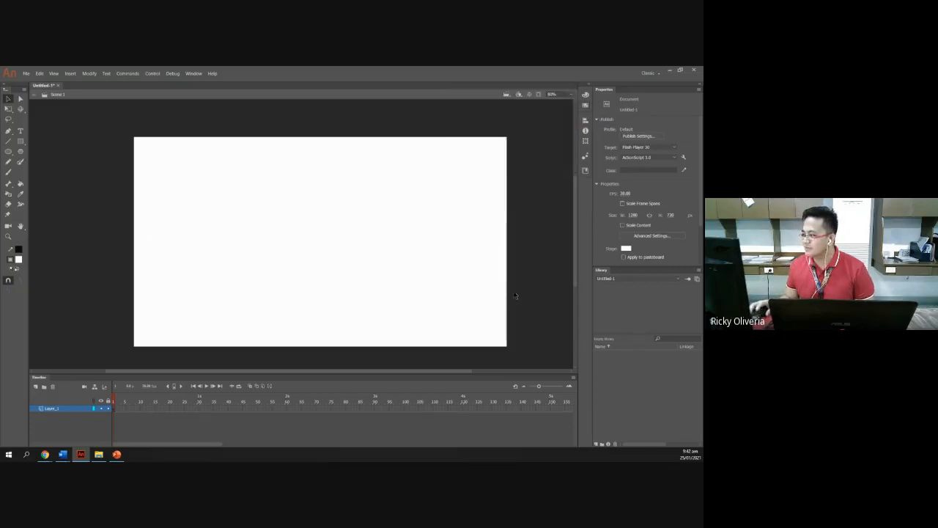
- Inspect the fill color's swatches and its Color Picker, and close the picker without choosing a color
left_click(19, 260)
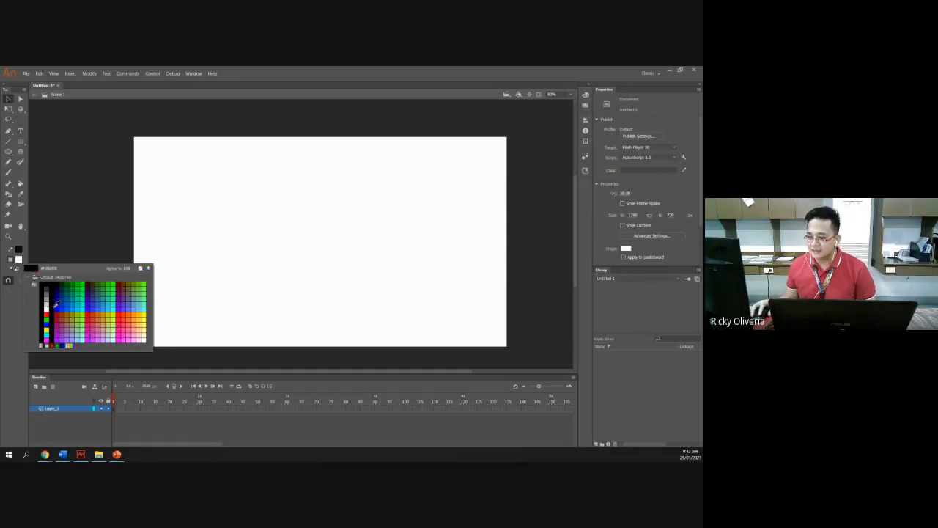
left_click(147, 268)
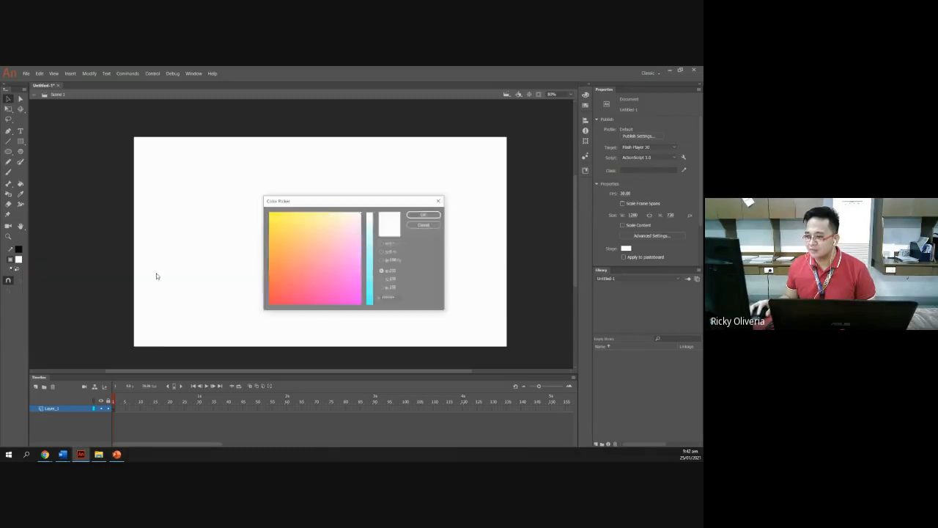
left_click(439, 201)
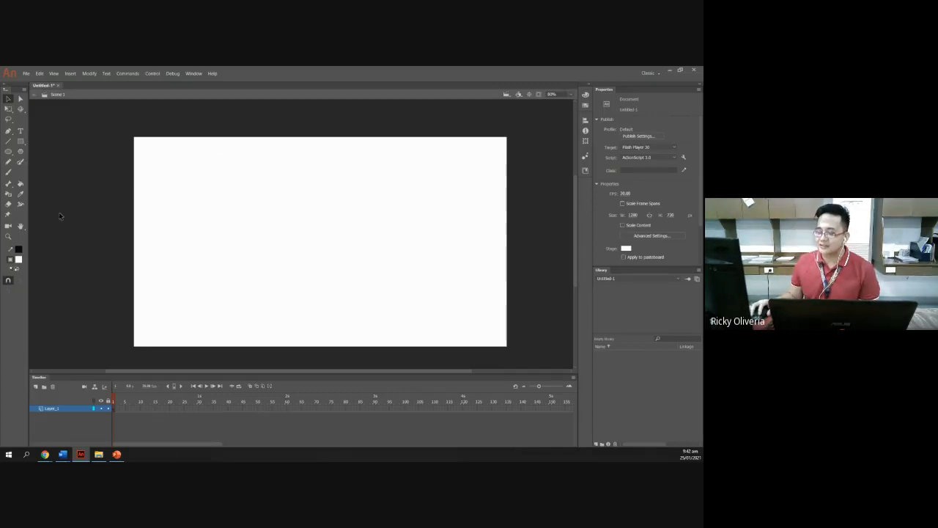
- Check the slide in PowerPoint, return to Animate, and open 01_01_setup_board_start from the Desktop
left_click(117, 454)
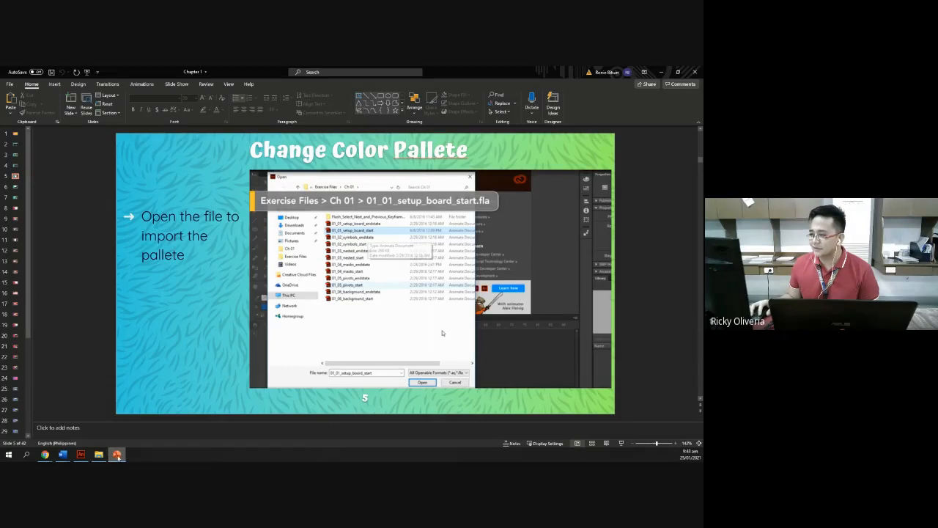
mouse_move(117, 456)
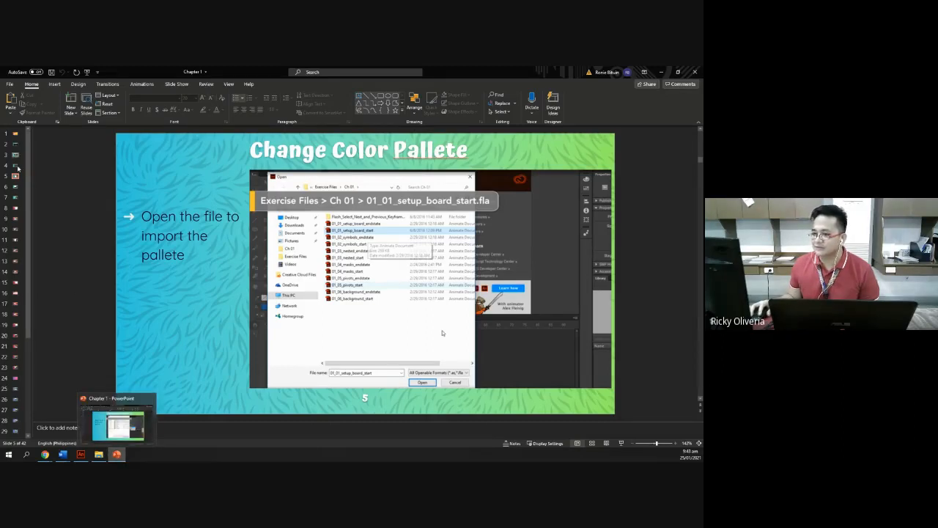
left_click(80, 454)
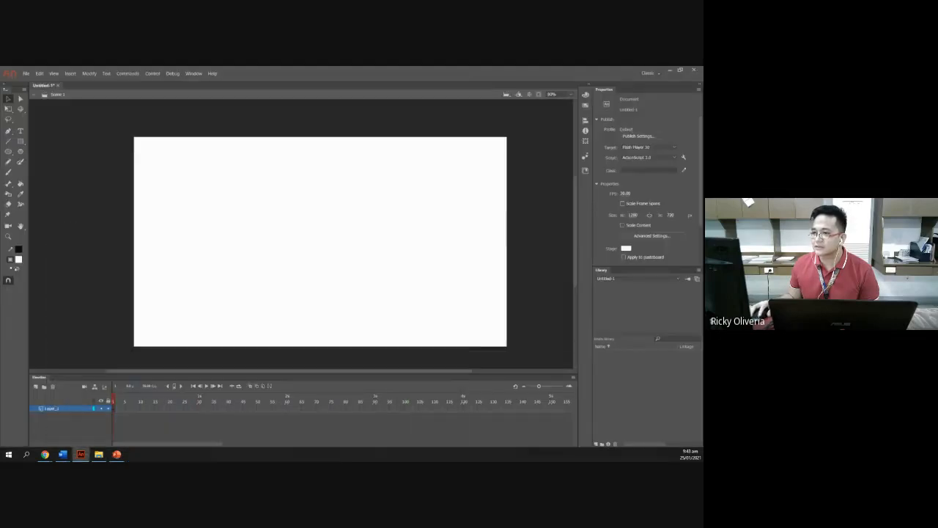
left_click(26, 74)
left_click(64, 168)
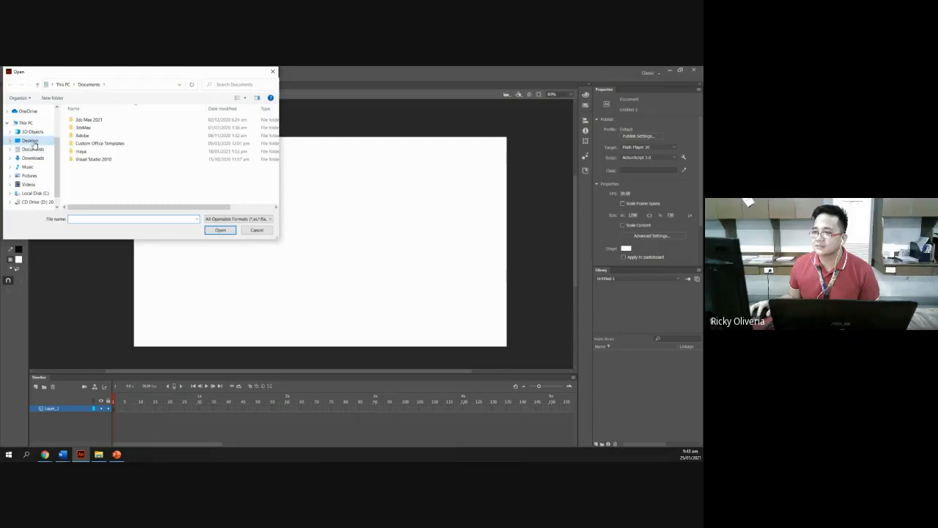
left_click(170, 126)
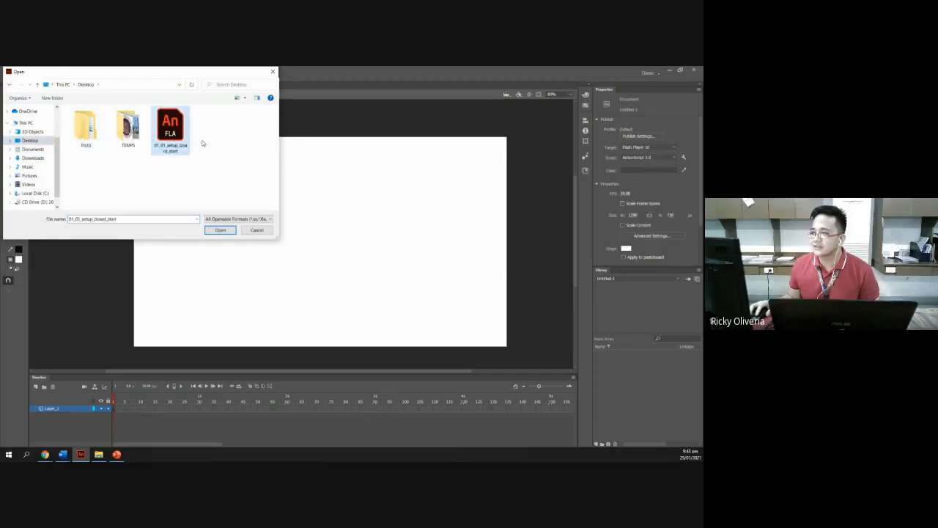
left_click(221, 230)
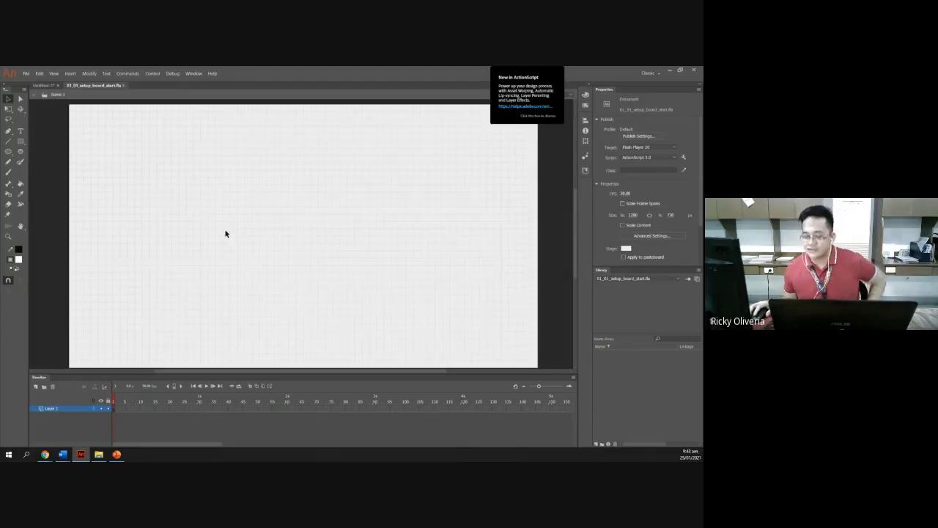
- Dismiss the "New in ActionScript" notice and set the setup board's view to 100% magnification
scroll(225, 233, "down", 1)
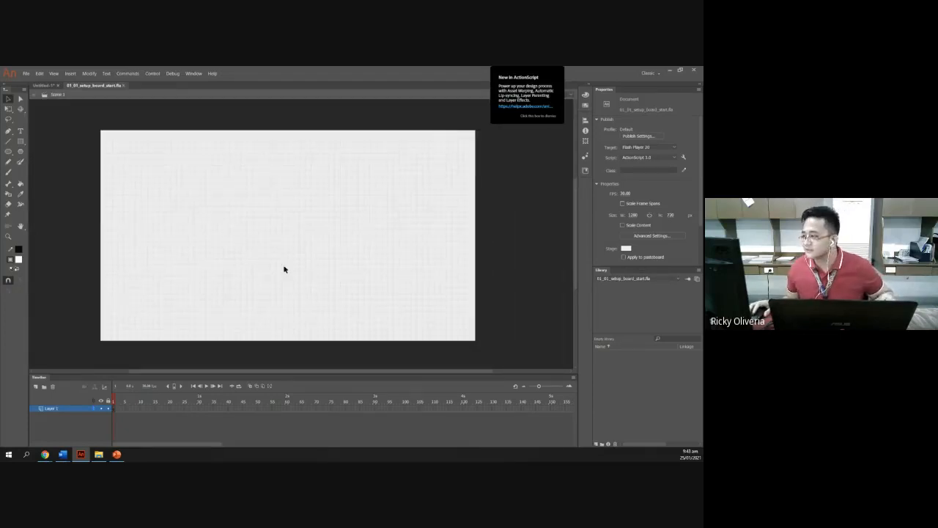
left_click(551, 109)
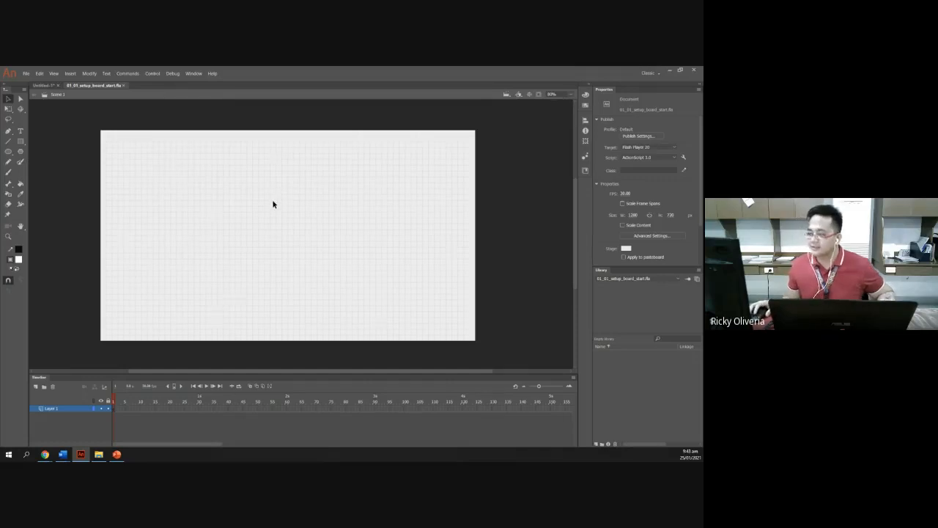
key("ctrl+1")
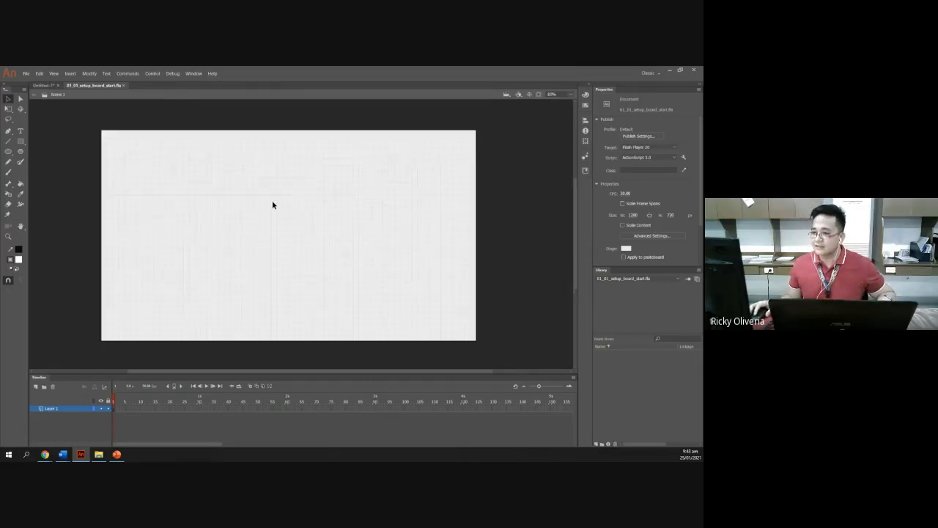
- Compare the untitled document with 01_01_setup_board_start.fla by alternating between them, ending on the setup board
left_click(44, 85)
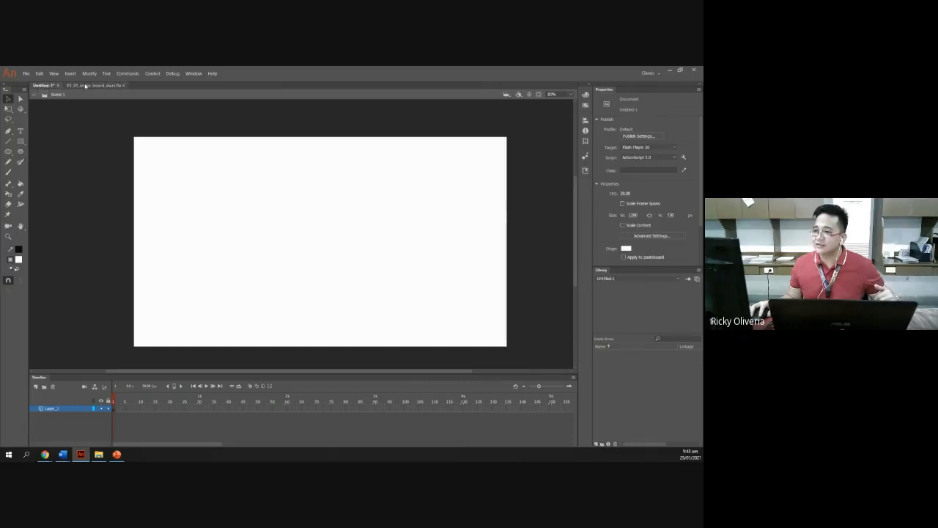
left_click(86, 85)
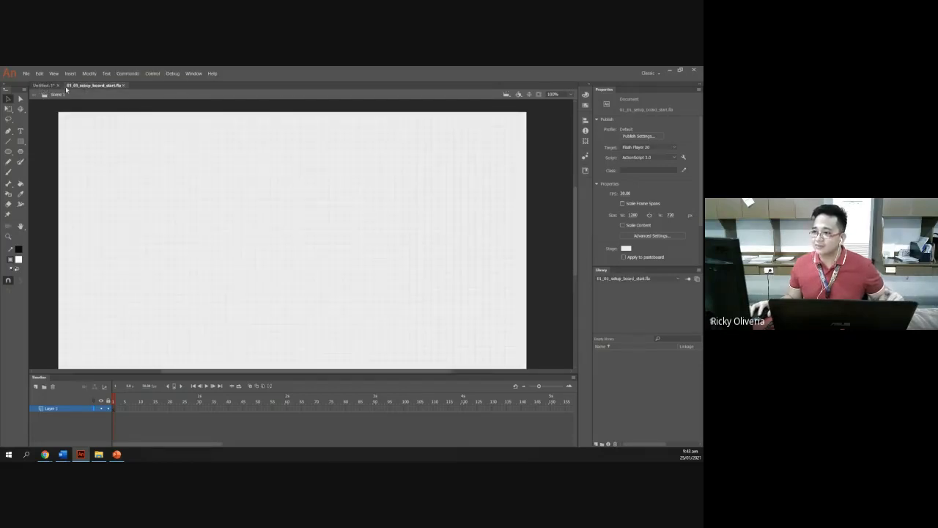
left_click(43, 85)
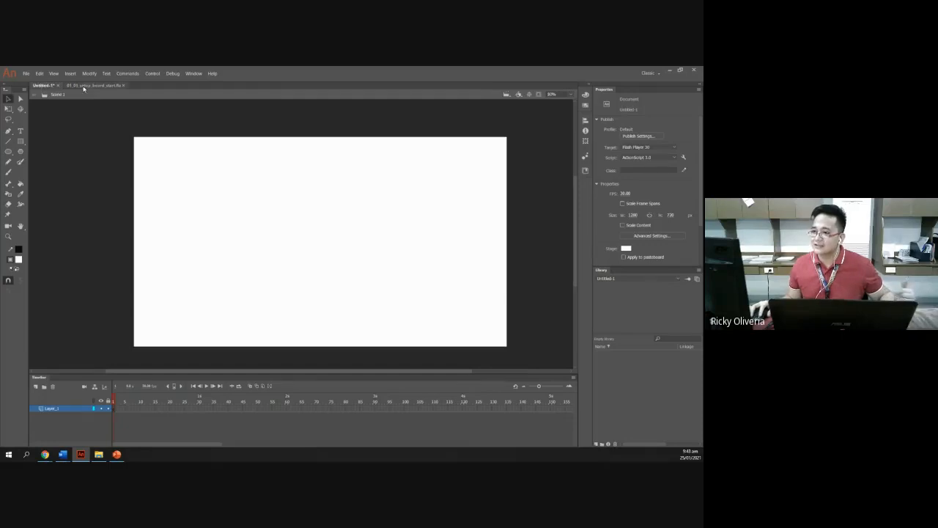
left_click(86, 85)
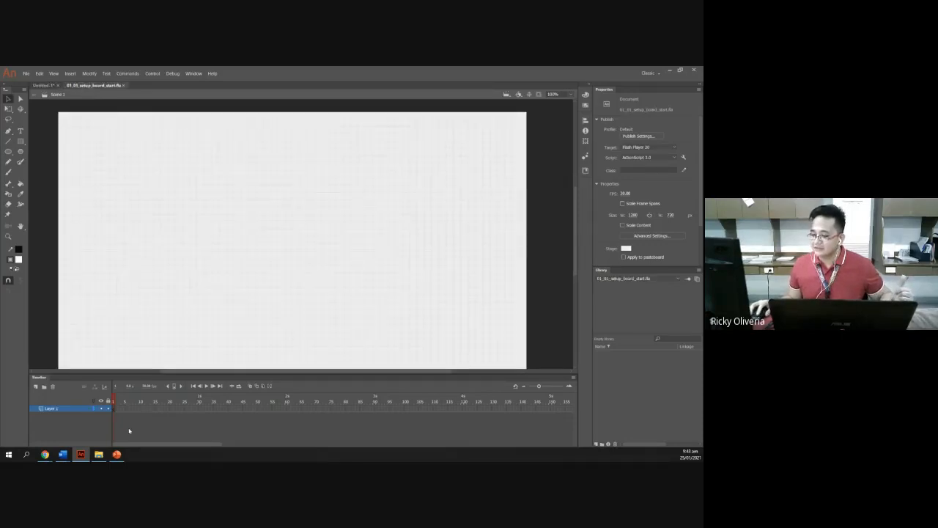
- Consult slide 6, the second "Change Color Pallete" slide, in PowerPoint and return to Animate
left_click(117, 454)
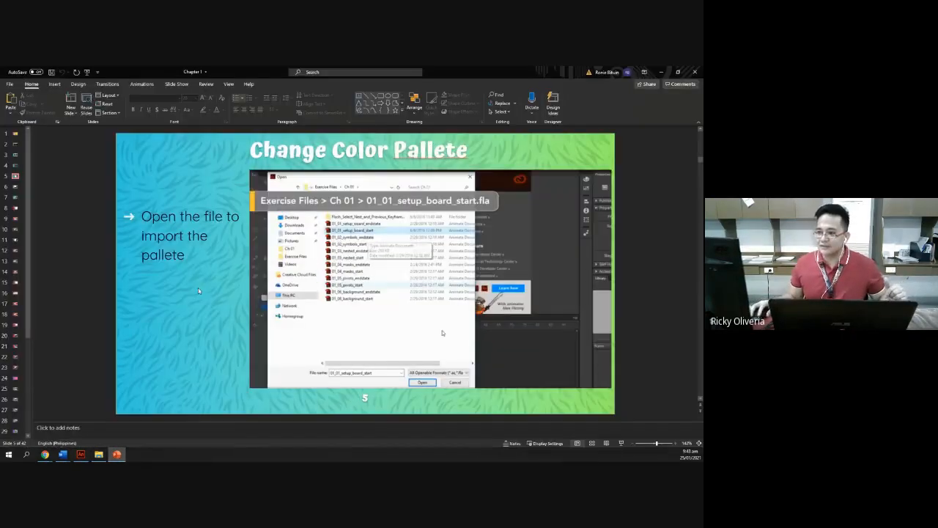
left_click(15, 188)
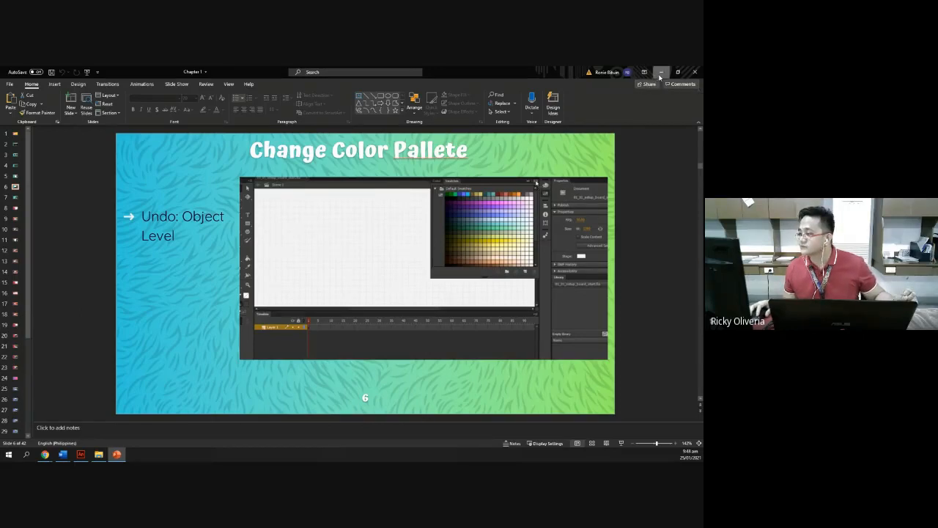
key("alt+Tab")
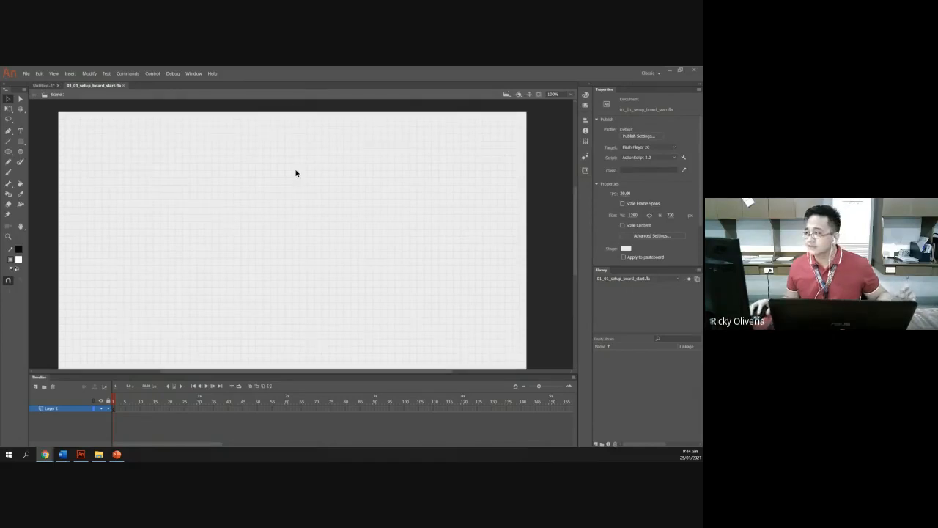
- Save the setup board's current swatches as the default colors and check the palette in the fill color picker
left_click(585, 95)
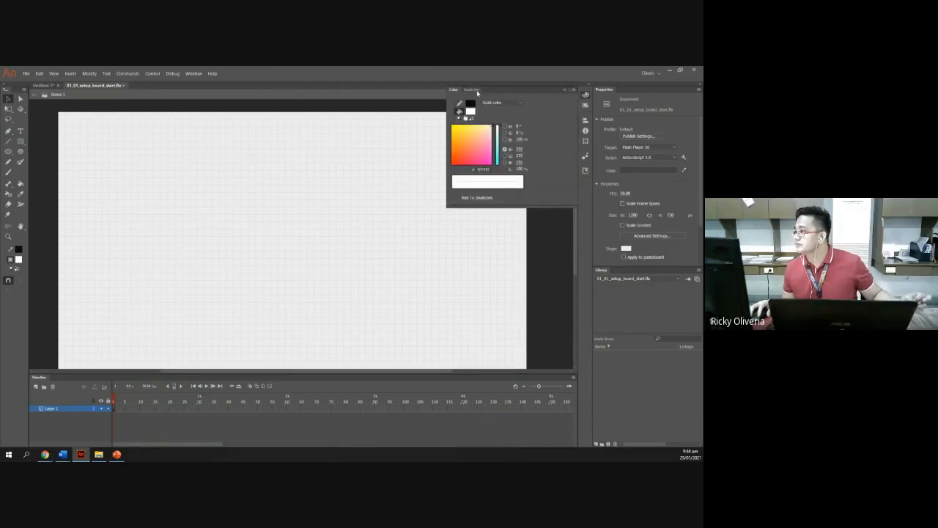
left_click(473, 89)
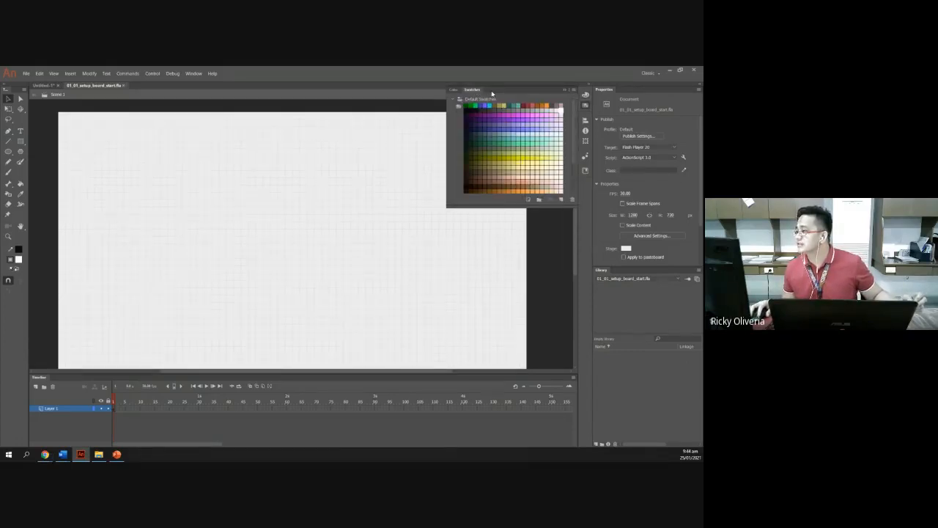
left_click(574, 90)
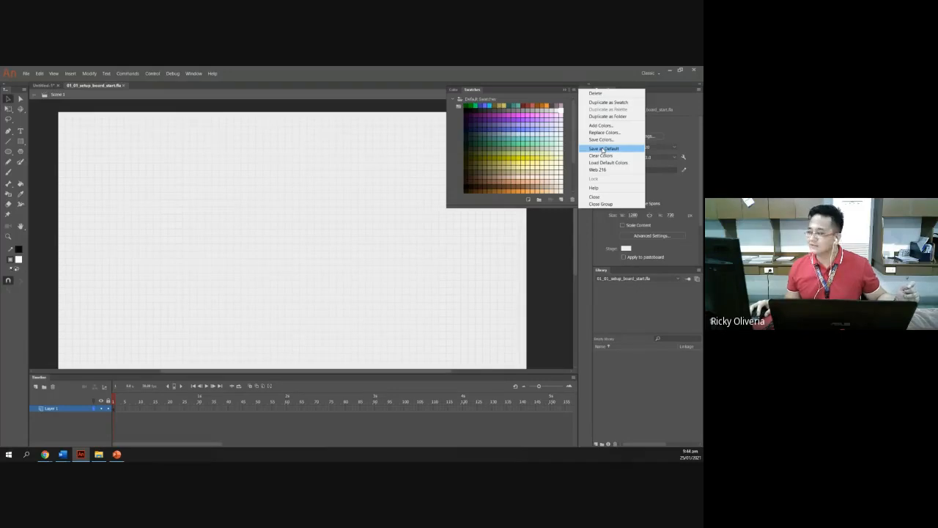
left_click(603, 150)
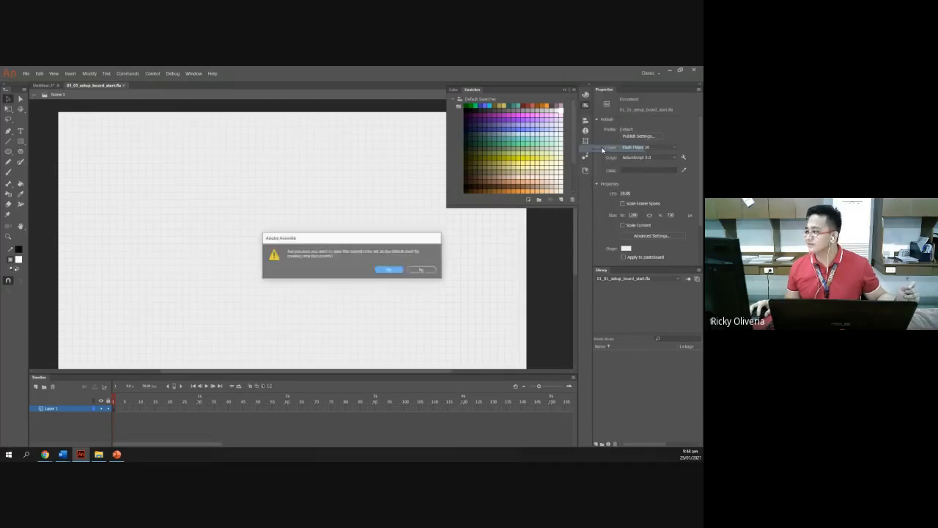
left_click(396, 271)
left_click(494, 252)
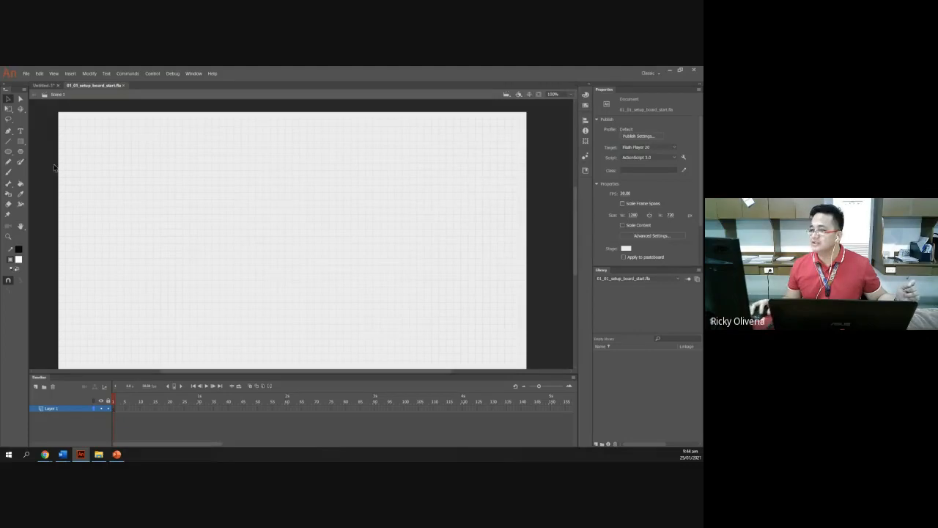
left_click(19, 260)
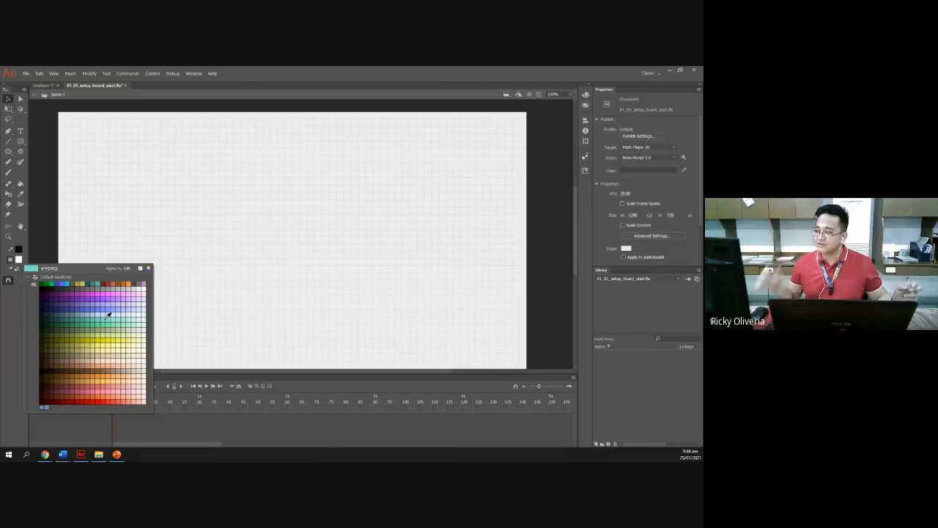
- Close the setup board document and quit Animate
left_click(127, 88)
left_click(125, 86)
left_click(357, 270)
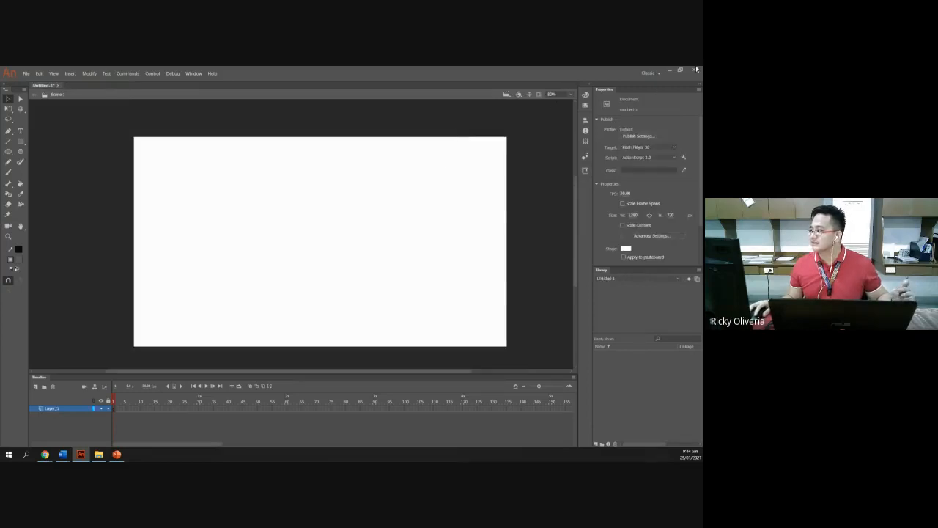
left_click(697, 72)
left_click(368, 272)
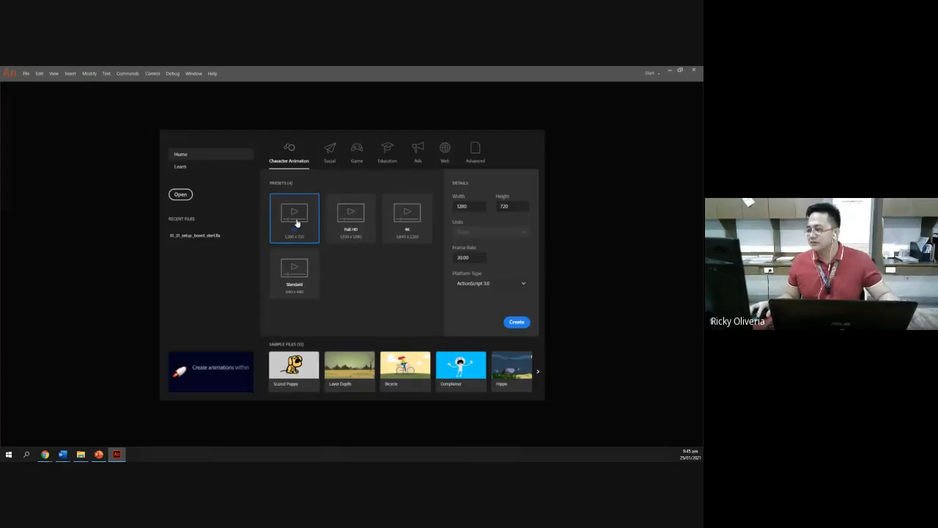
- Create a 1280 × 720 ActionScript 3.0 document at 30 fps and check the default swatches in the stroke color picker
left_click(516, 322)
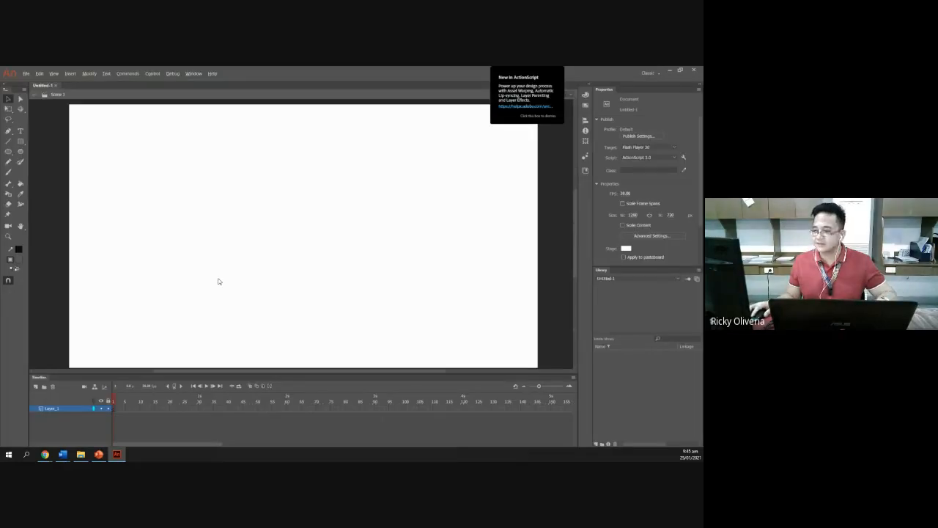
left_click(19, 250)
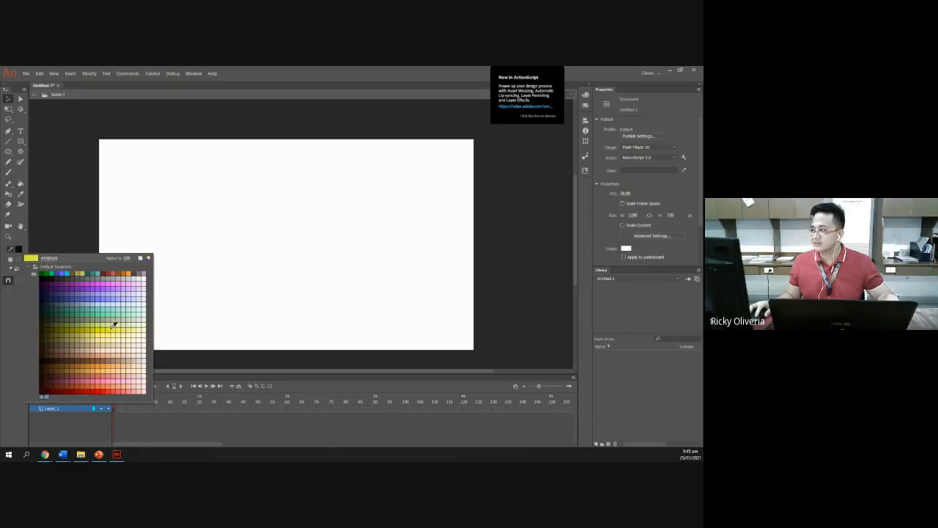
left_click(541, 114)
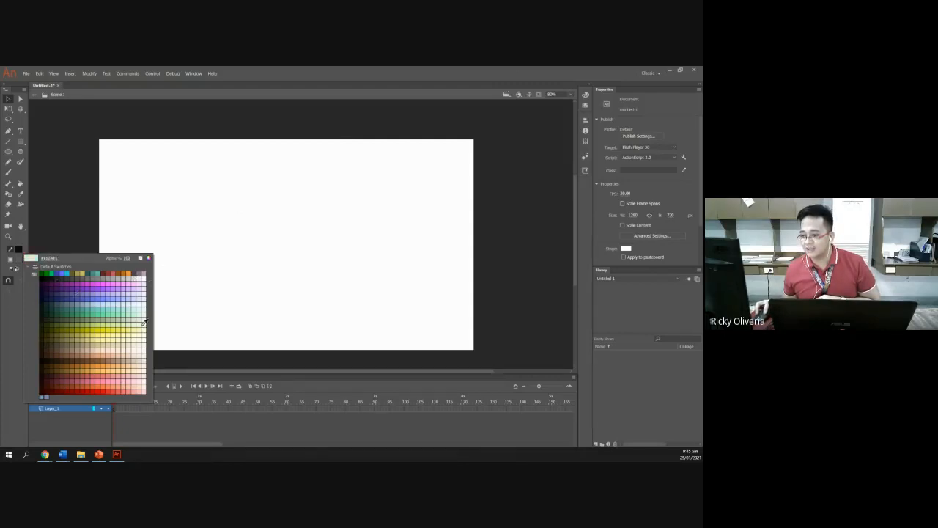
key("Escape")
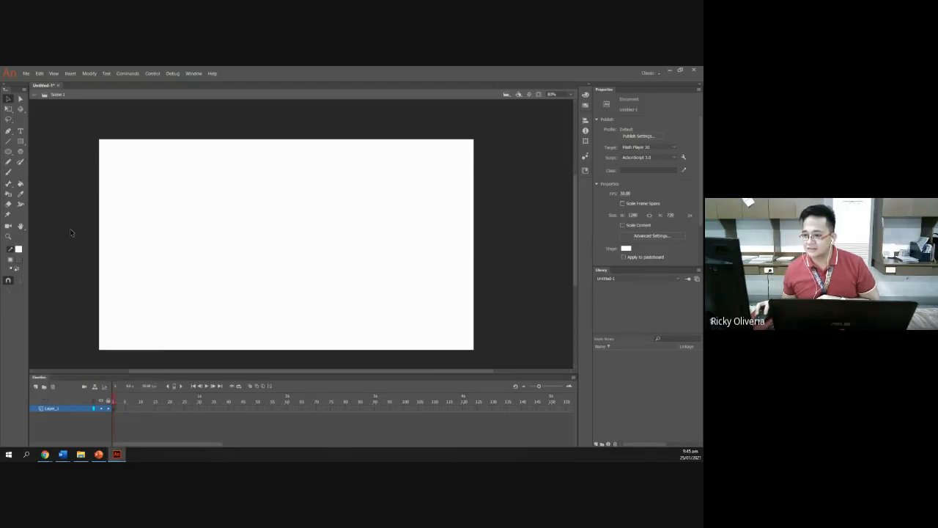
scroll(278, 214, "down", 3)
scroll(278, 214, "up", 3)
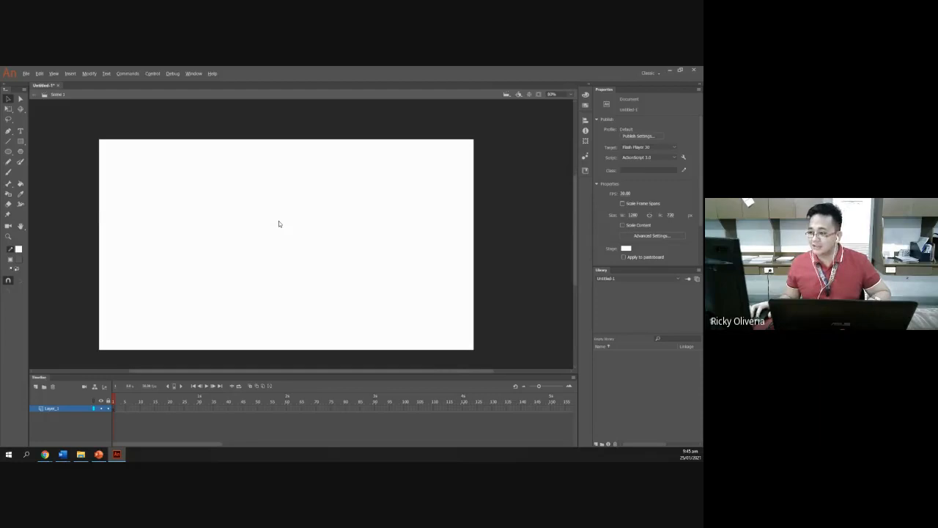
scroll(278, 221, "up", 1)
scroll(278, 220, "down", 1)
scroll(278, 224, "up", 1)
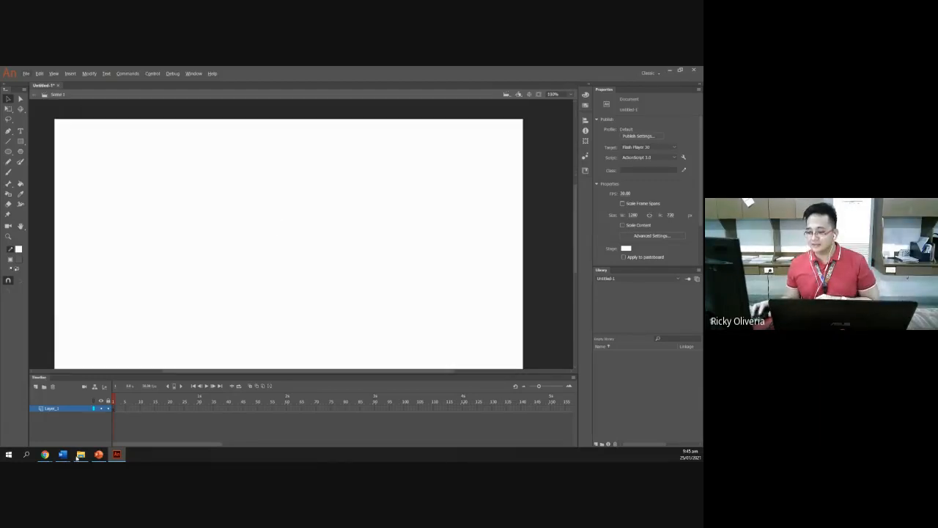
- Consult slide 7, "Properties Panel", in PowerPoint and return to Animate
left_click(99, 455)
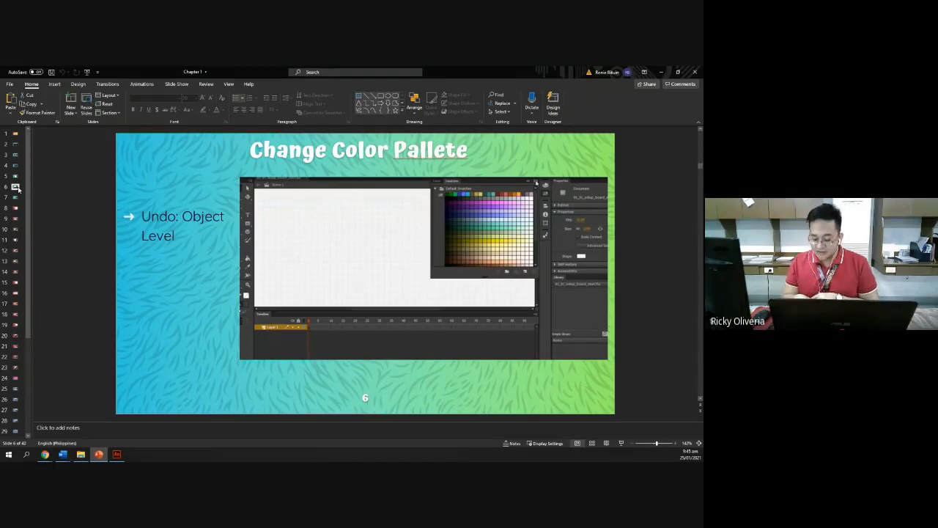
key("Down")
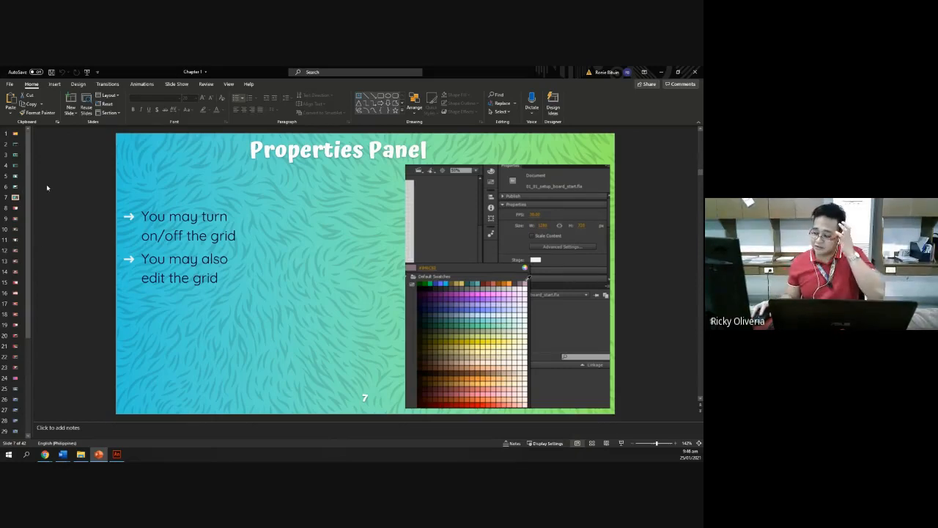
left_click(117, 453)
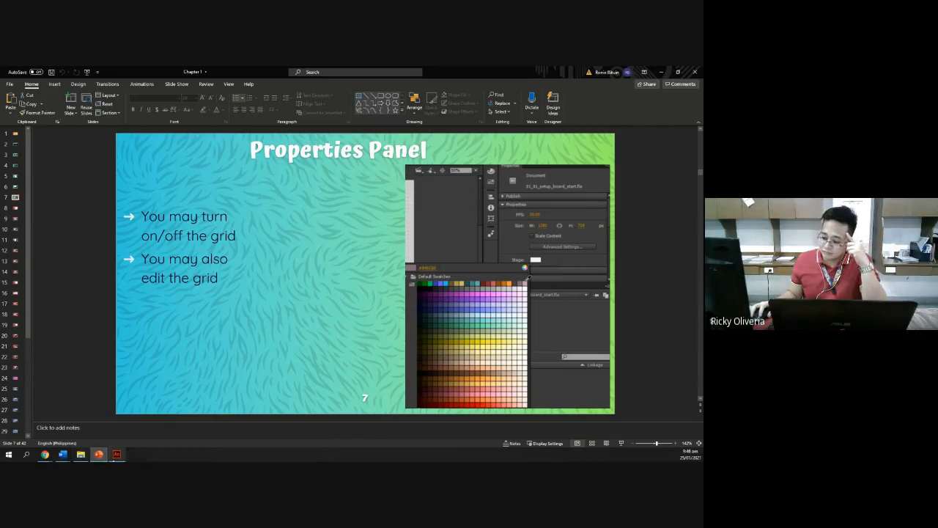
- Show the grid on the stage and hide it again
right_click(165, 288)
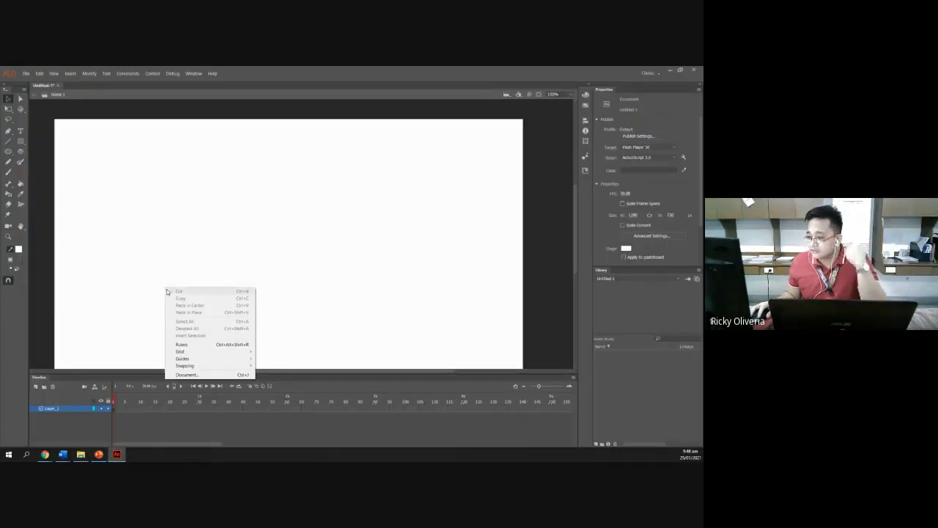
mouse_move(188, 355)
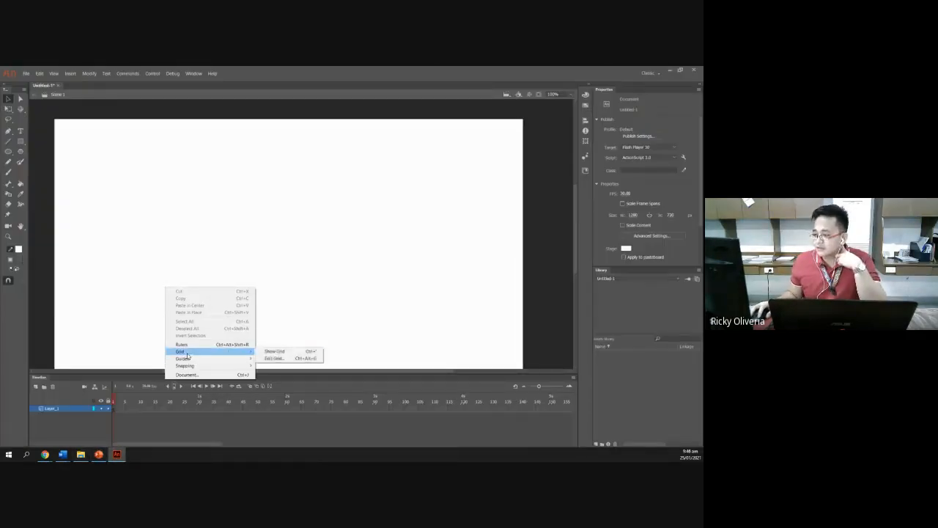
left_click(272, 351)
right_click(224, 242)
mouse_move(246, 305)
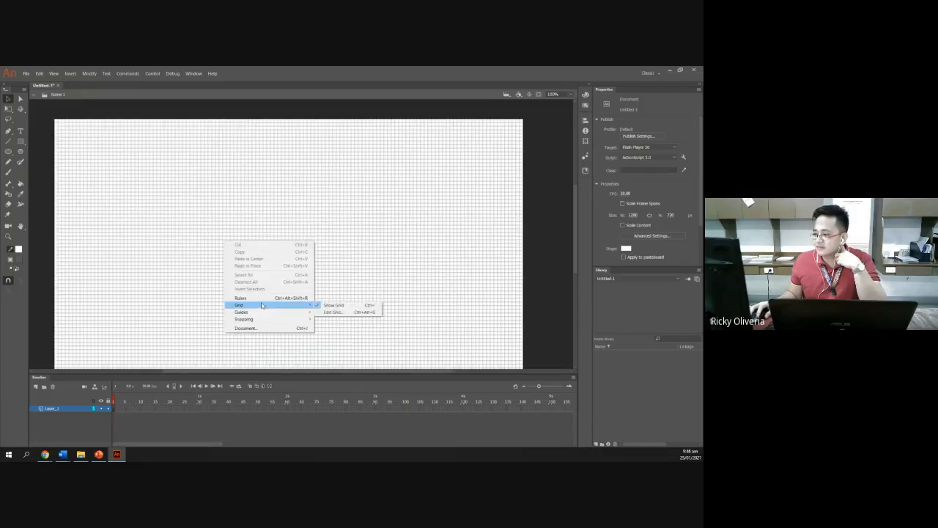
left_click(345, 305)
- Set the grid's horizontal and vertical spacing to 20 px
right_click(221, 242)
mouse_move(258, 303)
left_click(319, 311)
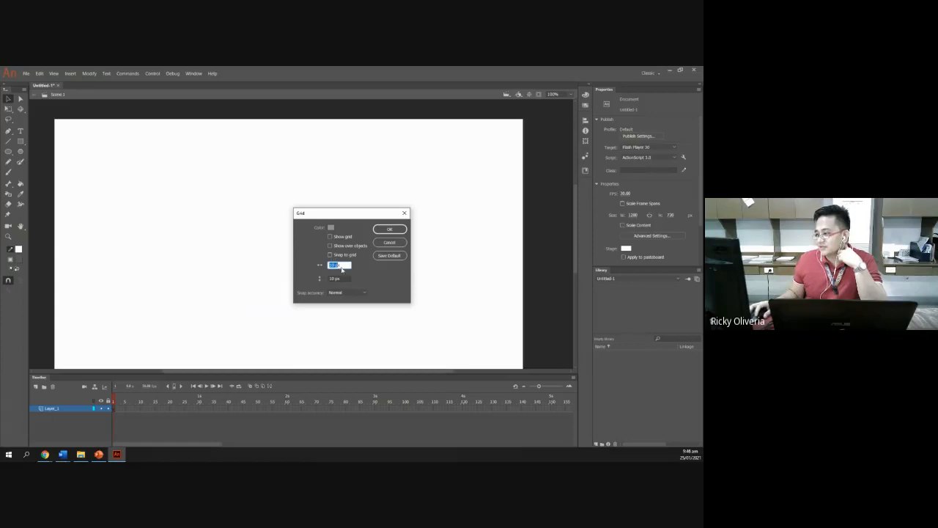
type("20")
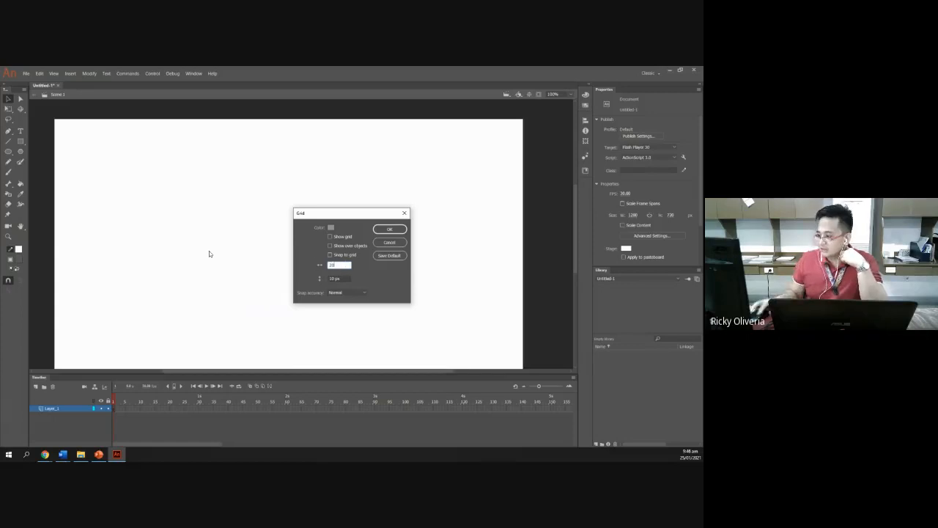
left_click(343, 278)
type("20")
left_click(383, 228)
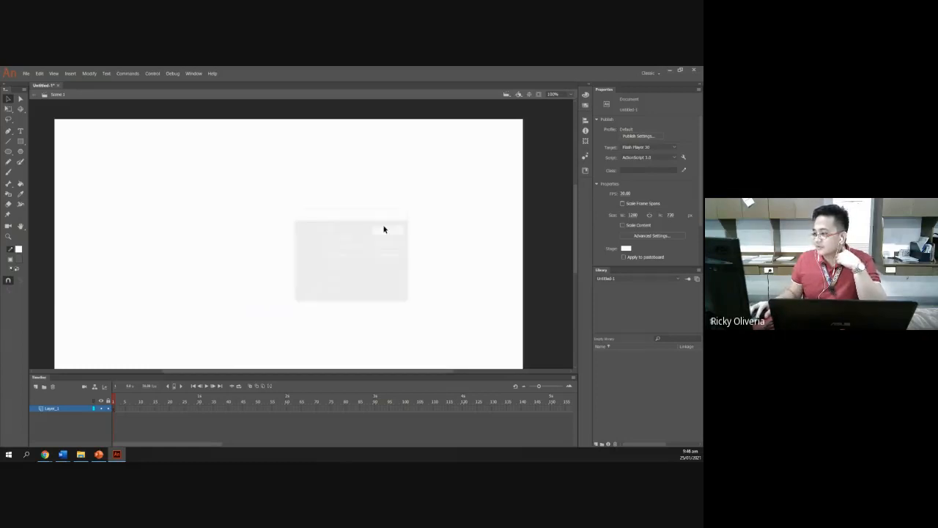
right_click(186, 182)
mouse_move(210, 247)
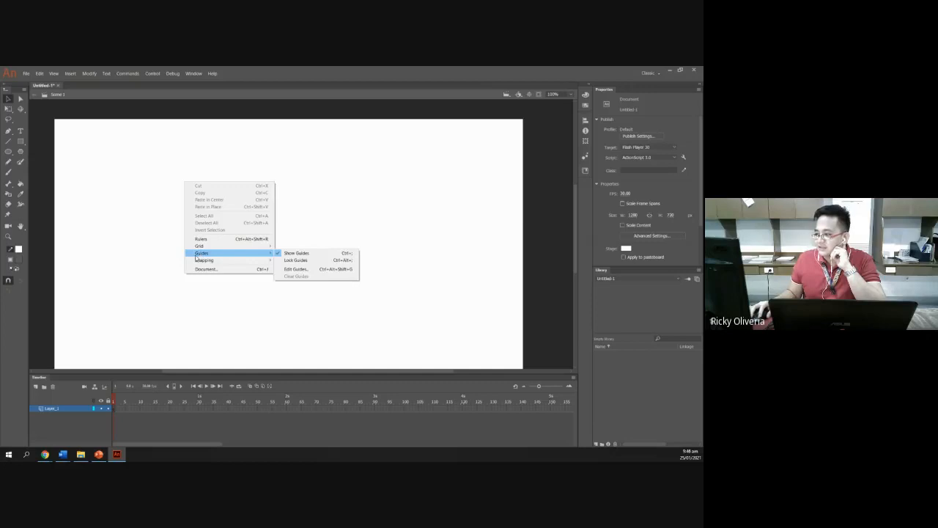
left_click(151, 294)
scroll(176, 283, "down", 3)
scroll(177, 277, "down", 3)
scroll(178, 277, "up", 6)
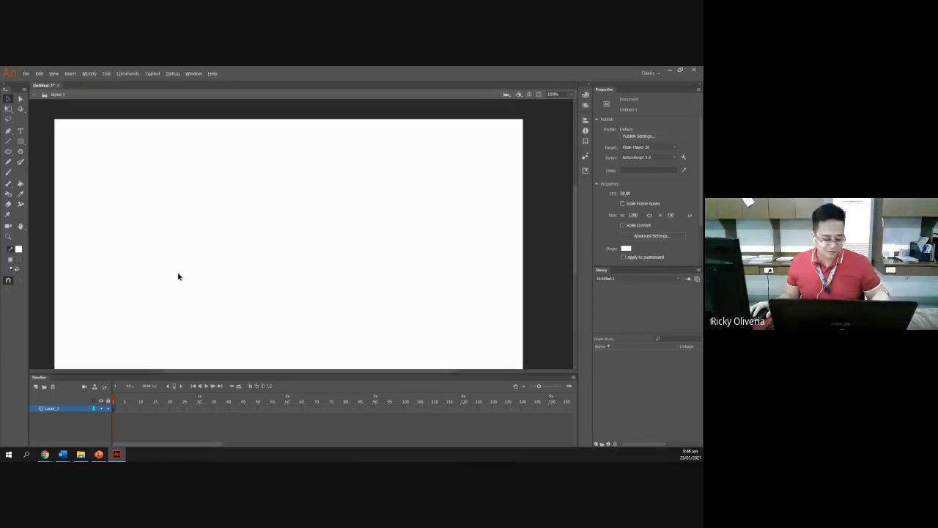
scroll(177, 277, "down", 1)
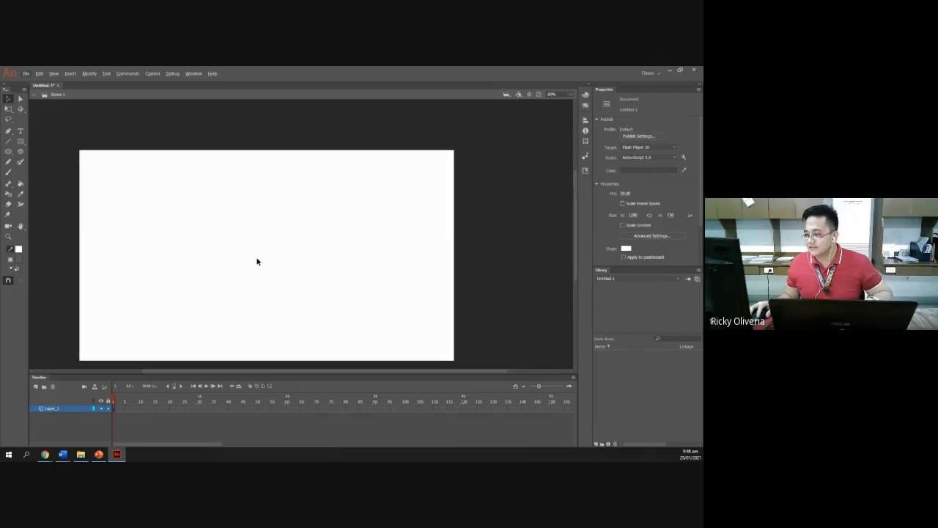
left_click_drag(257, 261, 272, 234)
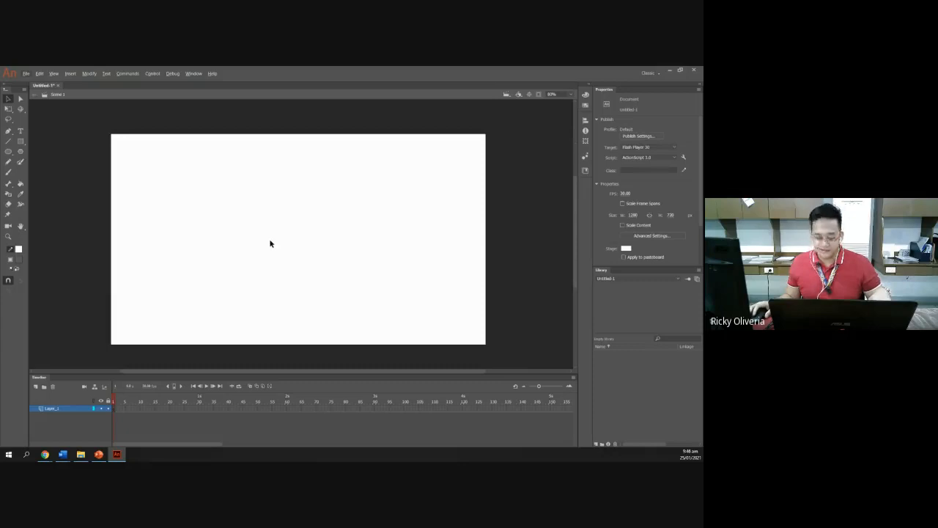
scroll(269, 243, "up", 1)
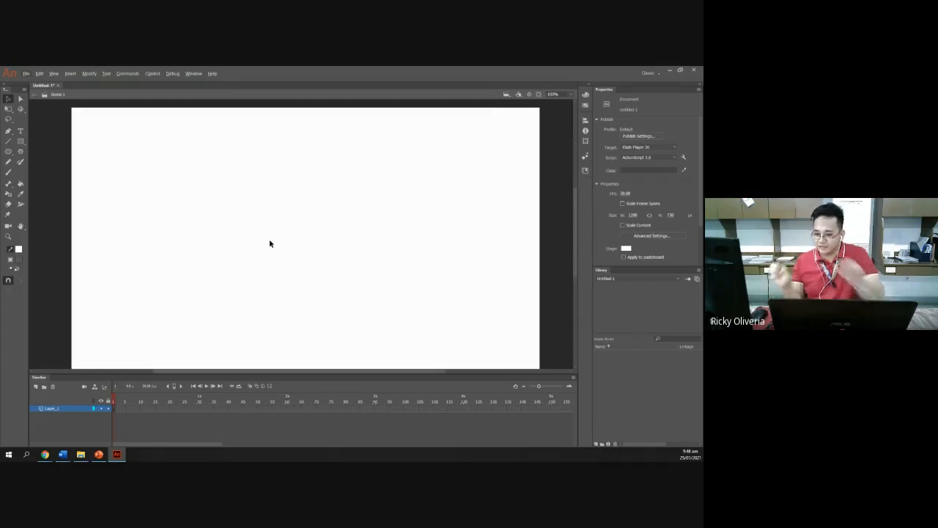
- Turn on the grid for the stage
right_click(270, 244)
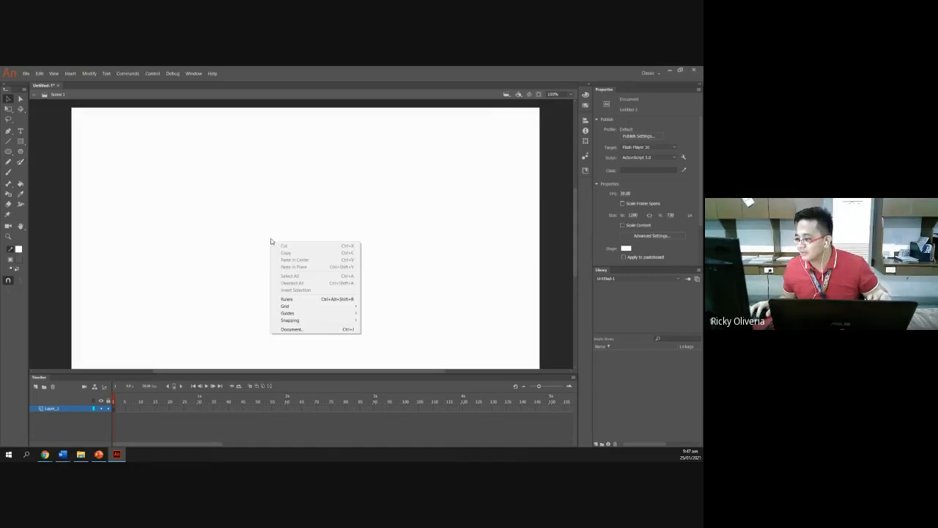
mouse_move(289, 305)
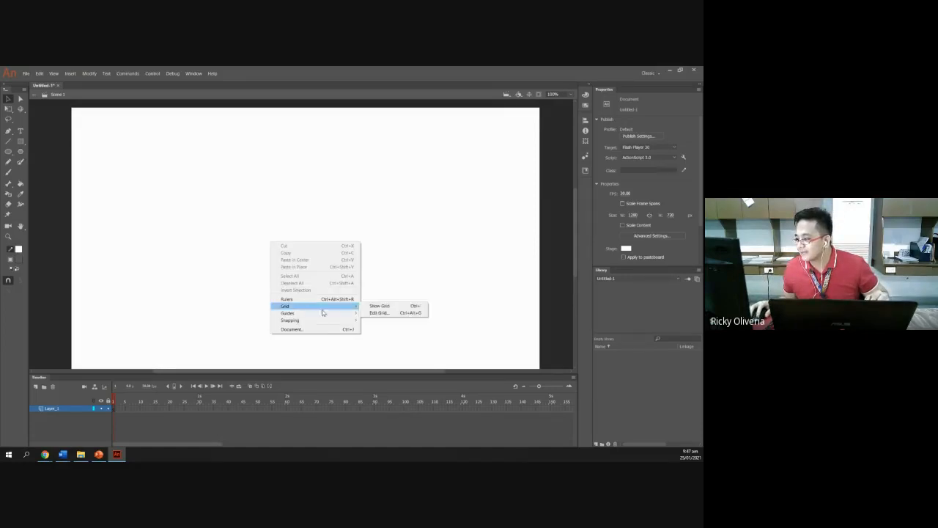
left_click(378, 305)
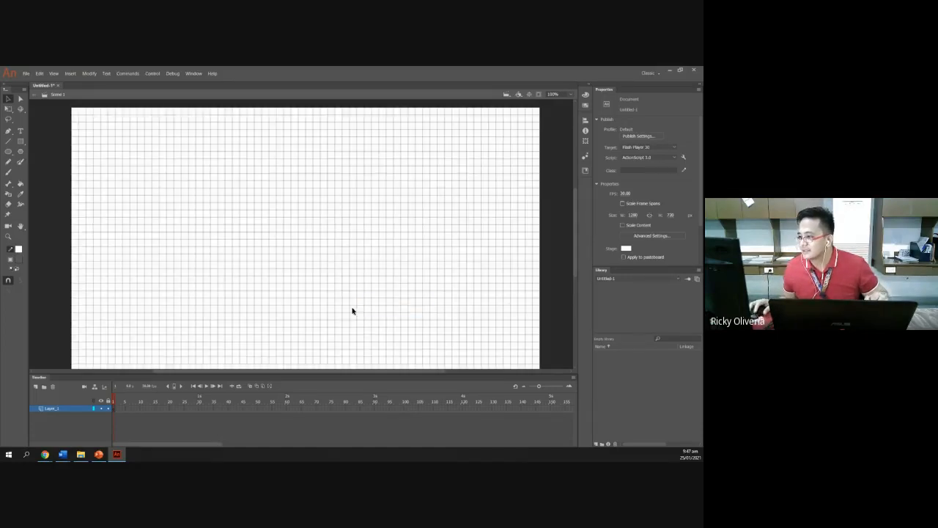
- Set the stroke color to black and activate the Line tool
left_click(10, 143)
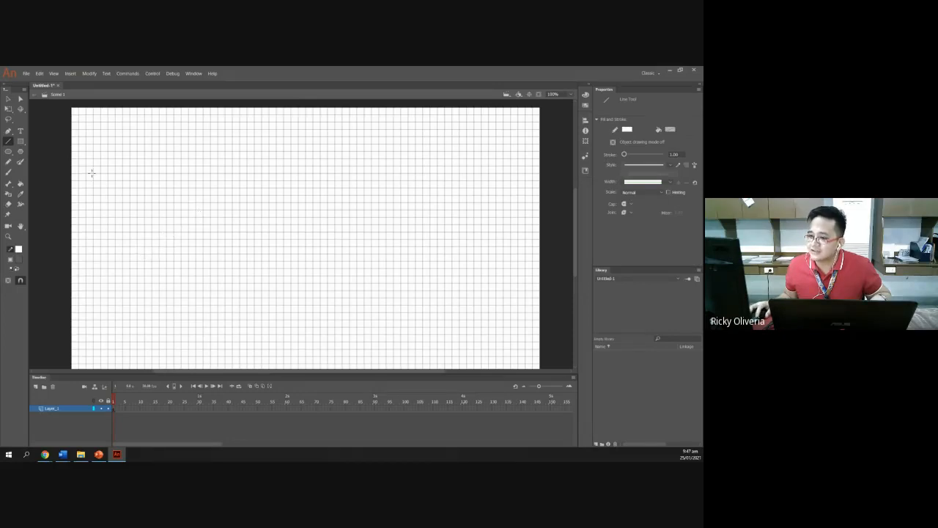
left_click(9, 170)
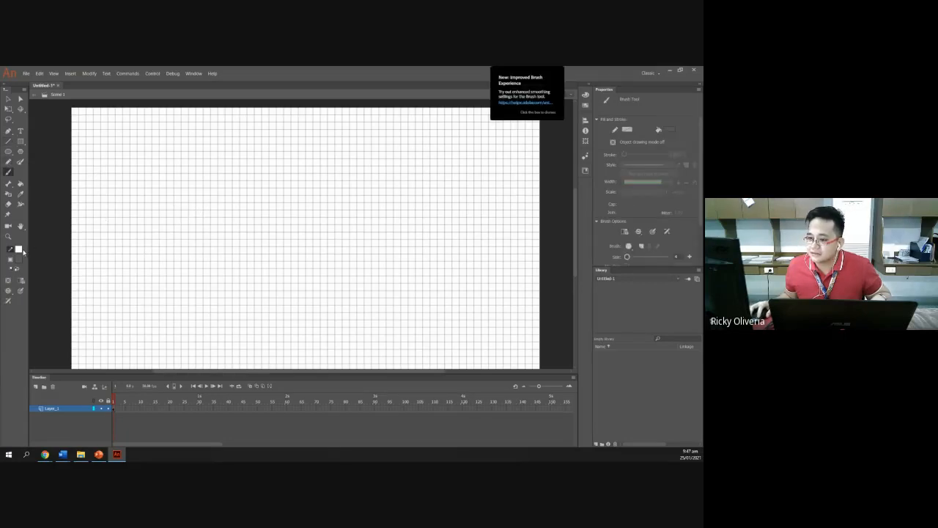
left_click(19, 250)
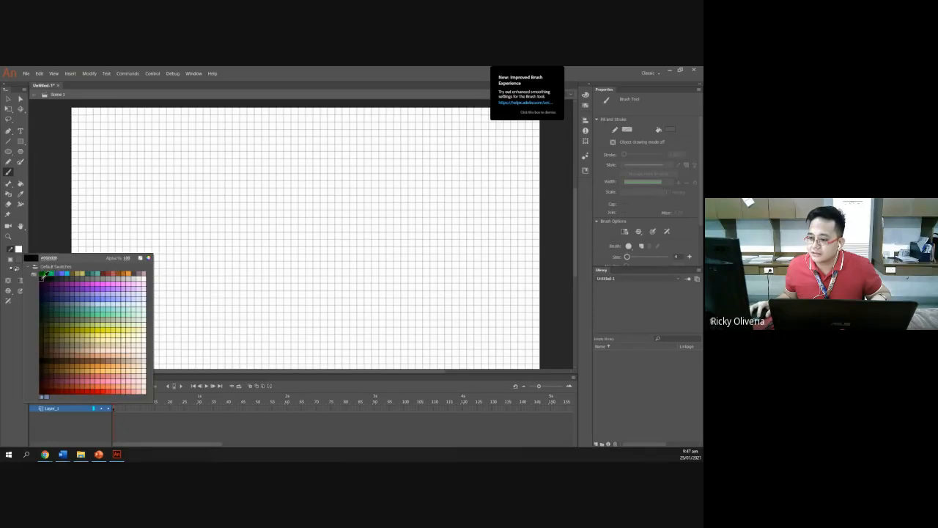
left_click(45, 274)
left_click(9, 141)
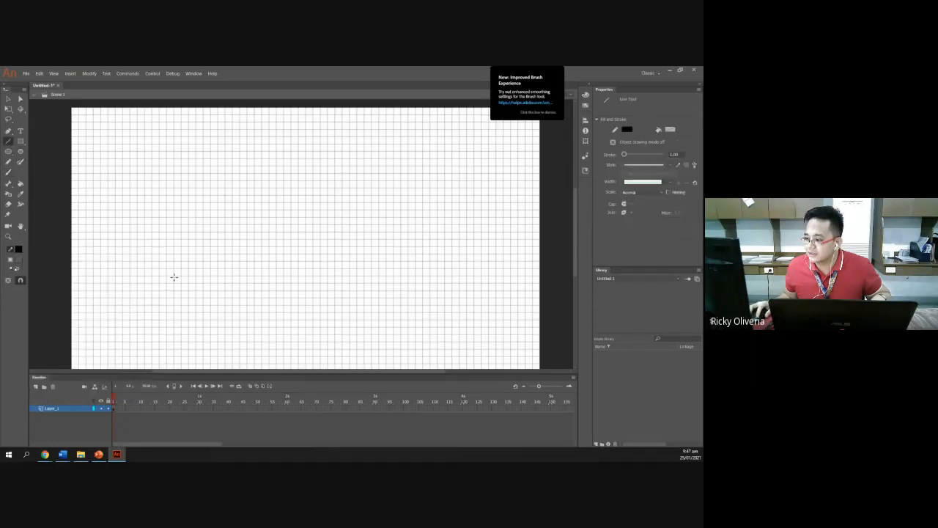
- Draw a diagonal black test line on the stage with the Line tool and delete it
left_click_drag(174, 277, 248, 232)
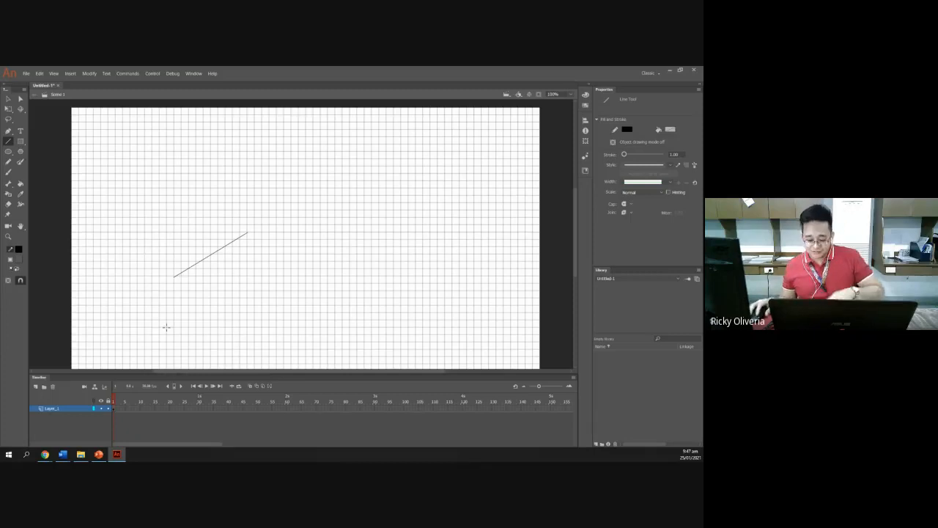
right_click(184, 252)
left_click(189, 246)
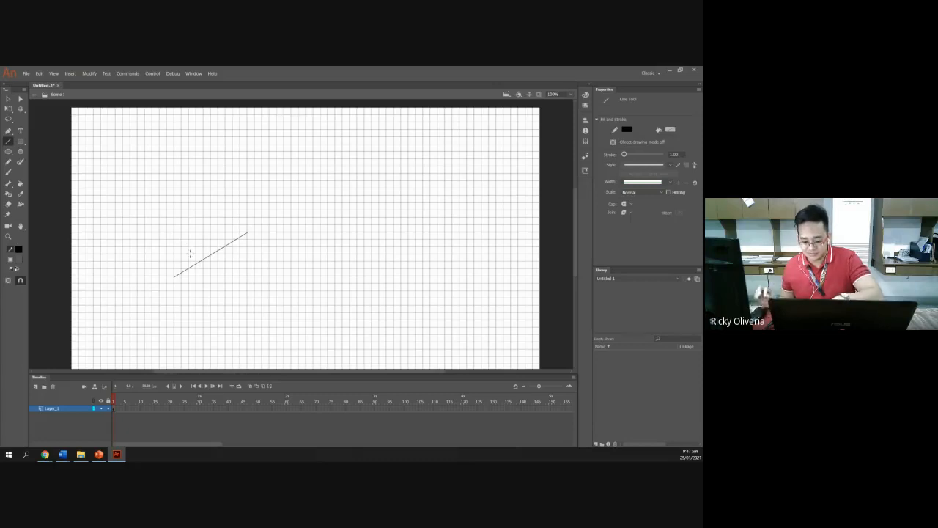
key("v")
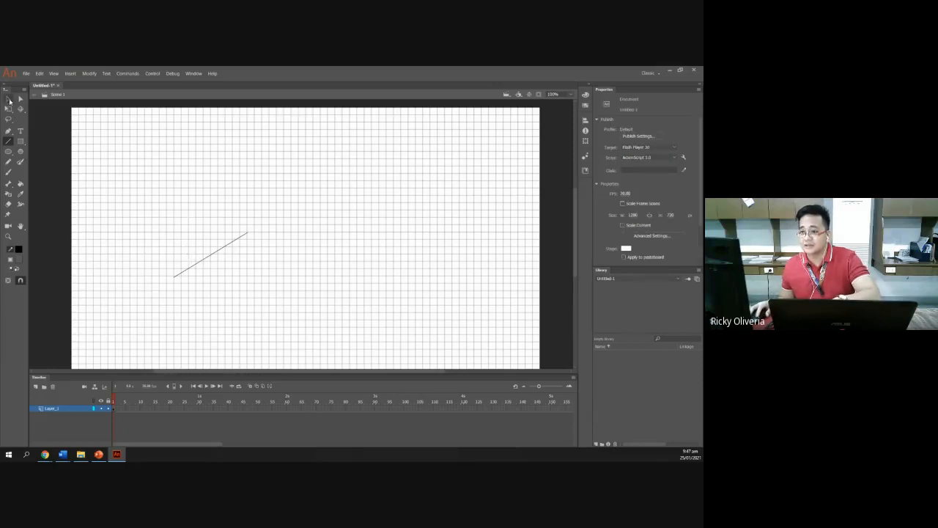
mouse_move(163, 212)
left_mouse_down()
mouse_move(301, 349)
mouse_move(338, 369)
left_mouse_up()
key("Delete")
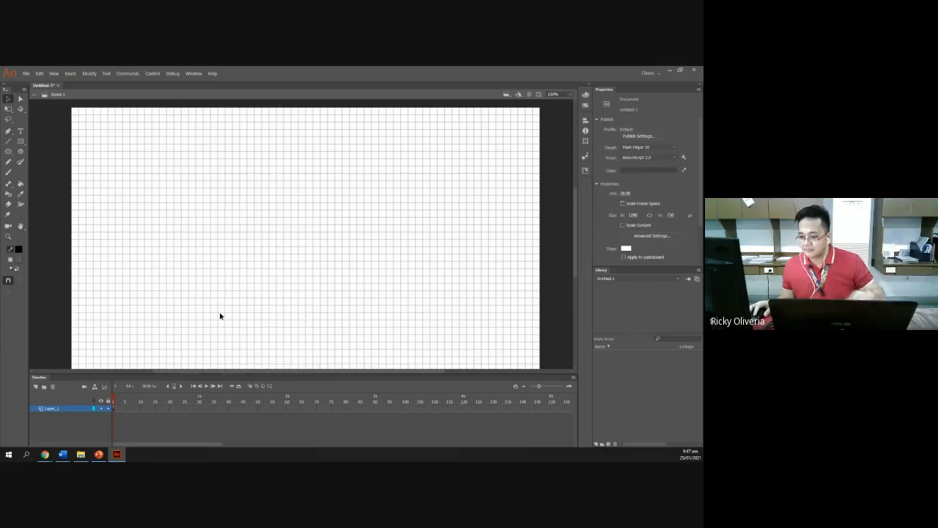
left_click(114, 410)
left_click(123, 427)
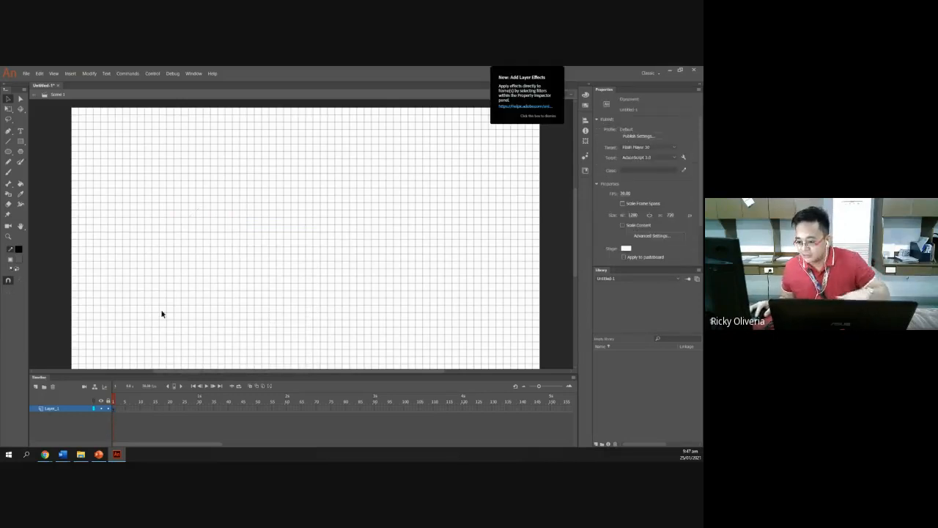
- Hide the grid on the stage
right_click(241, 222)
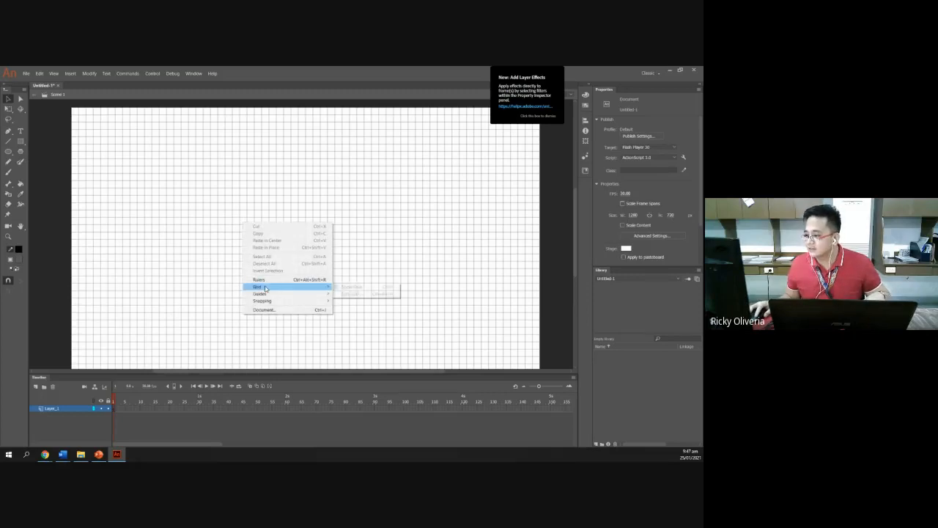
left_click(347, 286)
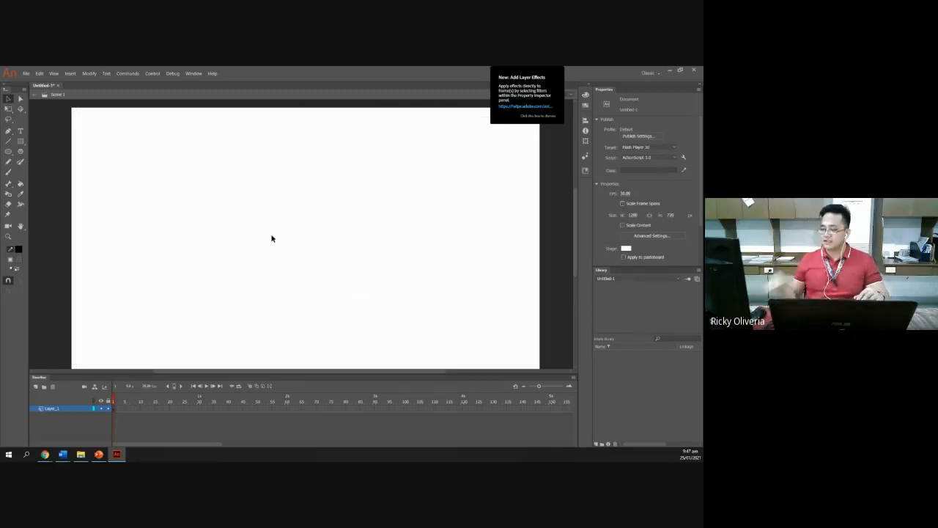
- Switch to PowerPoint and read slide 8 on importing Thumbnail.png to the library
left_click(99, 454)
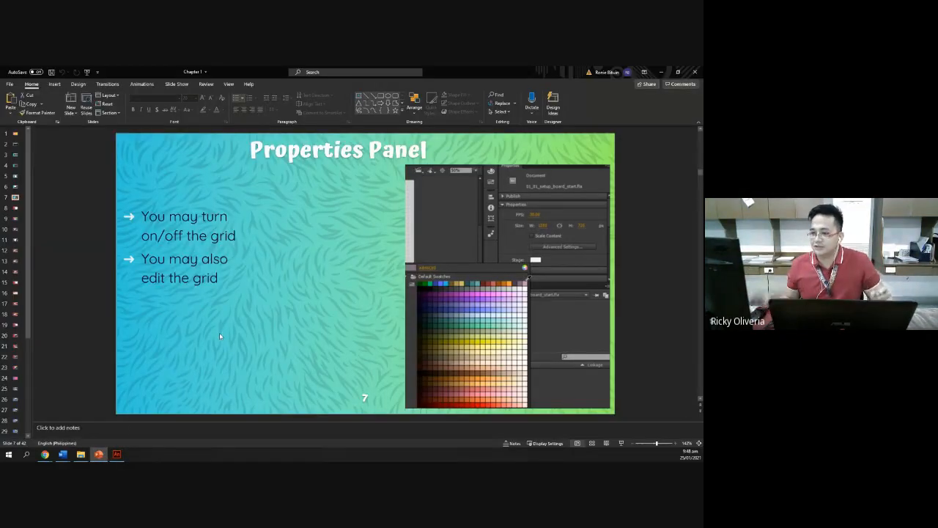
left_click(16, 208)
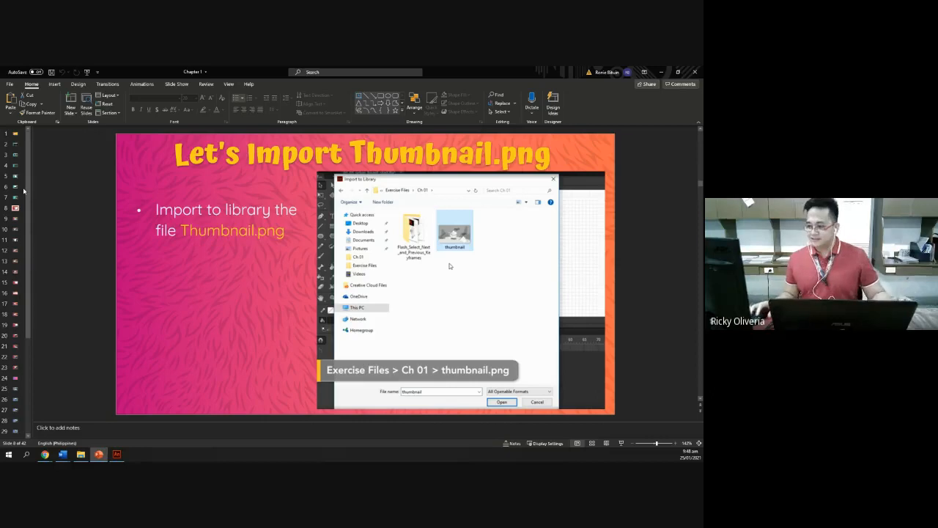
left_click(116, 454)
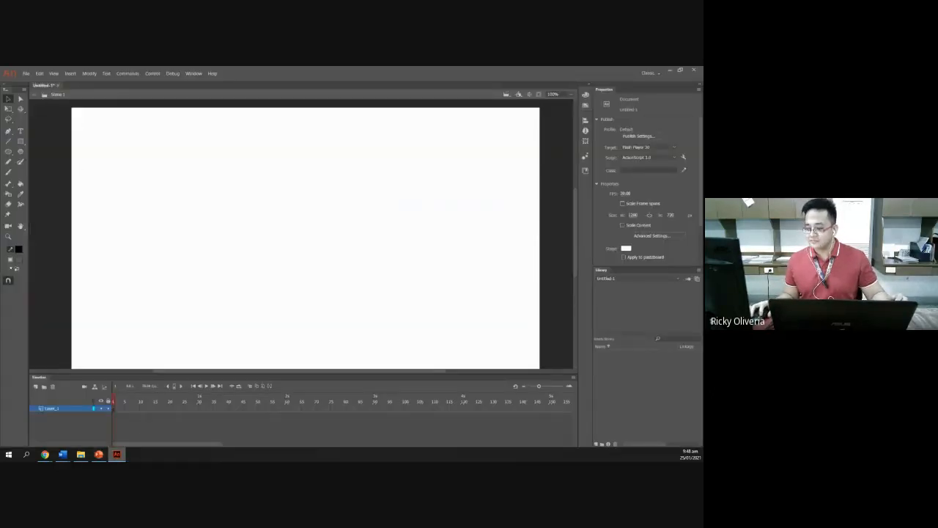
key("alt+Tab")
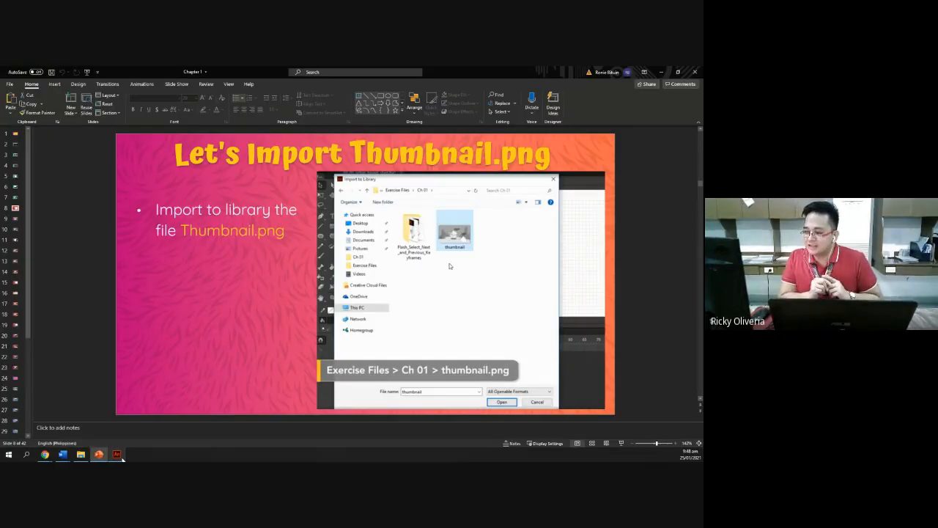
- Switch to Adobe Animate, import thumbnail.png from the Desktop into the library, and select it there for preview
left_click(119, 455)
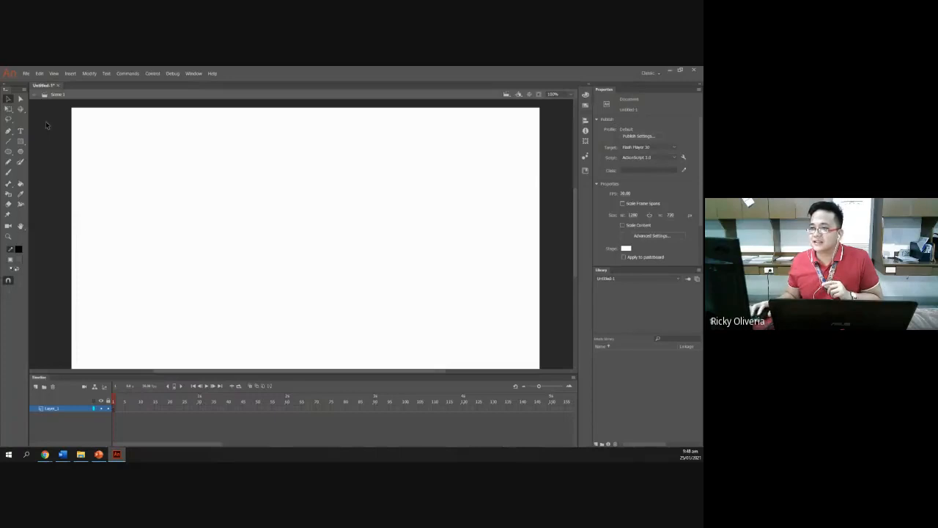
left_click(27, 74)
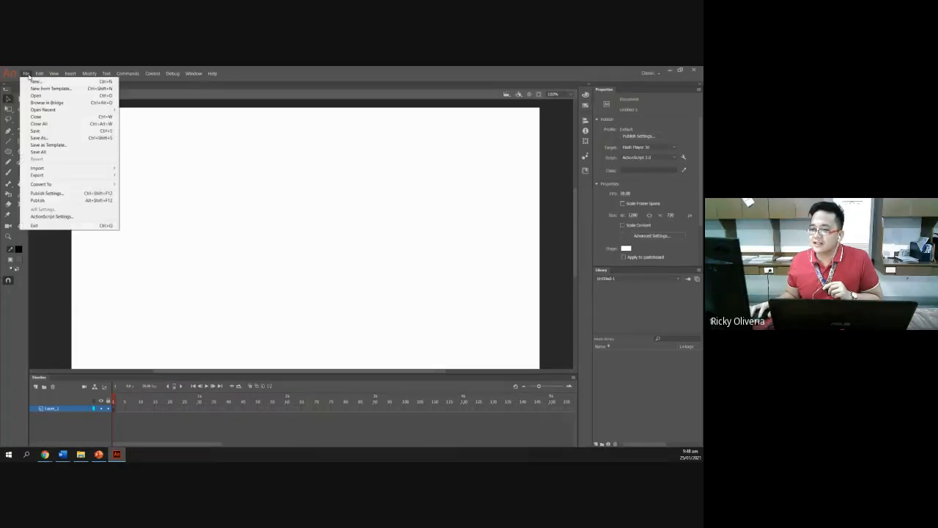
mouse_move(64, 170)
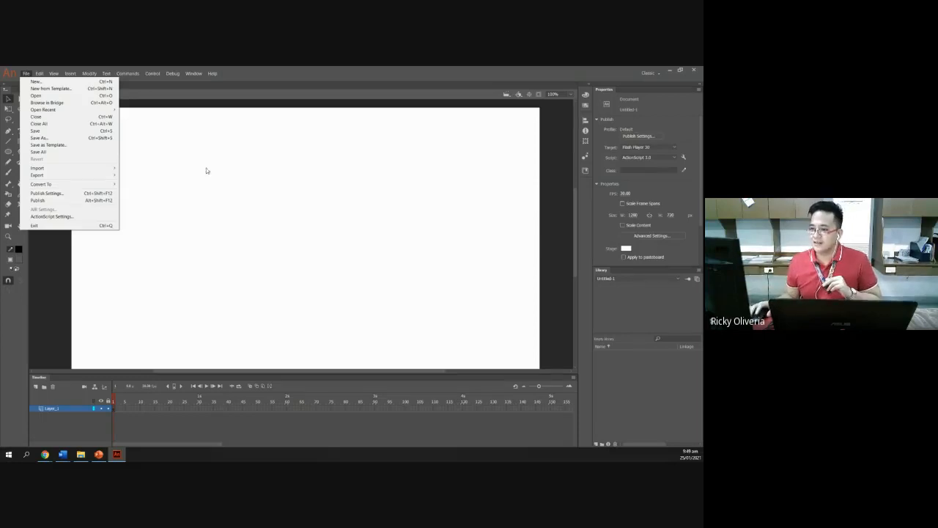
mouse_move(110, 168)
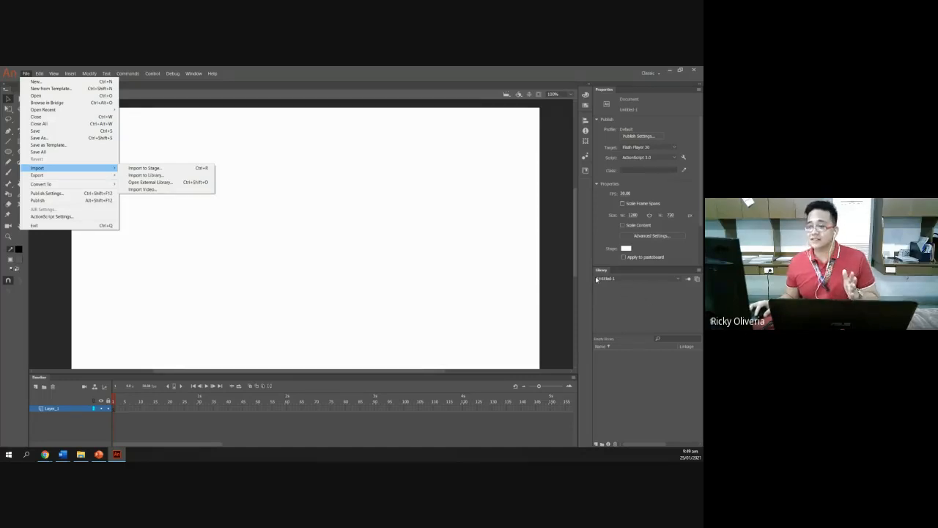
left_click(147, 176)
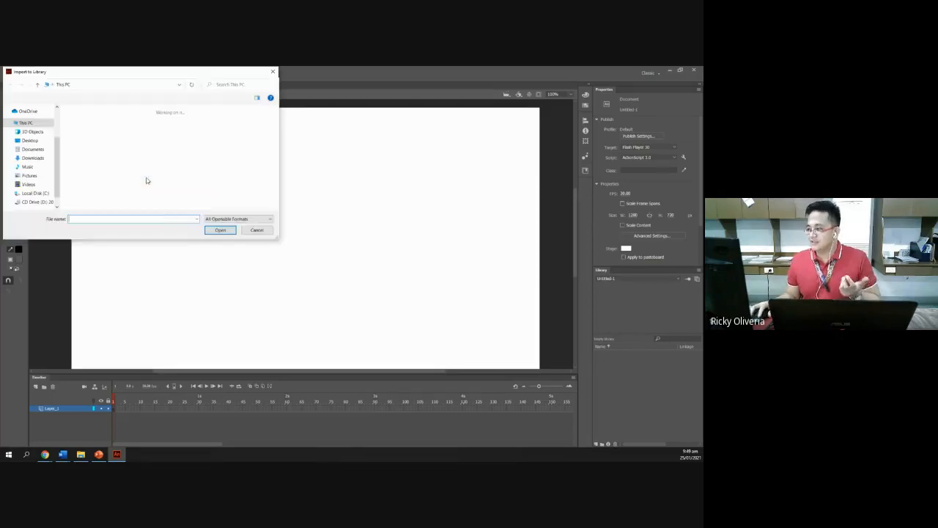
left_click(35, 140)
double_click(176, 131)
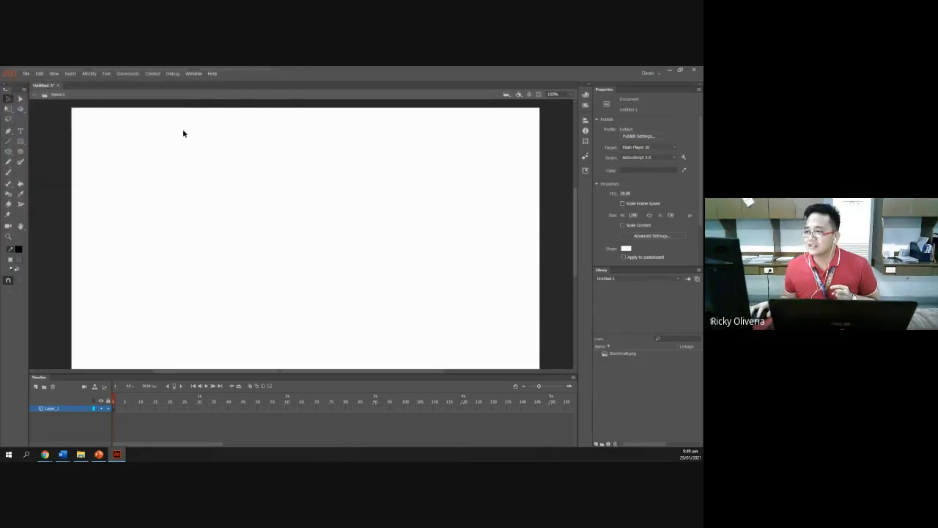
left_click(630, 355)
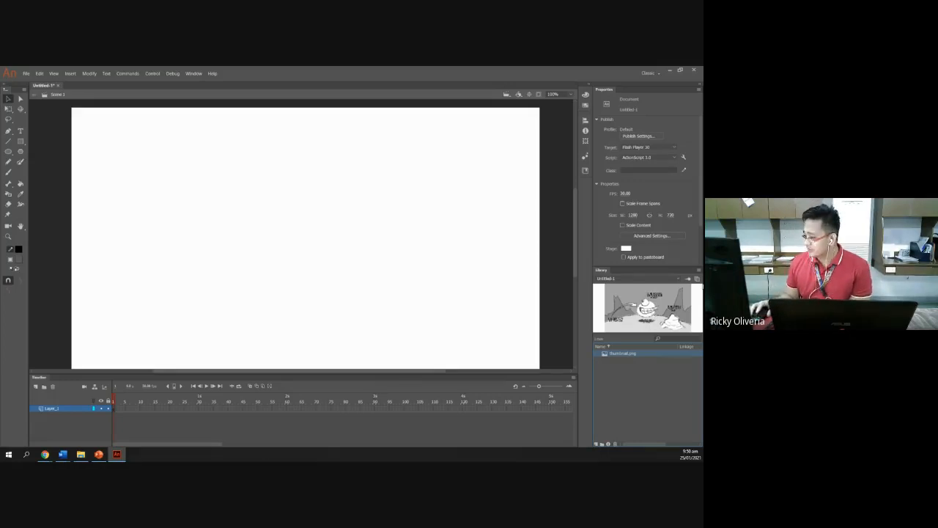
- Read PowerPoint slides 8 to 10 on importing Thumbnail.png and Drag and Align, and return to Adobe Animate
left_click(98, 455)
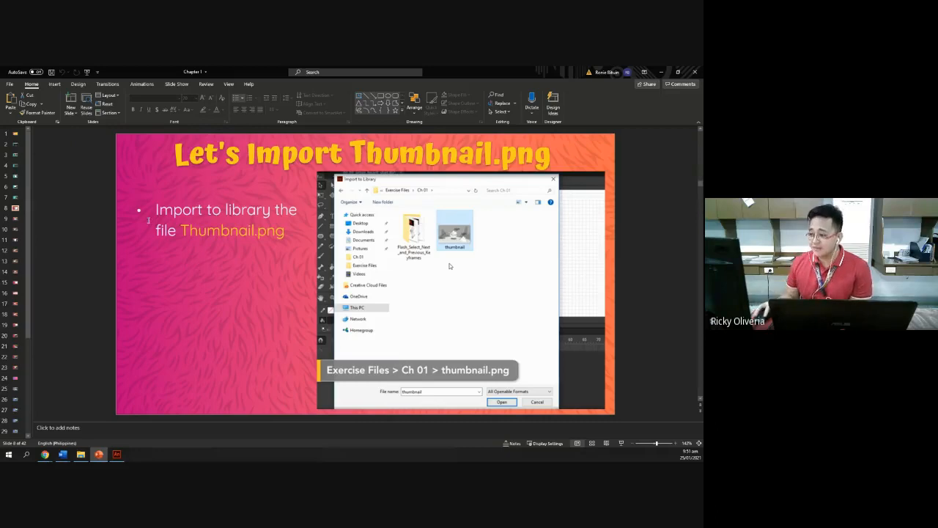
left_click(183, 231)
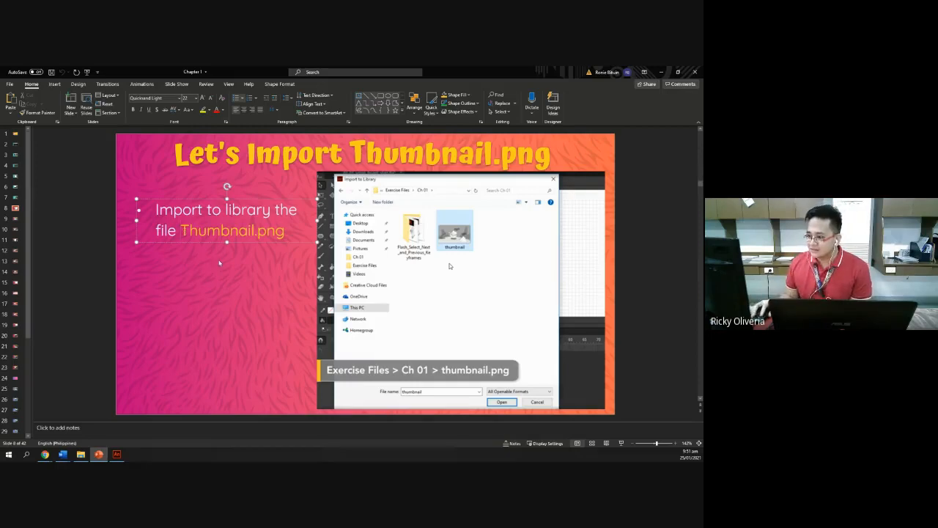
left_click(15, 218)
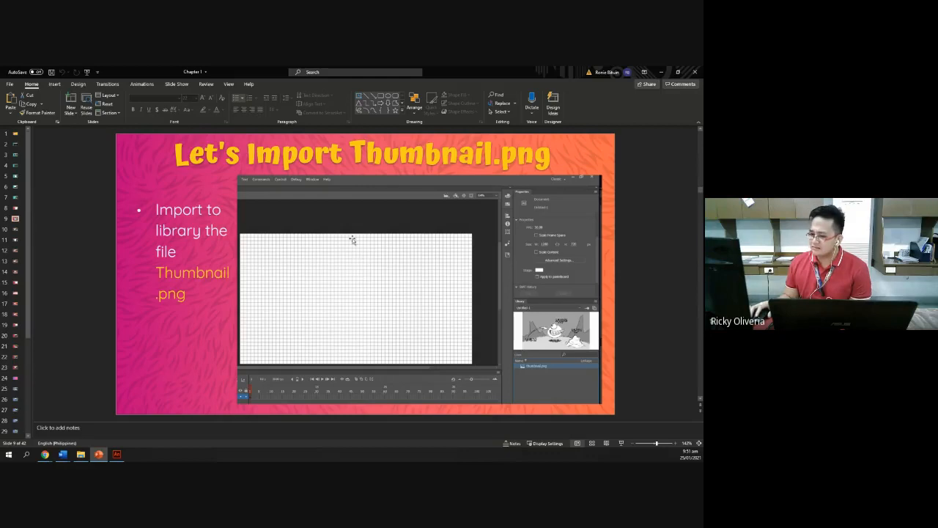
left_click(15, 229)
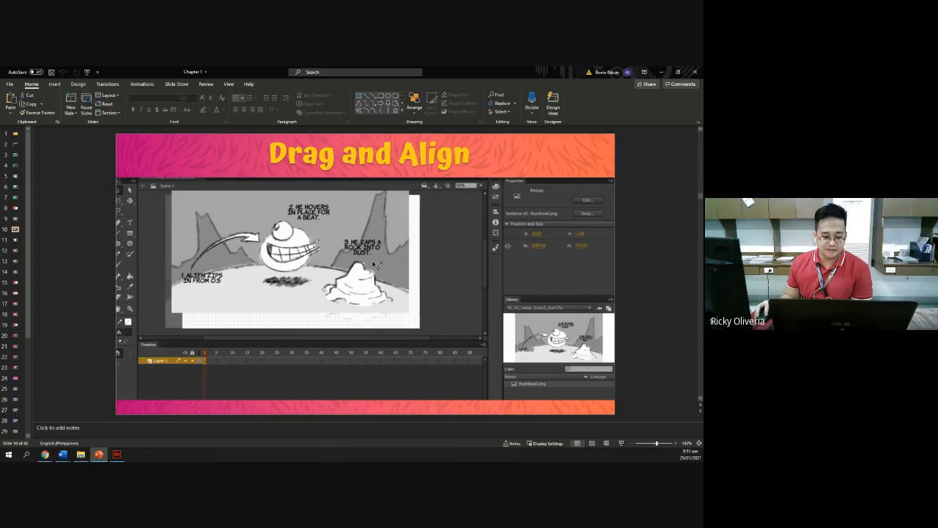
key("alt+Tab")
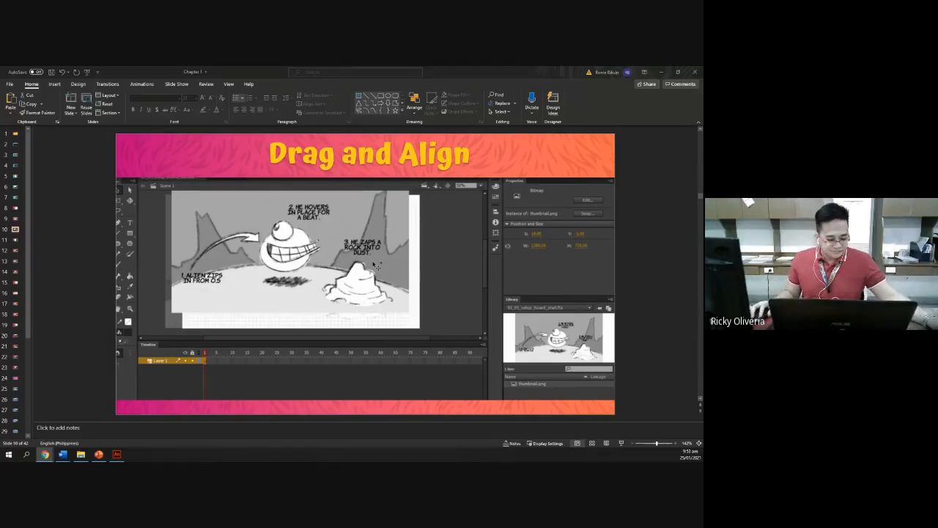
key("alt+Tab")
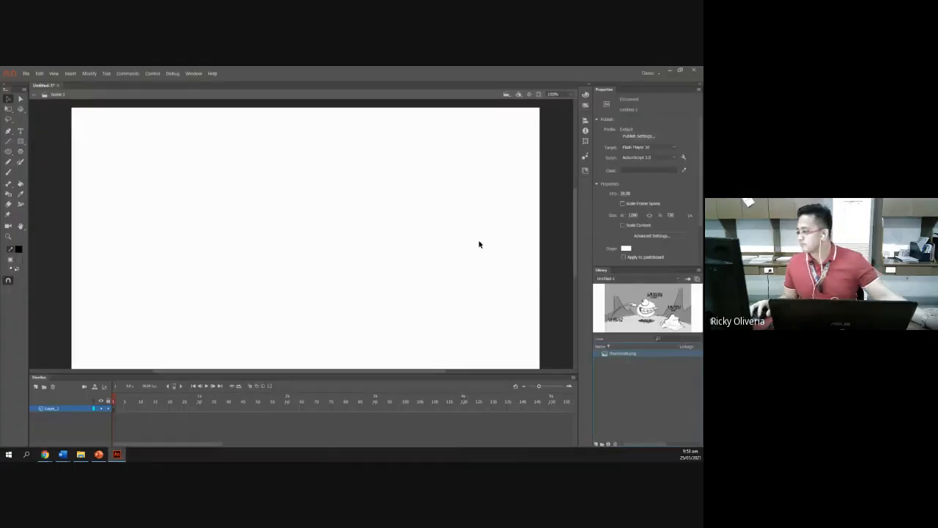
- Try placing thumbnail.png from the library on the stage and lining it up by hand, deleting each placed copy
left_click(340, 220)
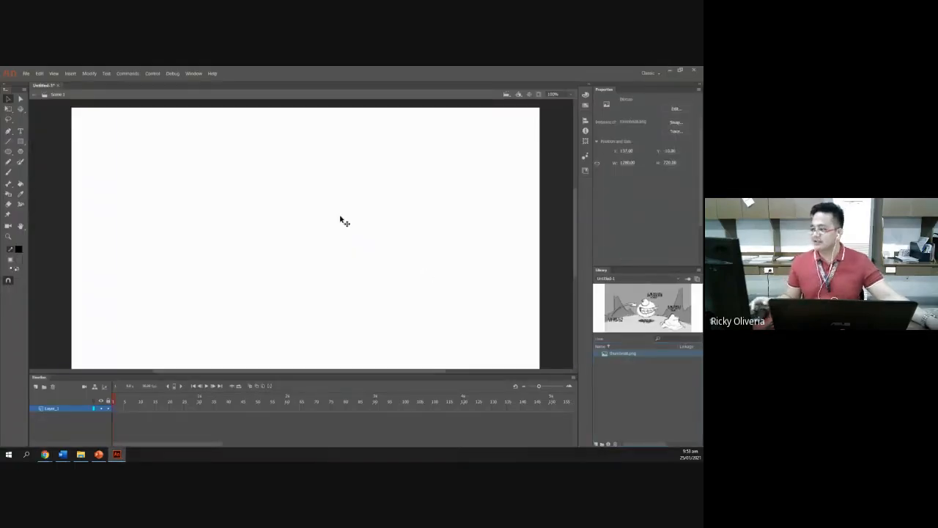
scroll(327, 211, "down", 3)
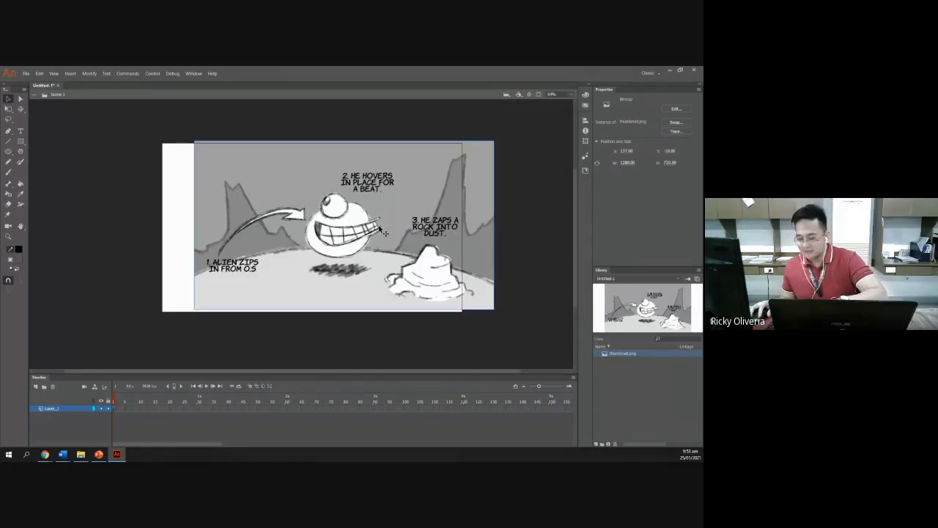
left_click_drag(374, 215, 313, 228)
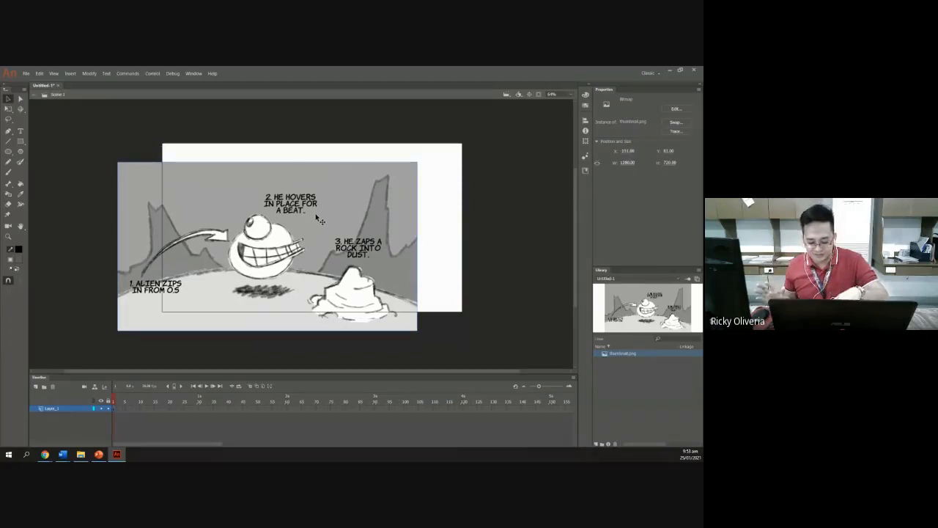
key("Delete")
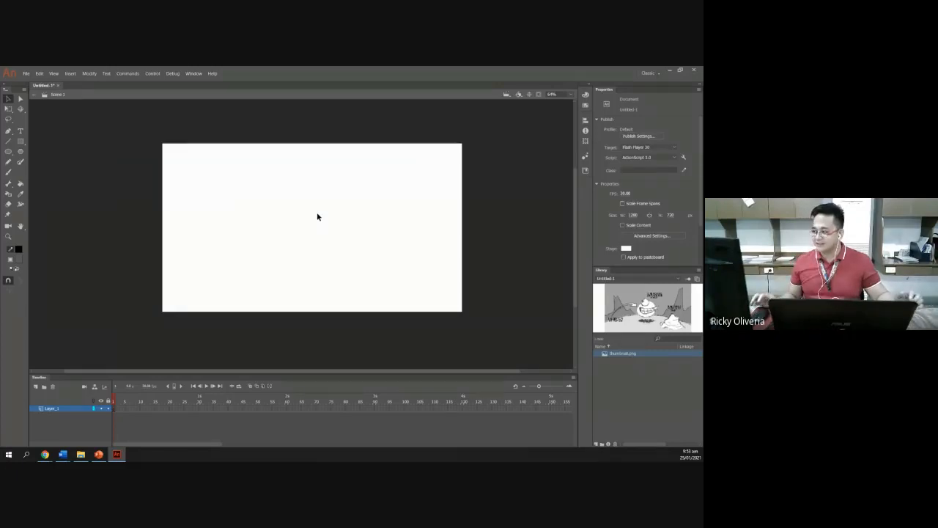
left_click_drag(642, 311, 392, 251)
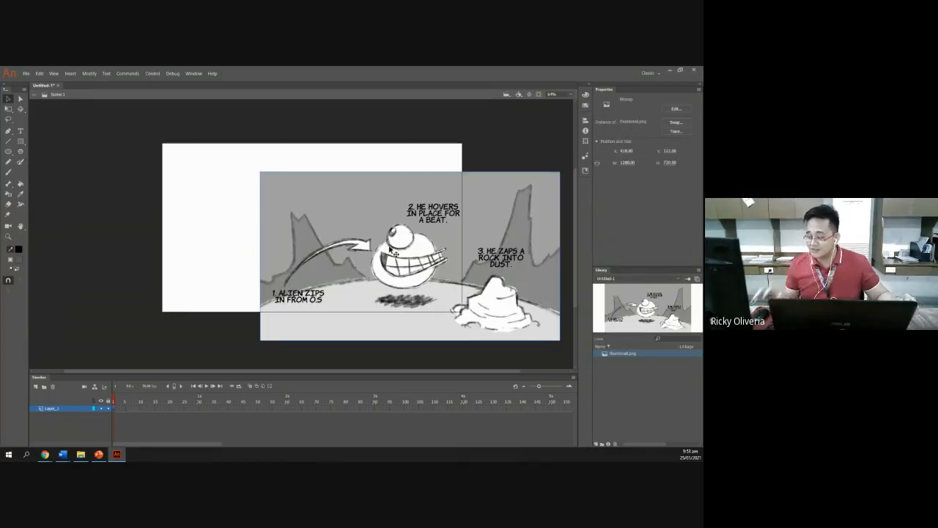
left_click_drag(391, 249, 298, 218)
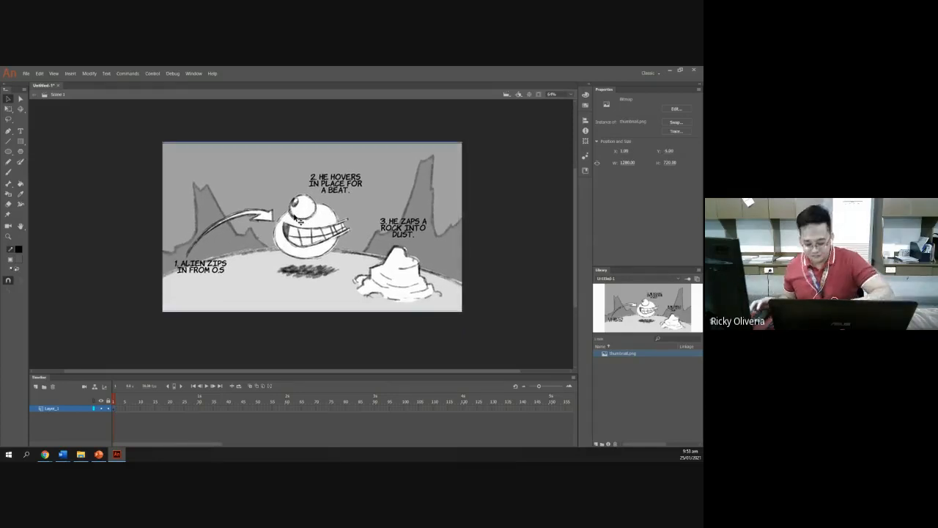
key("Delete")
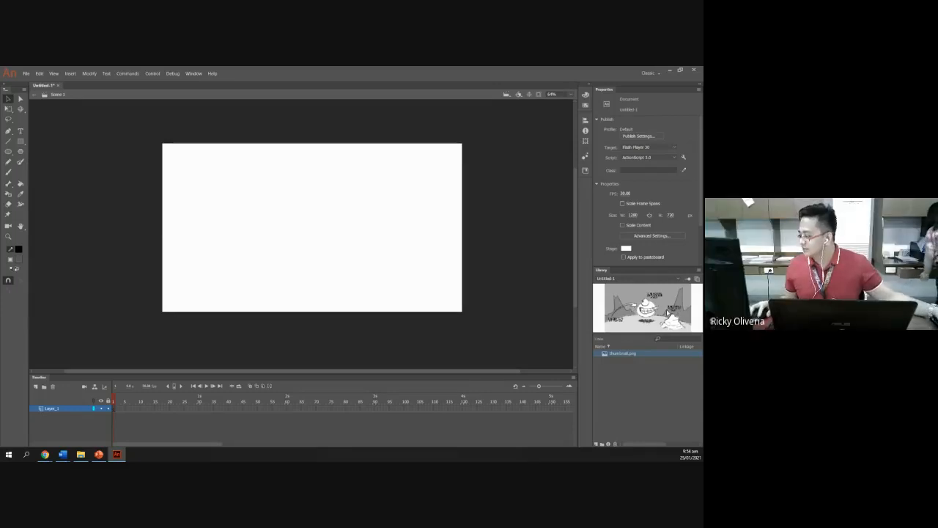
- Place thumbnail.png from the library on the stage at about X 87, Y 137
left_click_drag(339, 266, 340, 266)
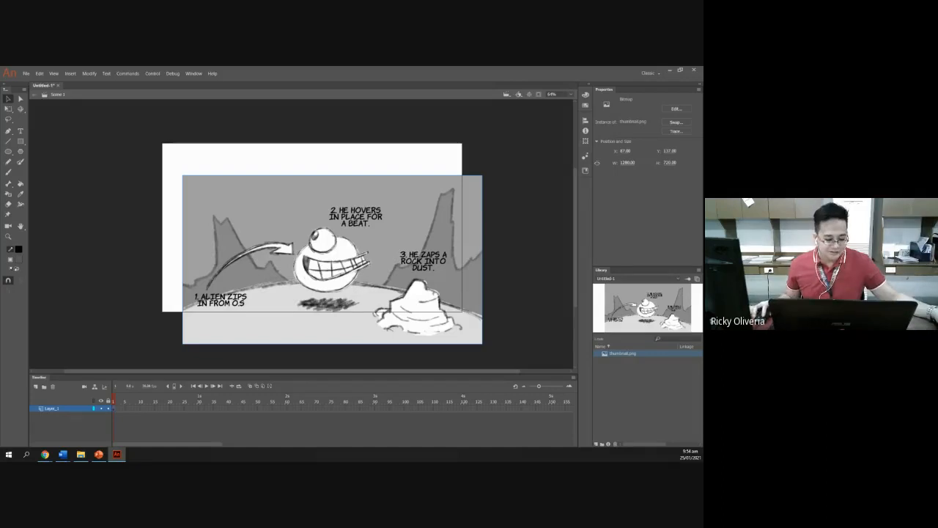
- Check slide 11 in PowerPoint for how to open the Align command, and return to Adobe Animate
key("alt+Tab")
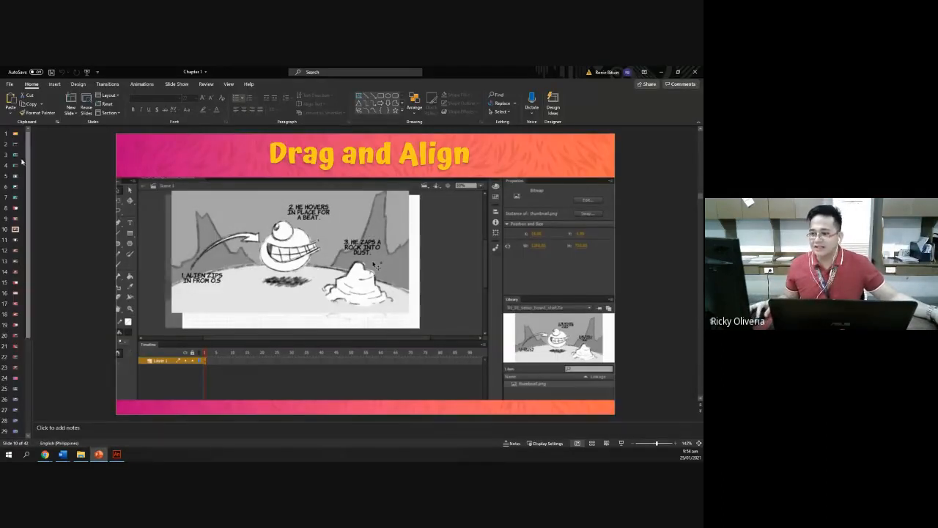
key("Down")
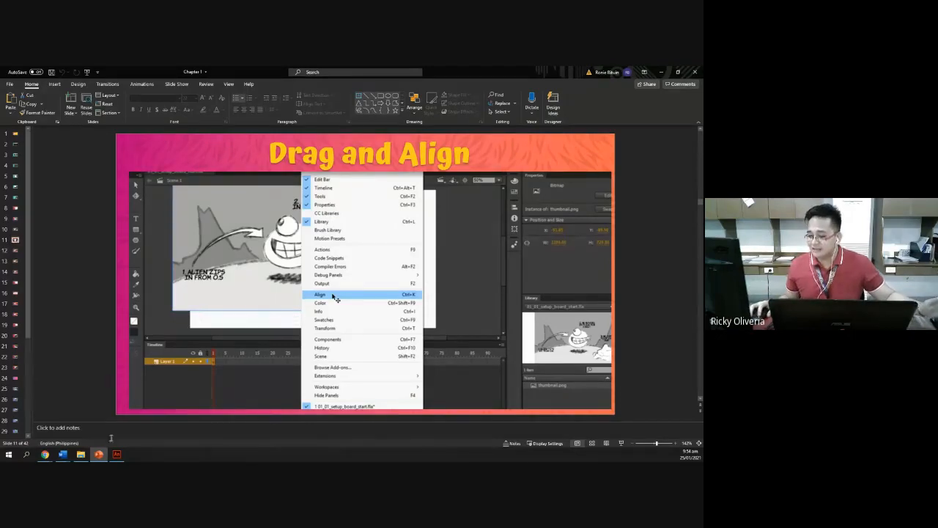
mouse_move(116, 455)
left_click(113, 422)
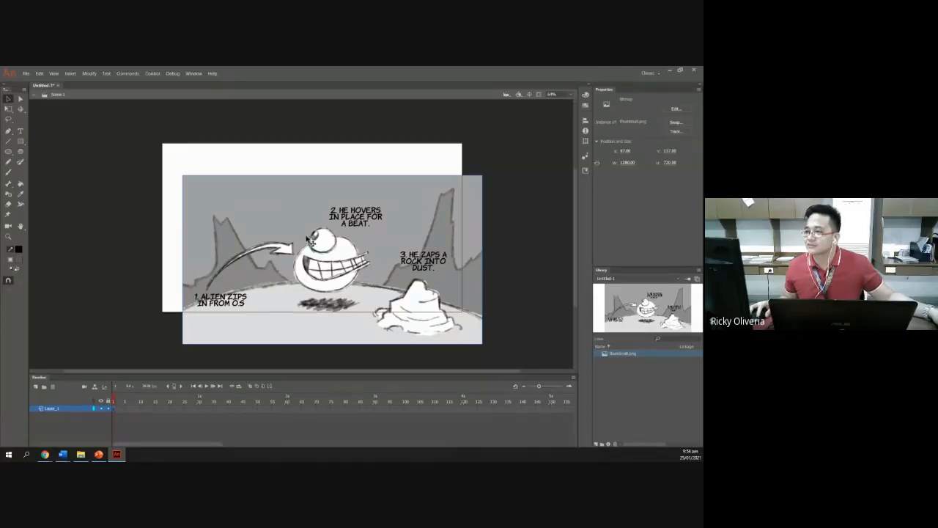
- Try lining up the thumbnail image with the stage by hand and move it off the stage edges again
left_click_drag(308, 241, 296, 220)
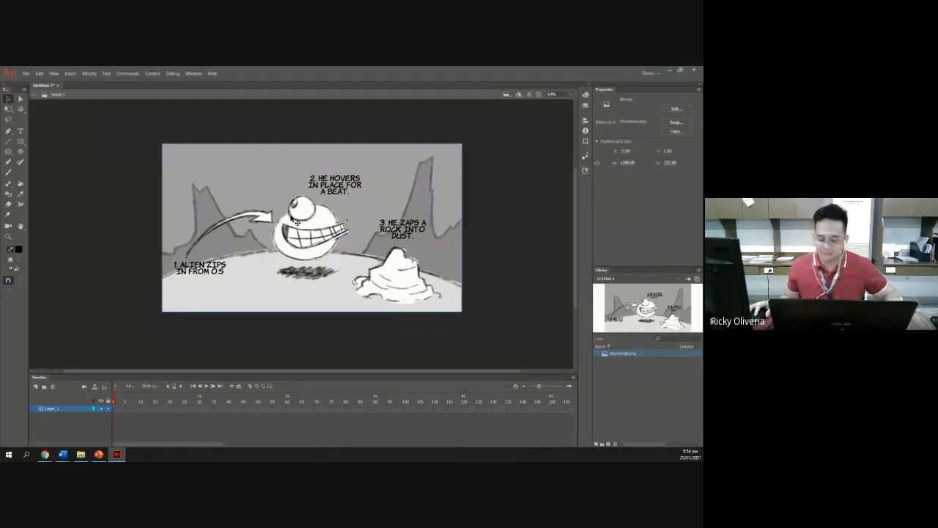
left_click_drag(296, 220, 261, 242)
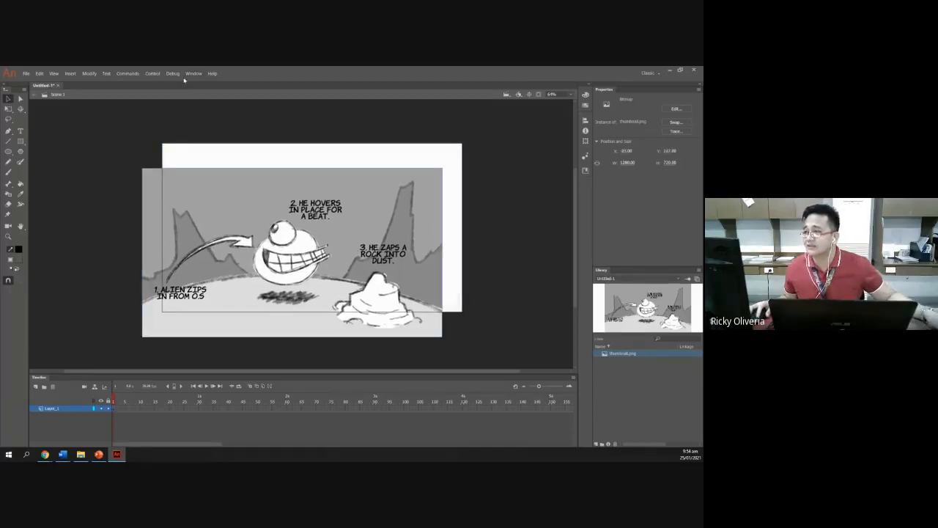
left_click(193, 73)
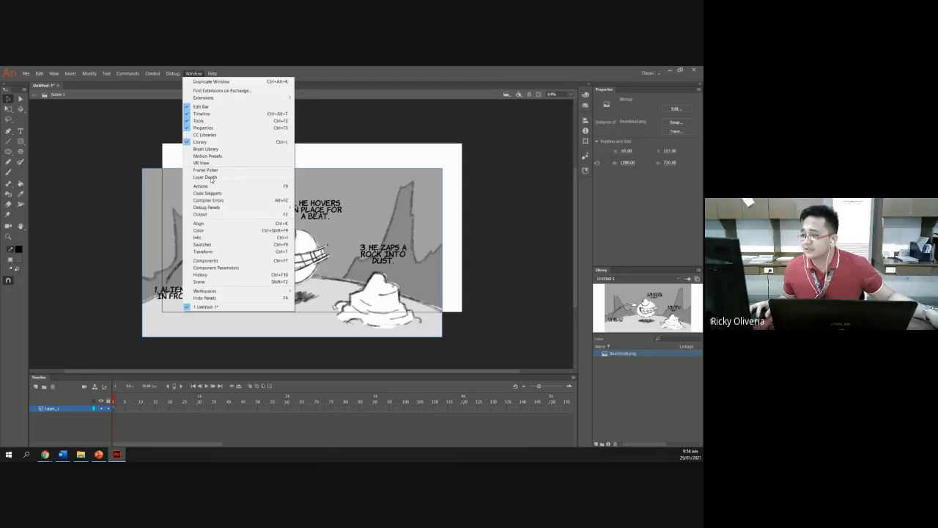
left_click(195, 73)
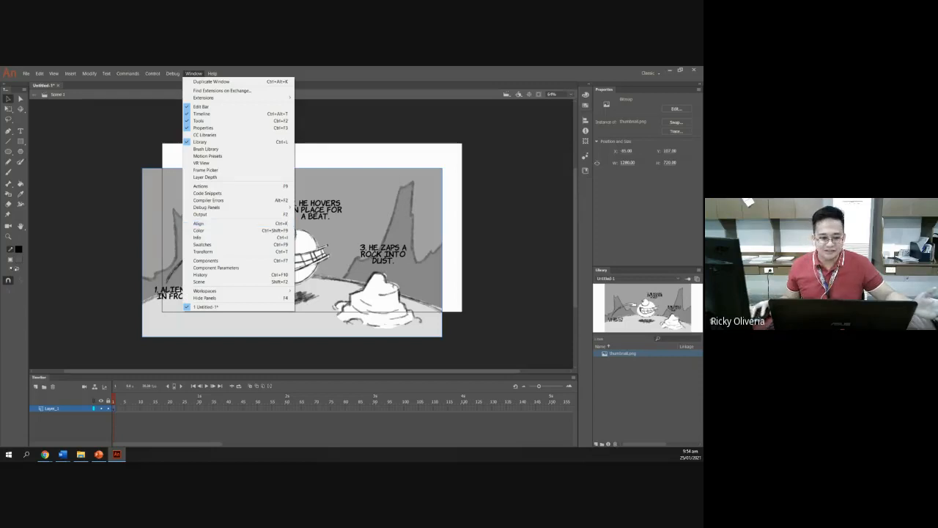
left_click(45, 454)
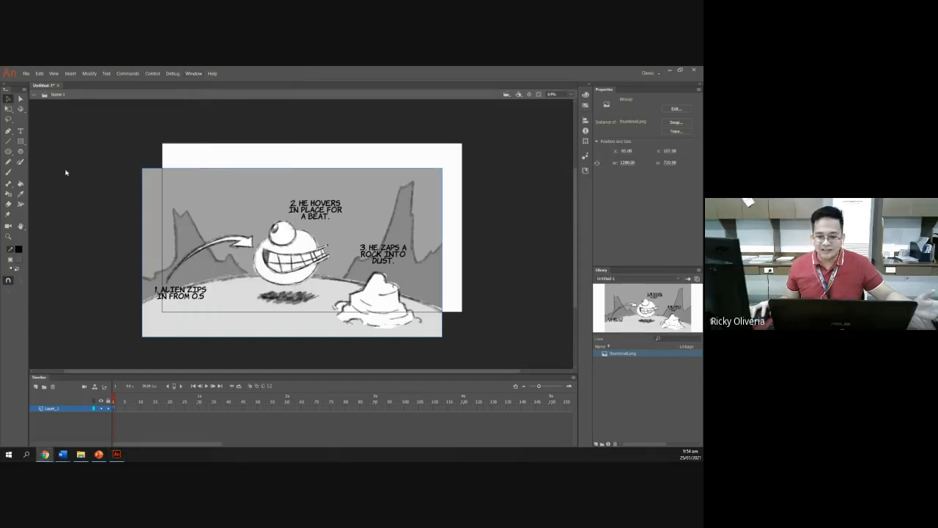
left_click(277, 189)
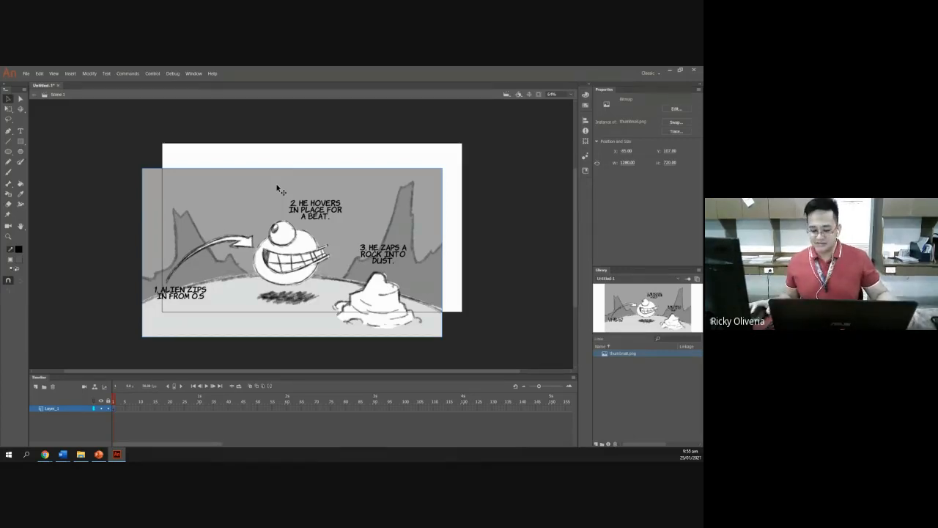
left_click_drag(277, 189, 280, 194)
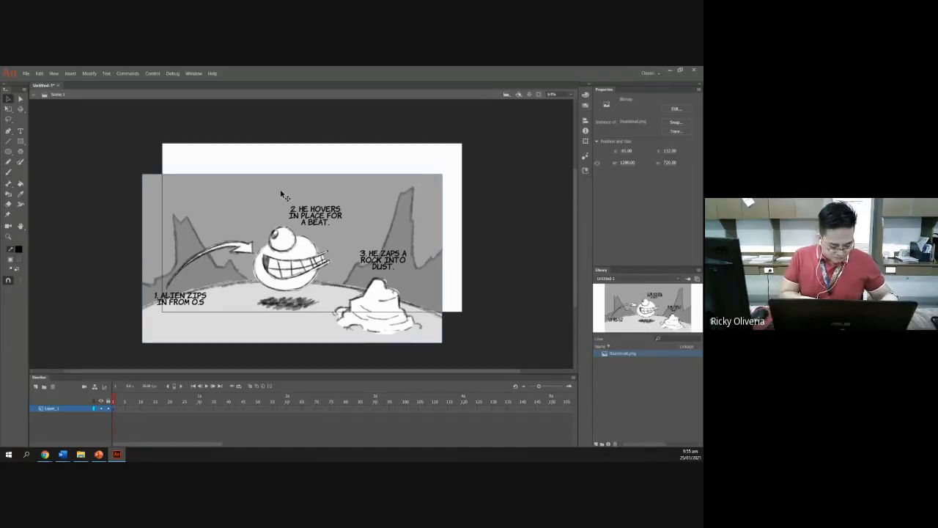
- Open the Align panel, close it, and open it again
key("ctrl+k")
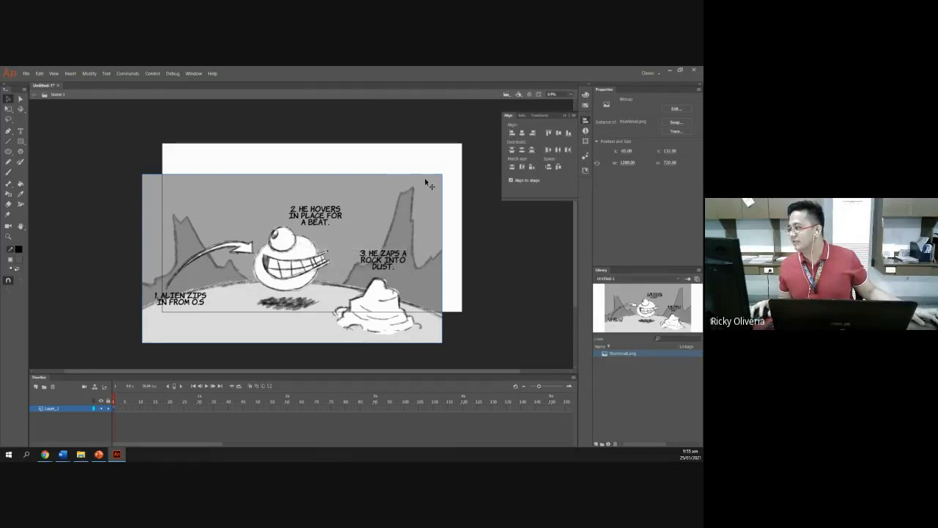
left_click(585, 121)
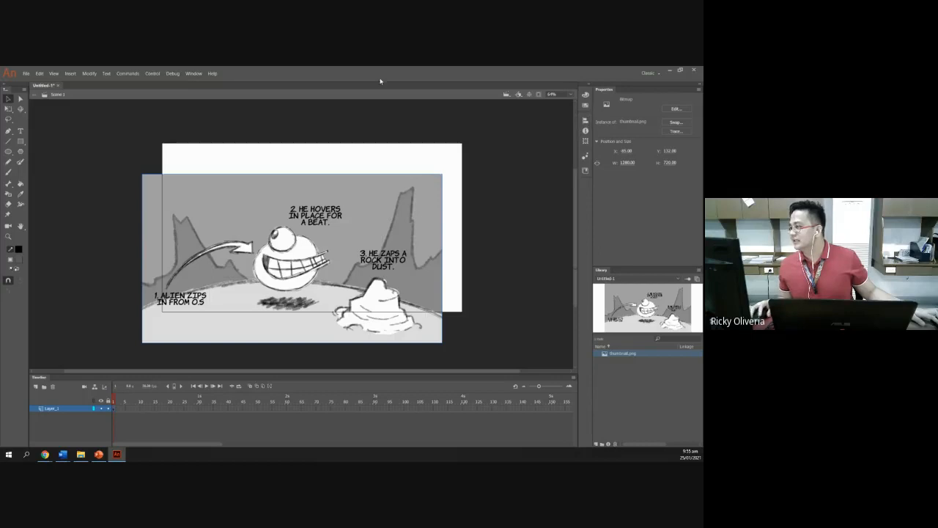
left_click(192, 73)
mouse_move(26, 74)
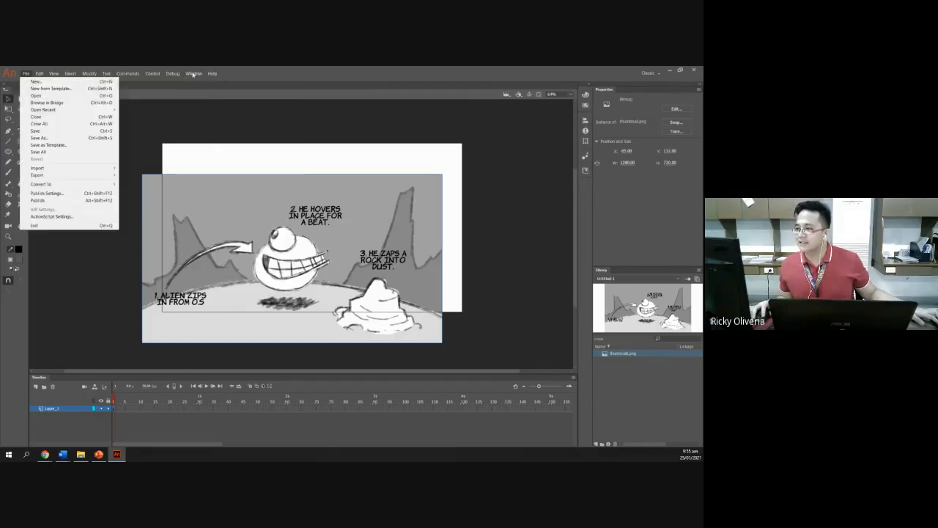
mouse_move(192, 74)
left_click(220, 151)
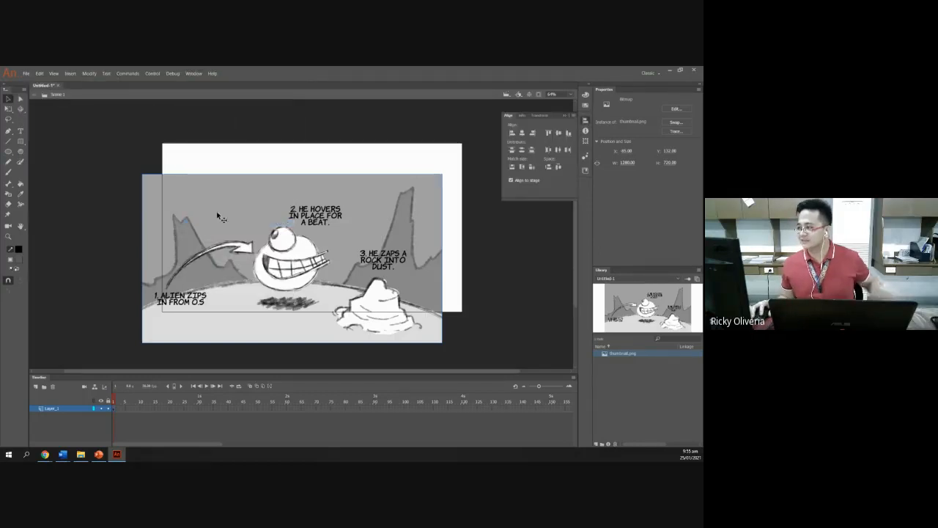
- Center the thumbnail image horizontally and vertically on the stage with Align to stage enabled, and deselect it
left_click_drag(399, 192, 374, 199)
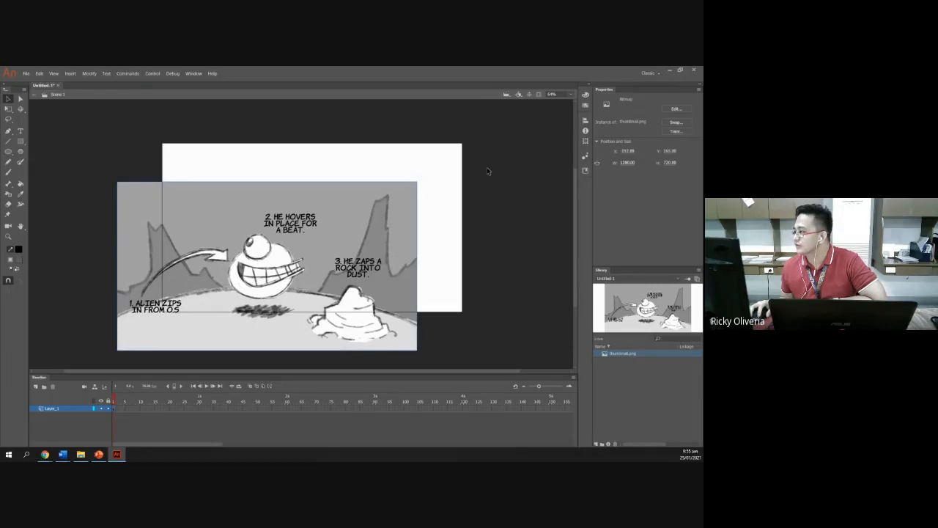
left_click(585, 121)
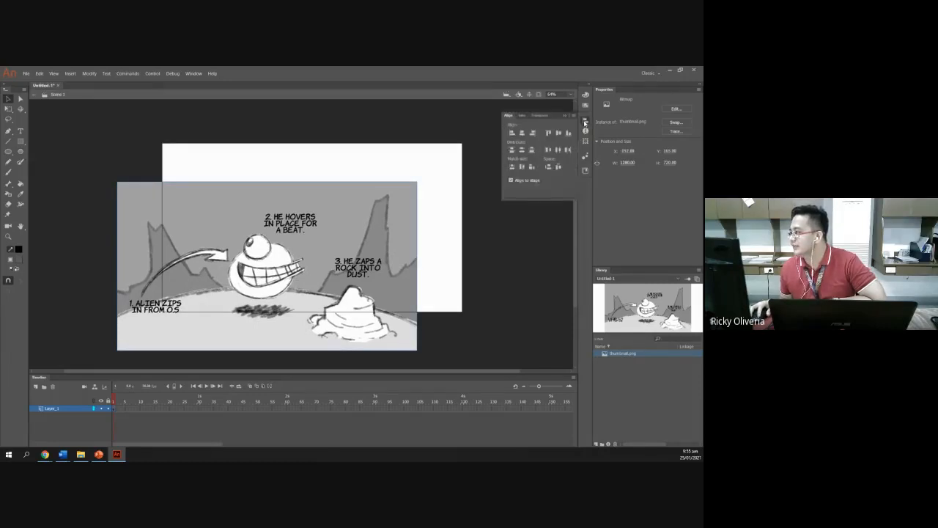
left_click(510, 180)
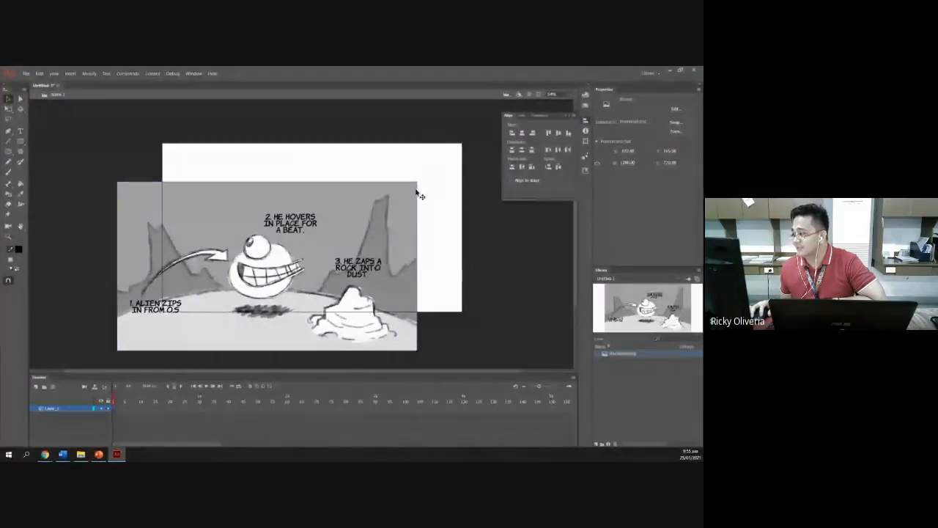
left_click(511, 180)
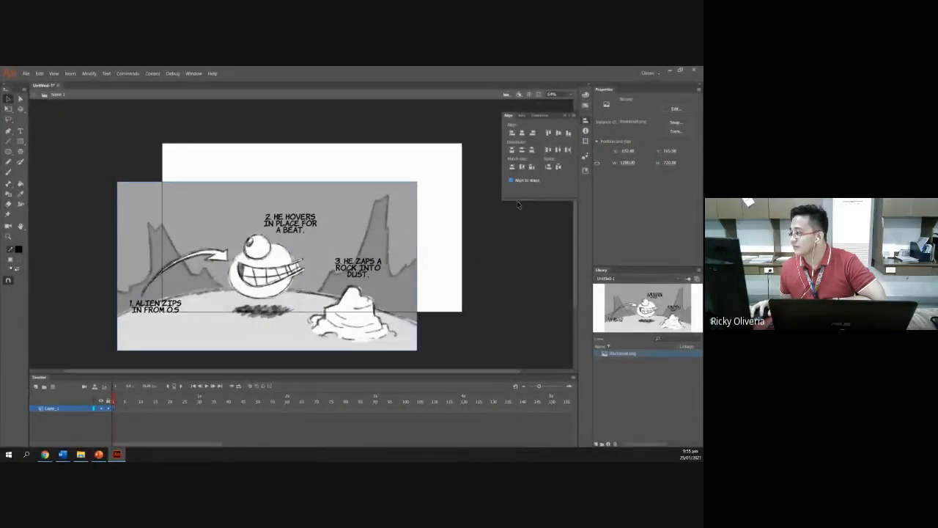
left_click(522, 132)
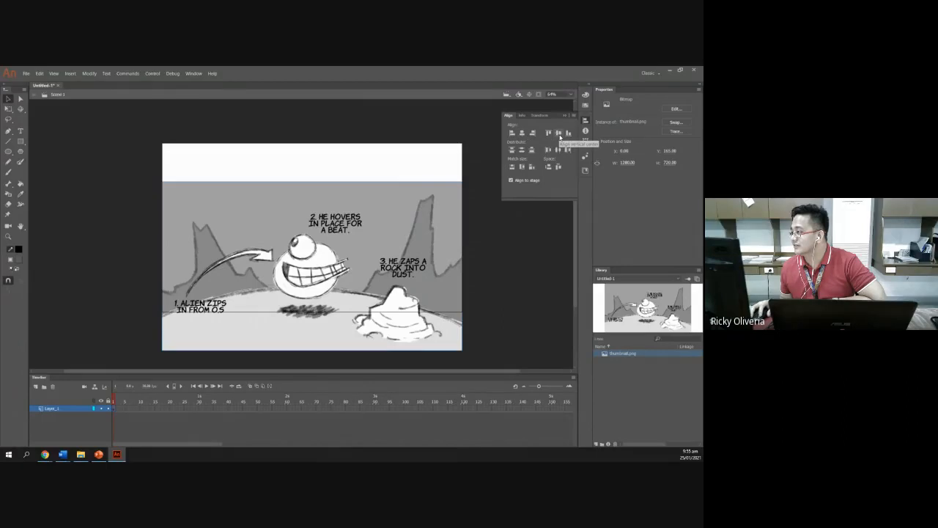
left_click(559, 134)
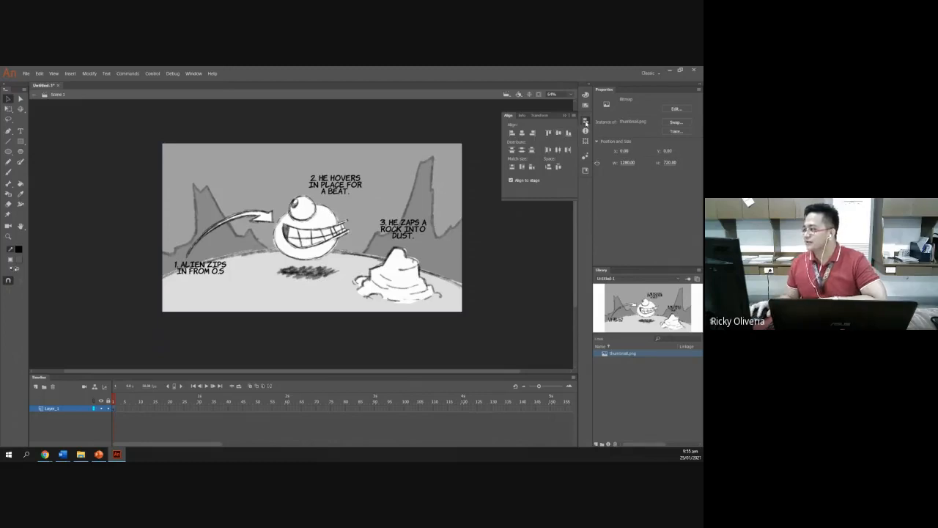
left_click(586, 122)
left_click(168, 423)
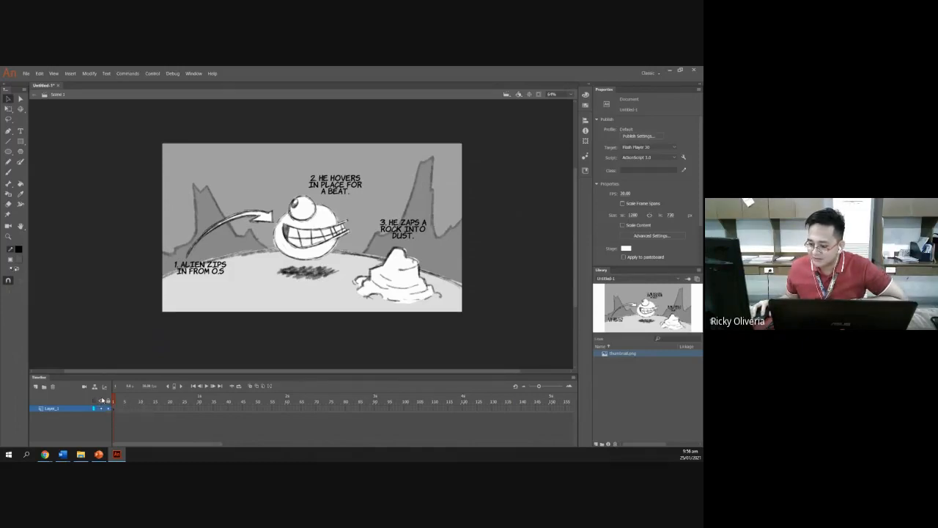
- Hide and show Layer_1 to check its visibility toggle, and switch to the Drag and Align slide in PowerPoint
left_click(101, 408)
left_click(101, 409)
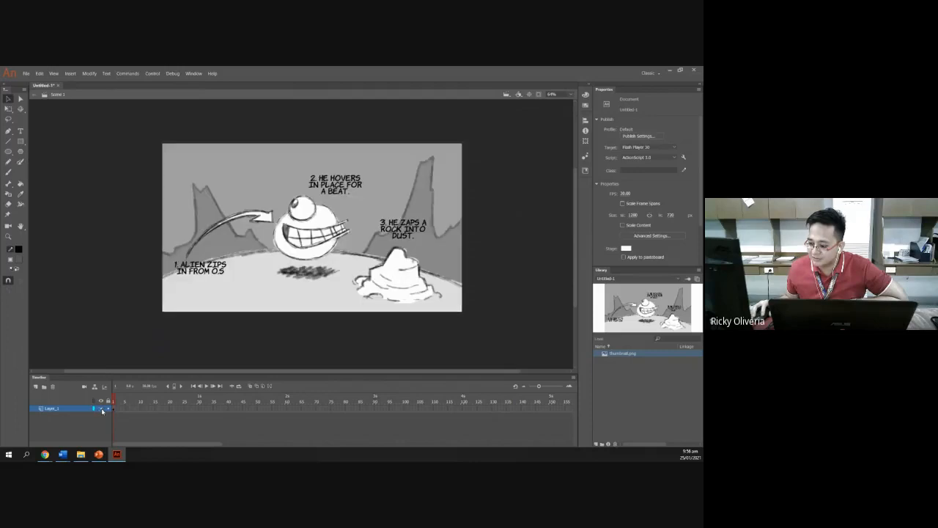
left_click(101, 408)
left_click(101, 409)
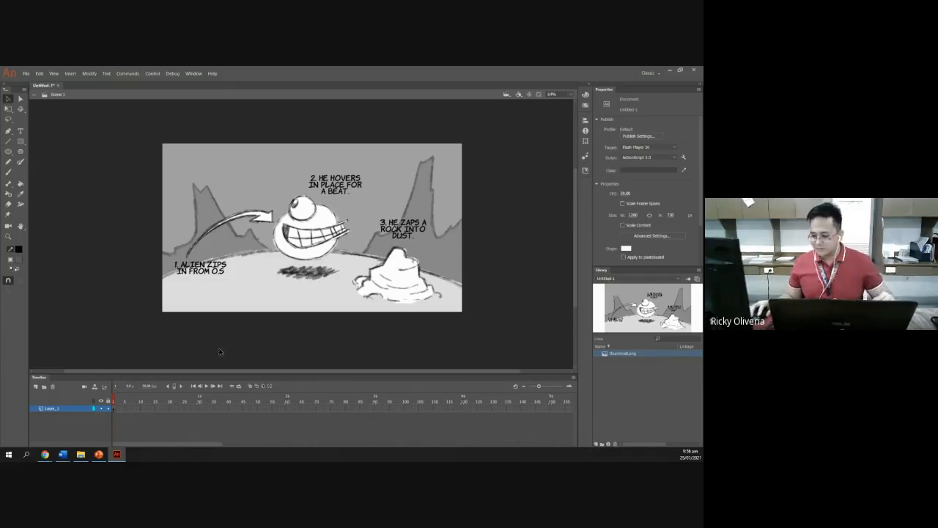
left_click(99, 453)
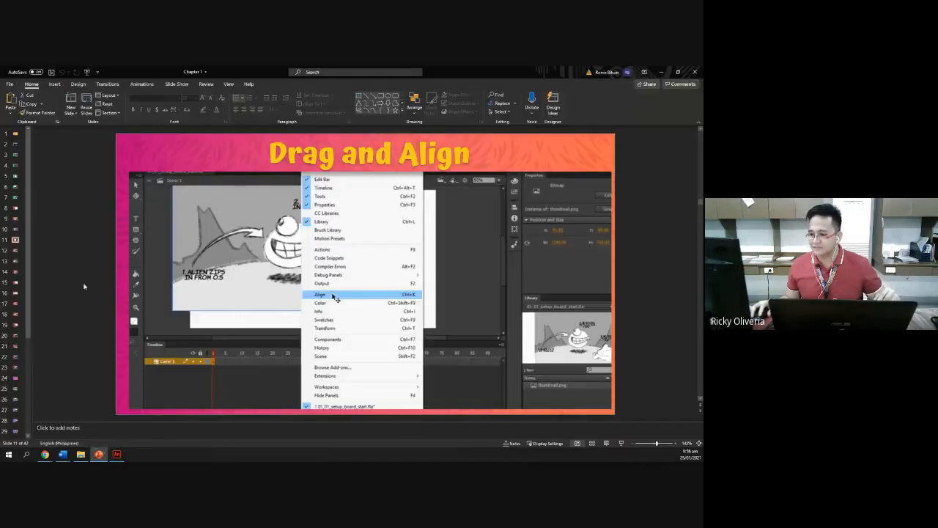
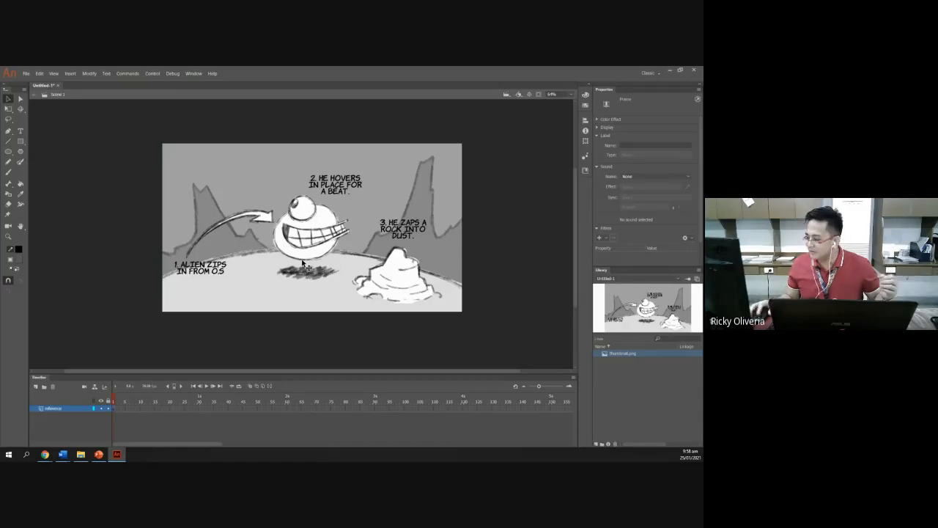
- Create a new folder named reference in the library
right_click(622, 378)
left_click(622, 378)
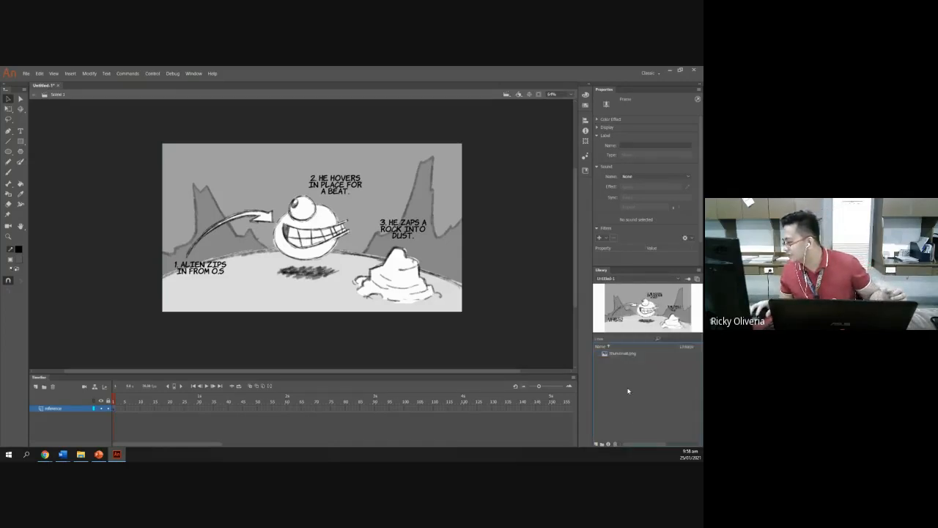
right_click(621, 387)
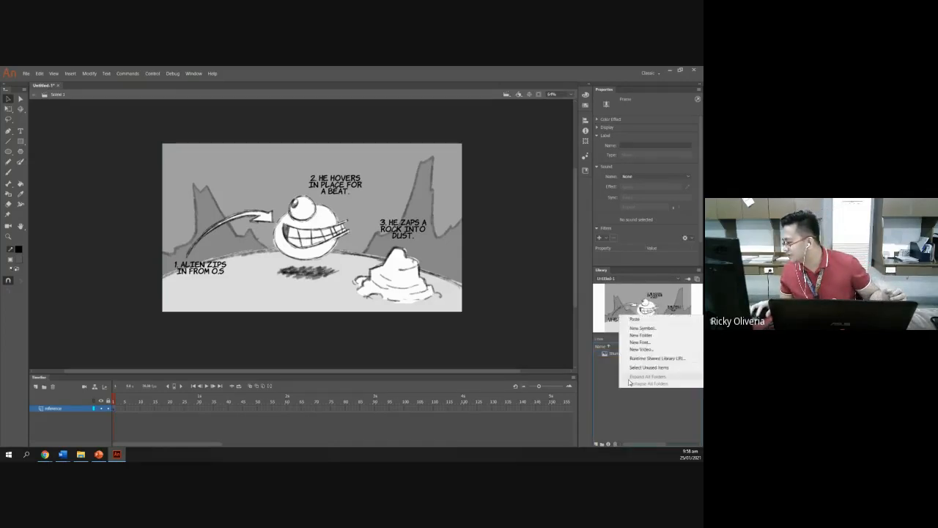
left_click(652, 335)
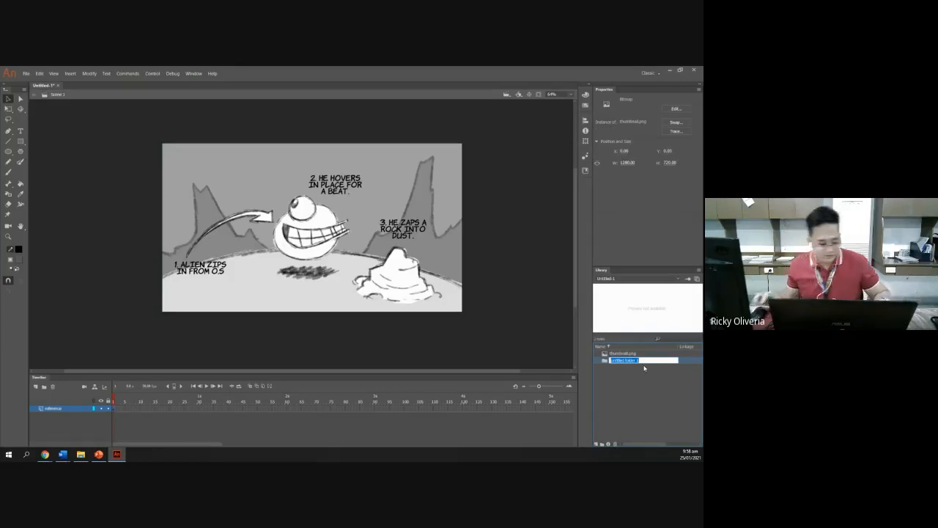
type("refe")
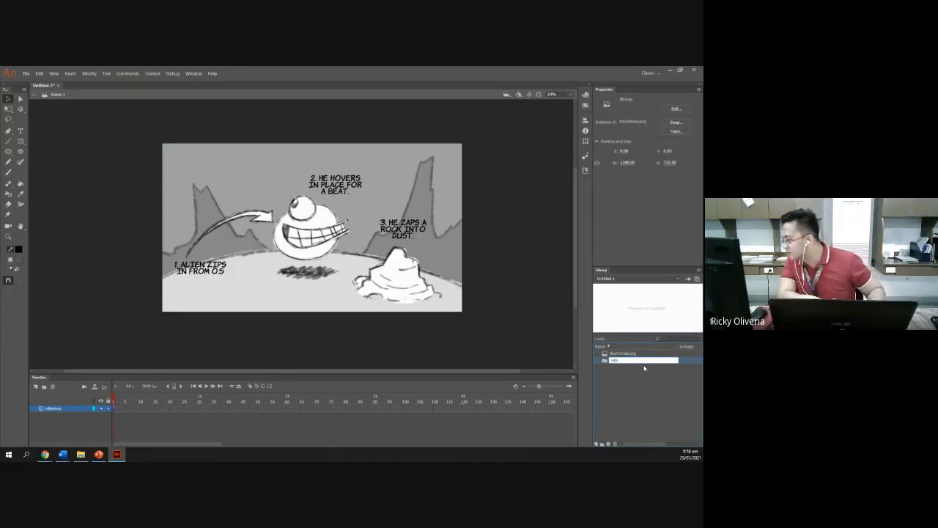
type("rence")
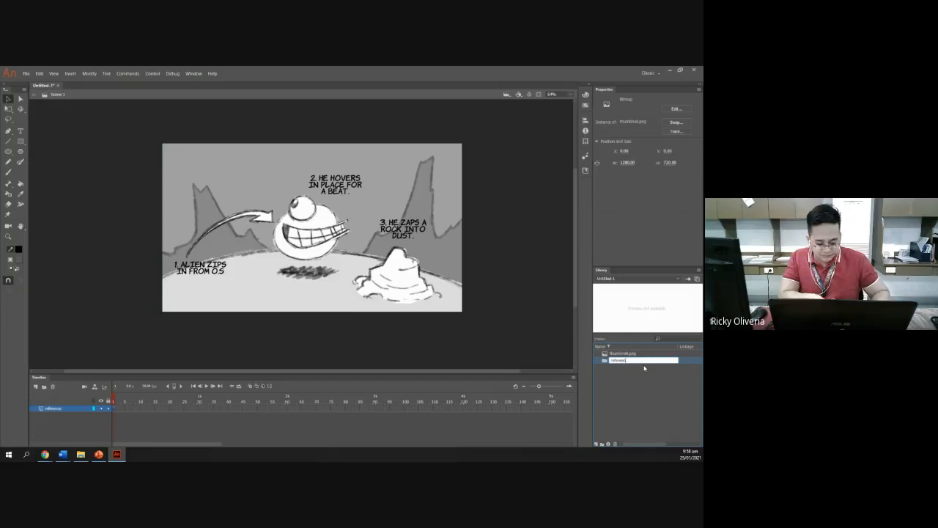
key("Return")
- Move thumbnail.png into the library's reference folder, and expand and collapse the folder to check it
left_click(628, 374)
left_click_drag(627, 360, 618, 353)
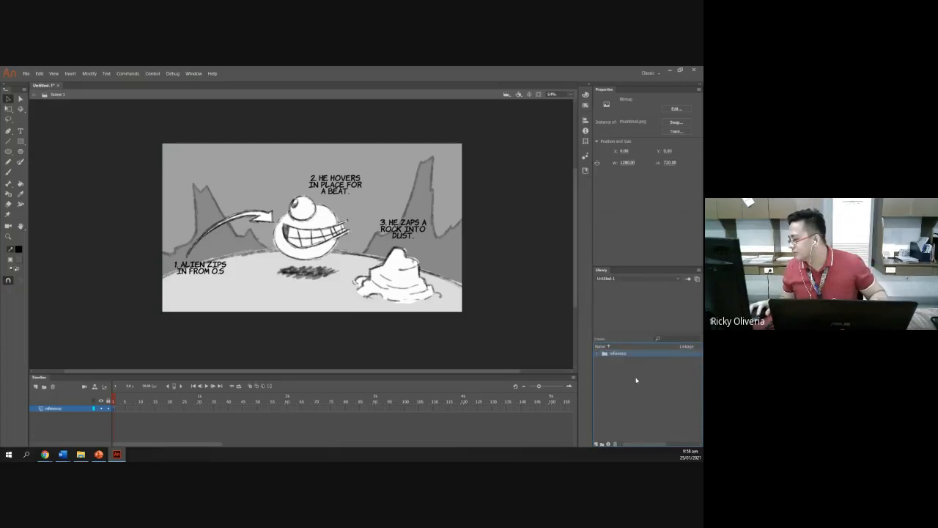
left_click(597, 354)
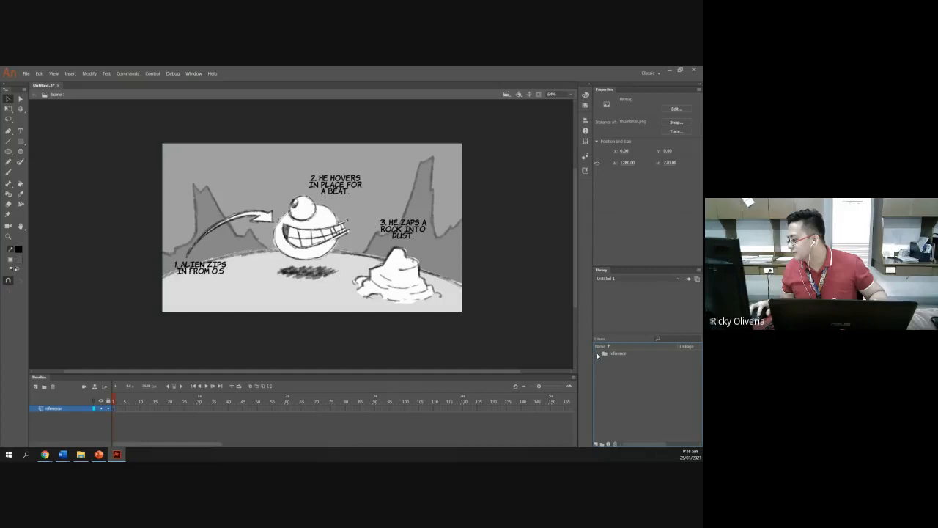
left_click(597, 354)
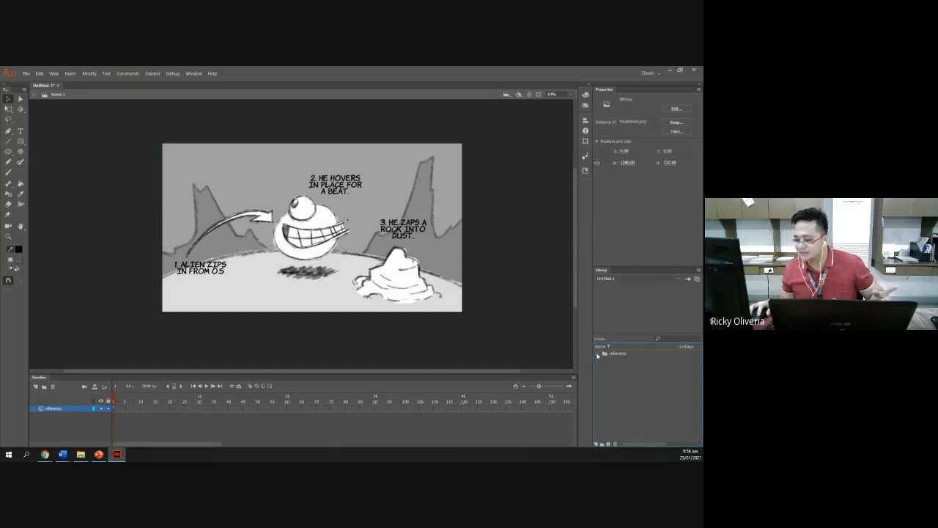
- Change the reference layer's outline color to a gray default swatch in its layer properties and apply it
double_click(100, 409)
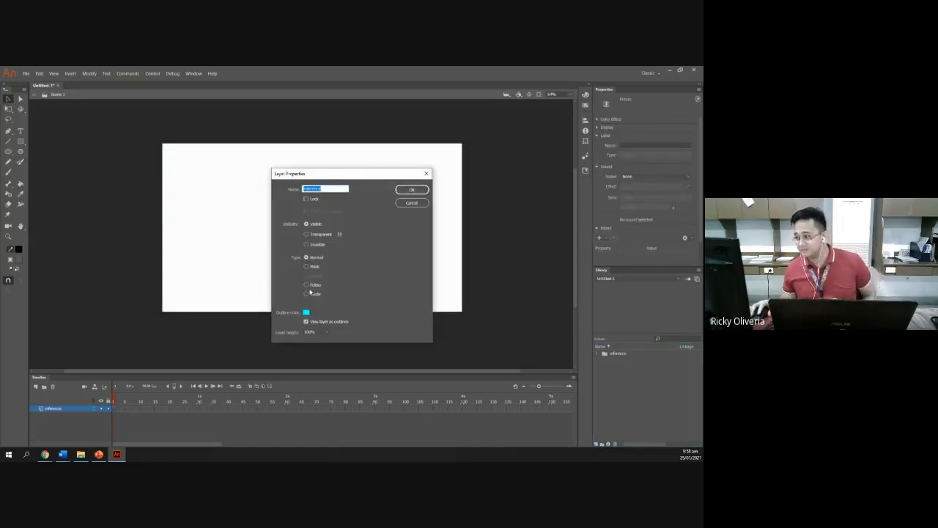
left_click(341, 188)
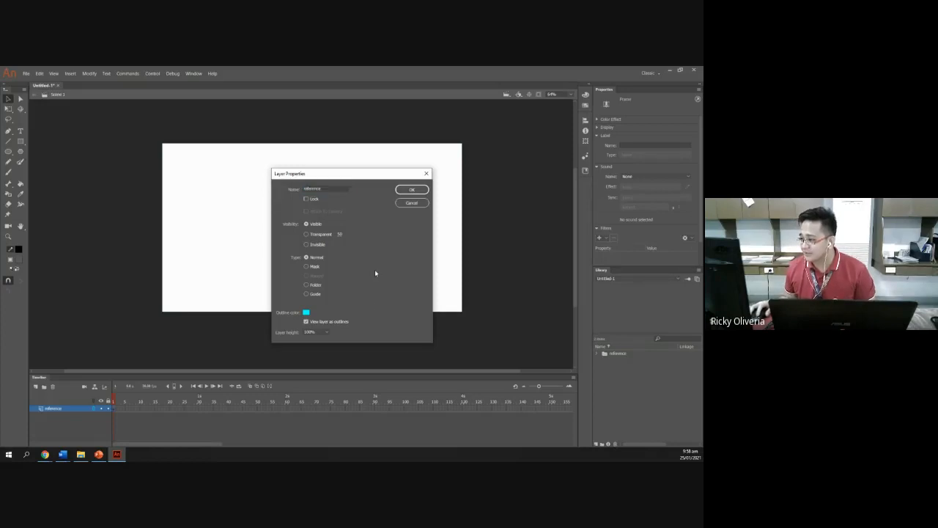
left_click(306, 312)
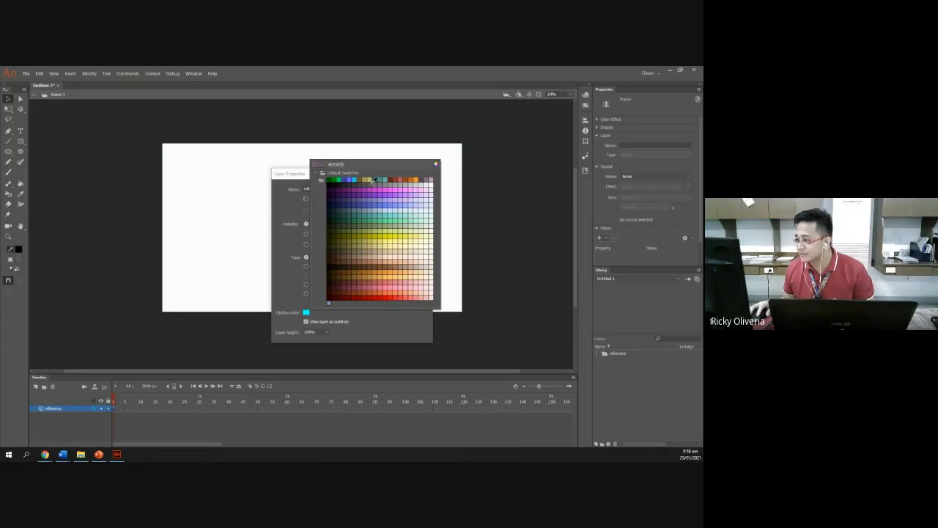
left_click(374, 179)
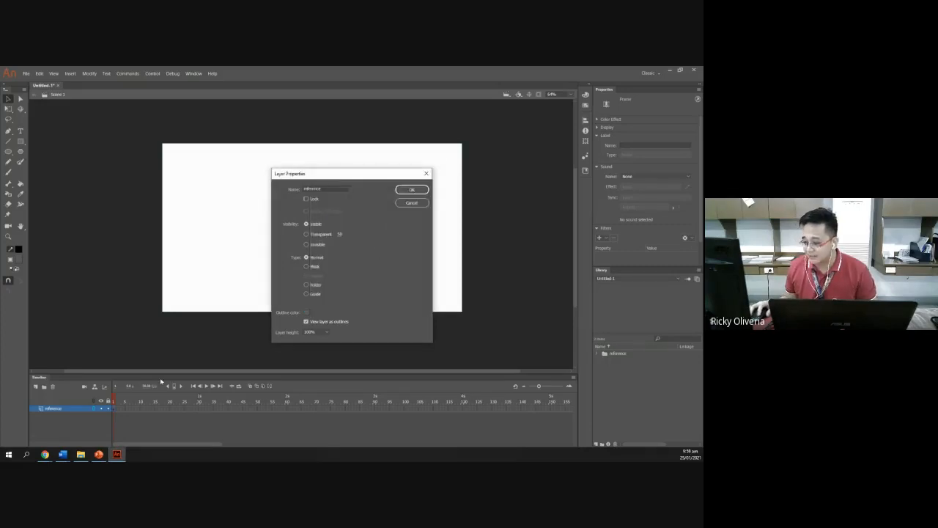
left_click(412, 189)
left_click(235, 351)
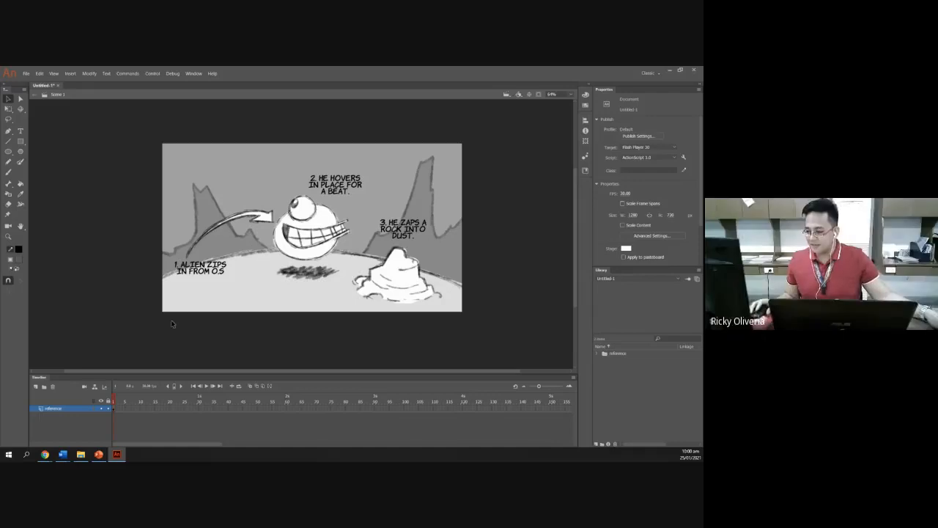
- Hide and show the reference layer to check its contents, and switch to the Rename Layer slide in PowerPoint
left_click(93, 409)
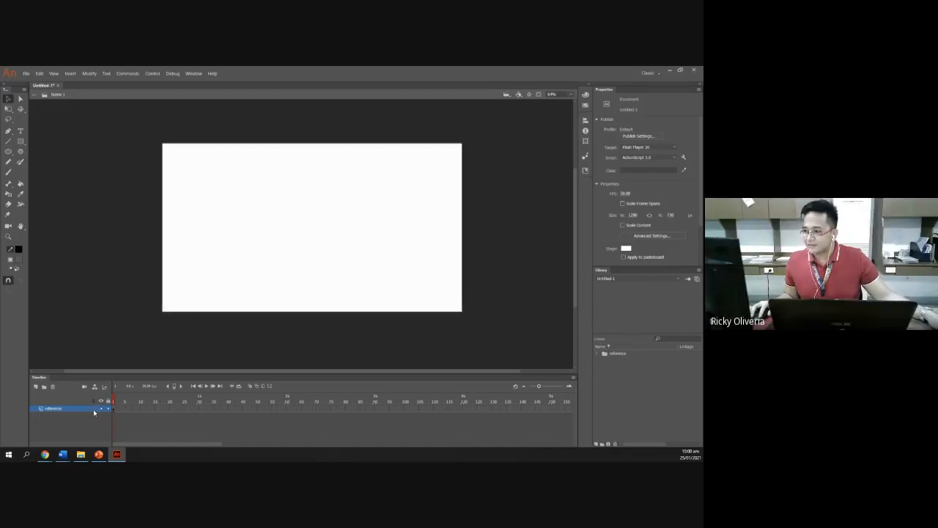
left_click(93, 409)
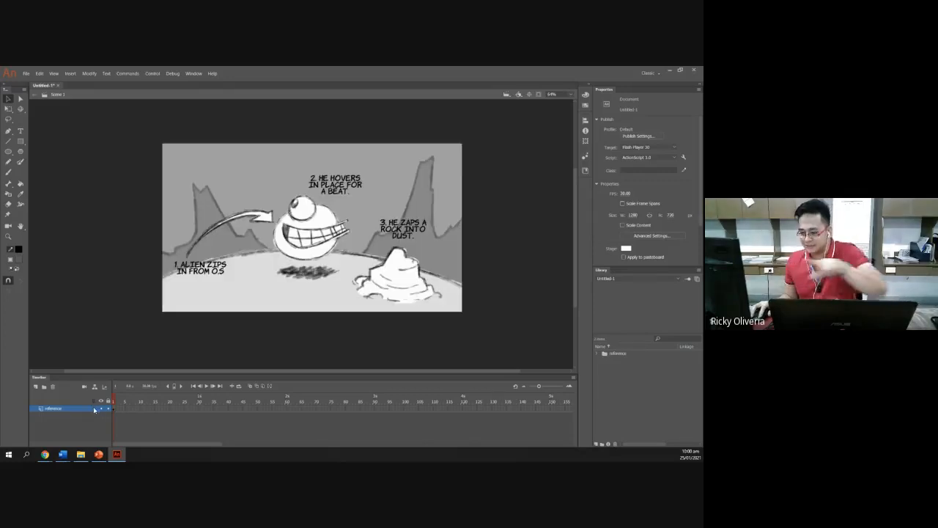
left_click(93, 407)
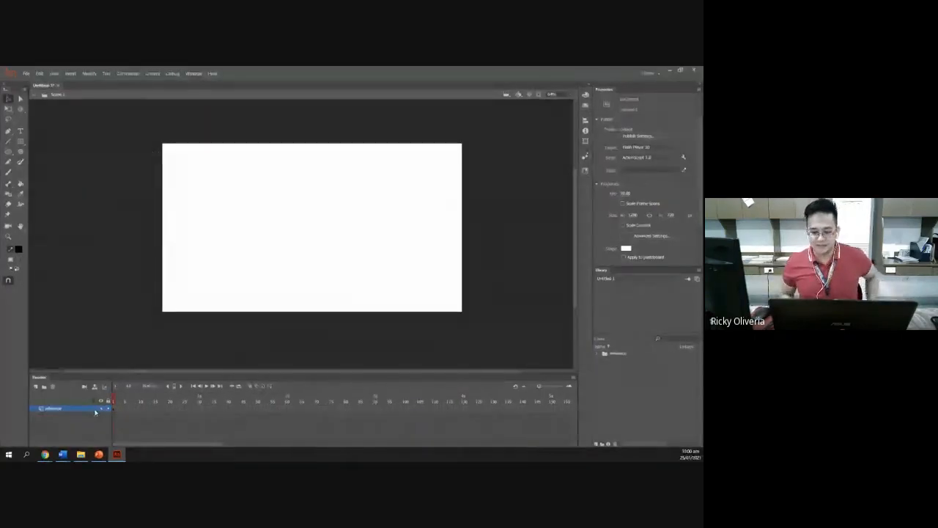
key("ctrl+v")
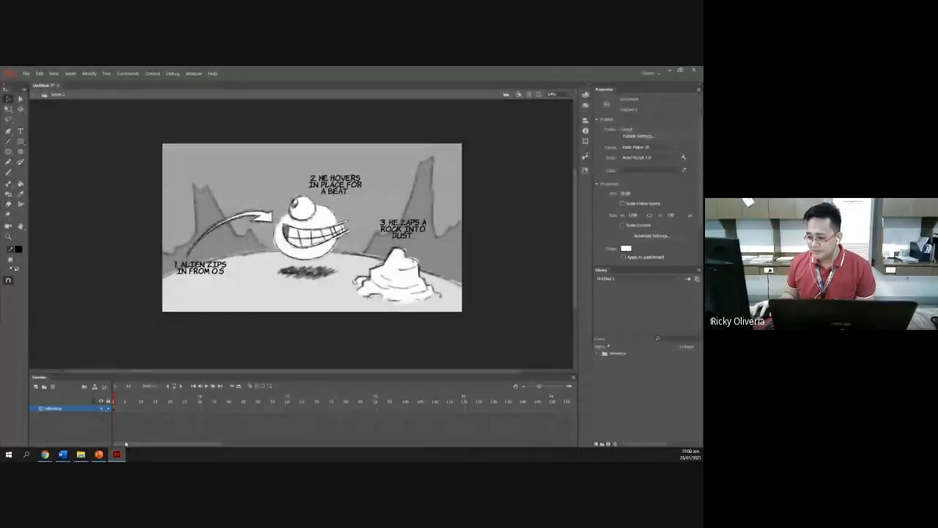
mouse_move(117, 456)
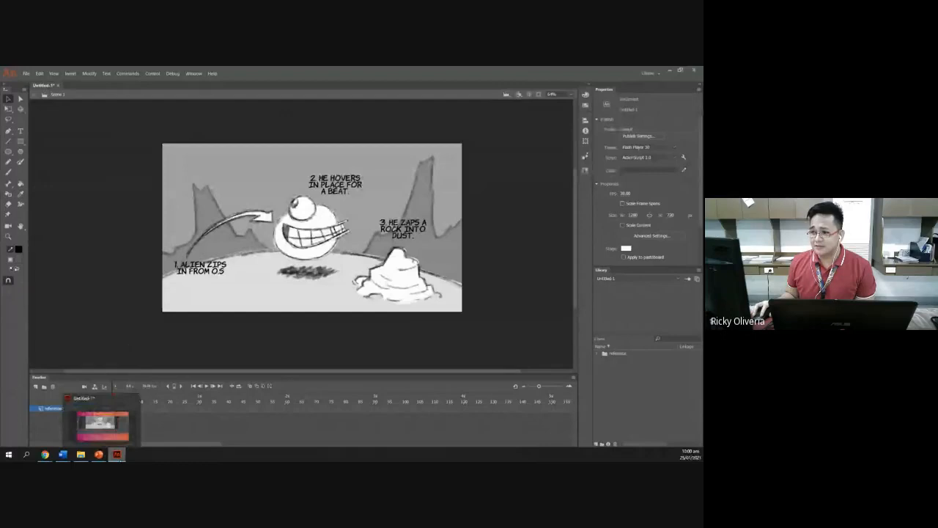
left_click(99, 454)
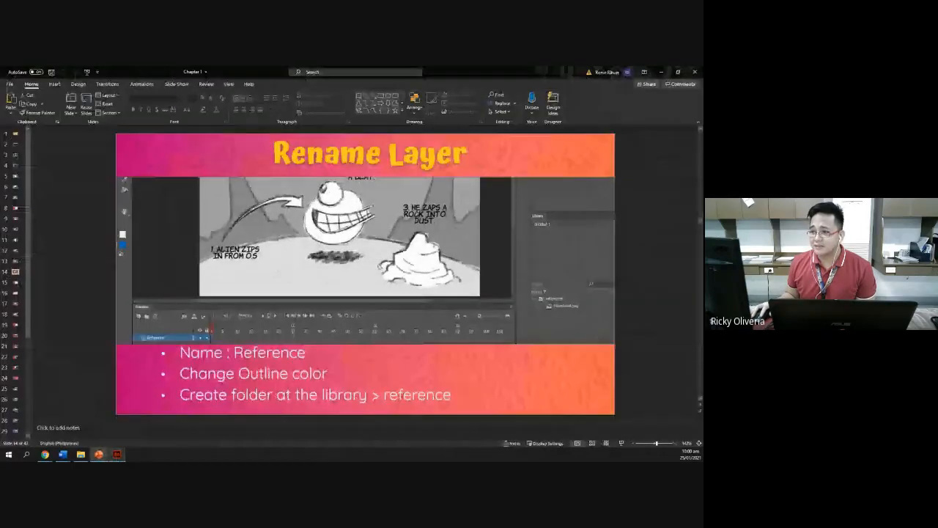
- Return to Adobe Animate and save the document on the Desktop as chapter 1
key("alt+Tab")
key("ctrl+s")
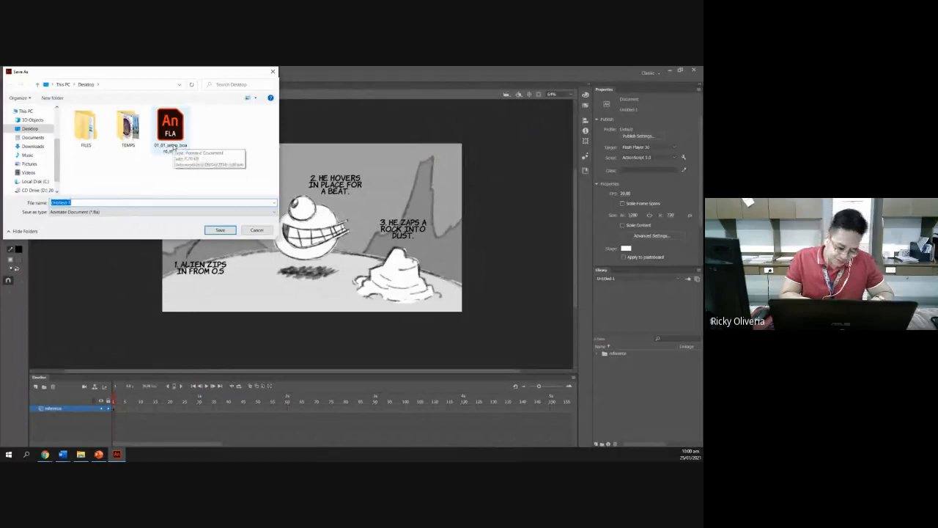
type("chapter")
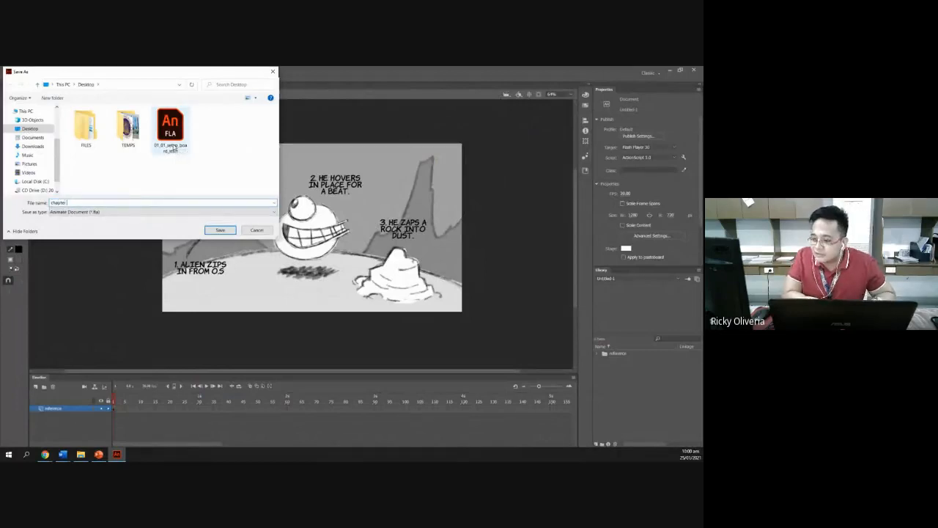
type(" 1")
key("Return")
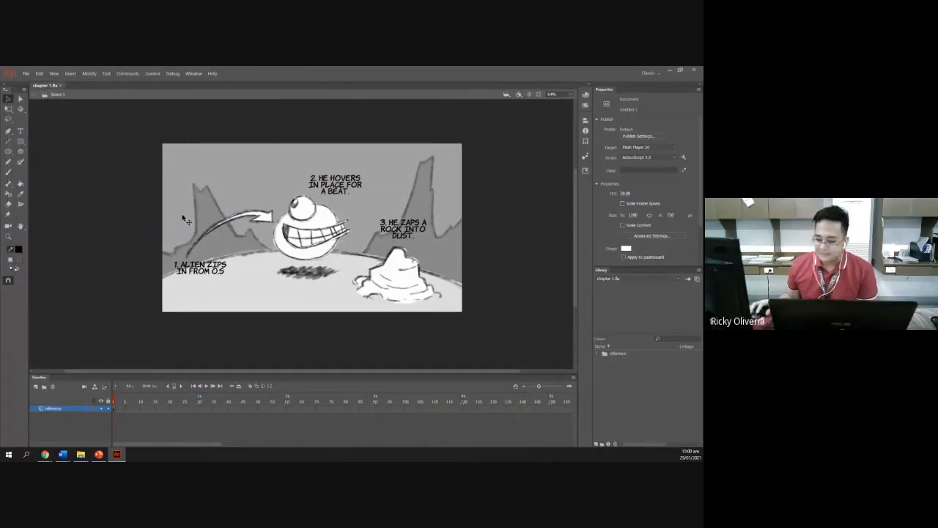
- View the Add Commands slide in PowerPoint, and check Adobe Animate's commands list for the keyframe selection commands
left_click(98, 454)
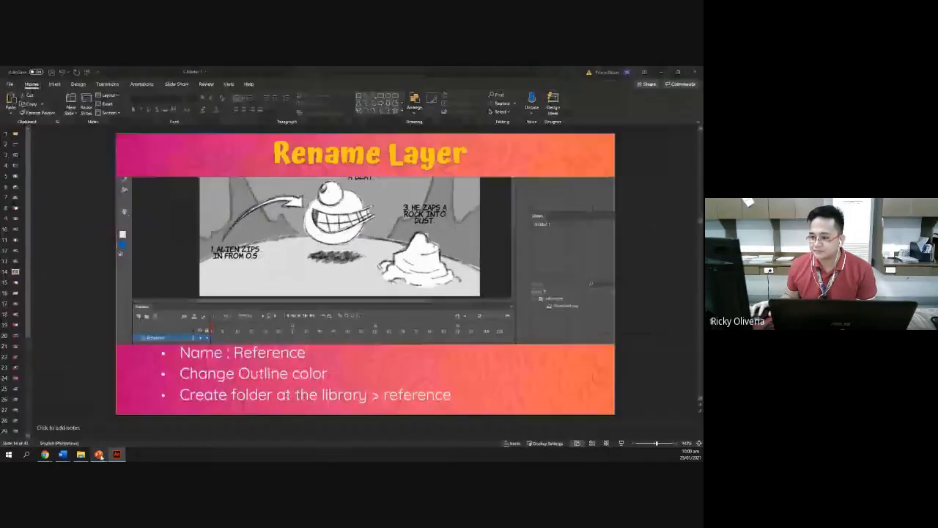
left_click(15, 282)
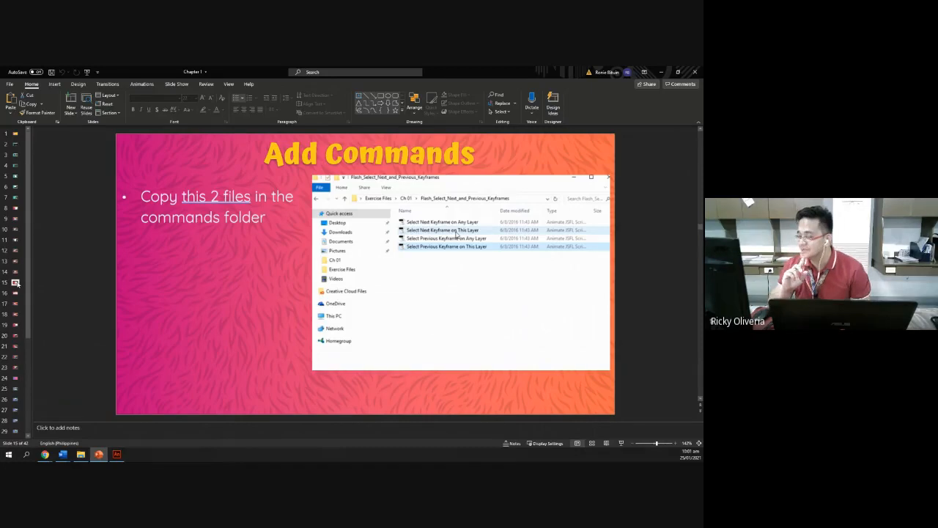
left_click(118, 455)
left_click(128, 73)
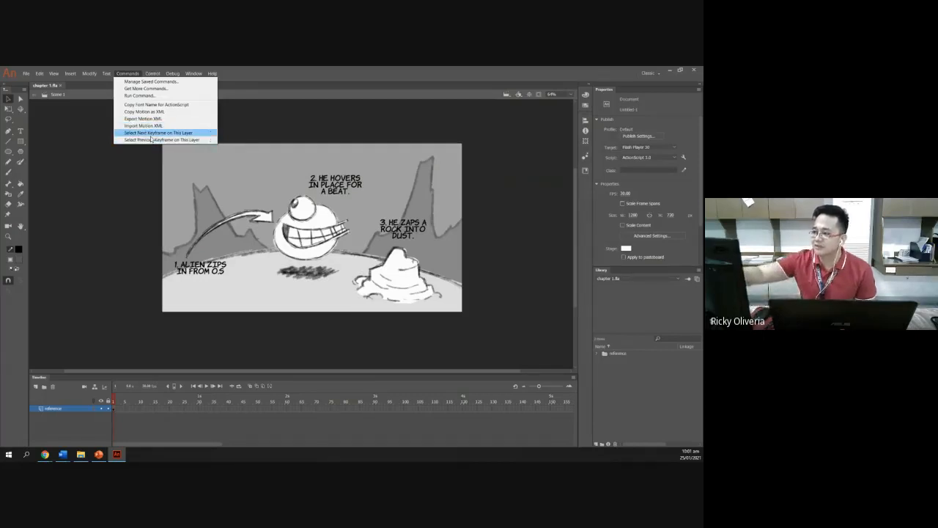
left_click(139, 203)
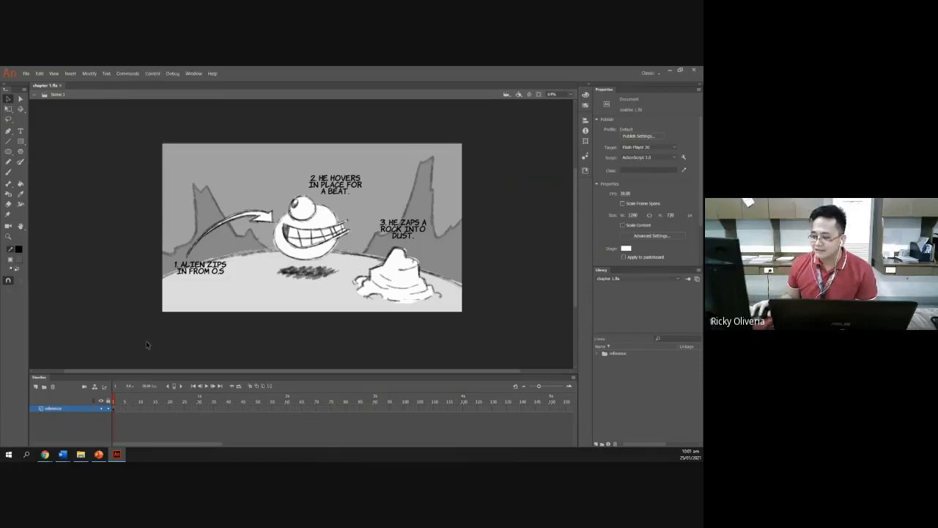
- Insert keyframes on the reference layer at frame 2 and at about frames 20, 47 and 76
right_click(150, 410)
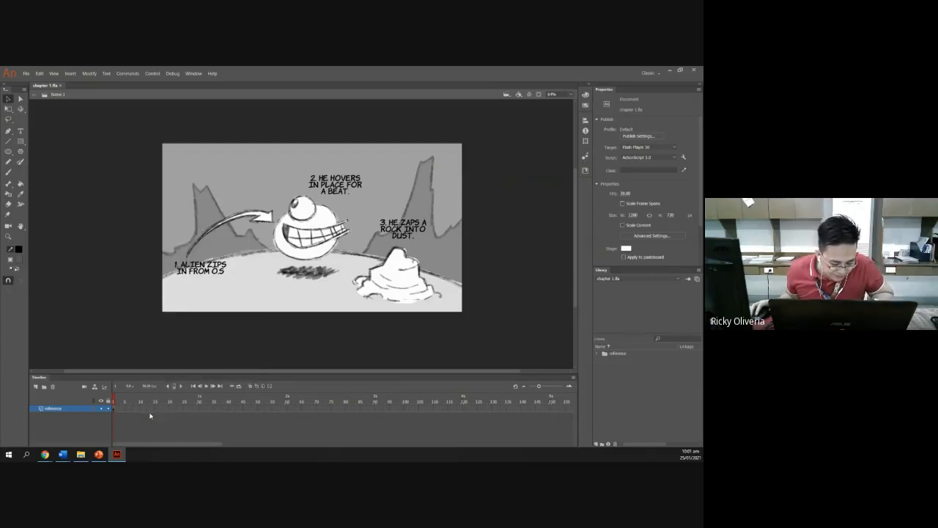
key("F6")
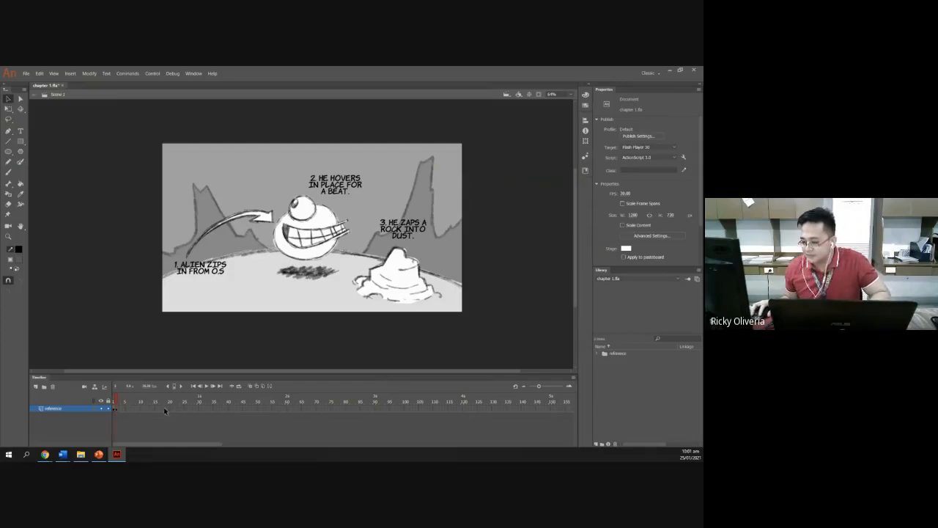
left_click(169, 409)
key("F6")
left_click(247, 409)
key("F6")
left_click(332, 409)
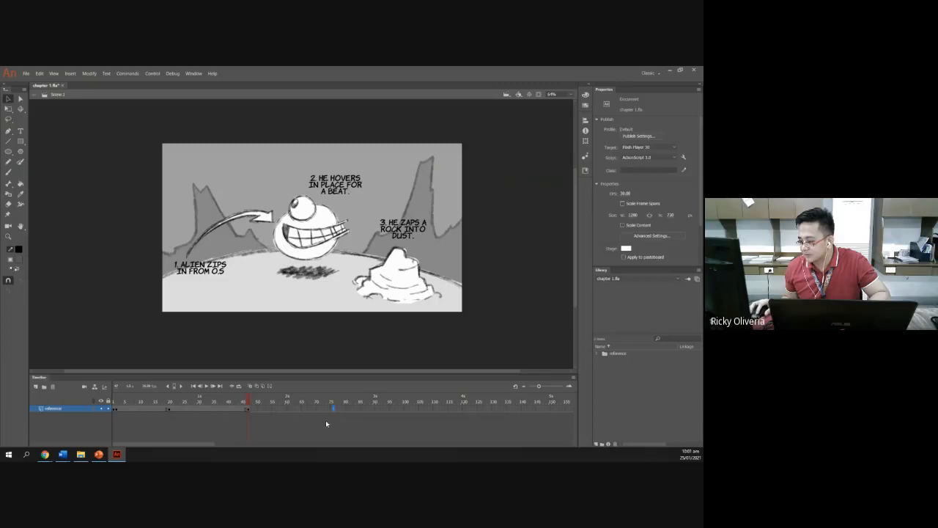
key("F6")
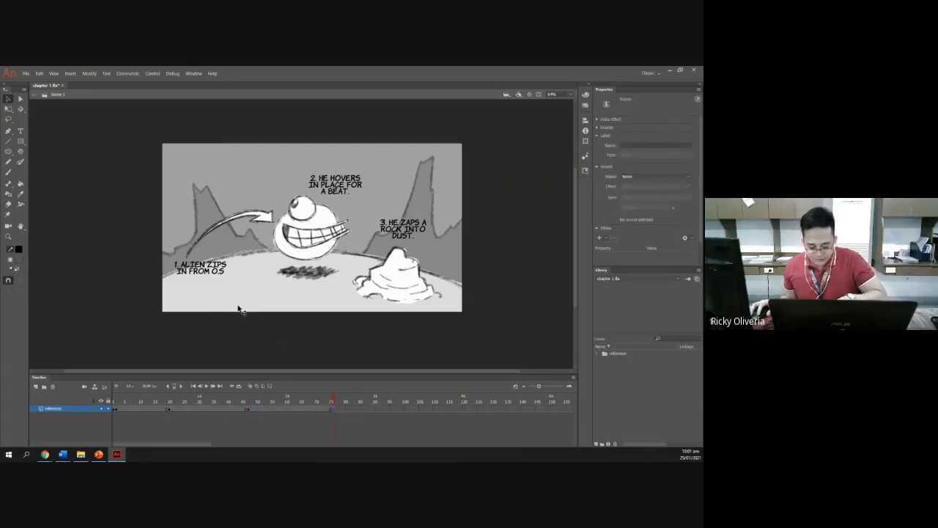
- Step back through the reference layer's keyframes from about frame 48 with Select Previous Keyframe on This Layer
left_click(170, 409)
left_click(252, 407)
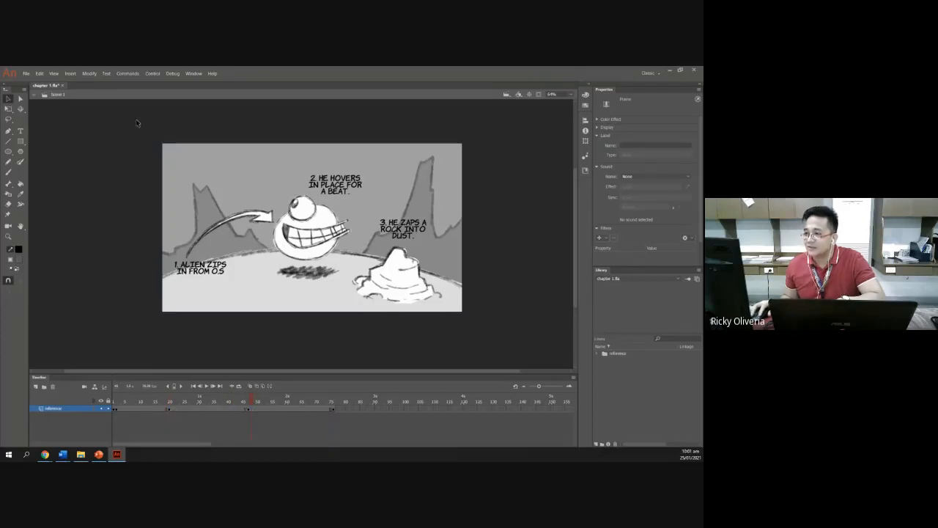
left_click(127, 73)
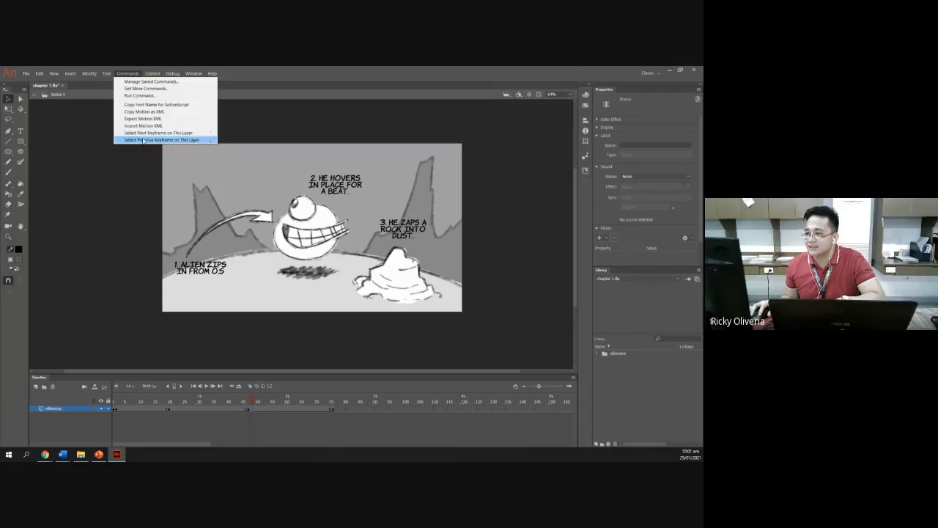
left_click(143, 139)
key("shift+comma")
key("shift+comma")
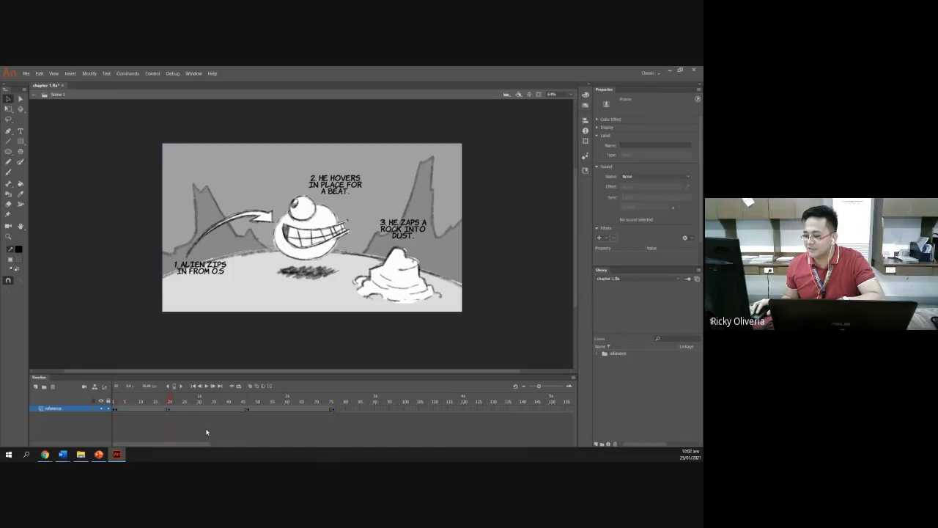
key("shift+comma")
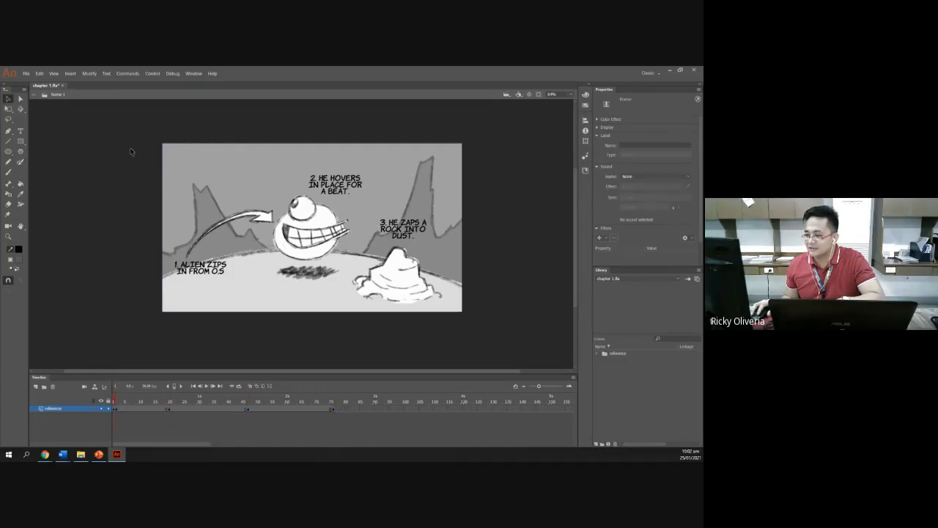
- Play the timeline to its end, and run Select Previous Keyframe on This Layer twice from there
key("Return")
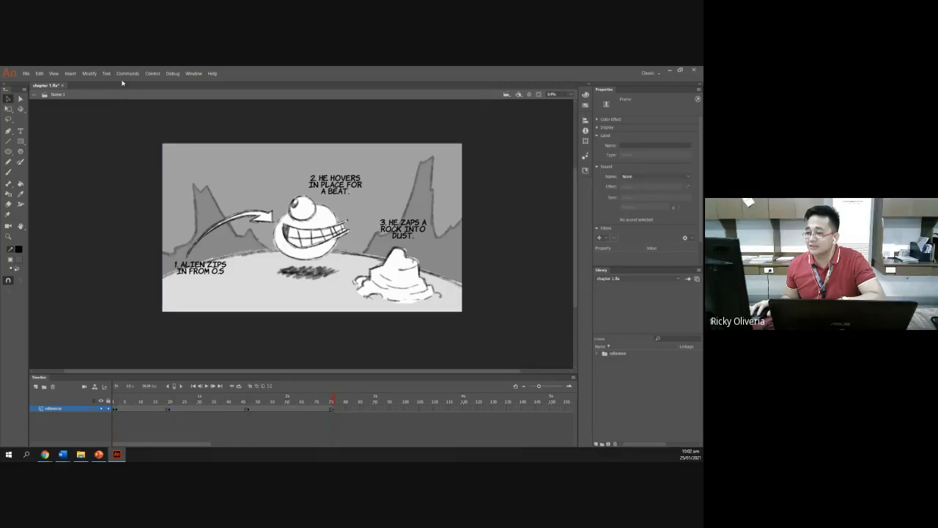
left_click(126, 73)
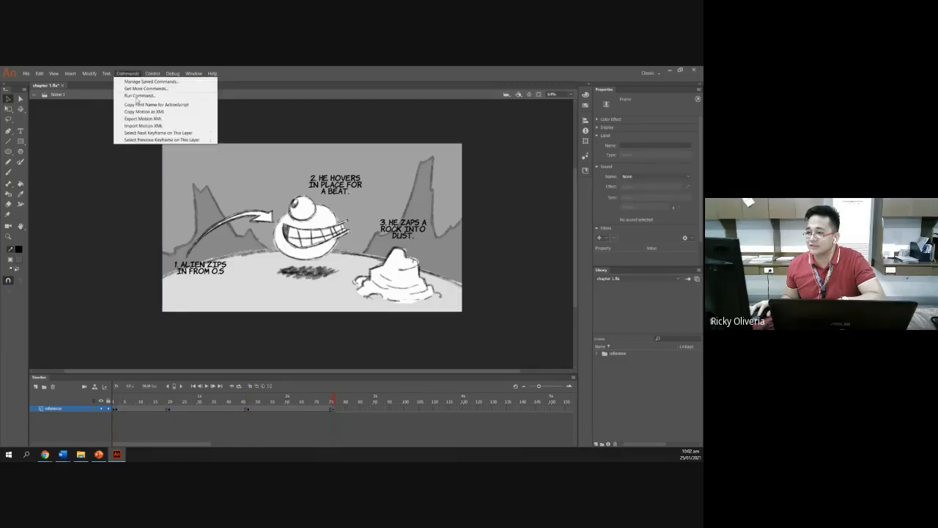
left_click(152, 140)
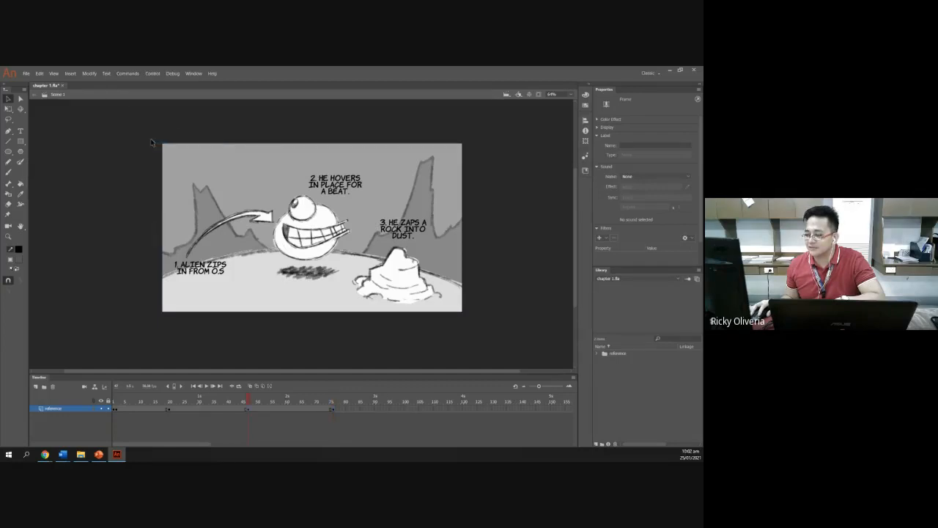
left_click(129, 73)
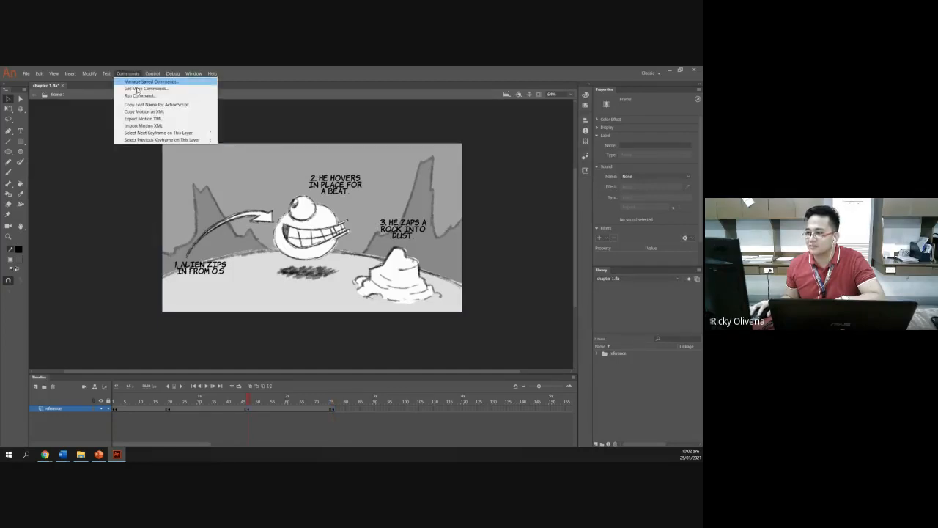
left_click(152, 139)
left_click(152, 73)
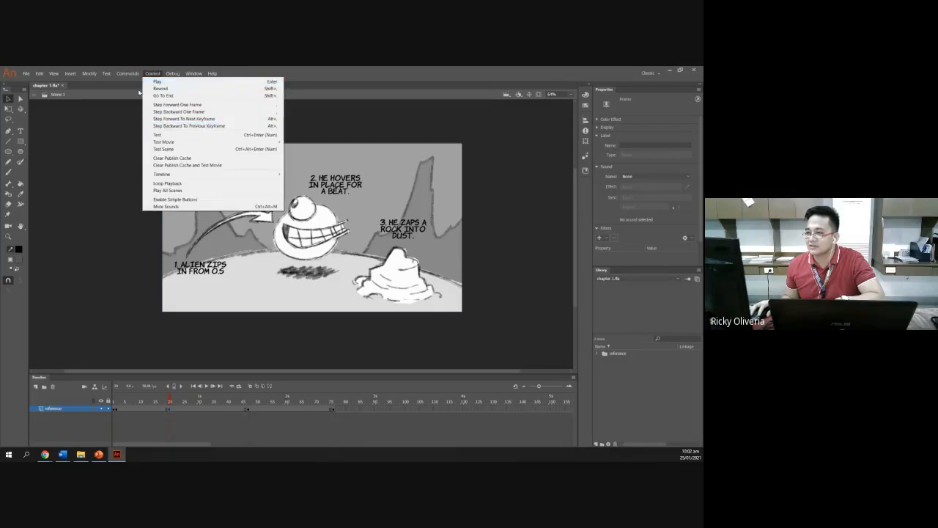
left_click(245, 226)
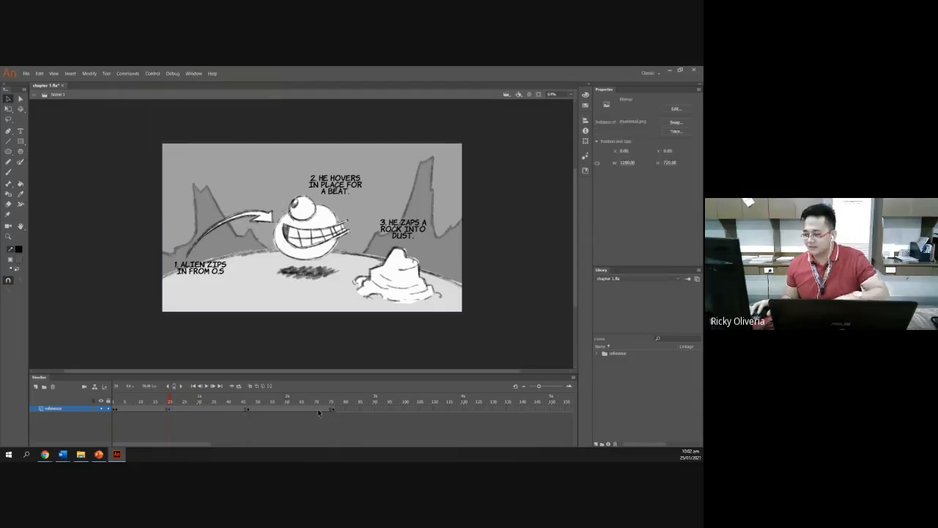
- Clear the reference layer's frames after the first one and remove them from the timeline
left_click(343, 421)
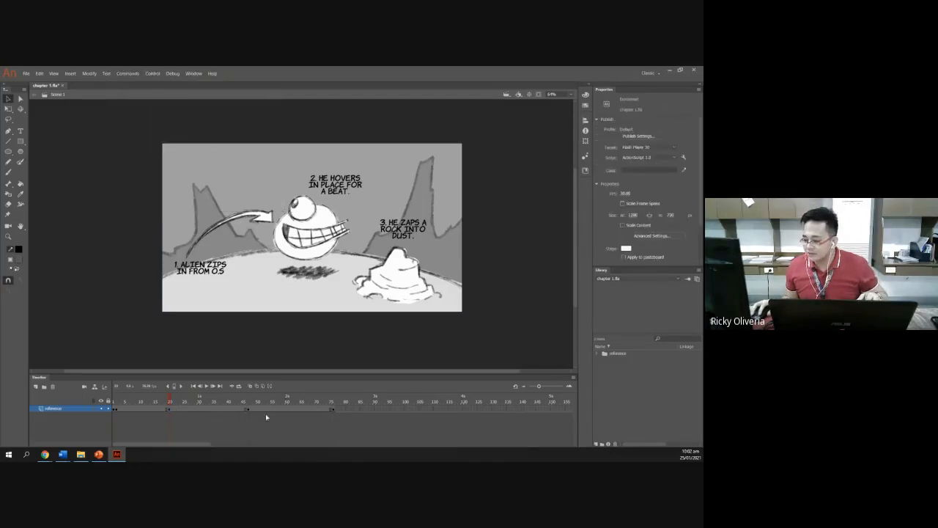
left_click_drag(344, 409, 116, 409)
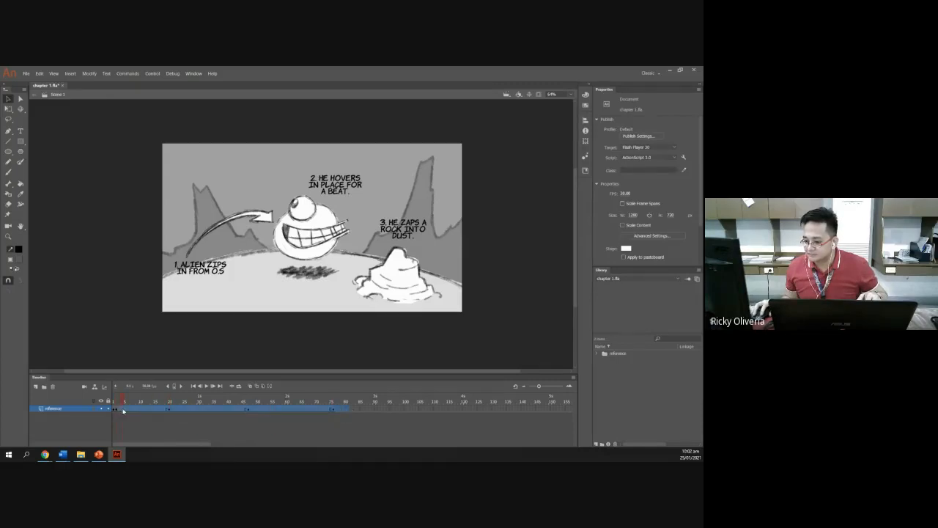
right_click(123, 408)
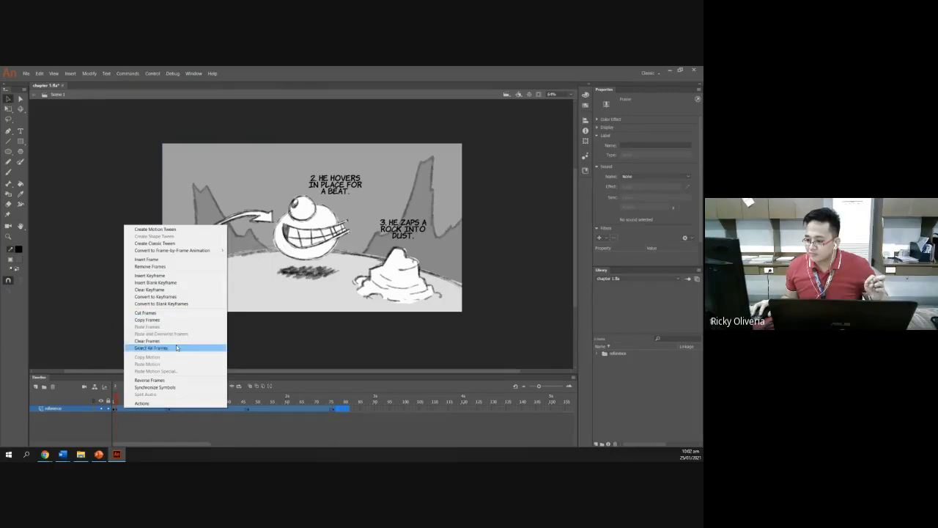
left_click(176, 340)
left_click_drag(339, 408, 119, 410)
right_click(127, 407)
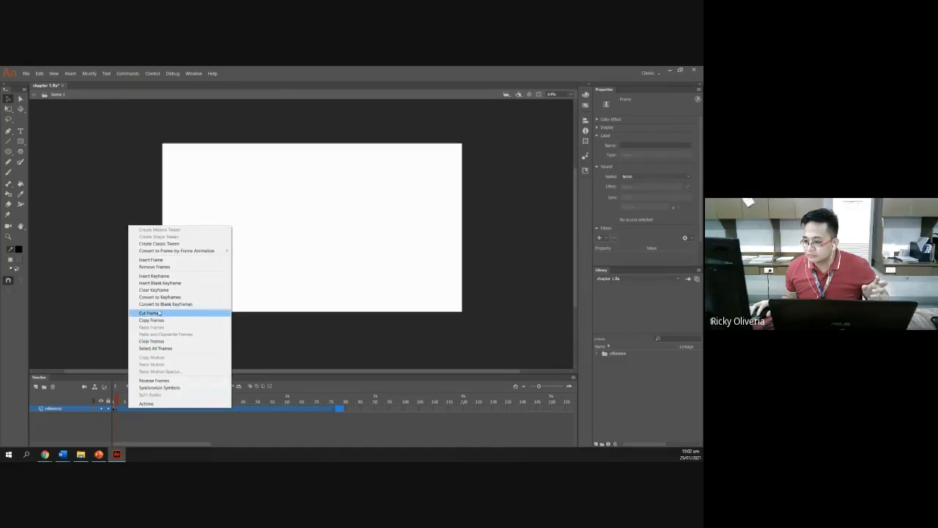
left_click(158, 266)
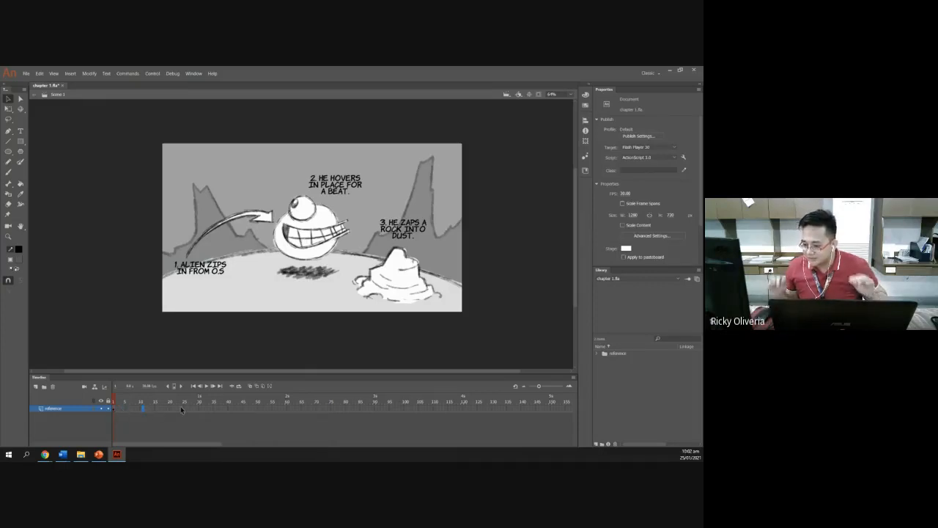
left_click(116, 410)
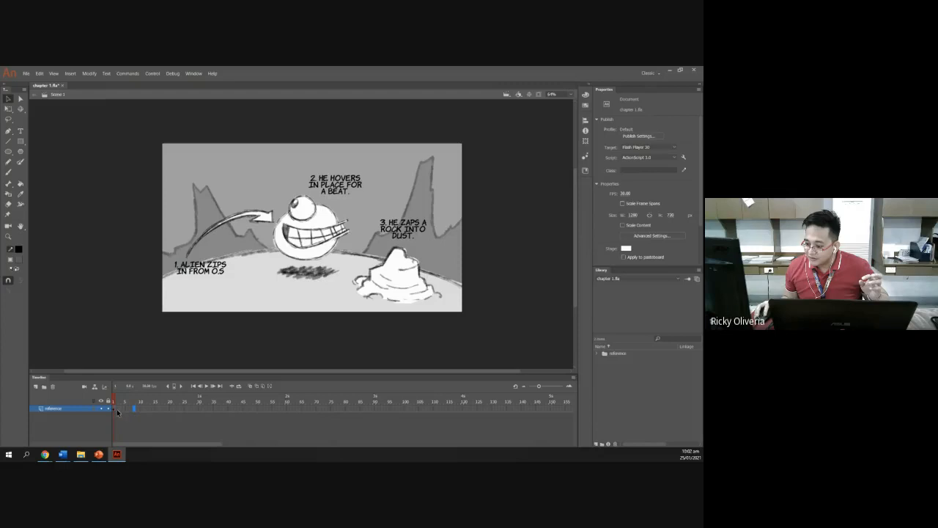
left_click(117, 413)
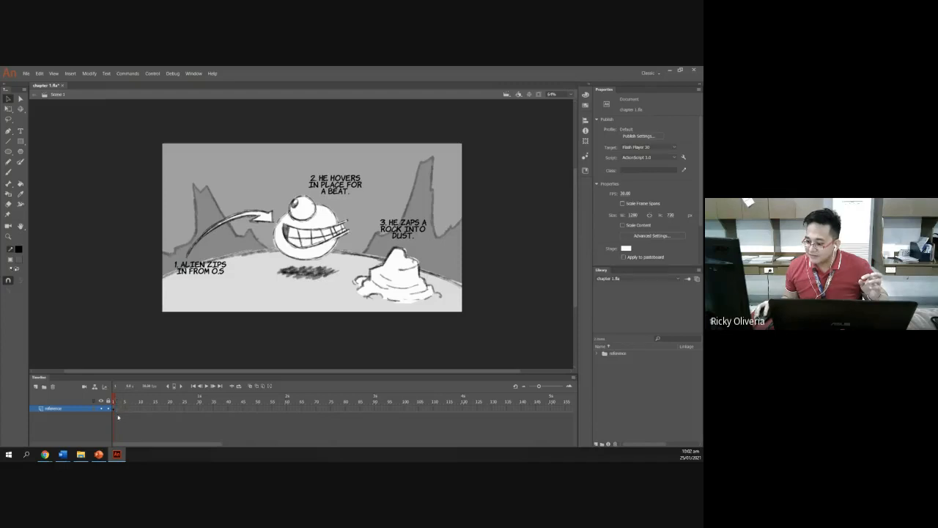
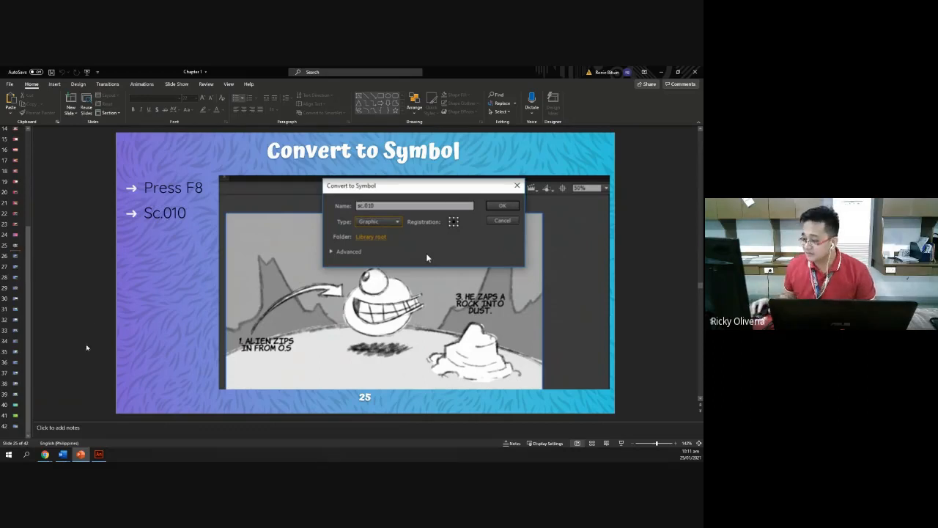
- Switch to Animate, start converting the thumbnail image on the stage to a symbol, and name it sc.010
left_click(98, 453)
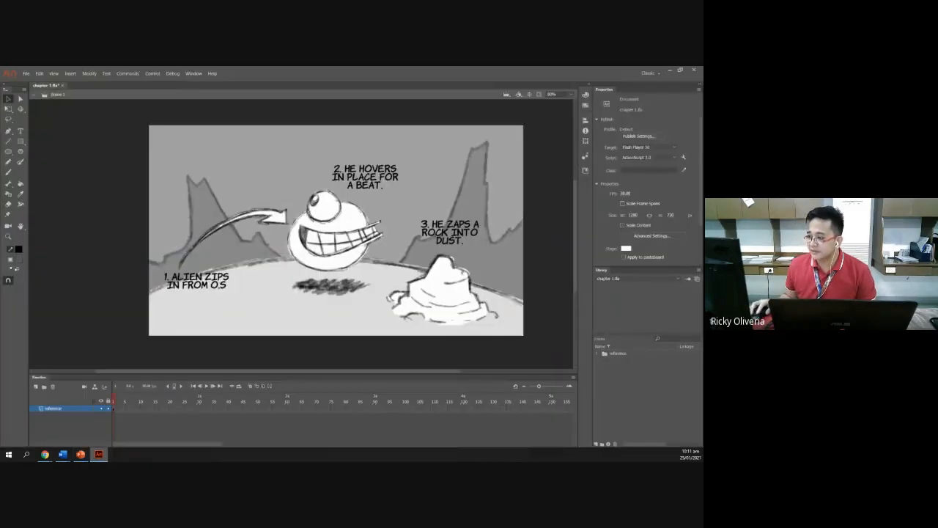
left_click(240, 250)
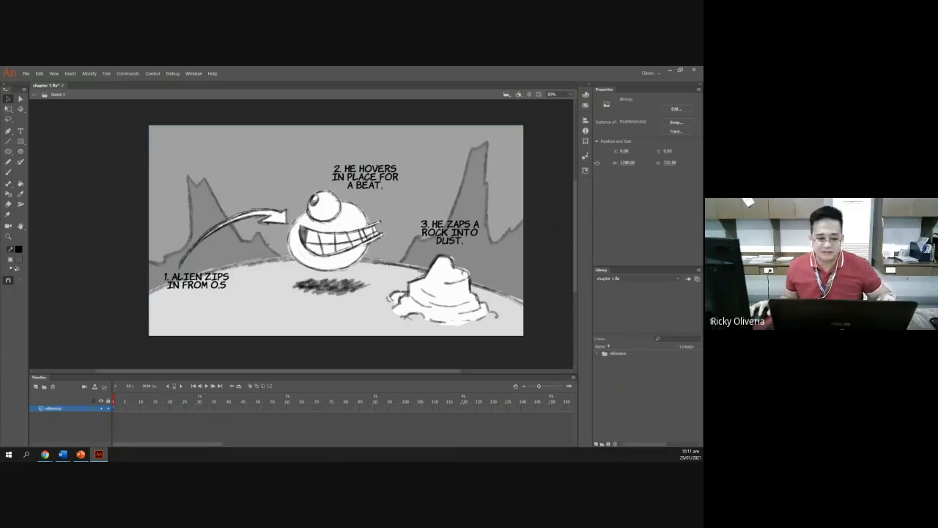
key("F8")
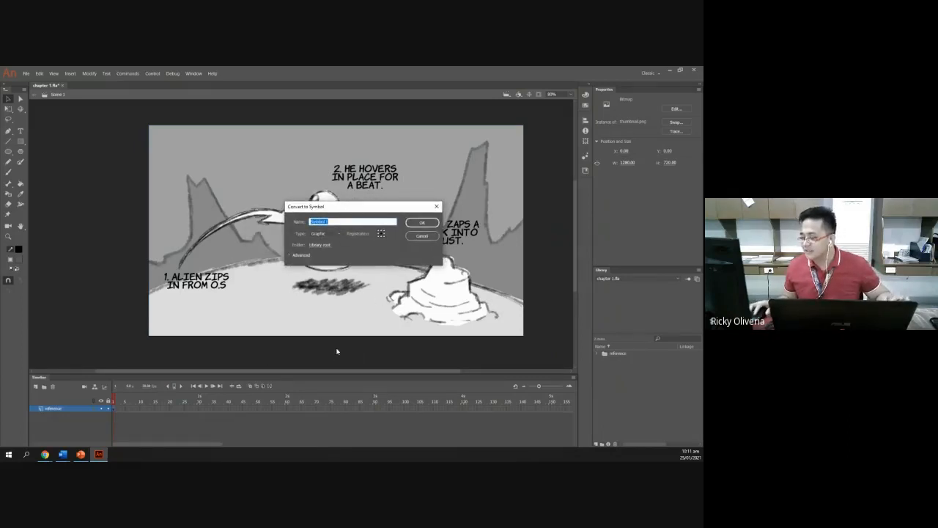
left_click(82, 454)
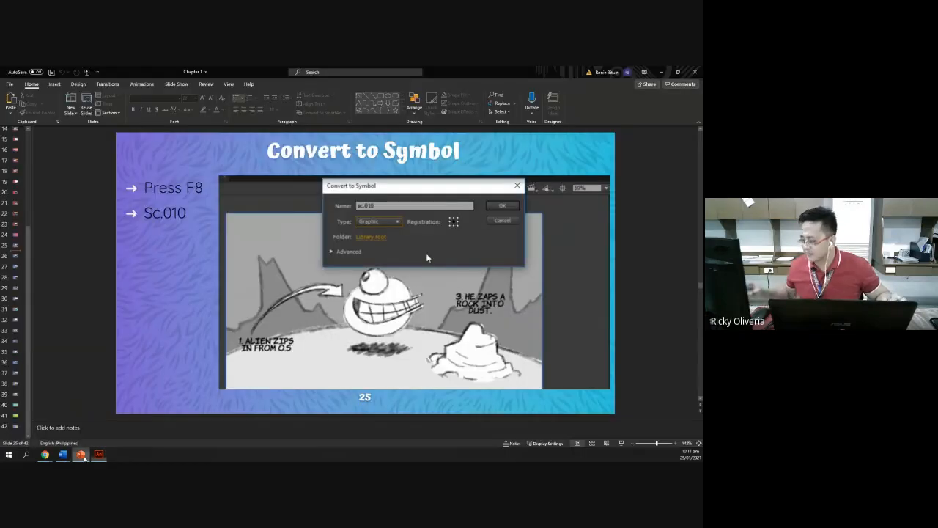
mouse_move(91, 459)
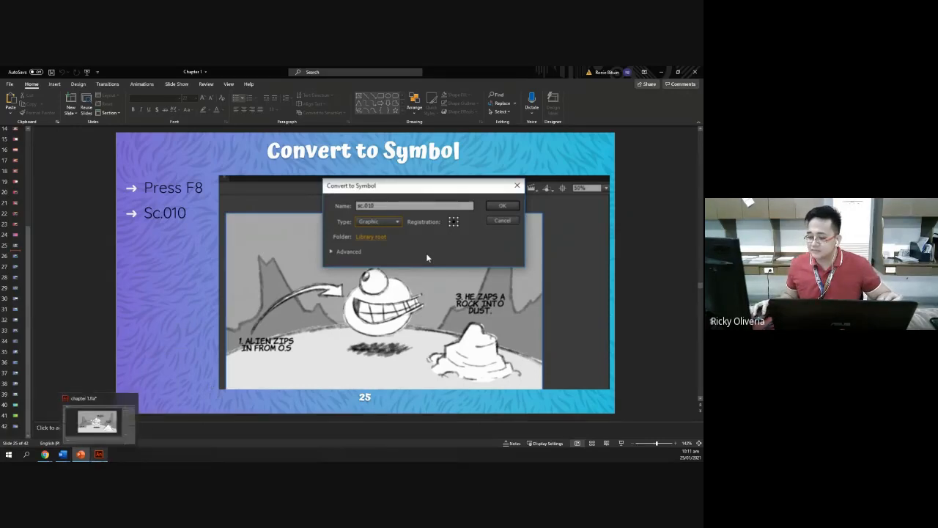
left_click(99, 454)
type("re")
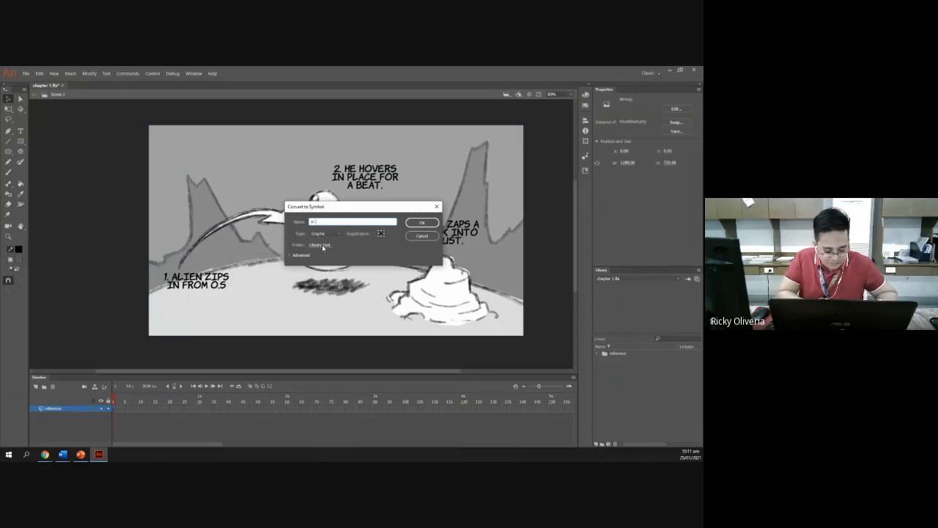
type("feren")
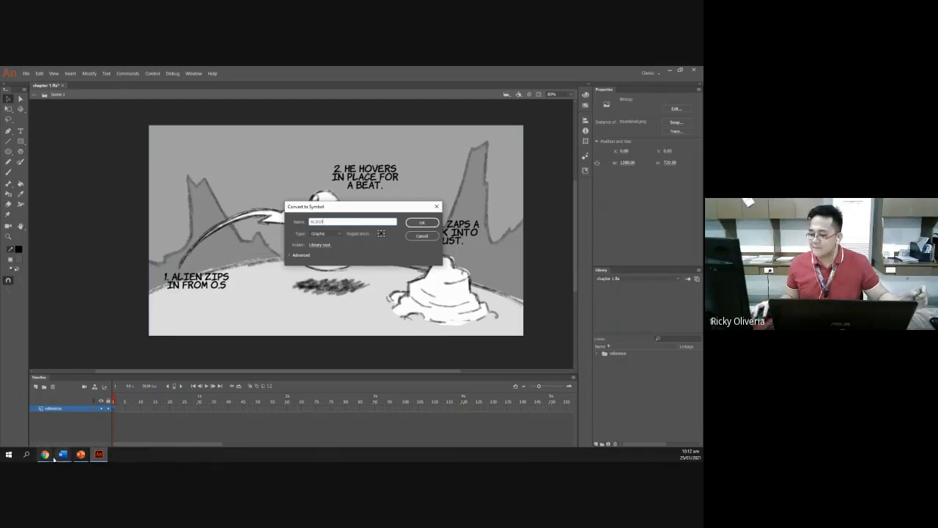
- Compare the symbol settings with the lesson slide, try the Movie Clip type, then choose Graphic and create the symbol
left_click(81, 455)
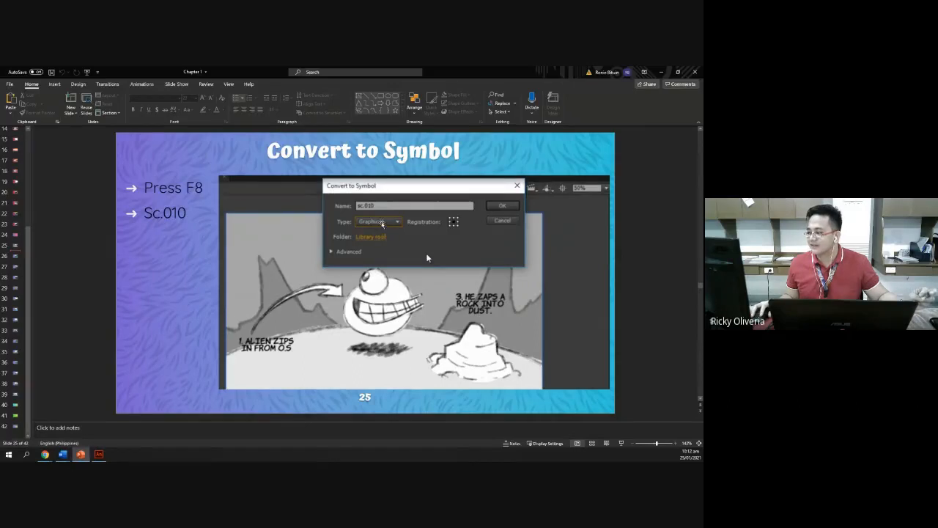
left_click(99, 455)
left_click(340, 234)
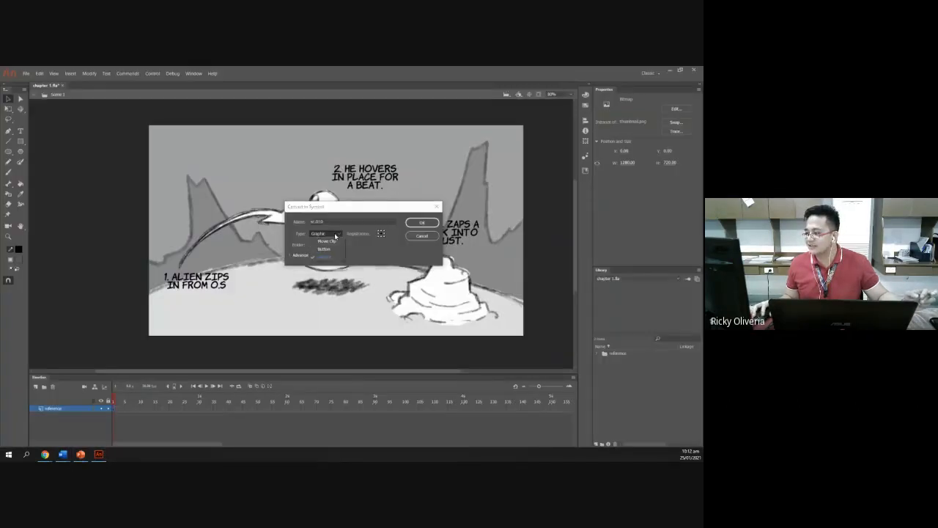
left_click(328, 241)
left_click(330, 233)
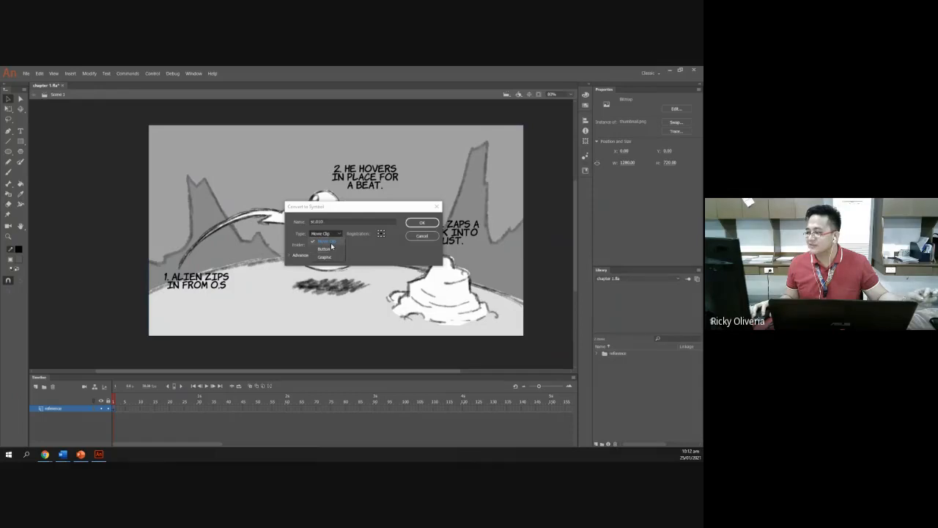
left_click(332, 241)
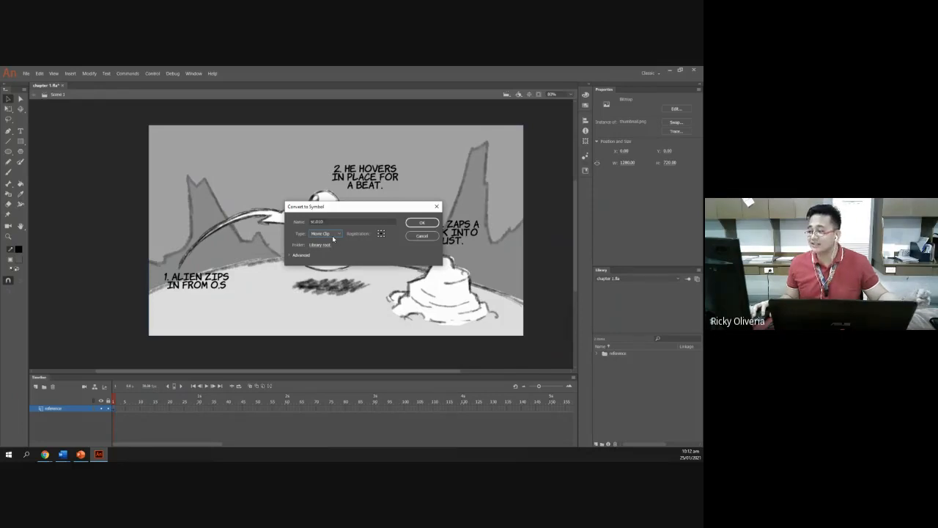
left_click(334, 237)
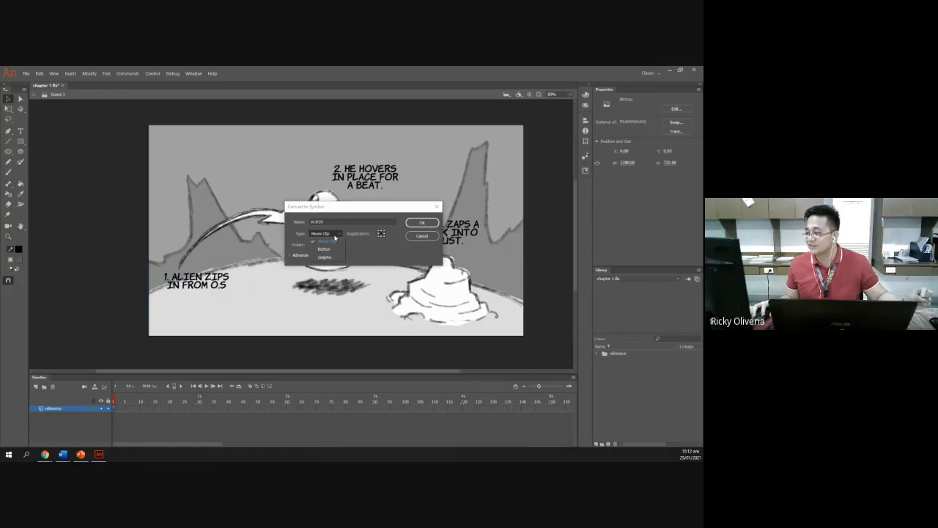
left_click(324, 257)
left_click(338, 234)
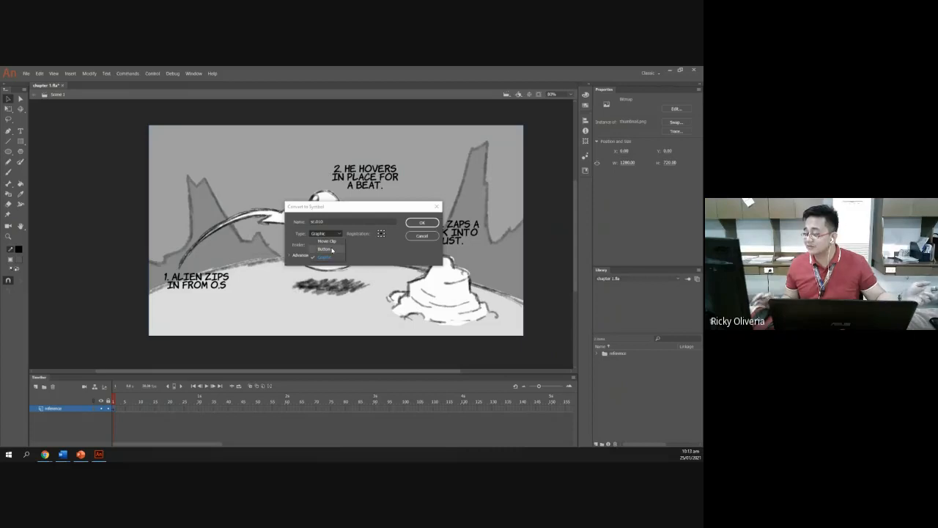
left_click(327, 257)
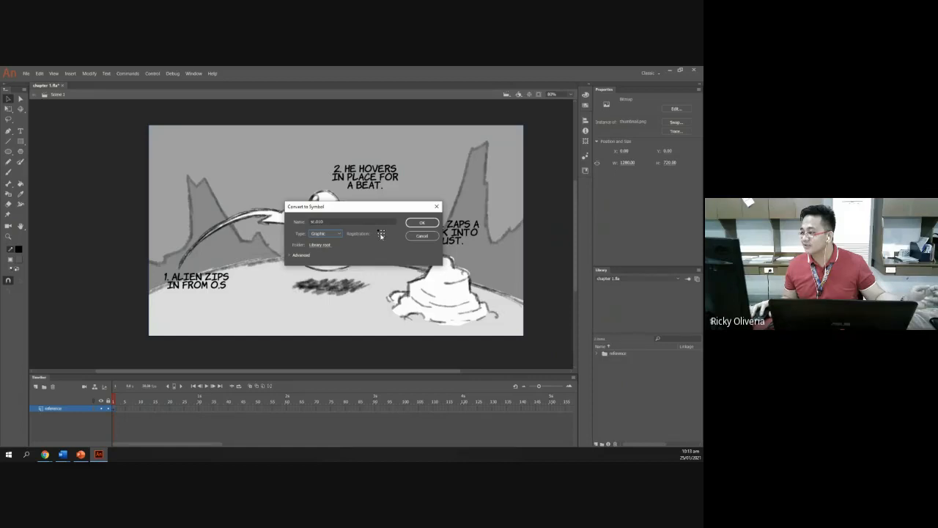
left_click(419, 223)
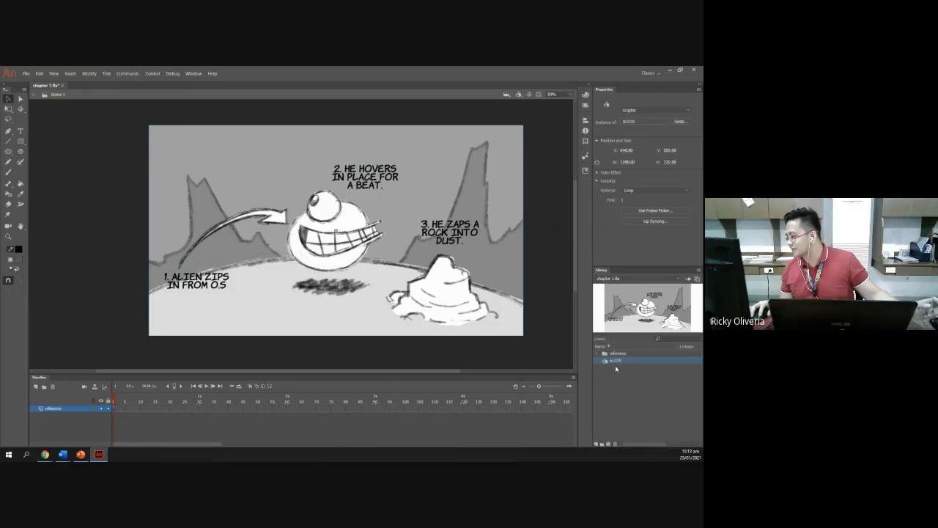
- Check the contents of the library's reference folder, and view slide 26 of the lesson in PowerPoint
left_click(598, 354)
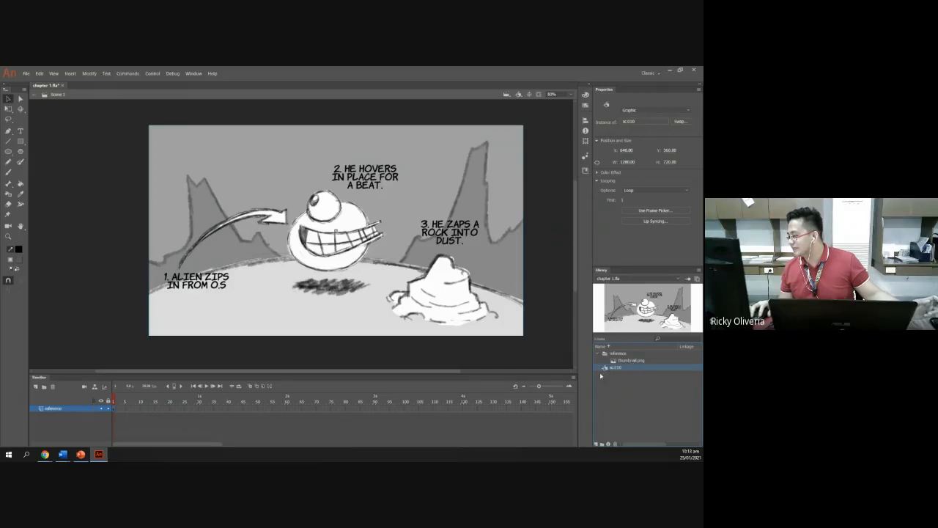
left_click(599, 354)
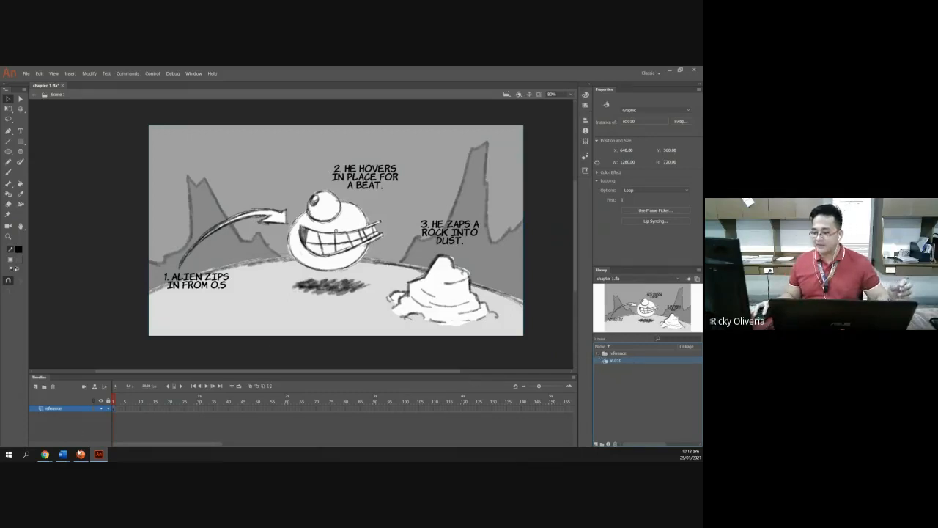
left_click(81, 454)
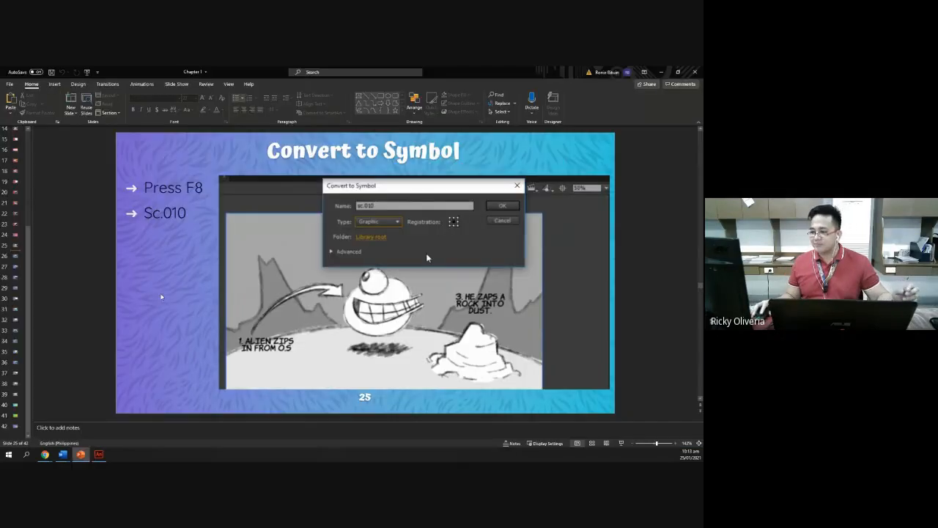
left_click(14, 256)
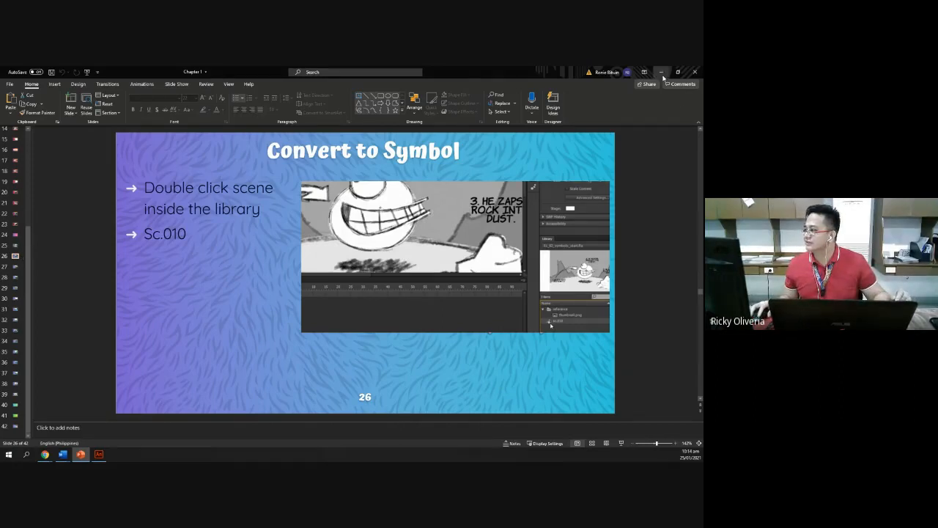
- Switch to Animate, open the sc.010 symbol for editing from the stage, and return to Scene 1
left_click(99, 454)
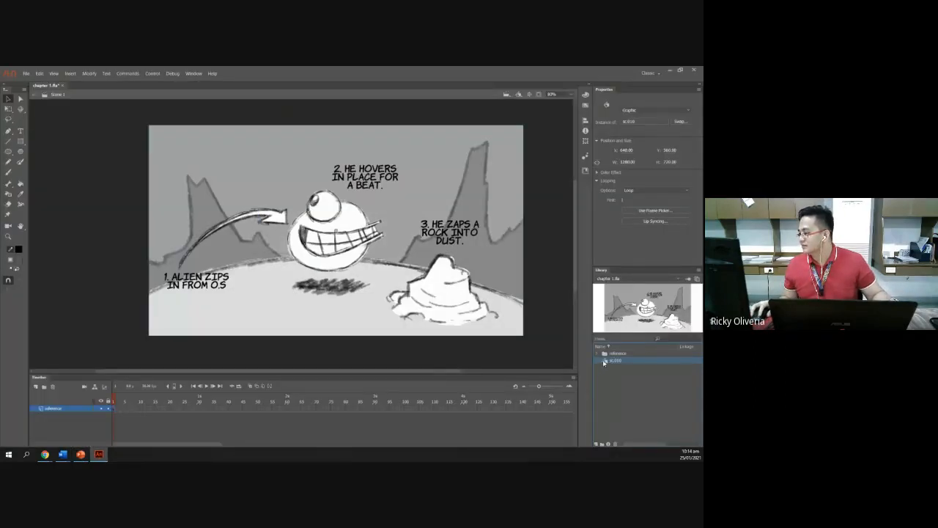
double_click(320, 205)
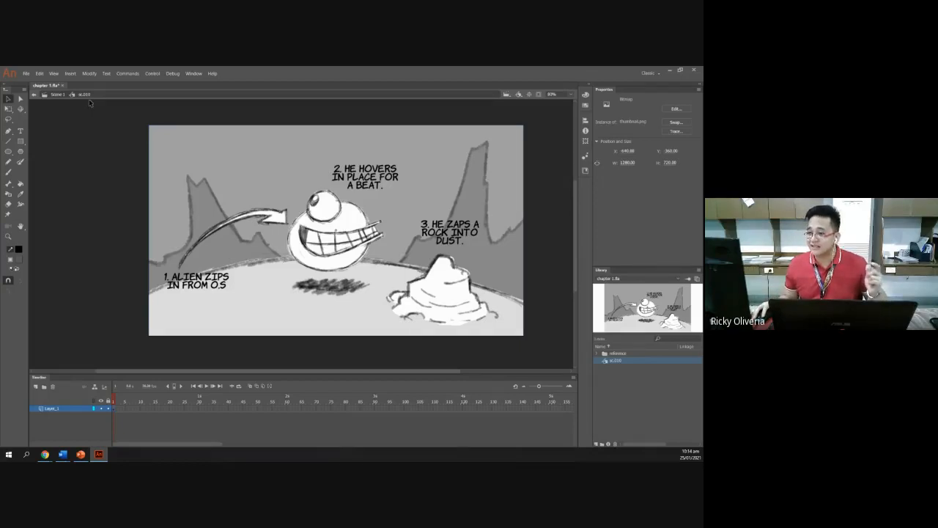
left_click(59, 95)
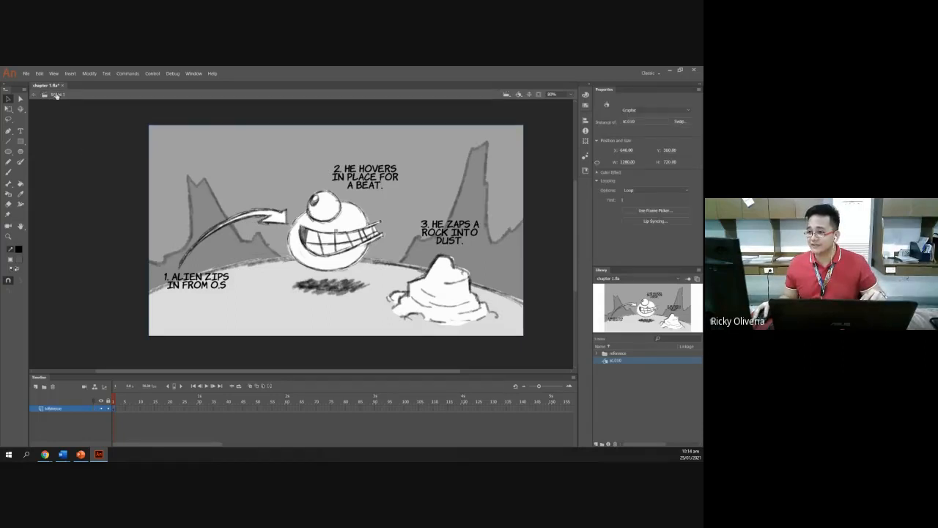
- Move the sc.010 instance off its place on the stage and undo the move
left_click_drag(279, 164, 318, 212)
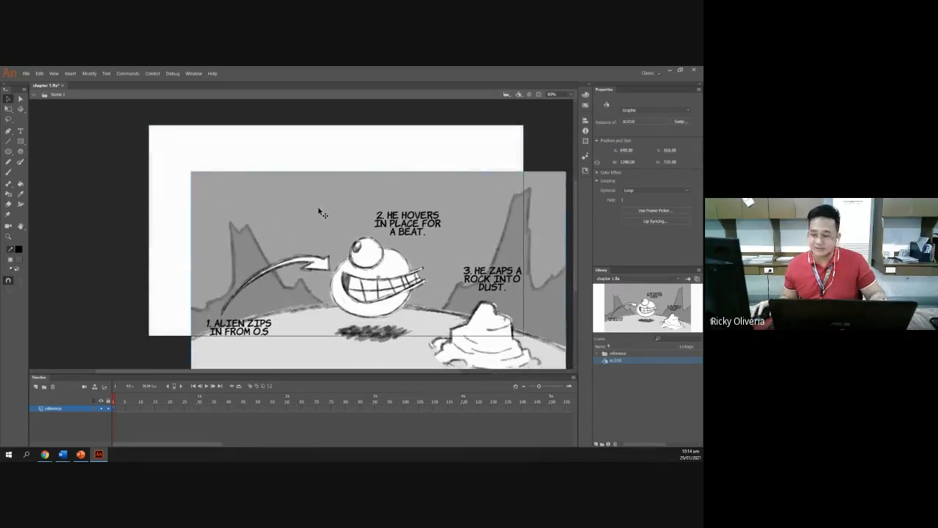
key("ctrl+z")
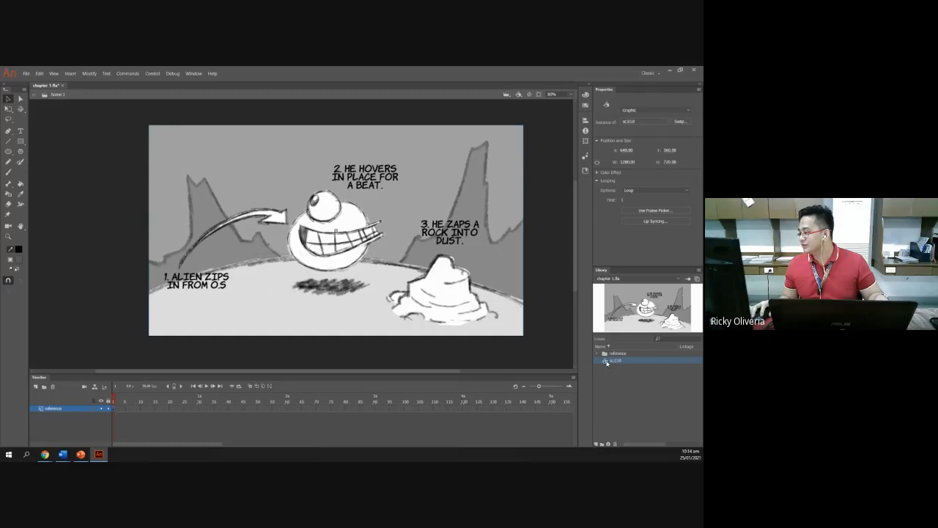
- Open sc.010 for editing from the library, examine it on its own stage, and return to Scene 1
double_click(606, 362)
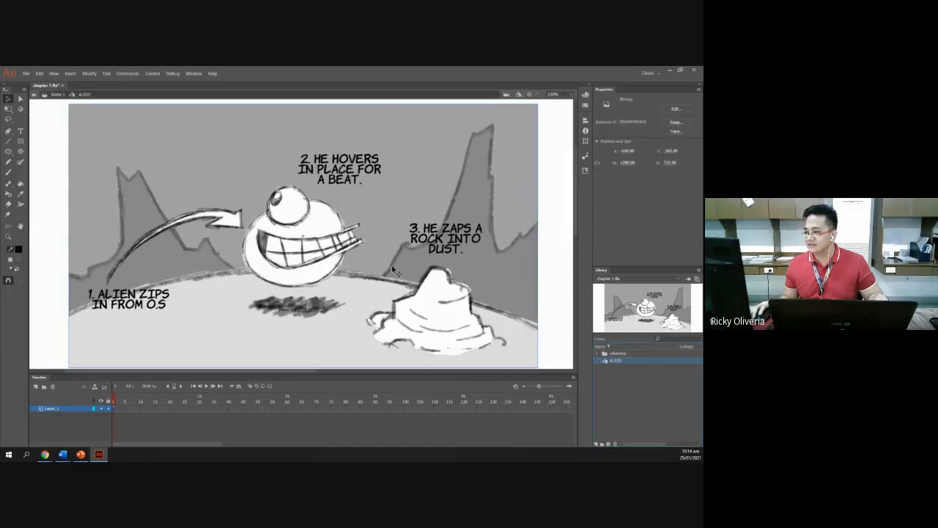
scroll(395, 268, "down", 3)
scroll(395, 269, "up", 3)
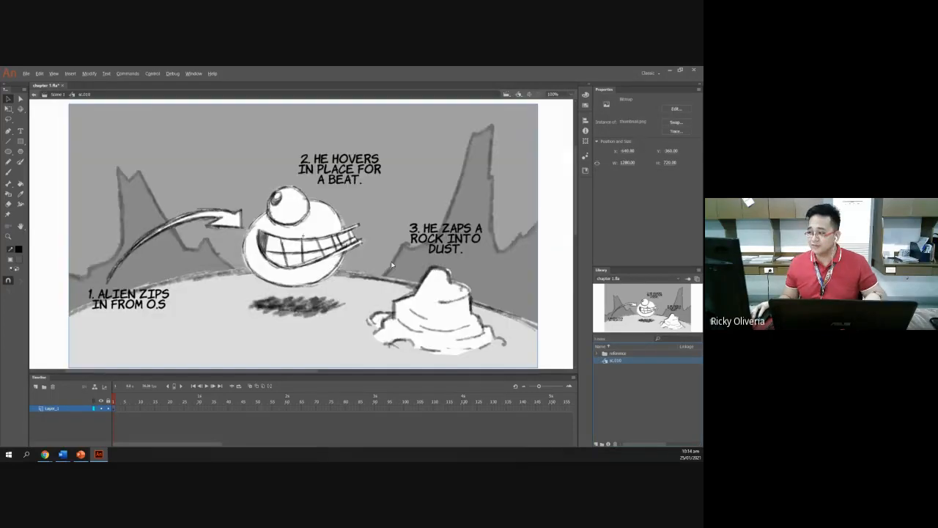
scroll(392, 266, "down", 2)
scroll(392, 266, "up", 2)
scroll(393, 266, "down", 3)
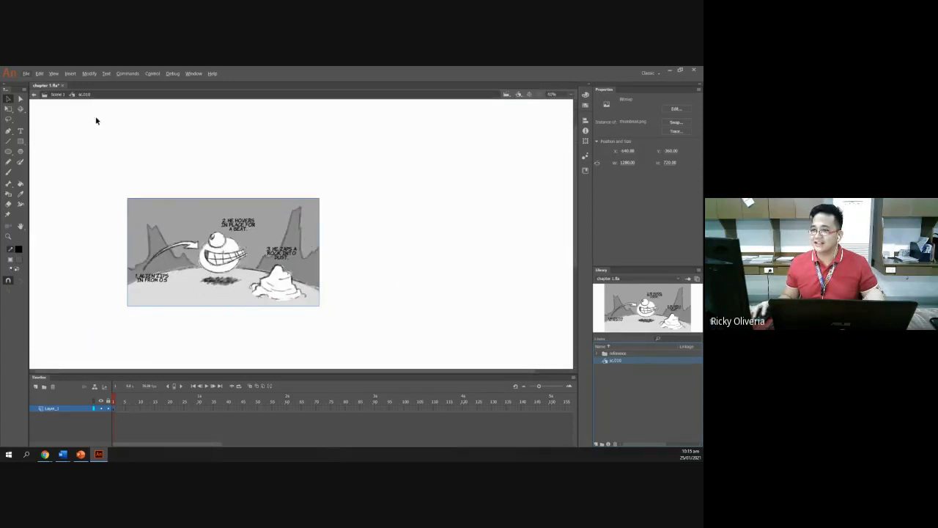
left_click(57, 94)
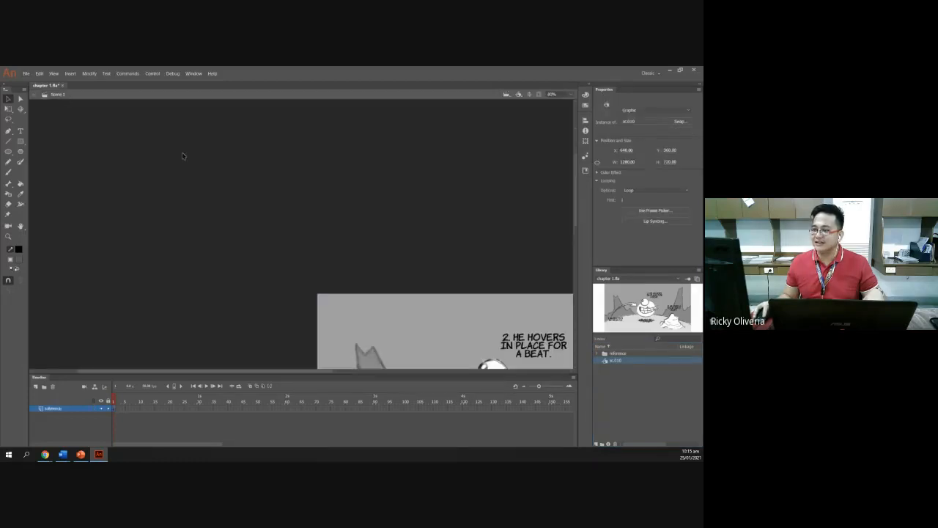
- Bring the whole drawing back into view and open the sc.010 instance for editing in place
scroll(326, 265, "down", 3)
scroll(321, 261, "up", 3)
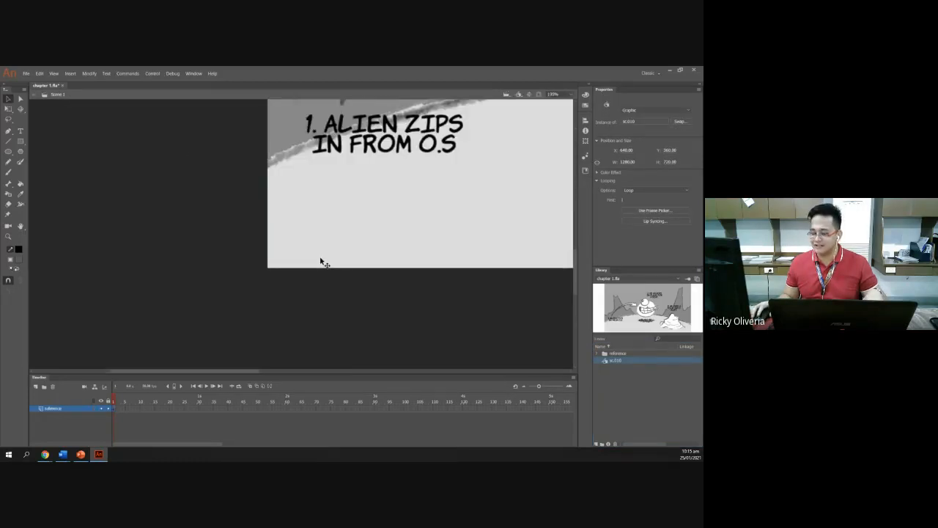
scroll(320, 261, "down", 2)
scroll(320, 261, "down", 1)
scroll(330, 260, "down", 1)
left_click_drag(347, 212, 246, 252)
double_click(195, 195)
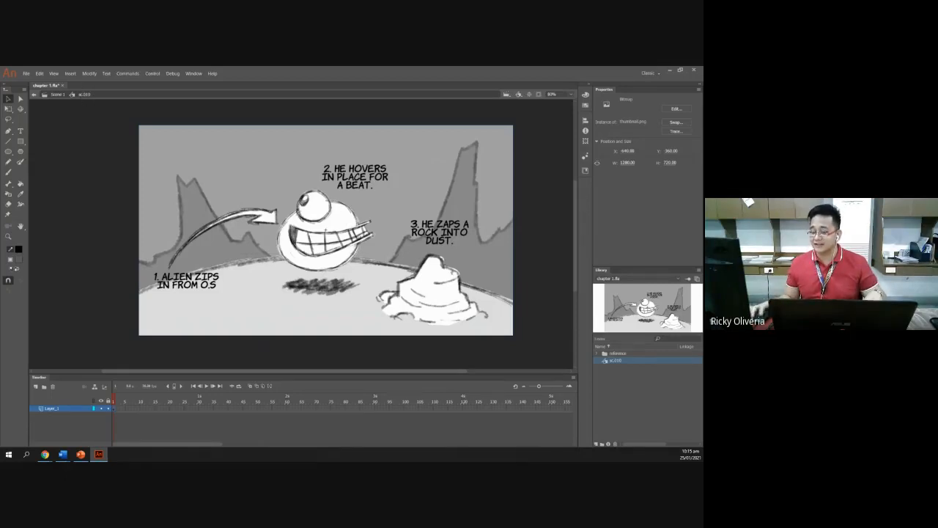
- Try a short Pencil stroke on the sky above the arrow inside sc.010 and undo it
left_click(9, 151)
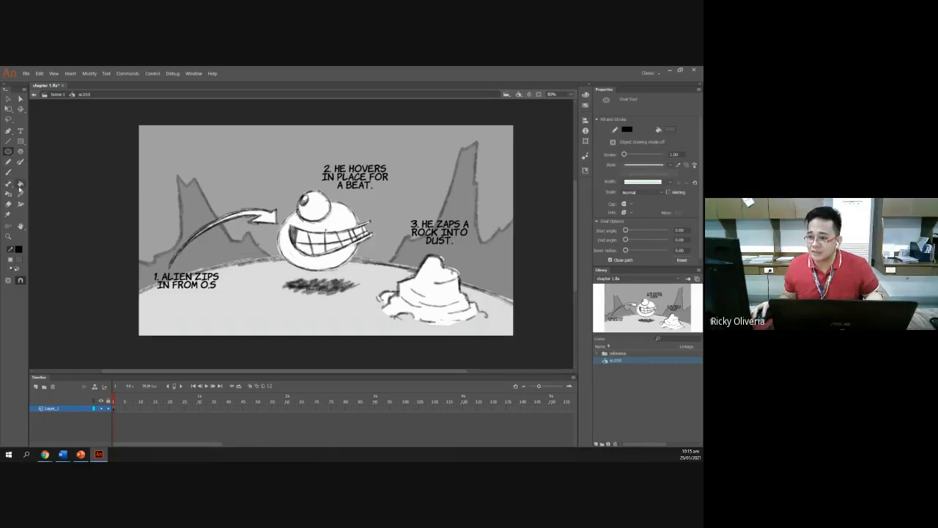
left_click(9, 162)
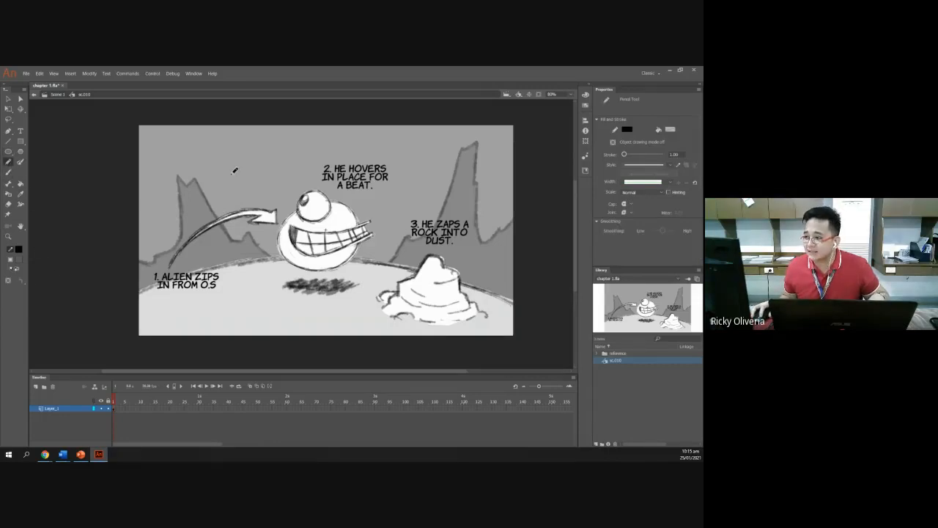
mouse_move(258, 170)
left_mouse_down()
mouse_move(239, 193)
mouse_move(199, 154)
mouse_move(250, 176)
left_mouse_up()
key("ctrl+z")
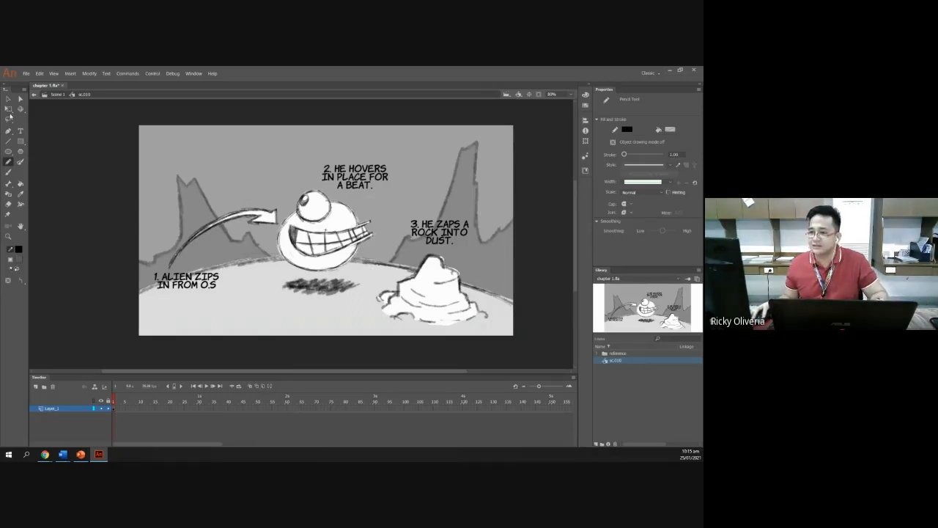
- Select the thumbnail bitmap inside sc.010 and break it apart into a shape
key("v")
left_click(274, 197)
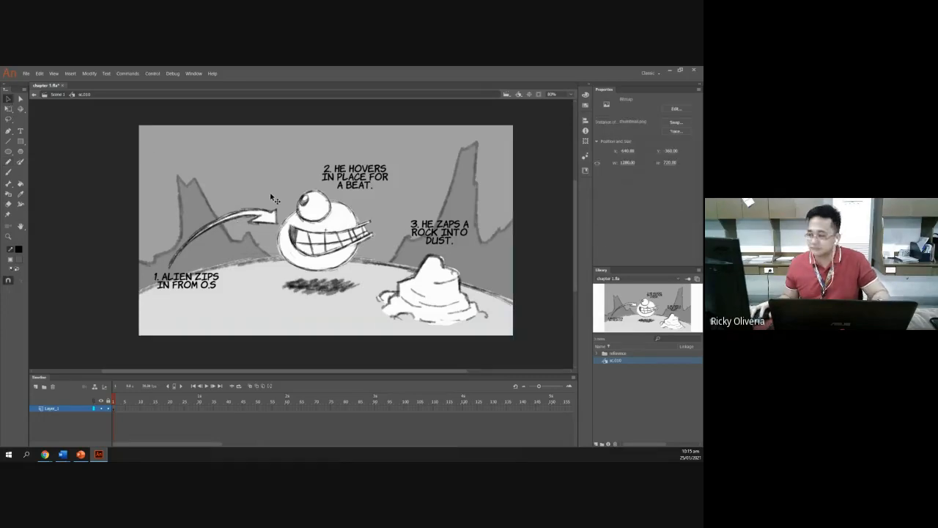
key("ctrl+b")
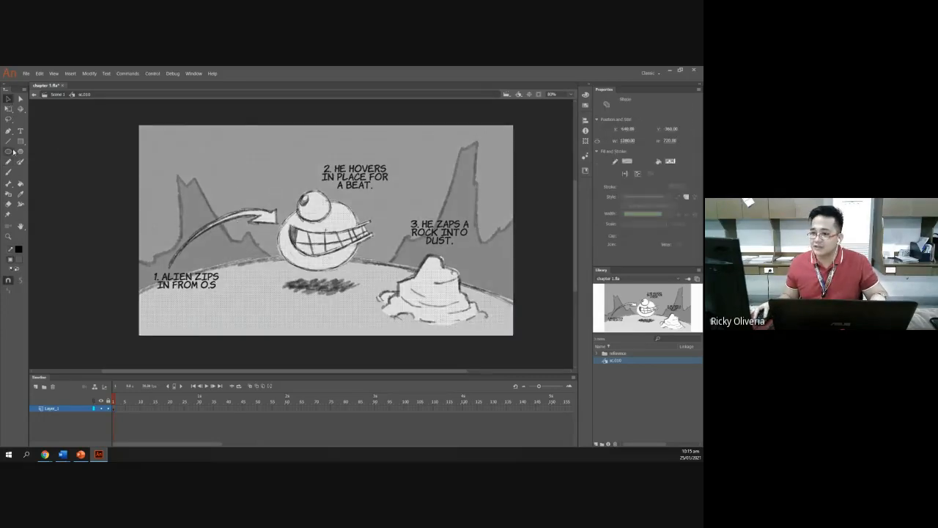
- Draw a diagonal line from the sky down to the mountain peak beside the arrow inside sc.010 and return to Scene 1
left_click(8, 141)
left_click_drag(236, 149, 186, 198)
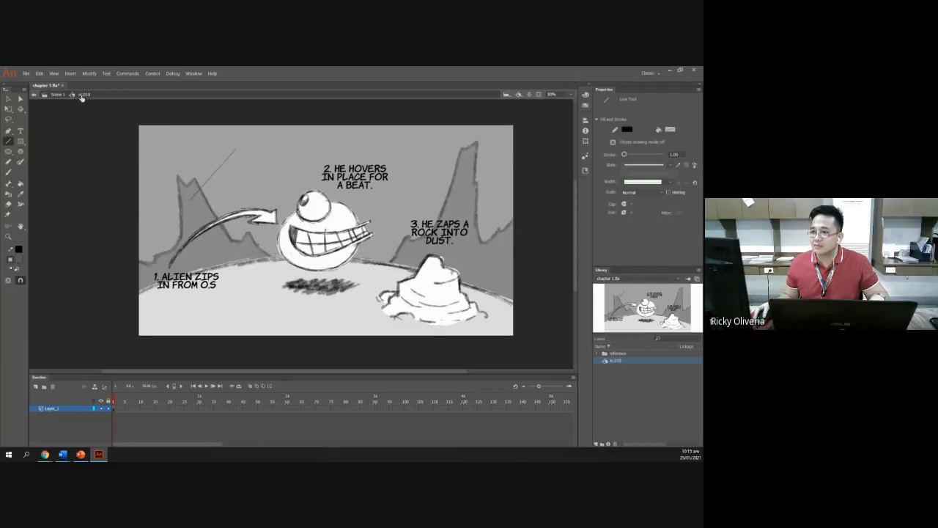
left_click(56, 95)
- Try moving the sc.010 instance diagonally off the stage and nudging it back sideways, undo the moves, and deselect everything
left_click(8, 99)
left_click_drag(249, 240, 335, 281)
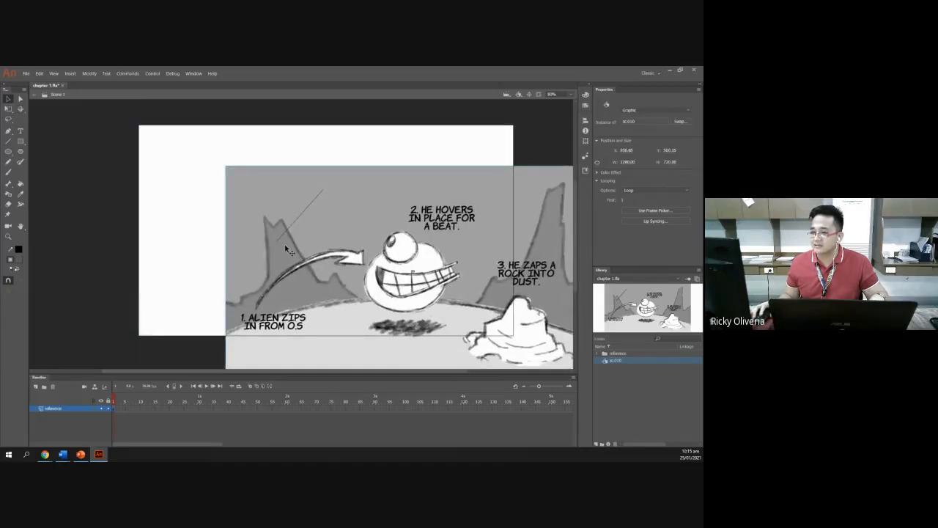
key("shift+Left")
key("shift+Left")
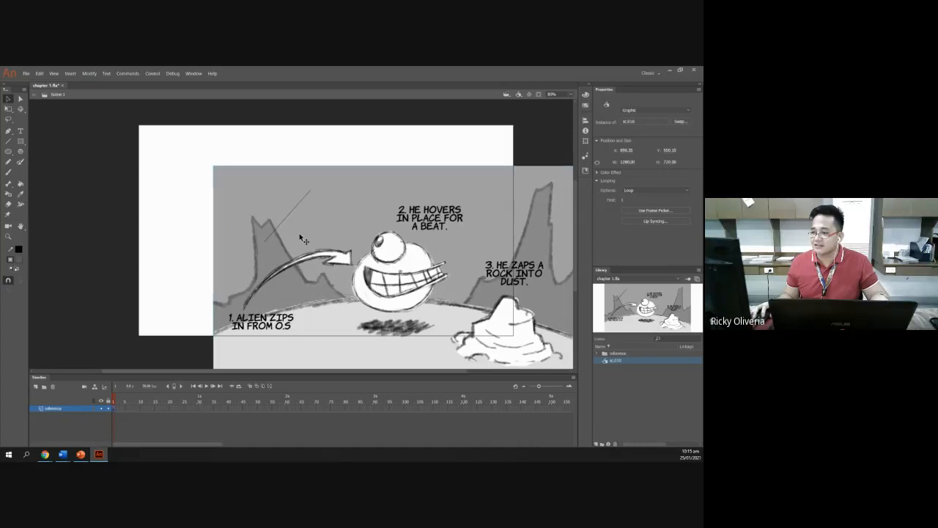
key("ctrl+z")
key("ctrl+z")
key("ctrl+z")
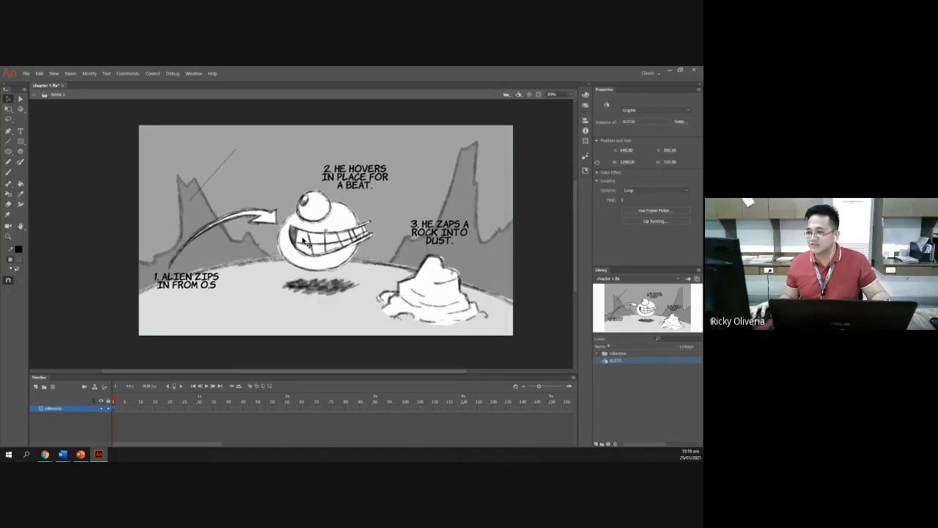
key("ctrl+shift+a")
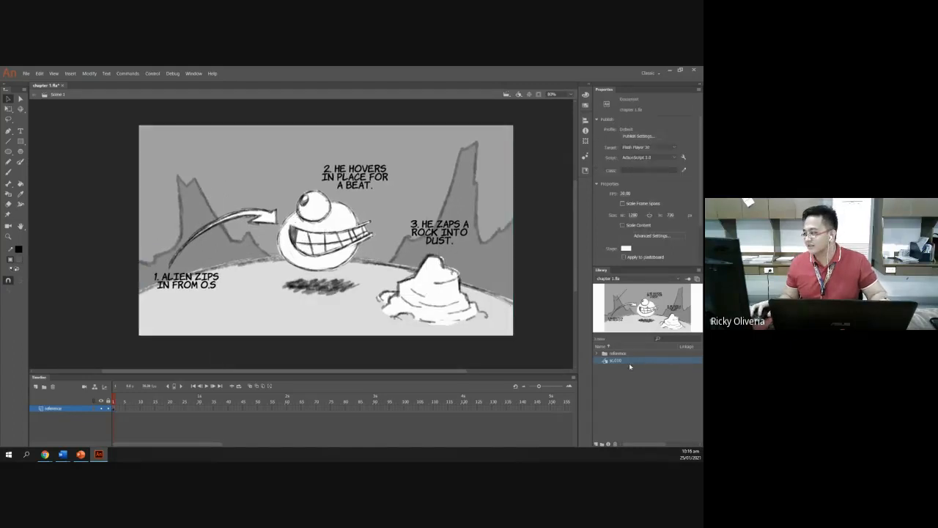
- Add a layer above reference in Scene 1 and draw a long diagonal line on it across the mountain behind the arrow
left_click(10, 142)
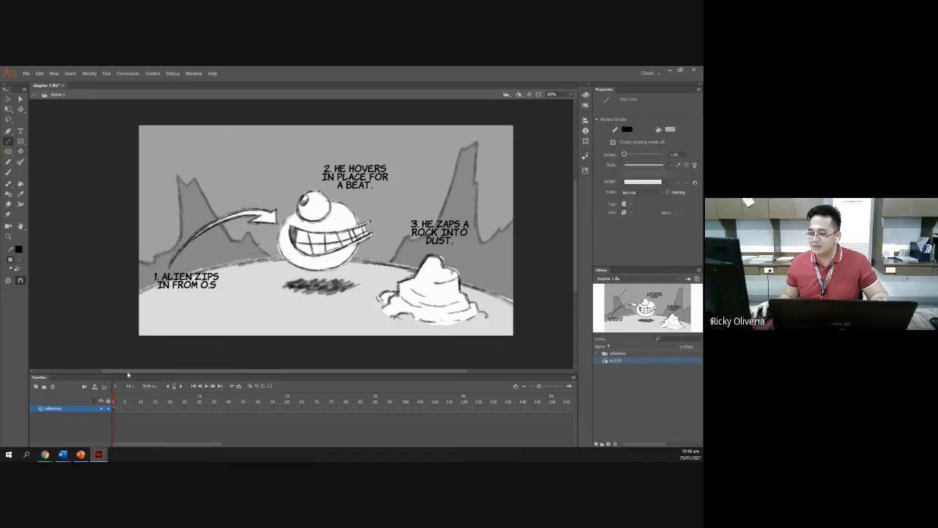
left_click(36, 387)
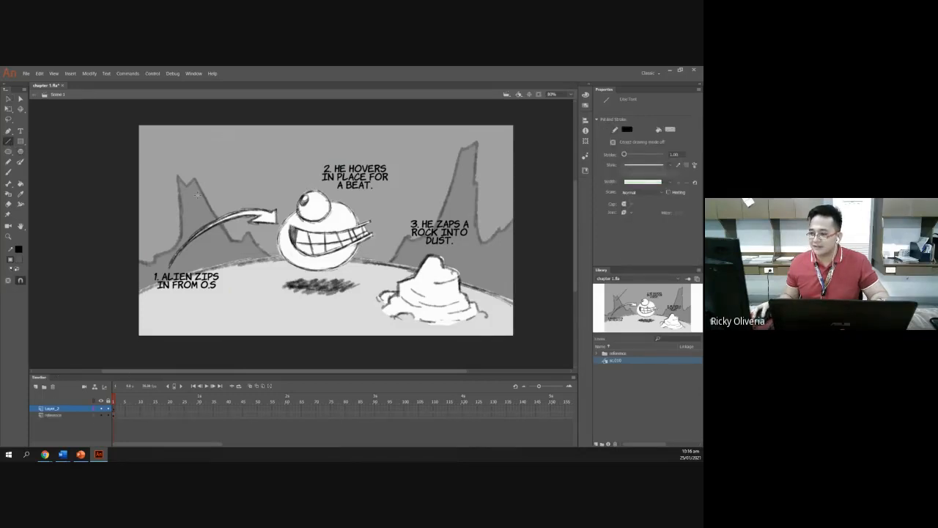
left_click_drag(224, 152, 140, 257)
- Try moving the thumbnail bitmap independently of the diagonal line and undo the move
left_click(9, 99)
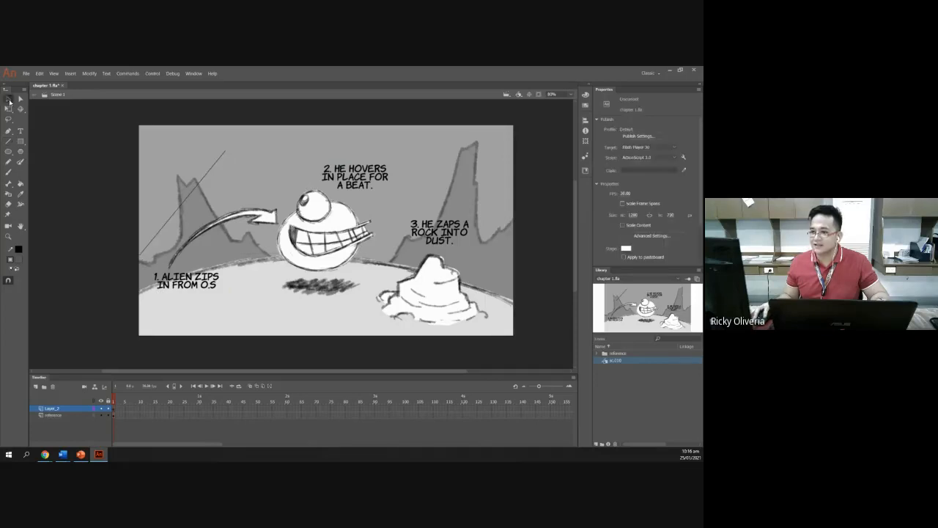
left_click_drag(285, 231, 301, 289)
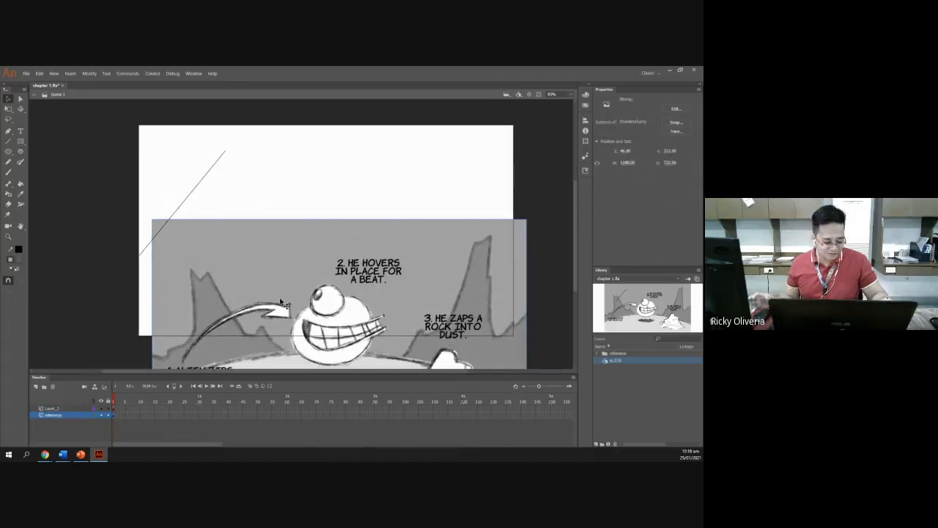
key("ctrl+z")
- Remove the layer holding the diagonal line from Scene 1, keeping only the reference layer
left_click(57, 409)
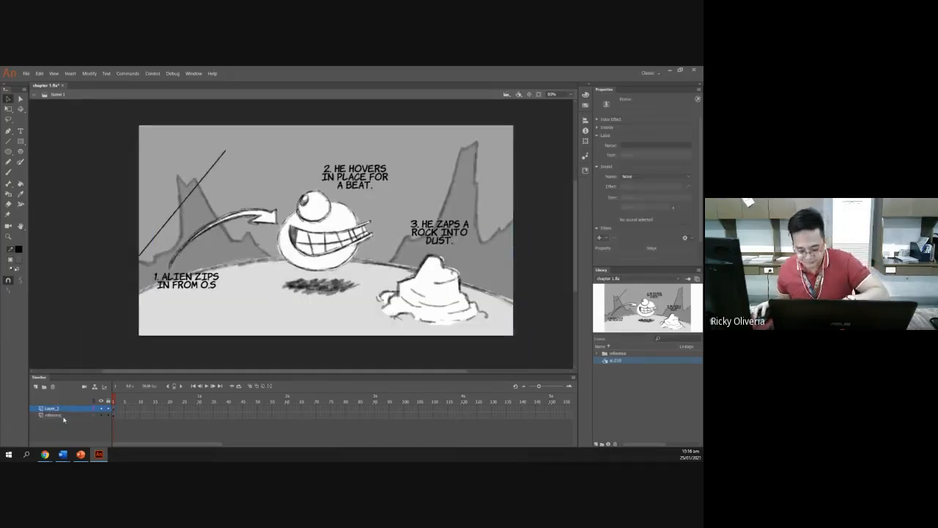
left_click(108, 410)
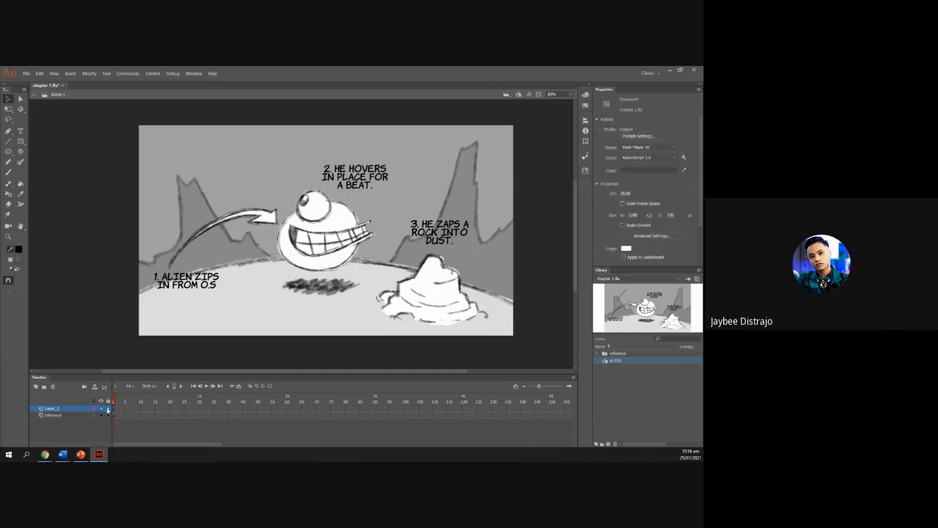
right_click(67, 409)
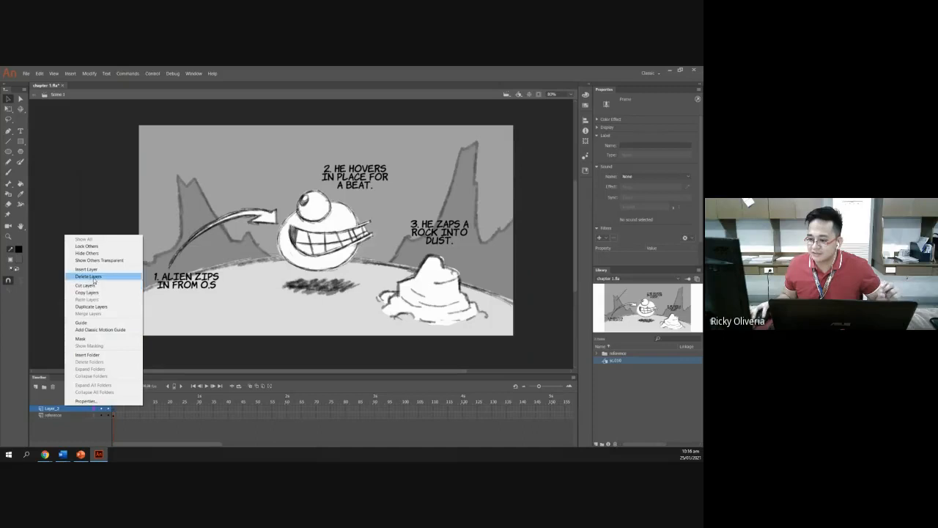
left_click(92, 286)
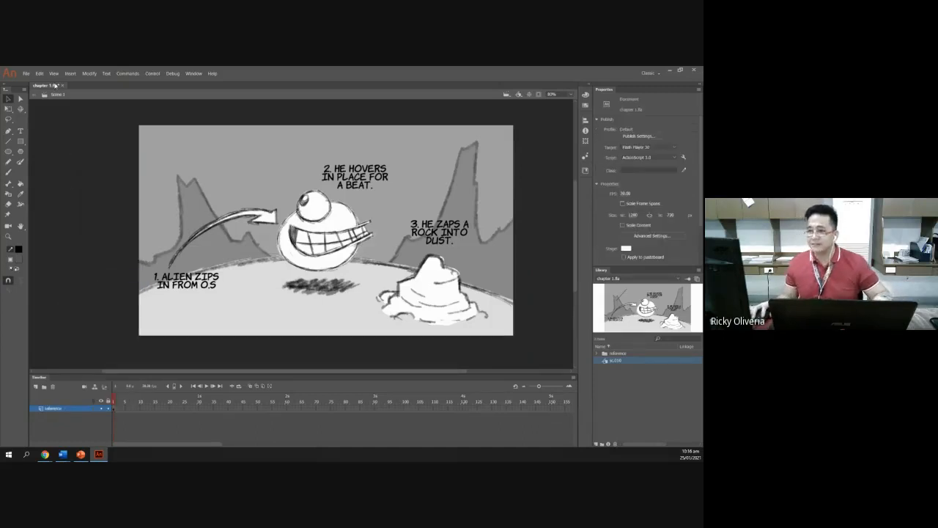
- Try shifting the thumbnail bitmap straight down on the Scene 1 stage and undo the shift
left_click(207, 177)
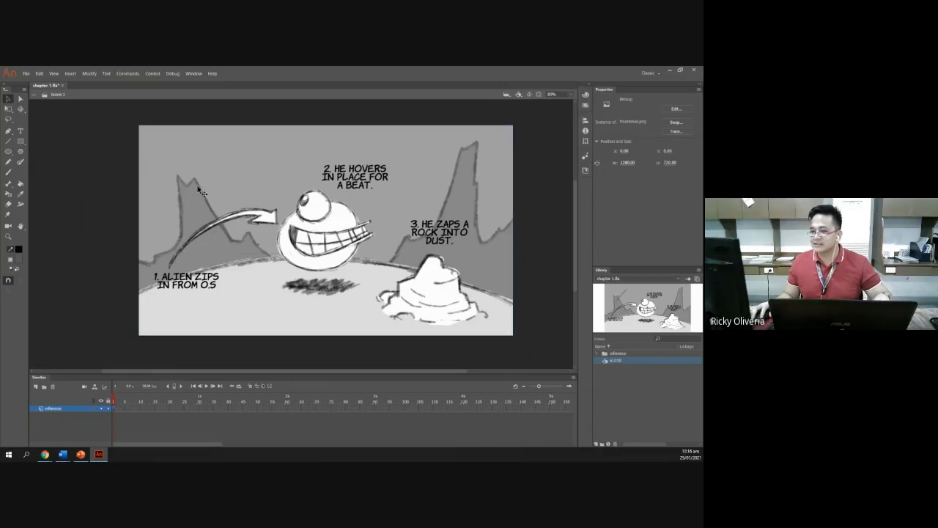
left_click_drag(195, 173, 196, 215)
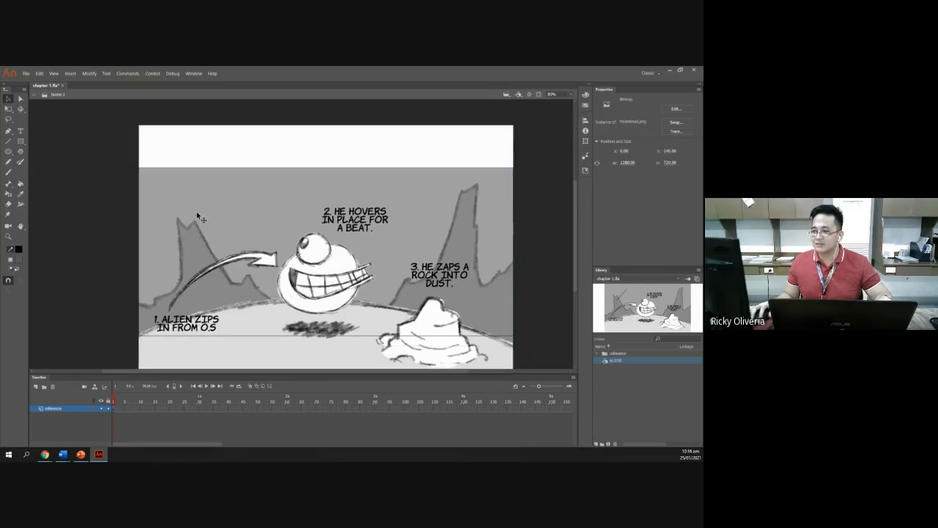
key("ctrl+z")
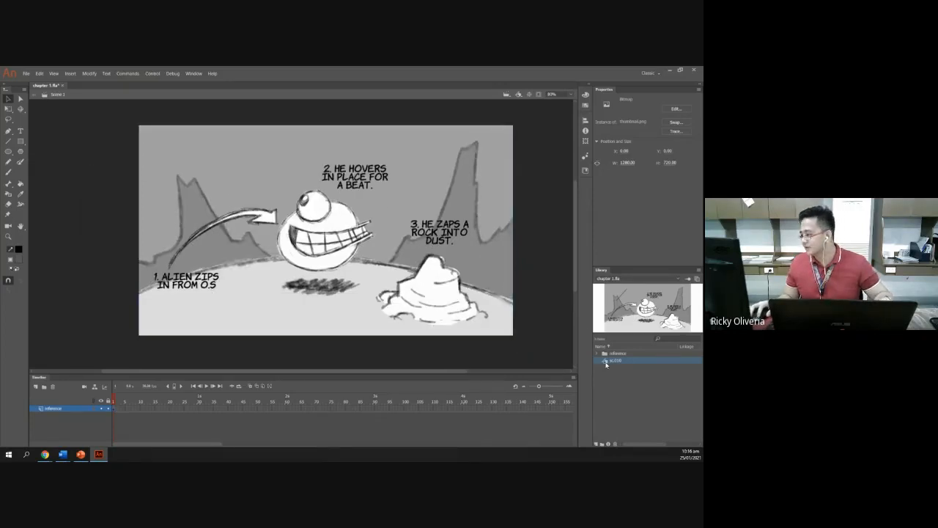
- Open the sc.010 symbol for editing from the library and select the artwork on Layer_1
double_click(605, 362)
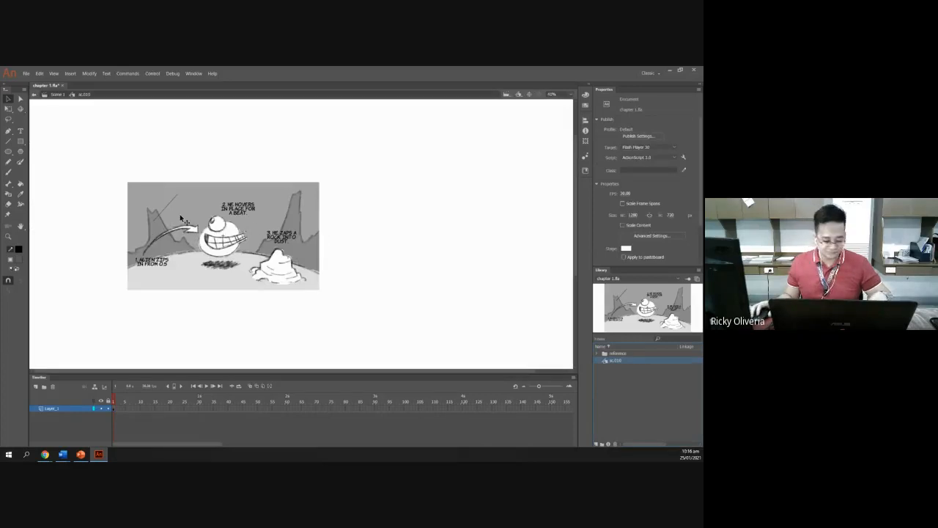
scroll(181, 212, "up", 1)
scroll(182, 211, "down", 3)
scroll(181, 211, "up", 3)
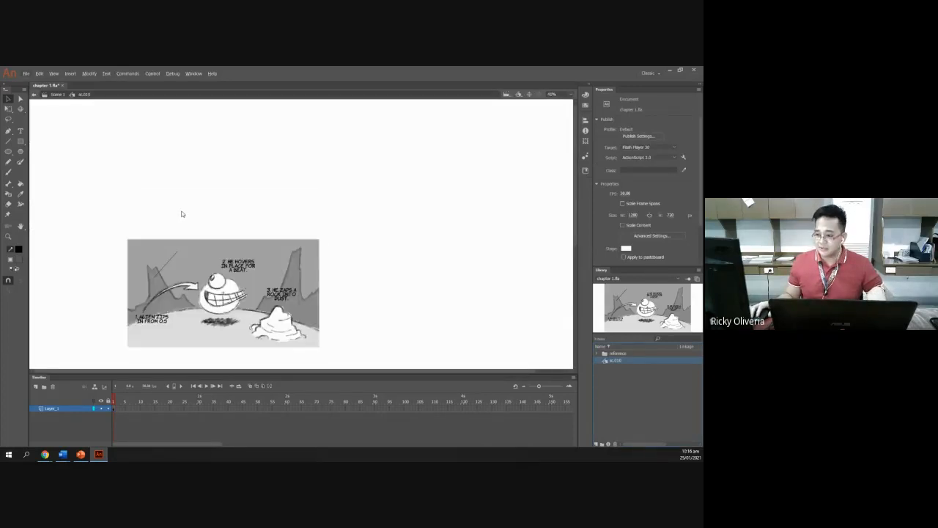
scroll(175, 225, "up", 3)
left_click_drag(202, 225, 300, 174)
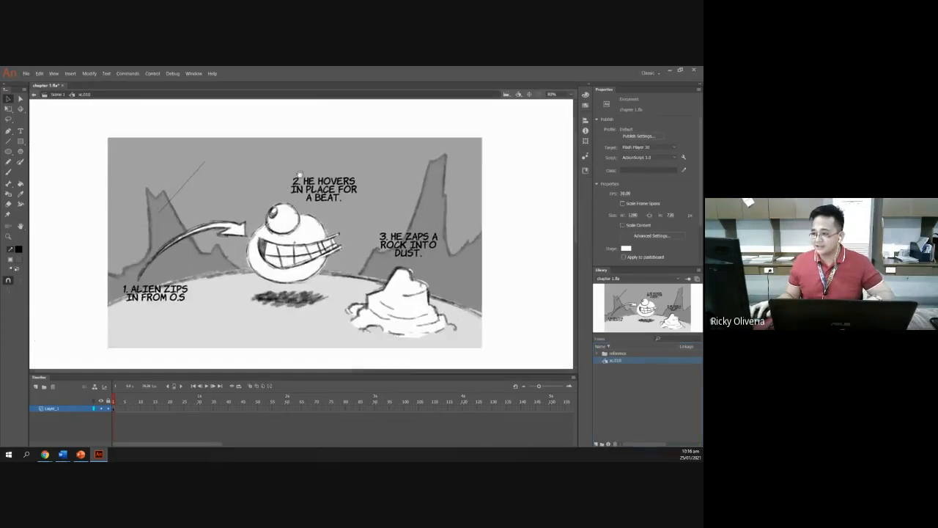
scroll(289, 206, "up", 1)
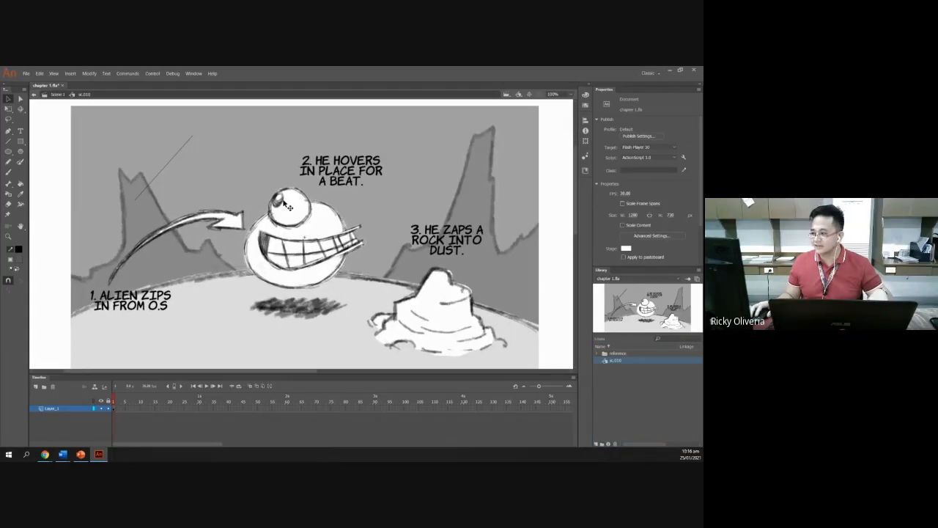
scroll(282, 214, "down", 1)
left_click(95, 408)
- Switch to the PowerPoint lesson, read slide 27 on copying the frame inside the symbol, and return to Animate
left_click(80, 454)
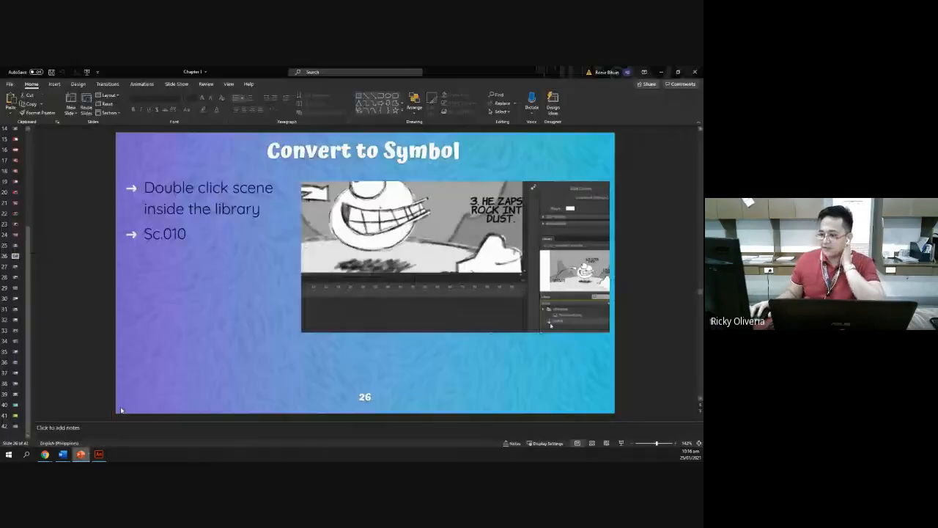
left_click(14, 269)
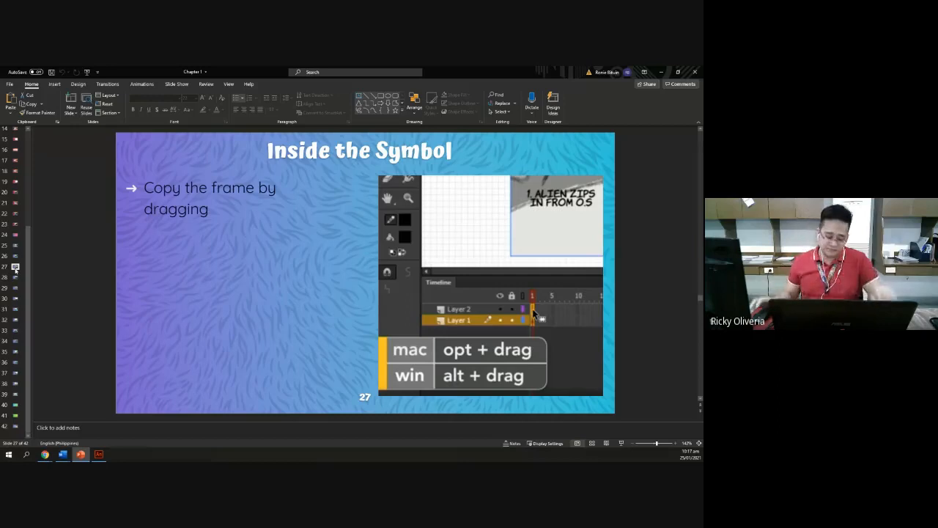
key("alt+Tab")
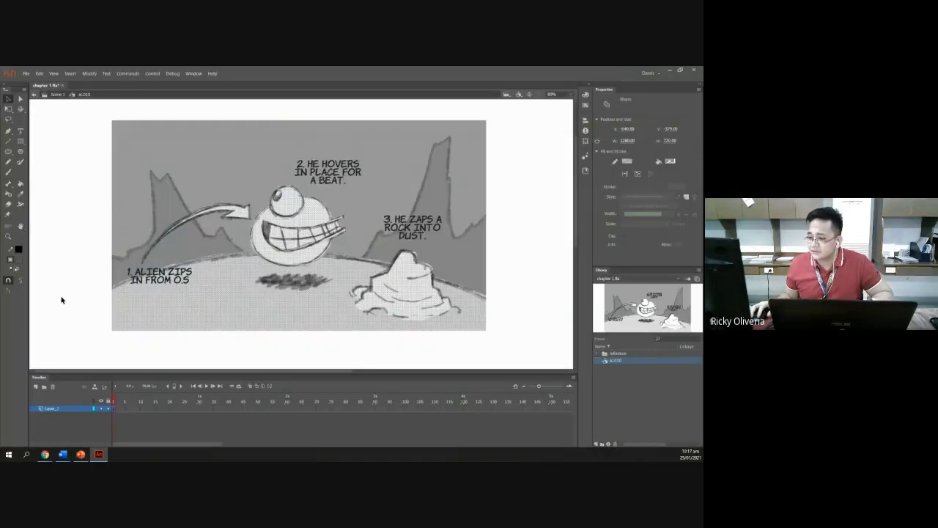
- Add a new layer above Layer_1 inside sc.010, and hide and reshow Layer_1 to check the new layer's content
left_click(76, 420)
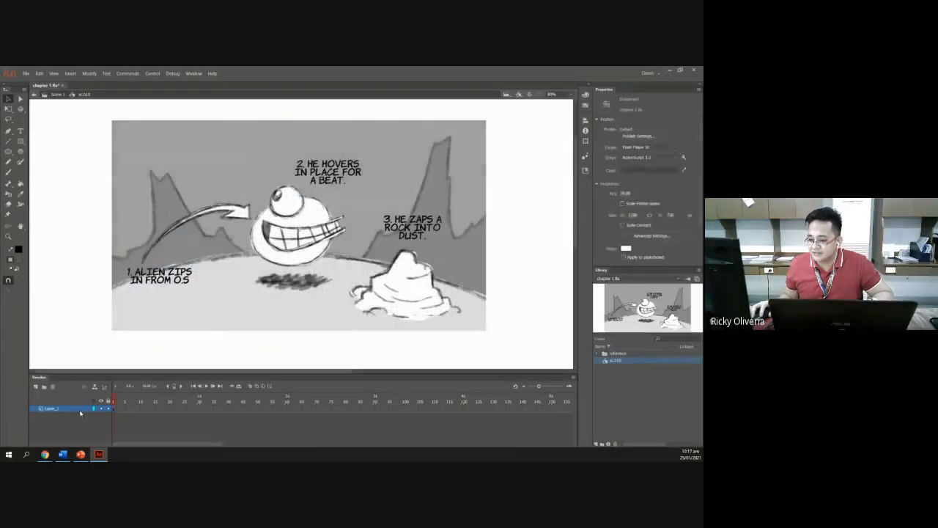
left_click(36, 387)
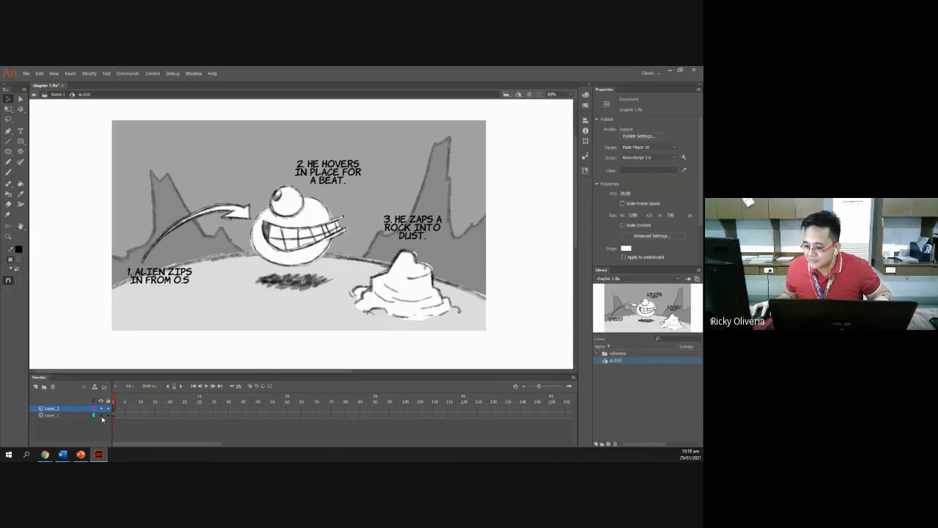
left_click(102, 416)
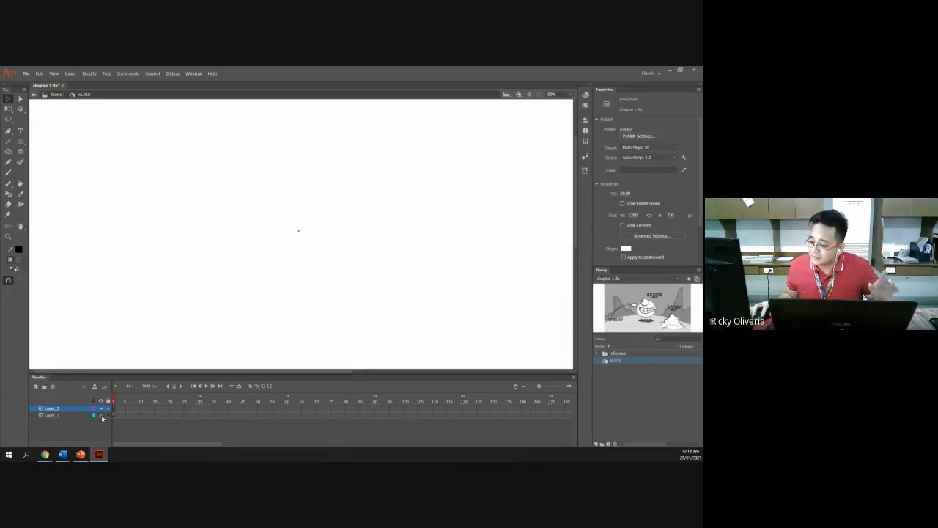
left_click(102, 417)
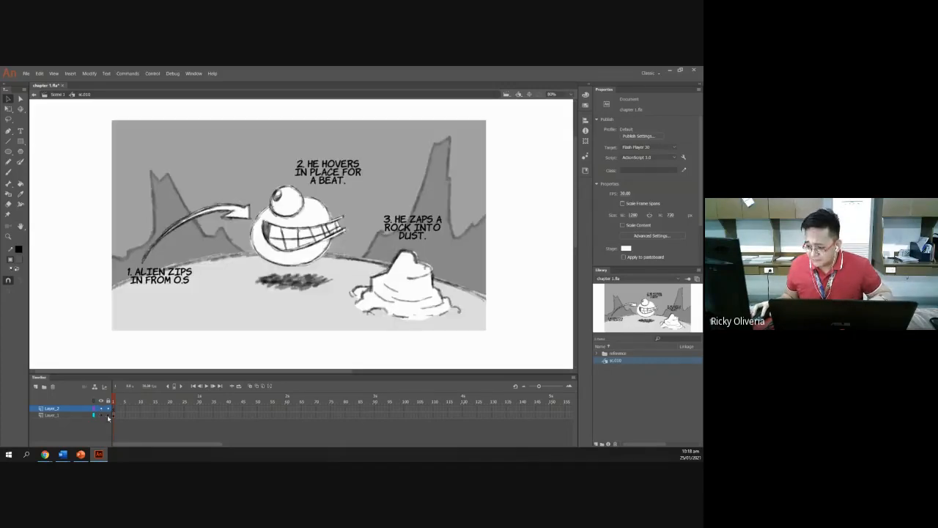
- Copy frame 1 of Layer_1 onto frame 1 of Layer_2 inside sc.010 and clear the selection
left_click(113, 416)
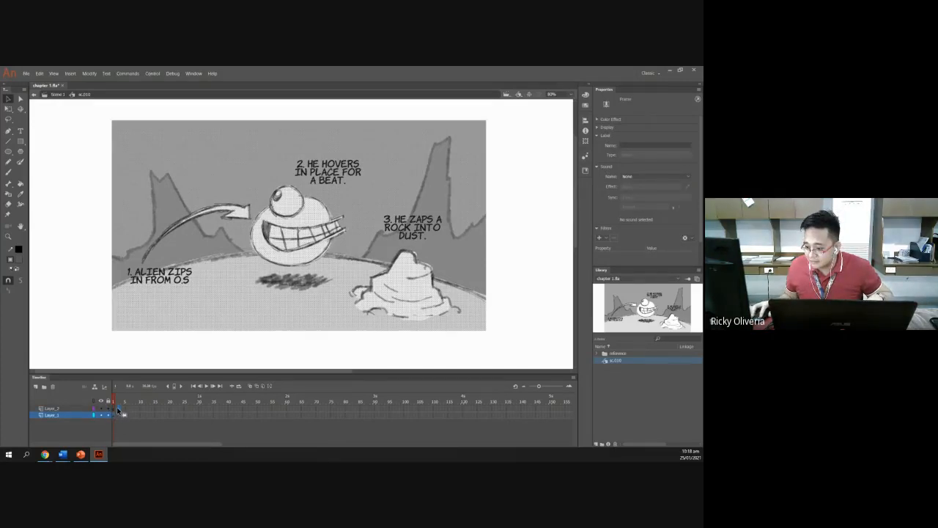
left_click(117, 408)
left_click(116, 430)
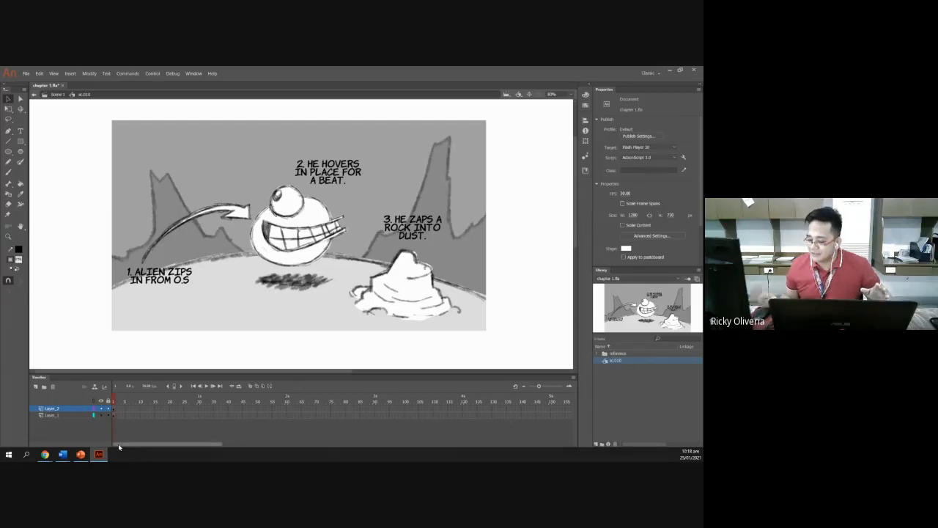
- Switch to the PowerPoint lesson, read slide 28 on breaking the image, and return to Animate
left_click(81, 454)
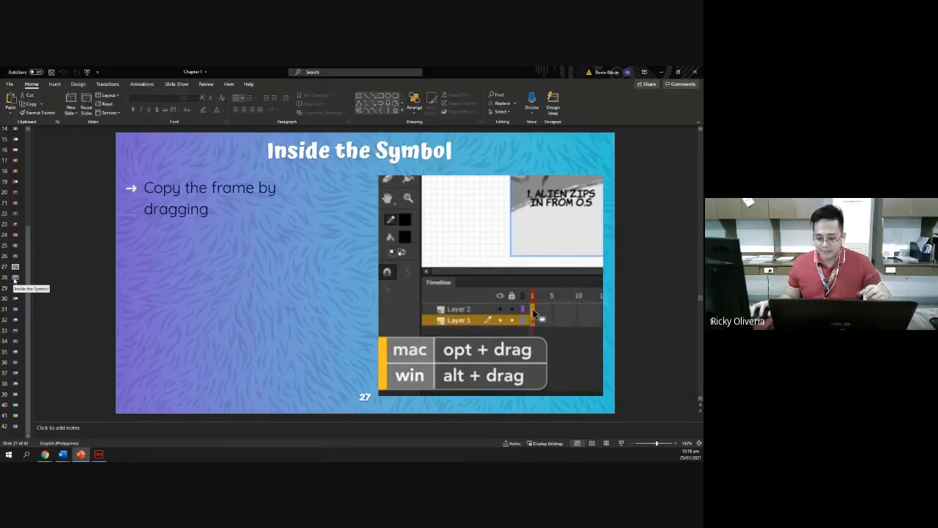
left_click(15, 278)
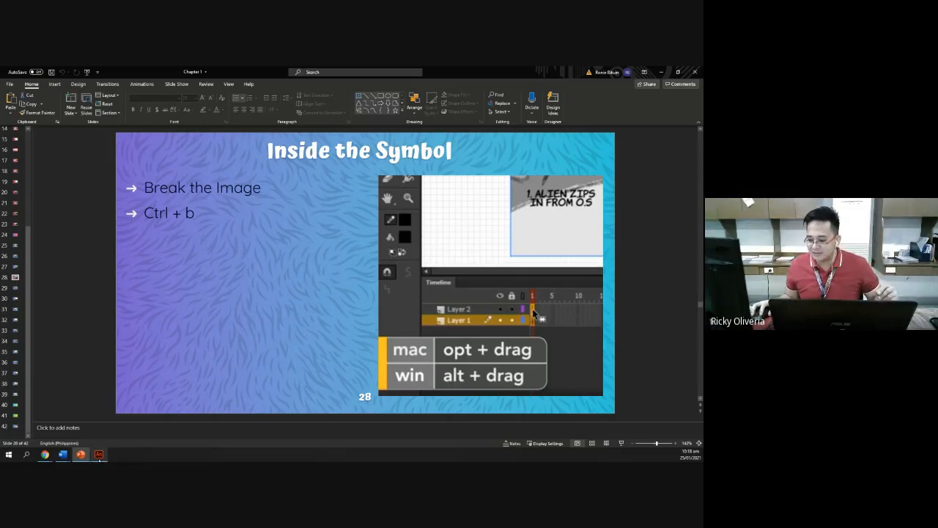
left_click(99, 454)
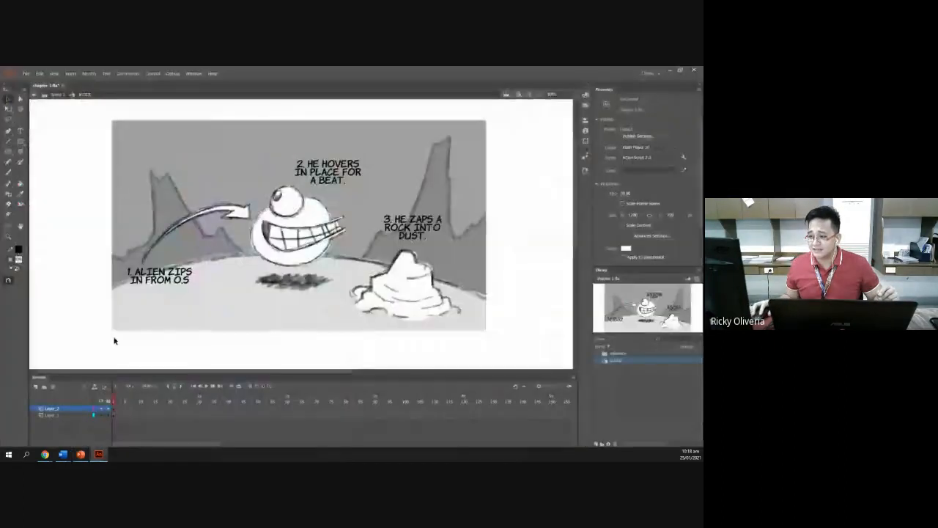
- Break apart the thumbnail image on Layer_1 and on Layer_2 inside sc.010
left_click(66, 415)
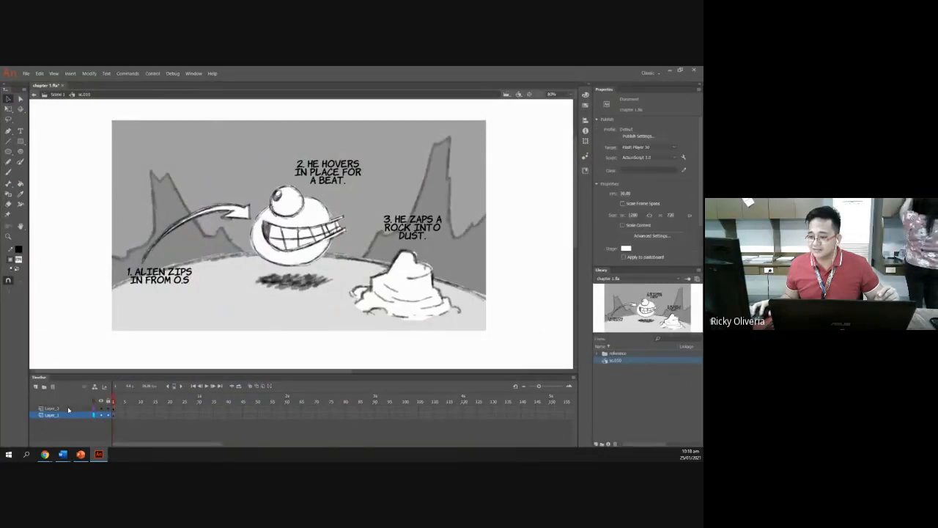
left_click(68, 409)
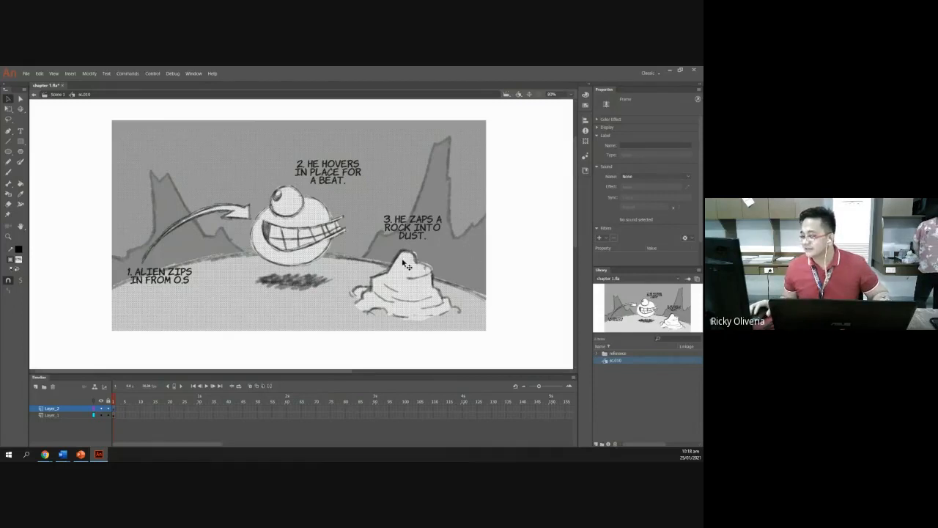
- Examine the broken-apart picture on Layer_2 closely around the alien, its shadow and the rock
scroll(308, 272, "up", 2)
scroll(307, 273, "down", 2)
scroll(305, 269, "up", 5)
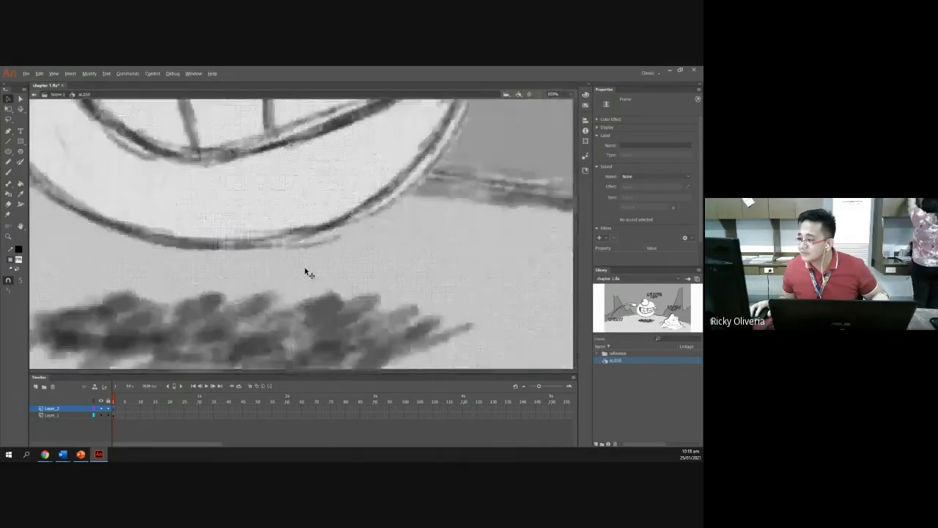
scroll(305, 270, "down", 2)
scroll(305, 269, "down", 4)
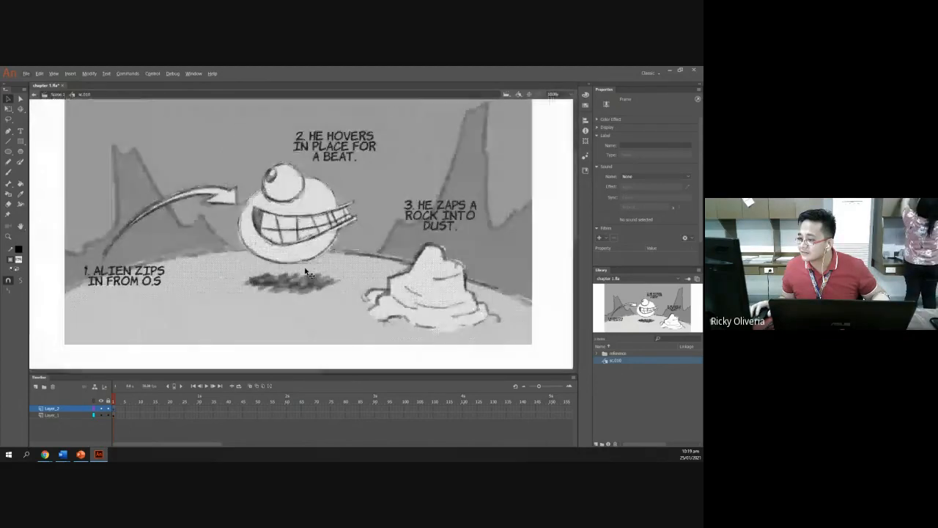
scroll(306, 270, "up", 1)
scroll(306, 270, "down", 2)
scroll(305, 269, "up", 2)
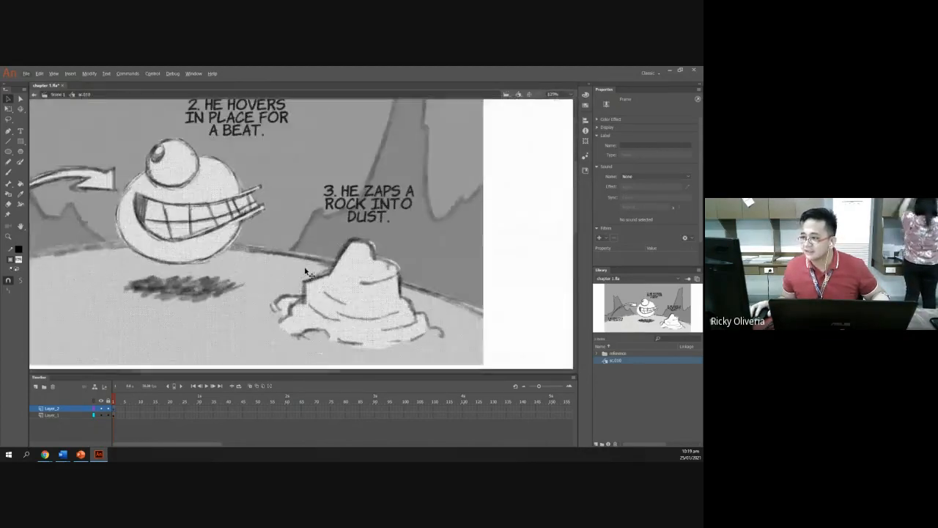
scroll(306, 270, "down", 2)
scroll(305, 270, "up", 1)
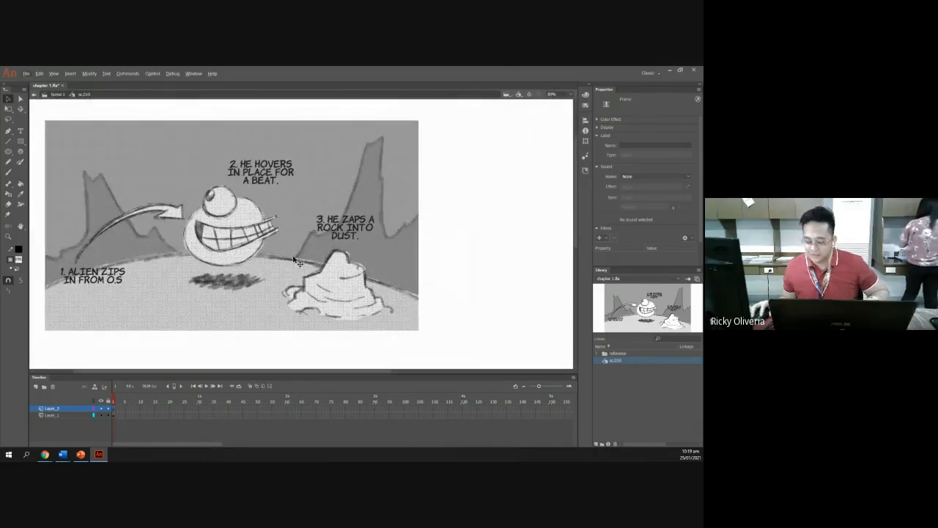
left_click_drag(220, 224, 279, 234)
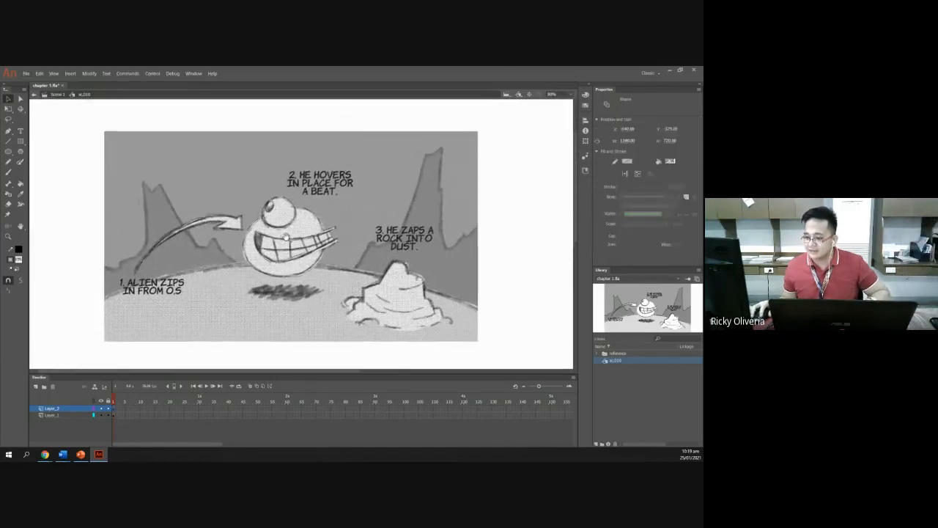
- Hide Layer_2 and select the broken-apart picture on Layer_1 to check it
left_click(101, 411)
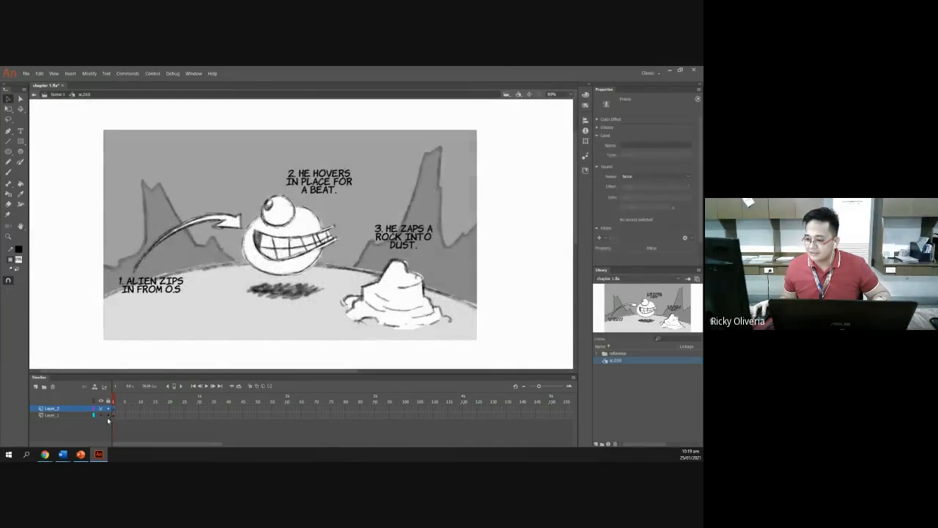
left_click(61, 416)
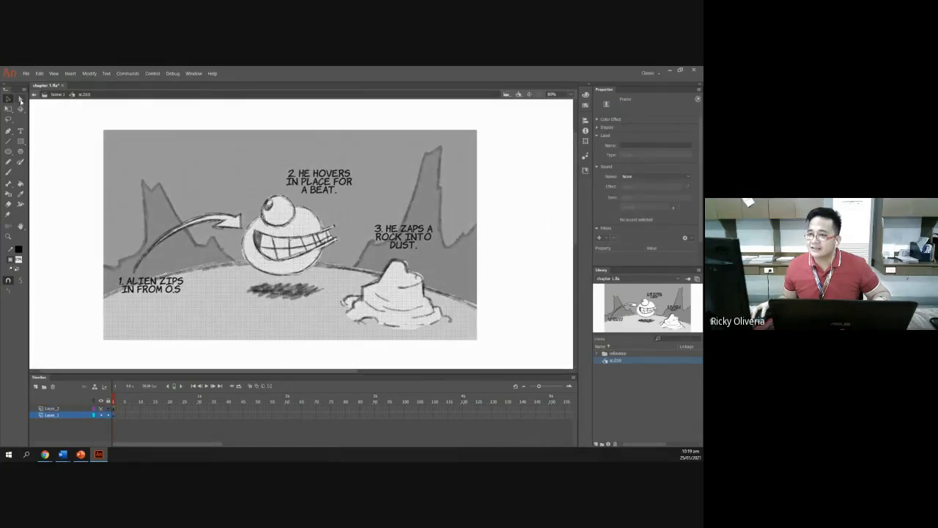
left_click(9, 98)
left_click_drag(178, 200, 217, 219)
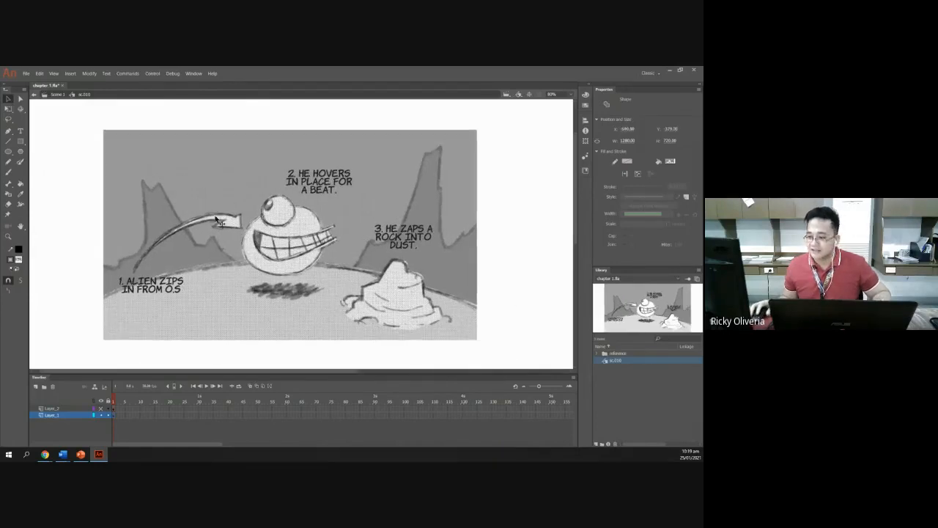
- Hide Layer_1, show Layer_2, and try moving a rectangular piece of the picture's upper-left area away from the rest
left_click(102, 416)
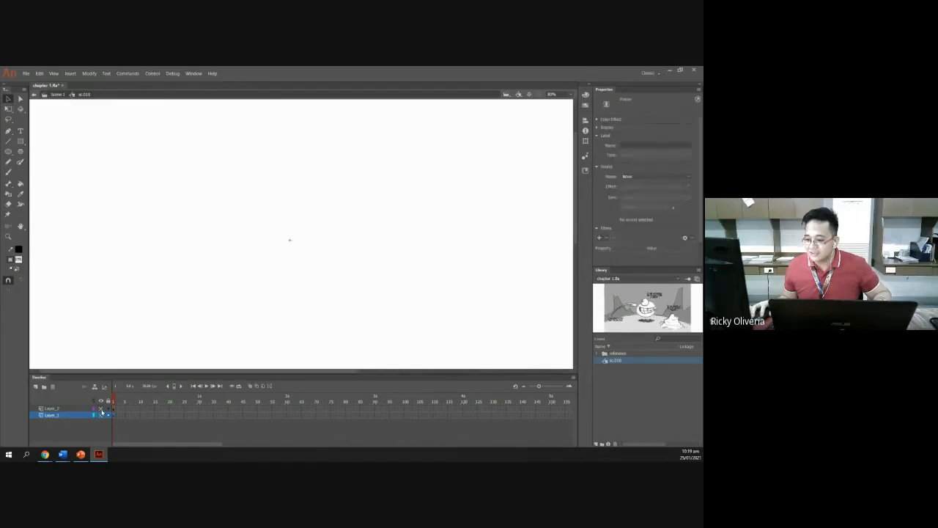
left_click(101, 414)
left_click_drag(63, 173, 150, 281)
left_click_drag(96, 109, 258, 244)
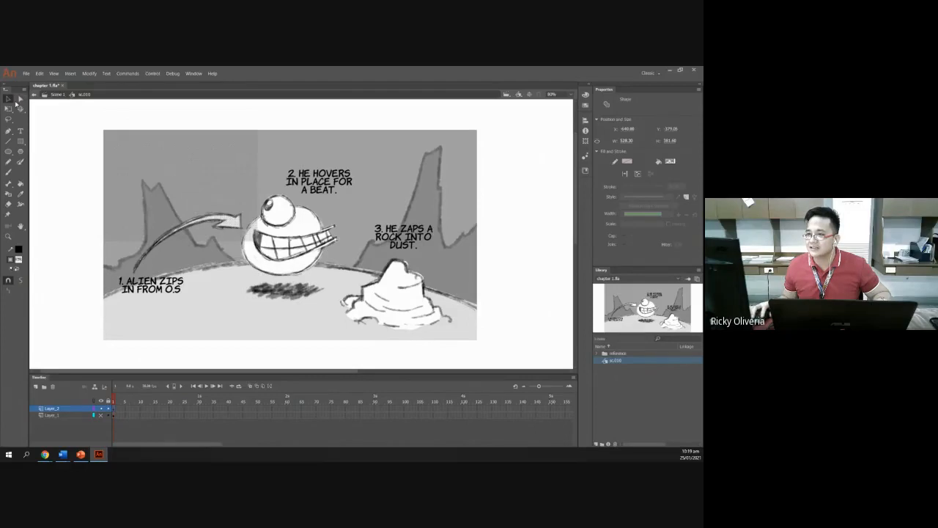
mouse_move(154, 174)
left_mouse_down()
mouse_move(155, 143)
mouse_move(125, 167)
left_mouse_up()
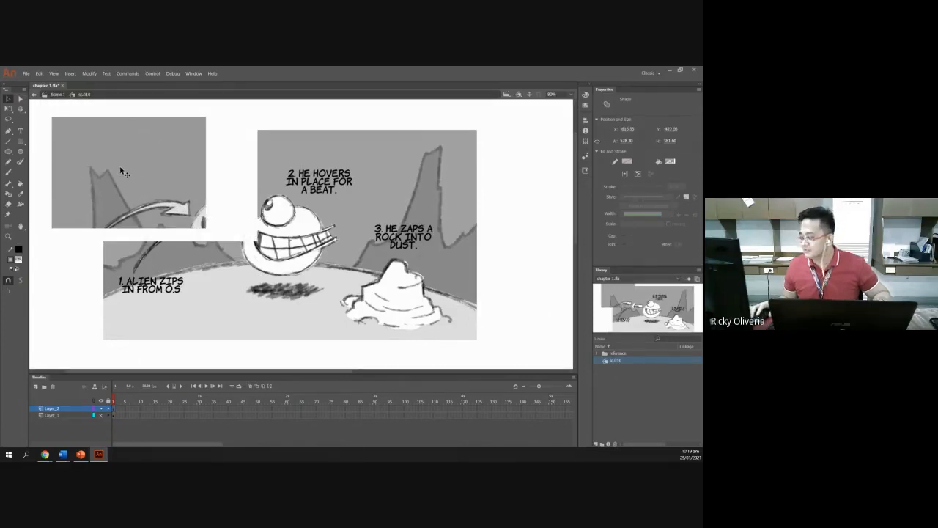
key("ctrl+z")
key("ctrl+z")
- Try moving the whole broken-apart picture on Layer_2, undo the move, and show Layer_1 again
left_click(74, 182)
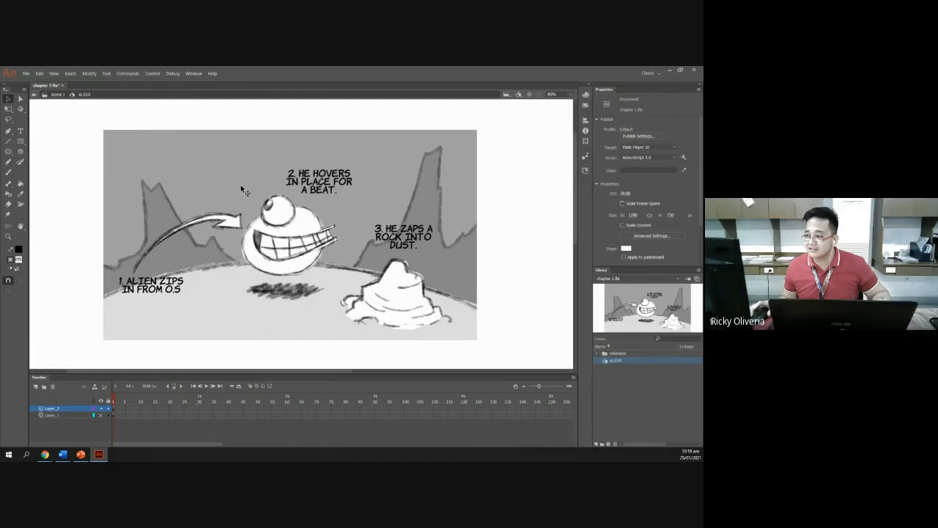
left_click_drag(253, 191, 297, 236)
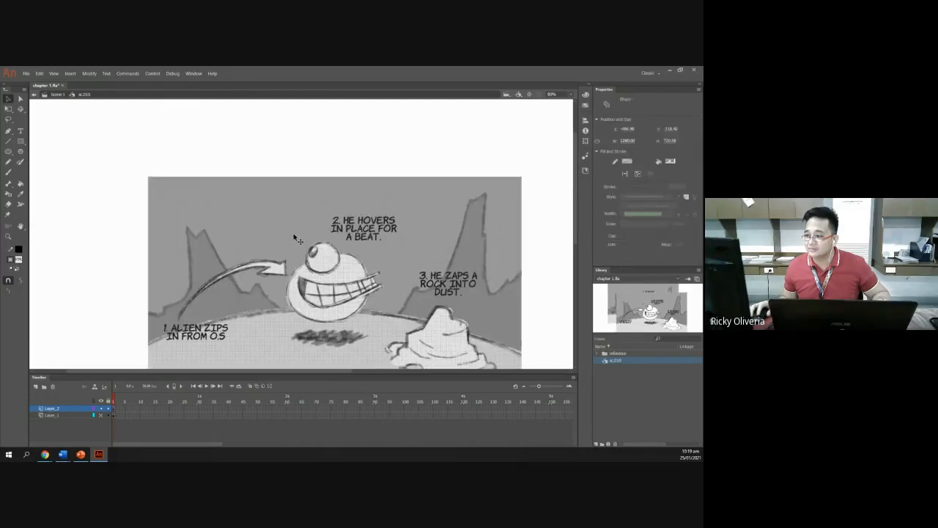
key("ctrl+z")
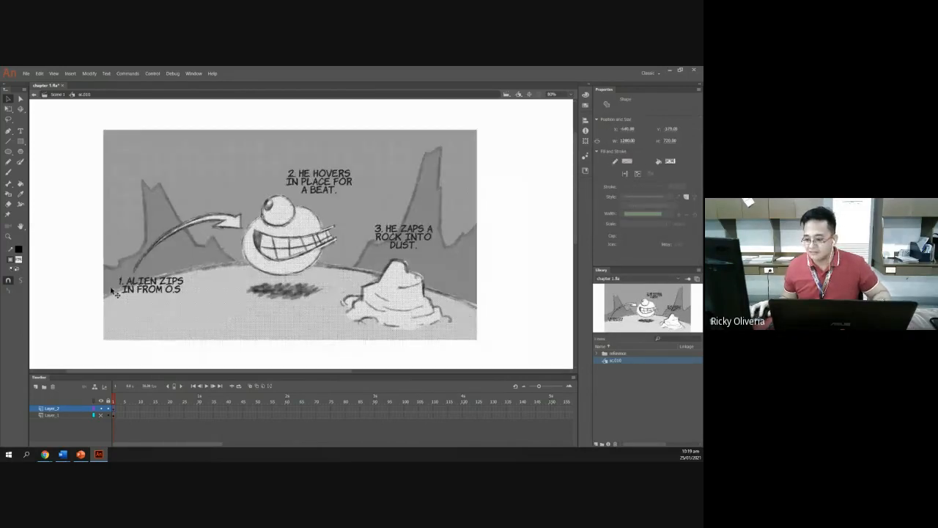
left_click(102, 417)
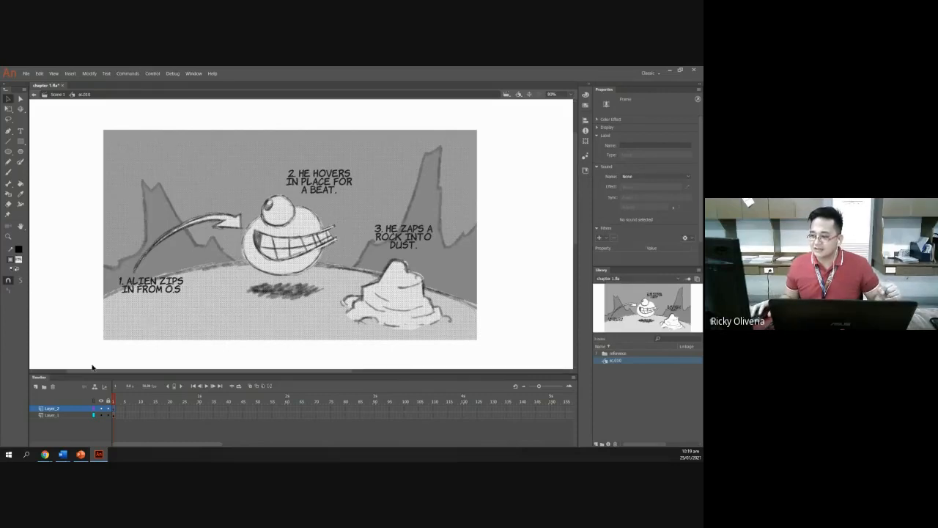
- Switch to the PowerPoint lesson, read slide 29 on choosing a white fill with alpha 70, and return to Animate
left_click(85, 456)
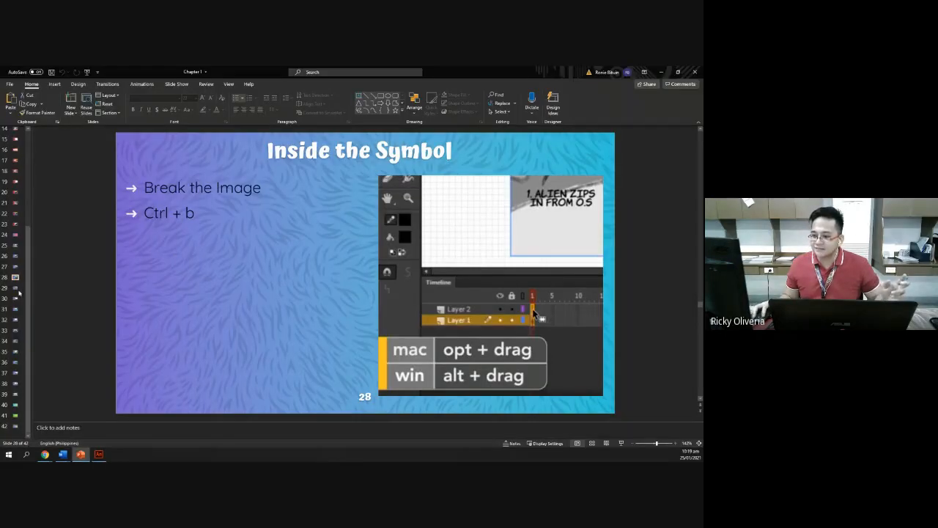
left_click(18, 290)
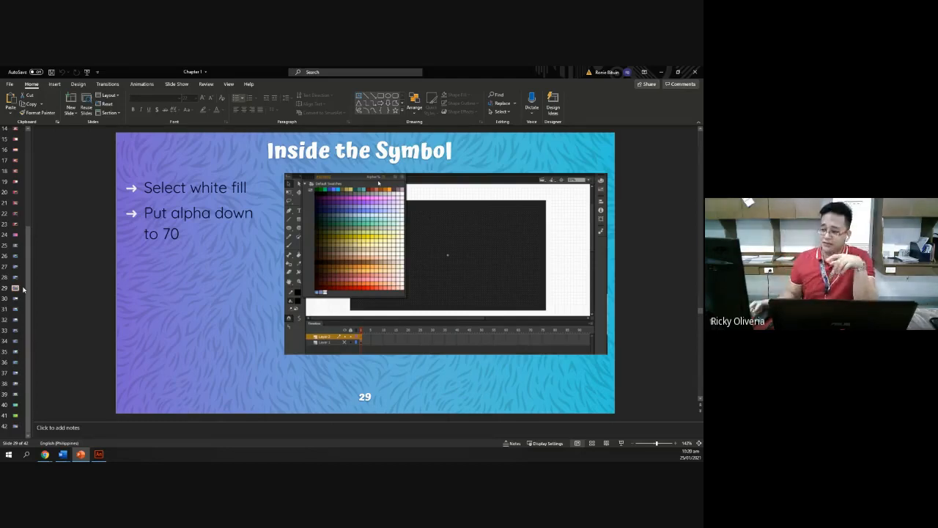
left_click(100, 454)
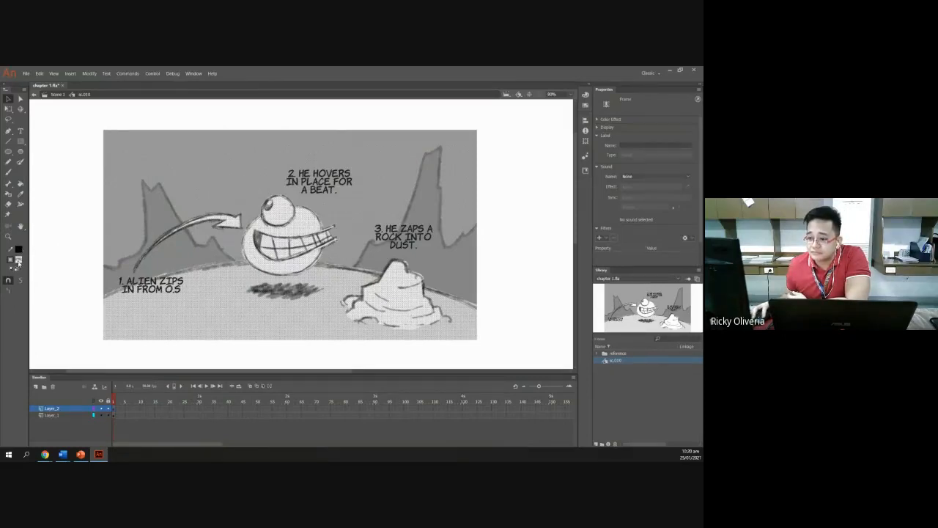
- Change the selected picture's fill to a near-white swatch and lower the fill's alpha
left_click(19, 260)
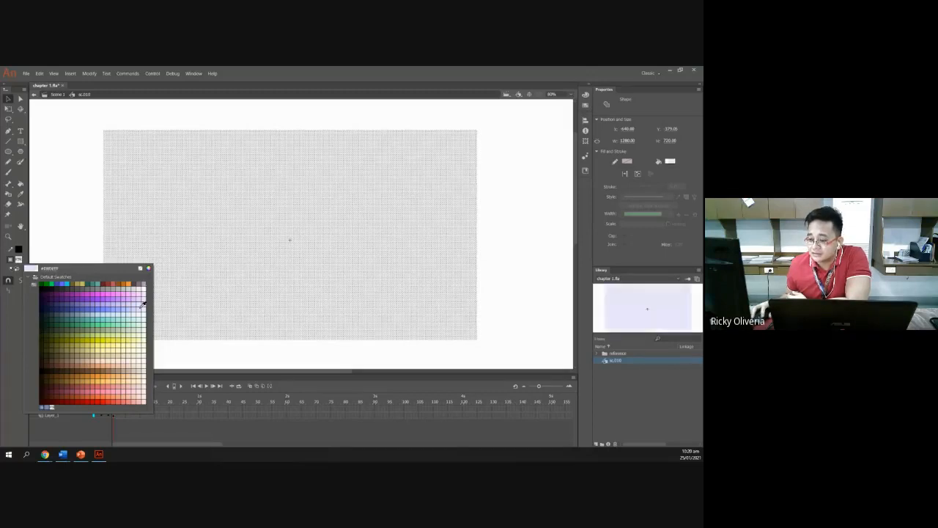
left_click(146, 312)
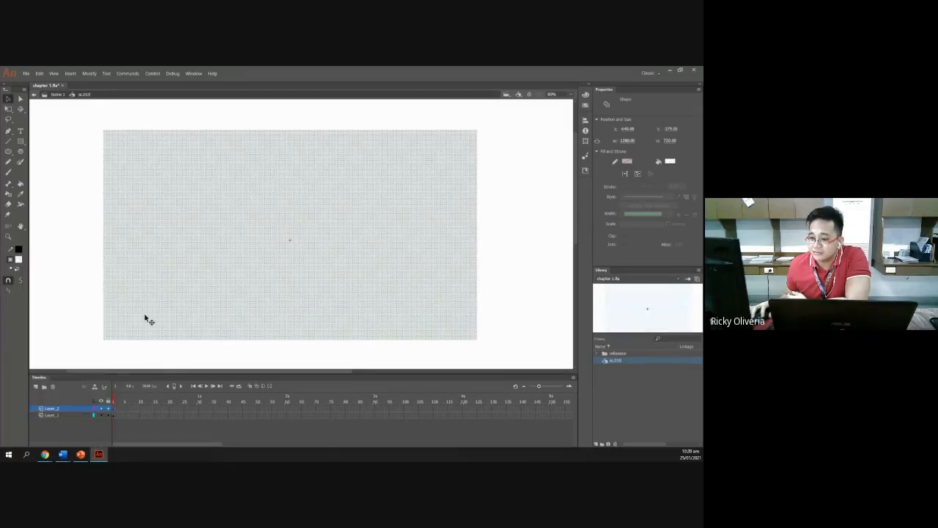
left_click(19, 261)
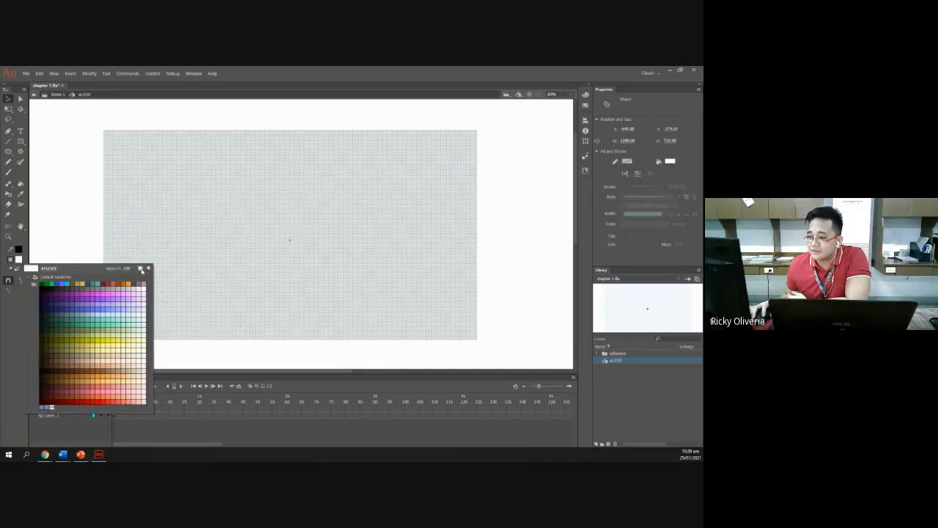
key("Escape")
left_click(18, 259)
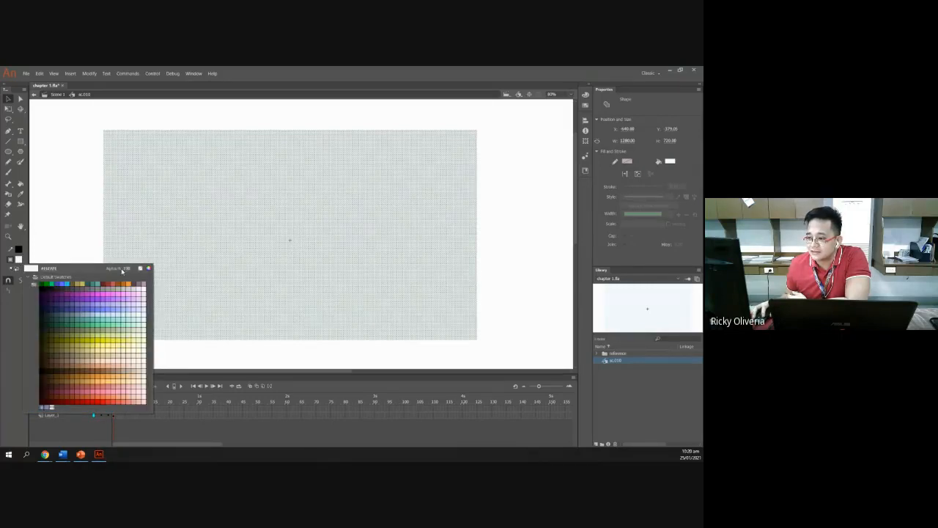
key("Escape")
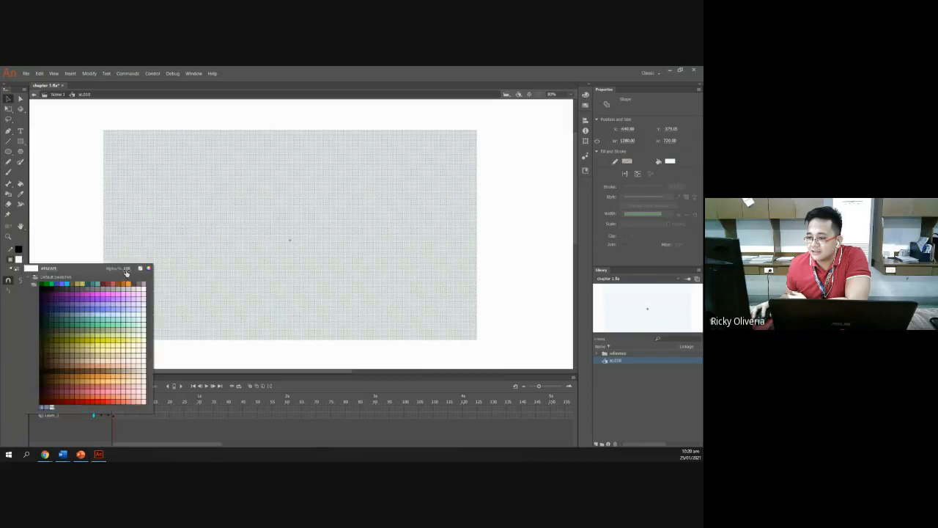
left_click_drag(126, 268, 114, 268)
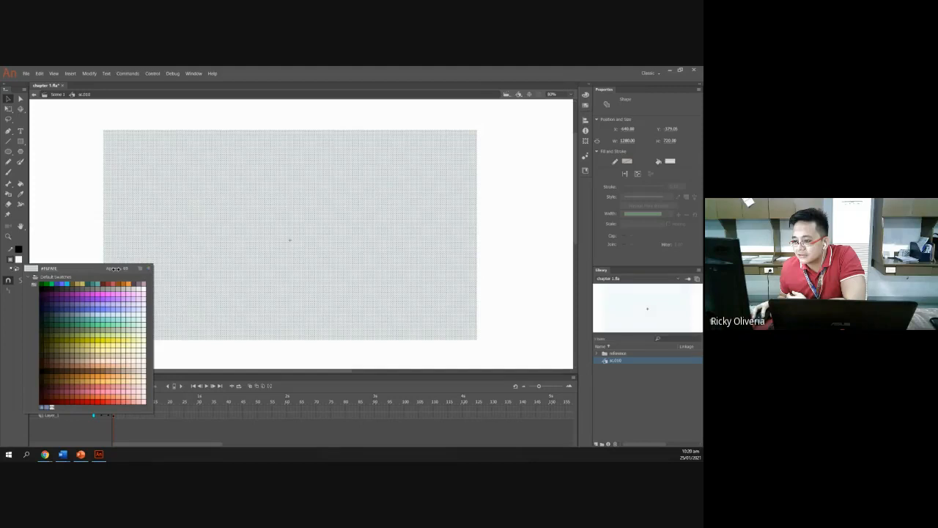
left_click_drag(115, 269, 118, 270)
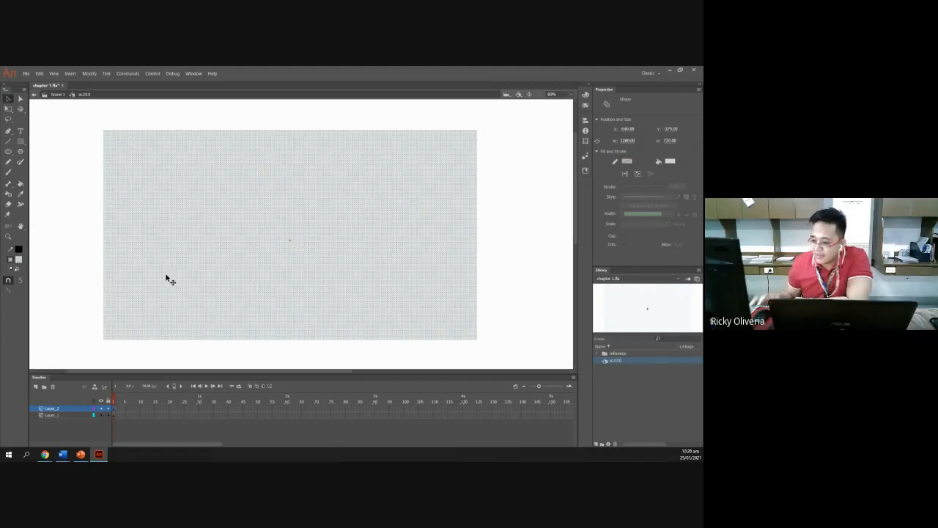
- Hide Layer_2, try moving the filled shape on Layer_1, and undo back to the original broken-apart picture
left_click(103, 416)
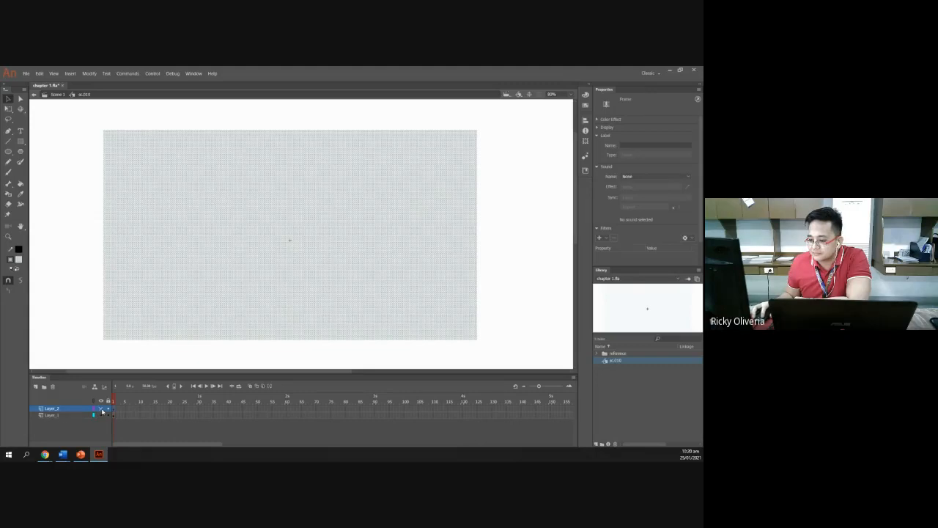
left_click(63, 415)
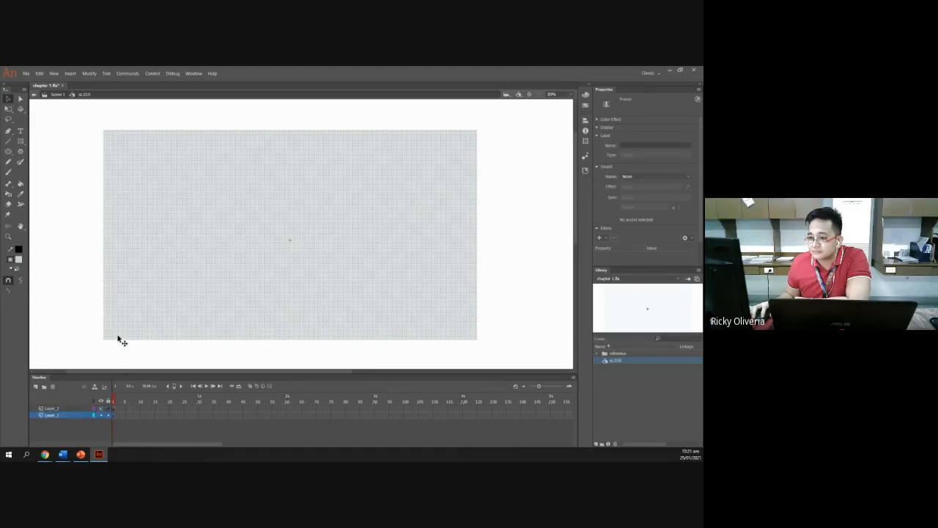
left_click_drag(261, 245, 301, 309)
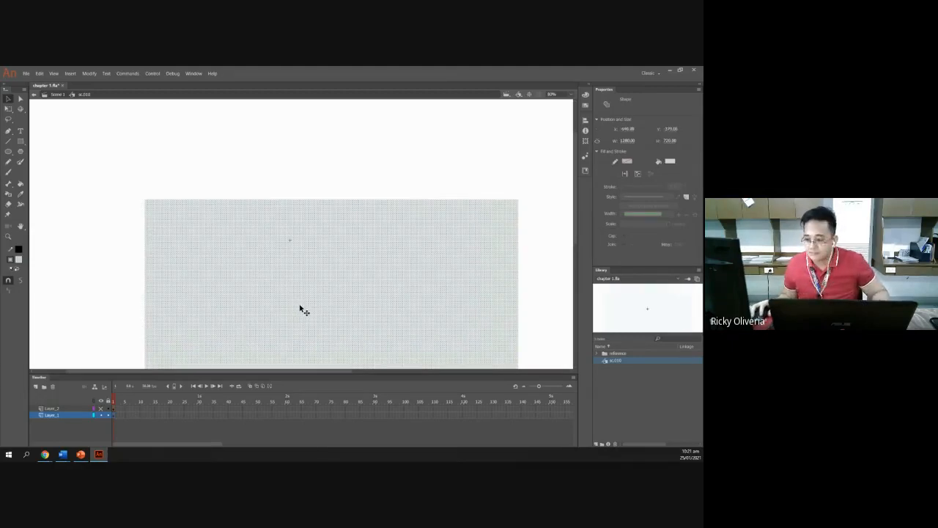
key("ctrl+z")
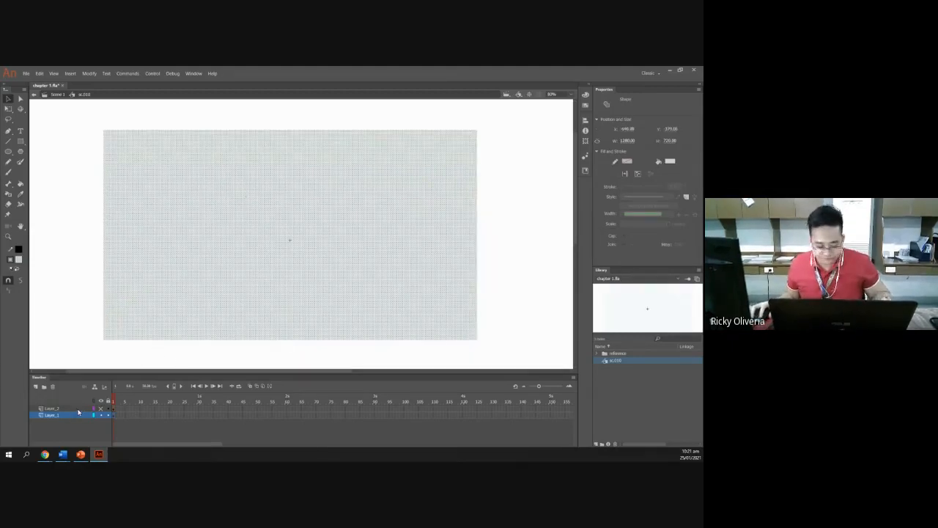
left_click(143, 368)
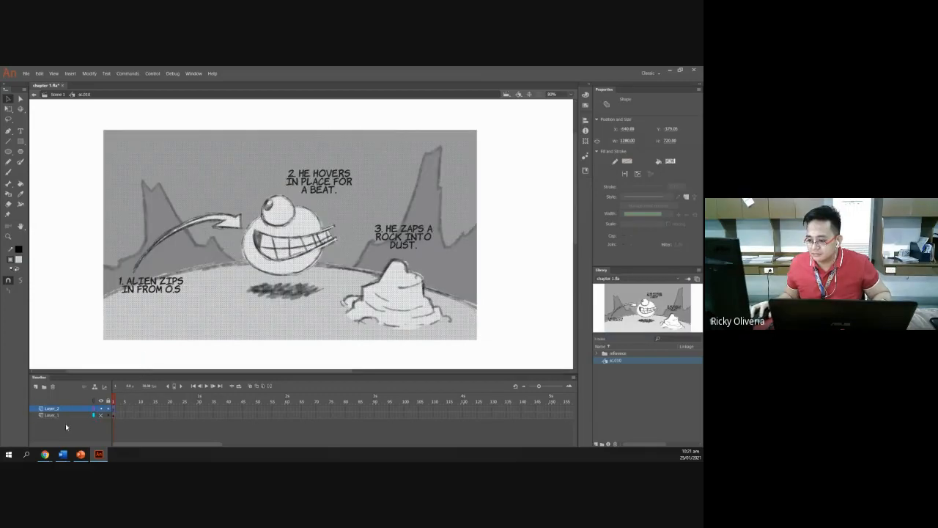
- Select Layer_1 inside sc.010 and toggle layer visibility to compare the pictures on both layers
left_click(100, 417)
left_click(135, 415)
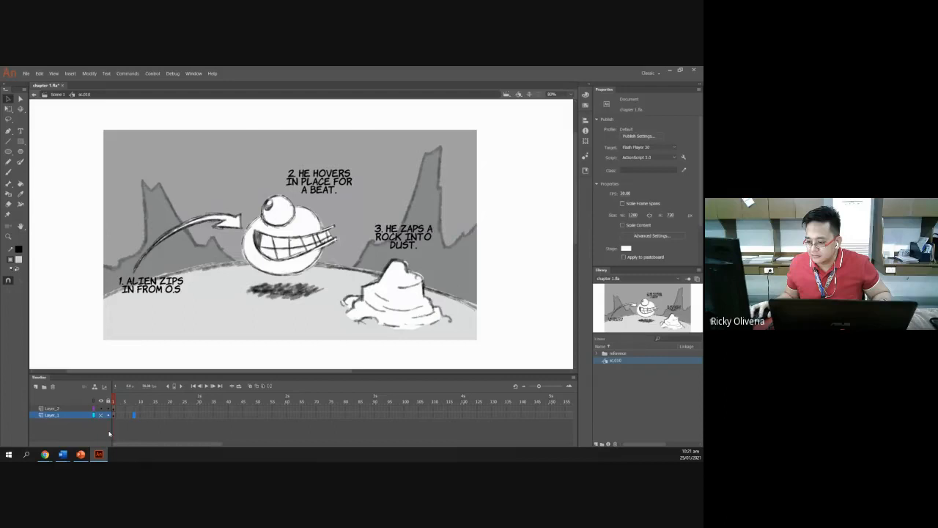
left_click(61, 422)
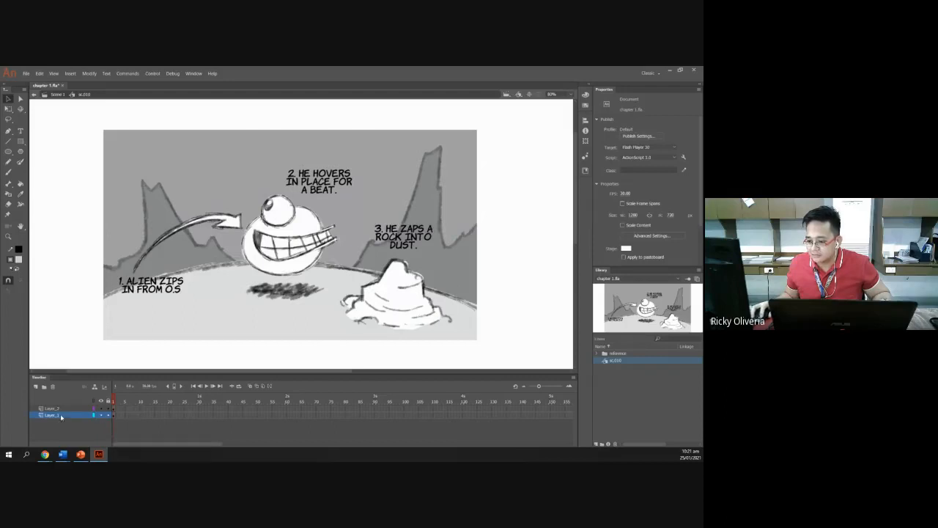
left_click(100, 412)
left_click(101, 411)
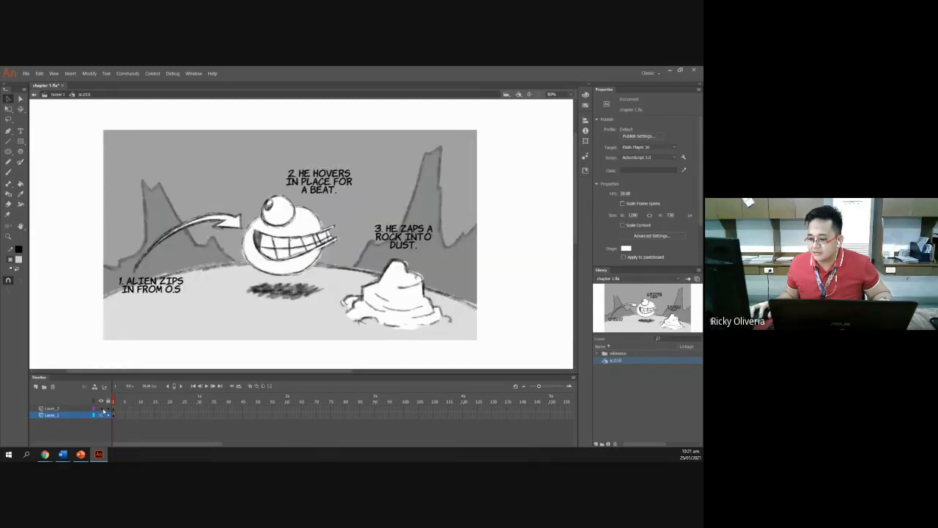
- Toggle Layer_2's visibility, recheck slide 29 of the PowerPoint lesson on the white fill and alpha, and return to Animate
left_click(101, 411)
left_click(101, 411)
left_click(81, 454)
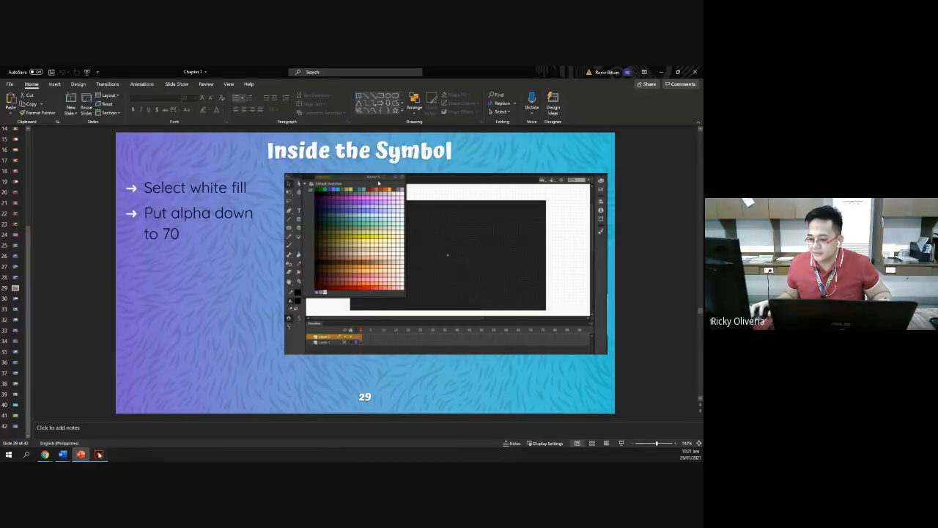
left_click(99, 454)
- Select the broken-apart picture on Layer_2, change its fill to a near-white swatch at 70% alpha, and deselect it
left_click(70, 408)
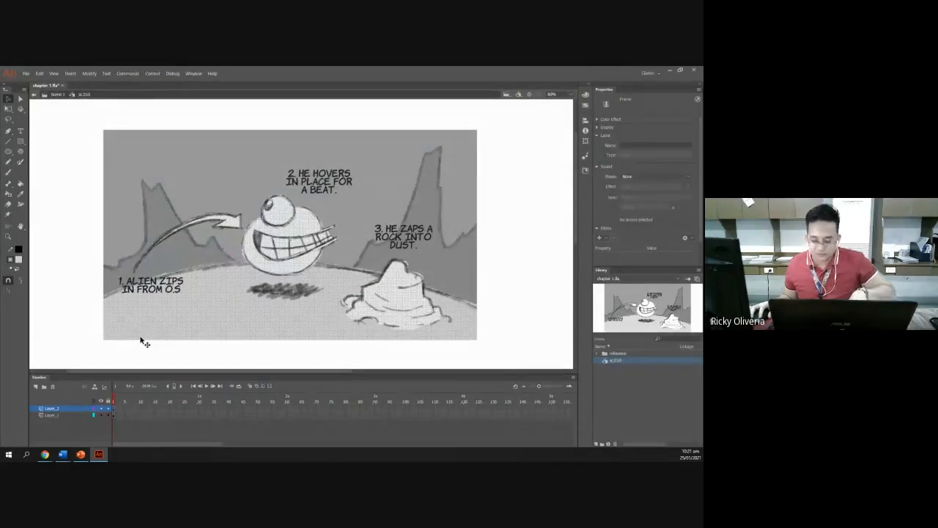
left_click(19, 261)
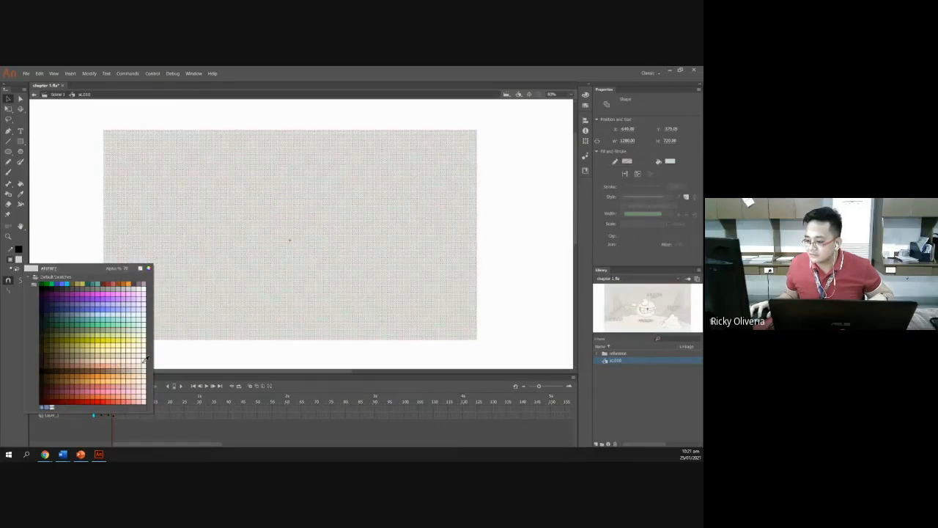
left_click(146, 292)
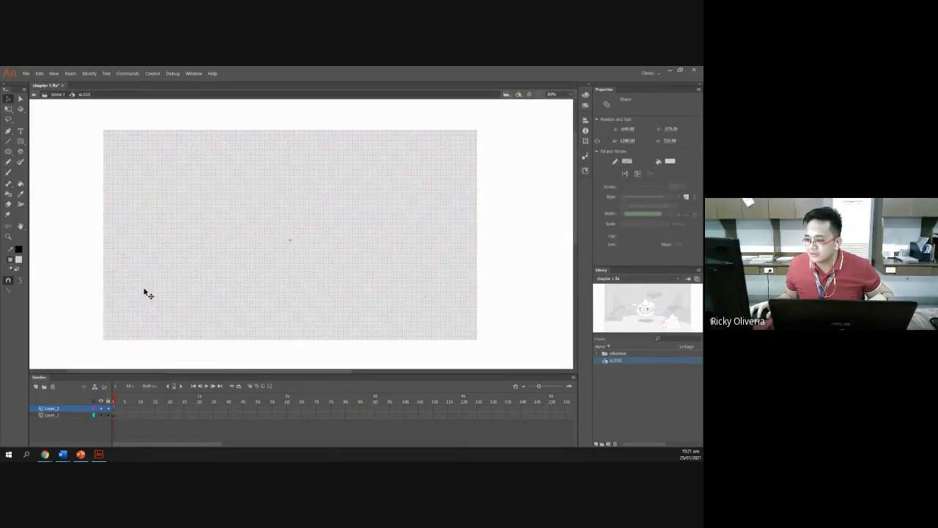
left_click(86, 216)
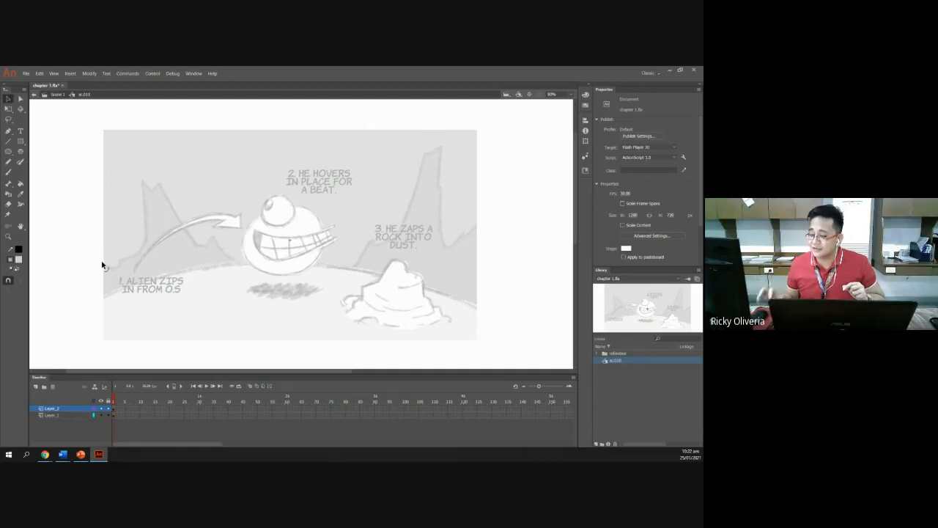
- Hide and show Layer_2 repeatedly to compare the original picture with its semi-transparent white overlay
left_click(101, 408)
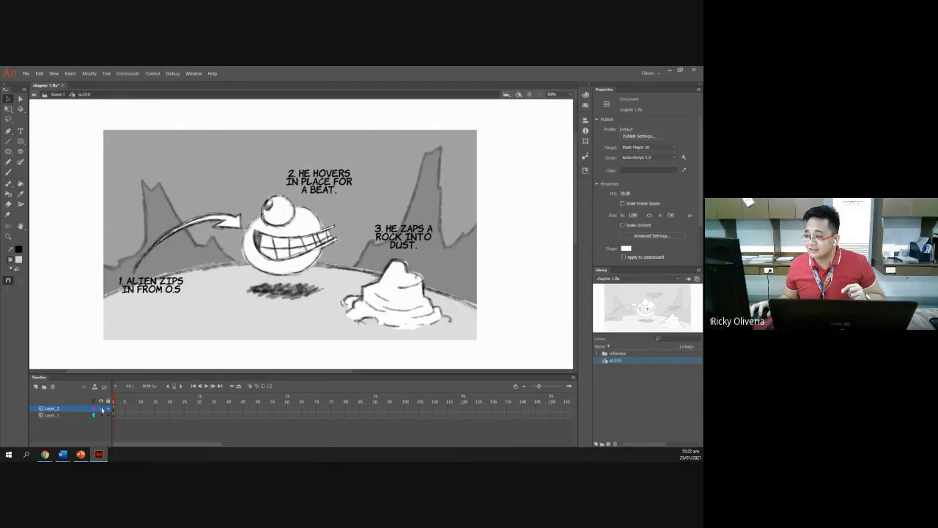
left_click(102, 409)
left_click(102, 409)
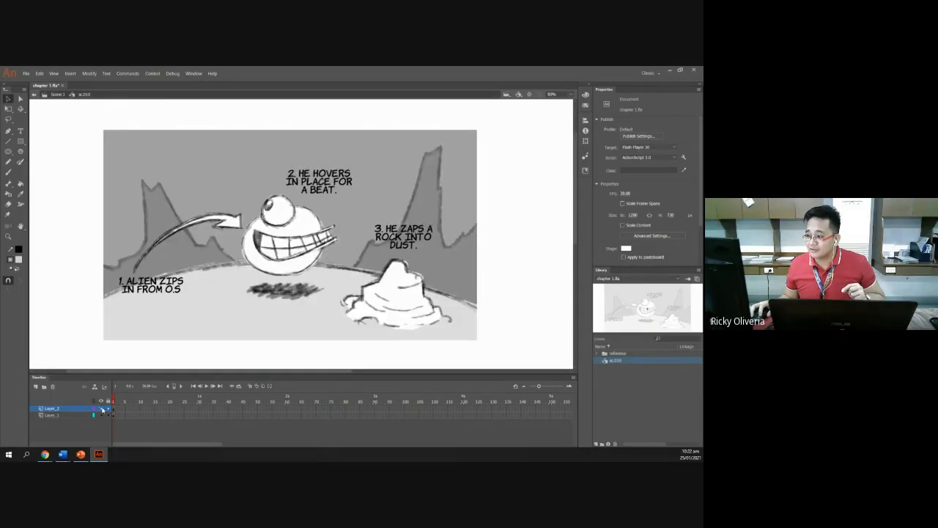
left_click(101, 409)
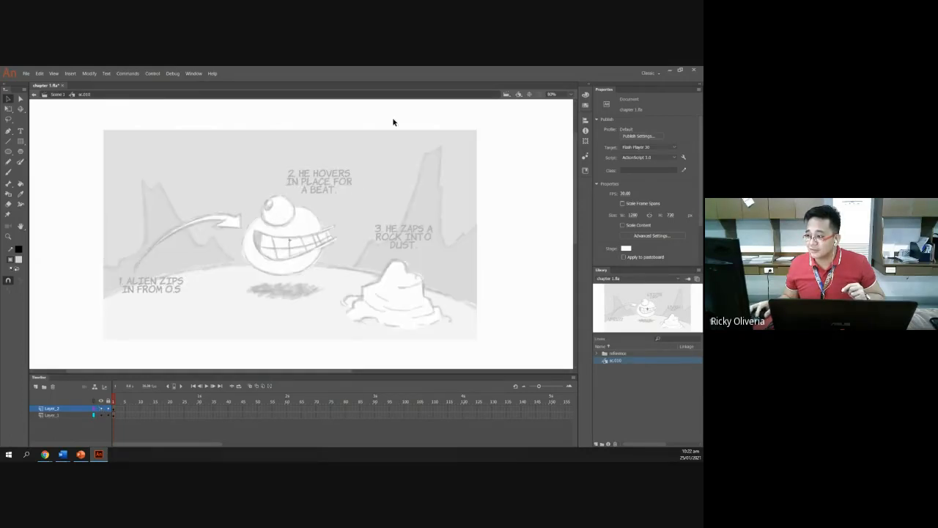
left_click(102, 409)
left_click(102, 409)
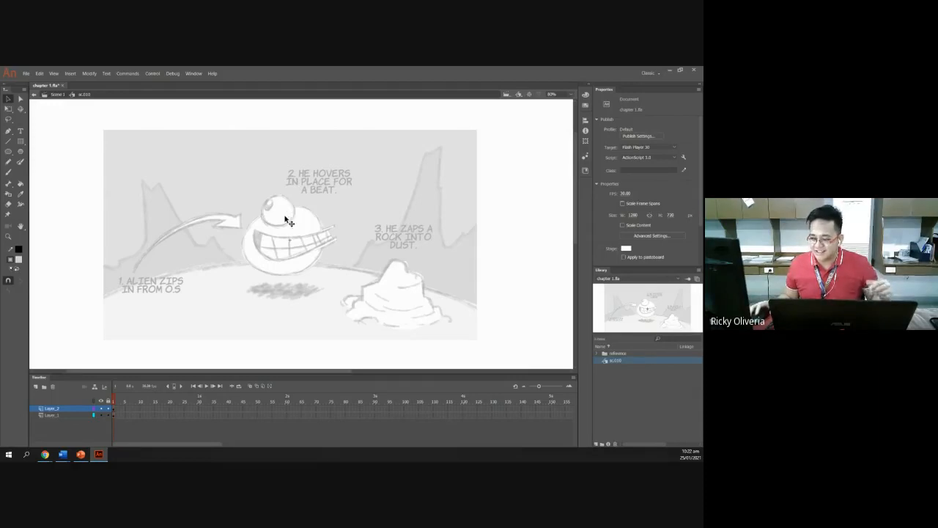
- Switch to the PowerPoint lesson, read slide 30 on adding, renaming and colour-coding layers, and return to Animate
left_click(81, 454)
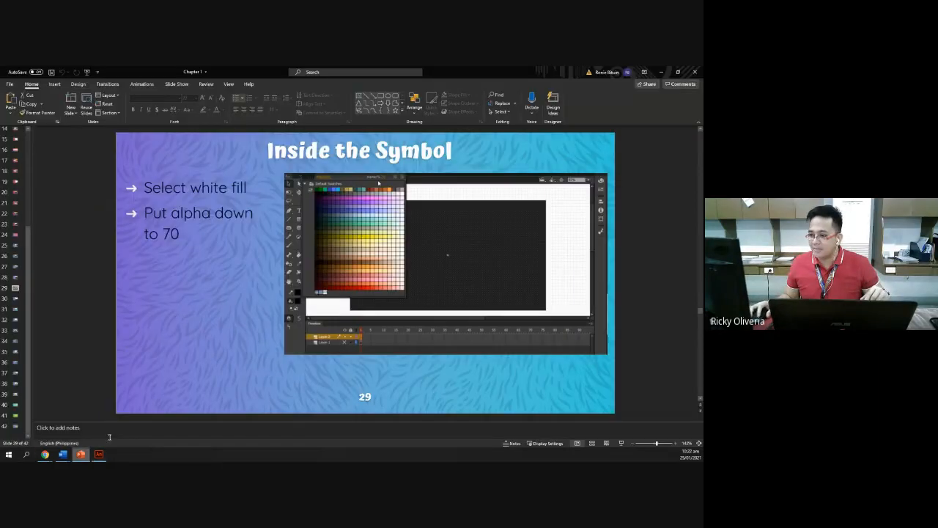
left_click(14, 299)
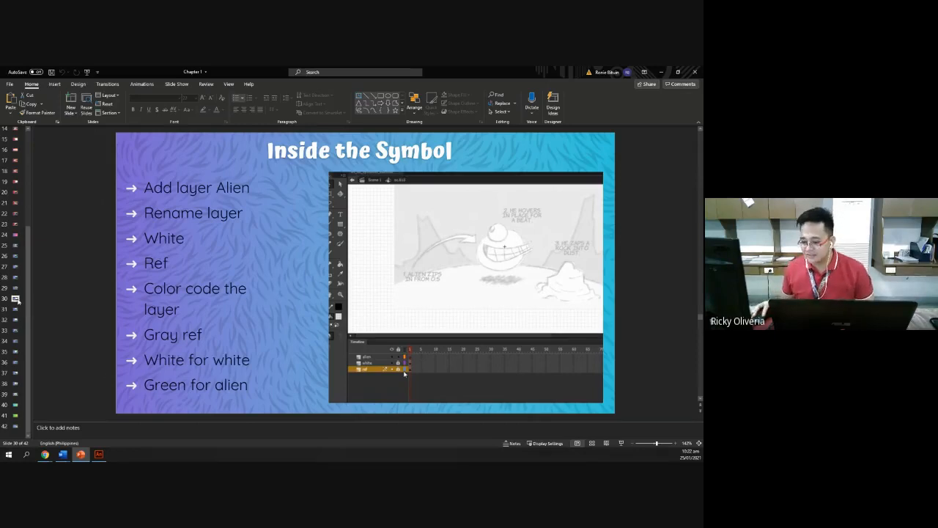
left_click(99, 454)
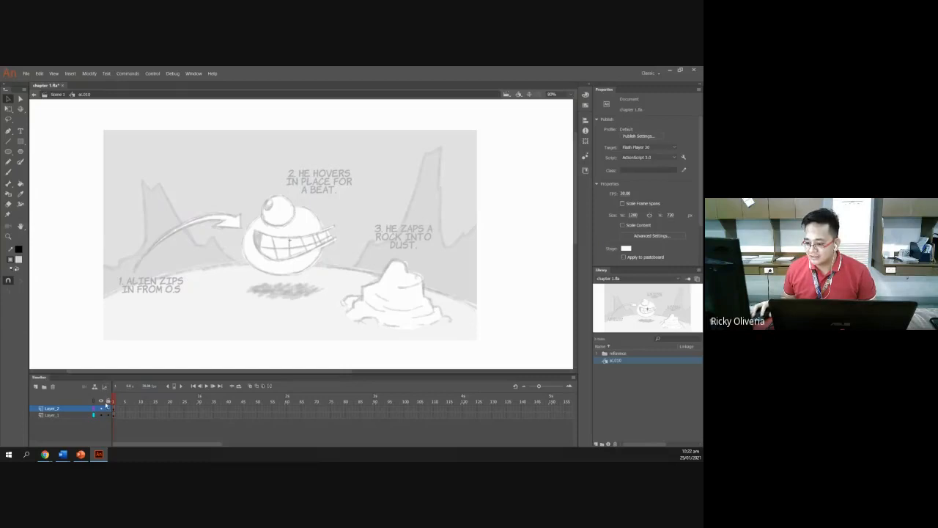
- Add a new layer above Layer_2 inside sc.010 and name it Alien
left_click(36, 388)
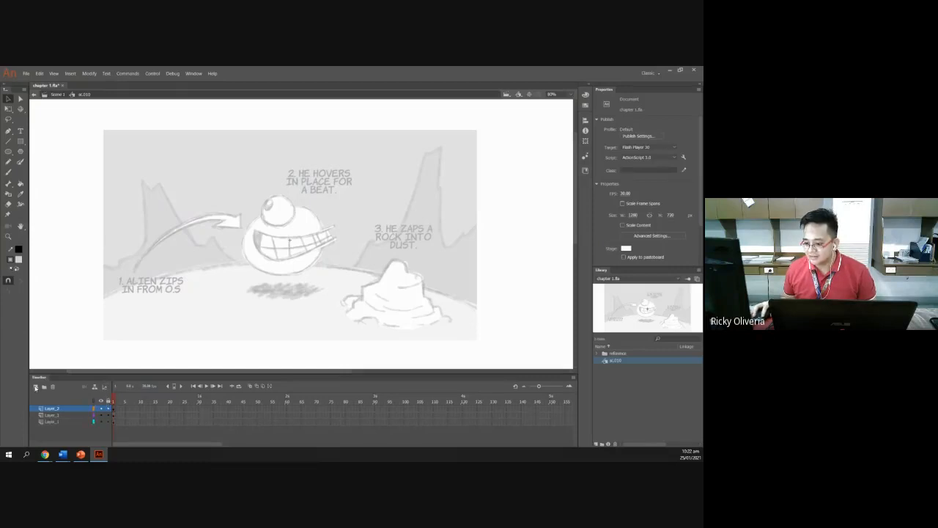
double_click(67, 408)
type("alien")
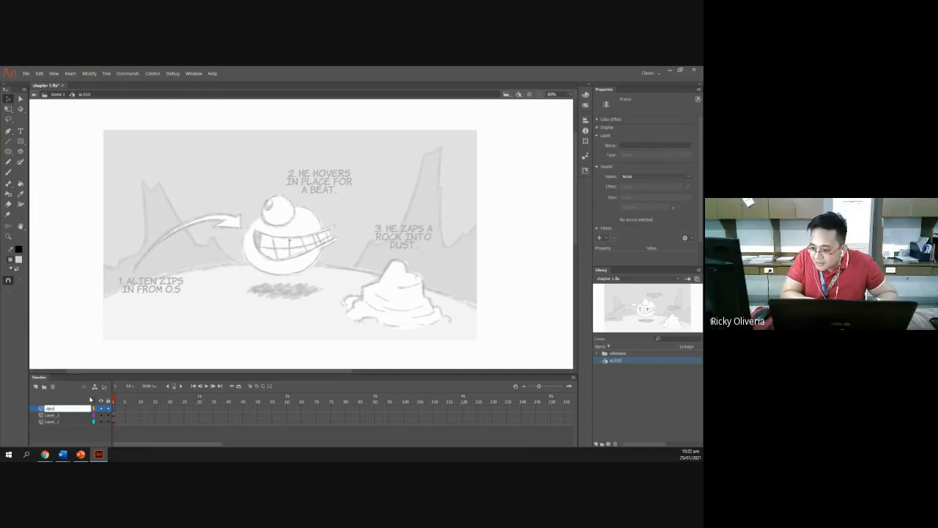
key("Return")
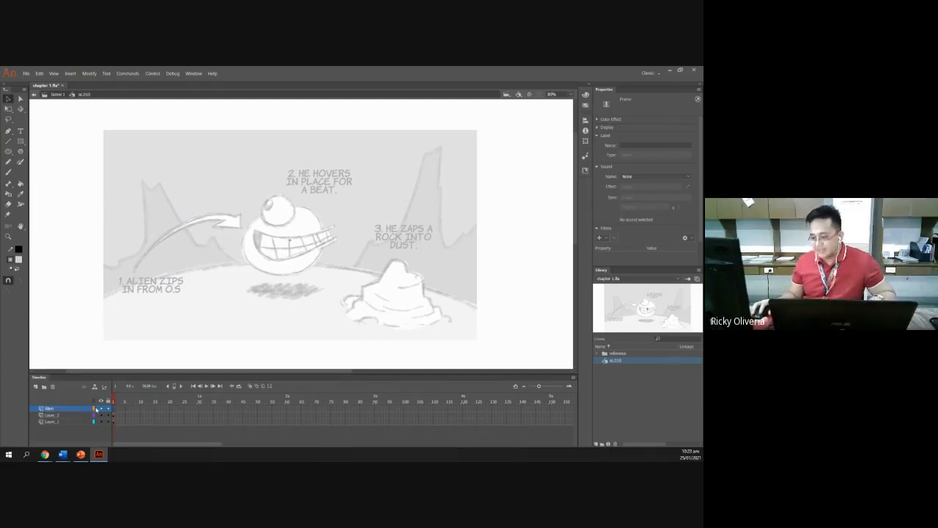
- Rename Layer_2 as white and Layer_1 as ref
left_click(51, 416)
double_click(50, 415)
type("white")
key("Return")
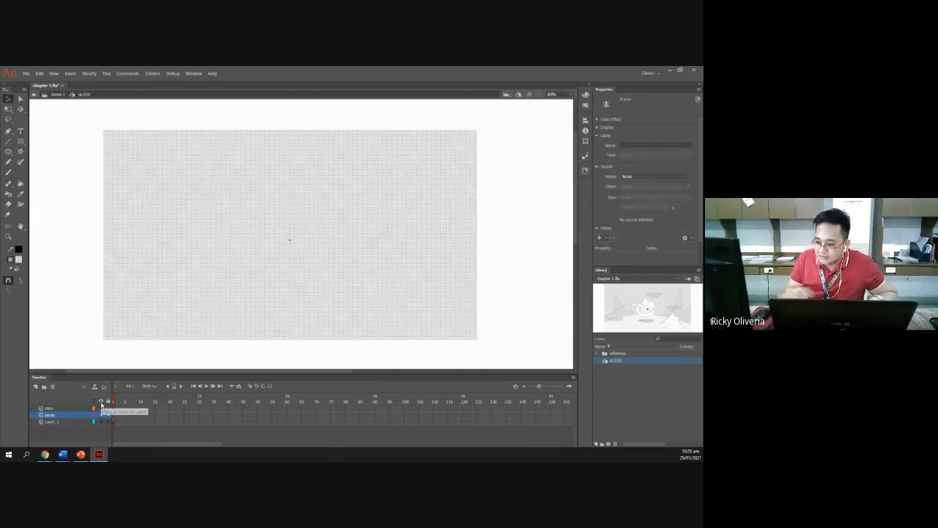
left_click(49, 422)
double_click(49, 422)
type("ref")
key("Return")
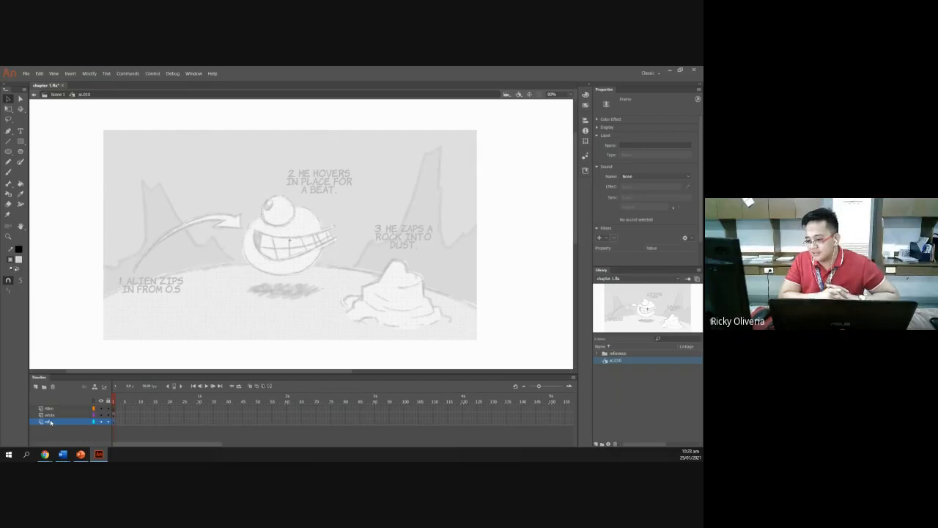
left_click(71, 437)
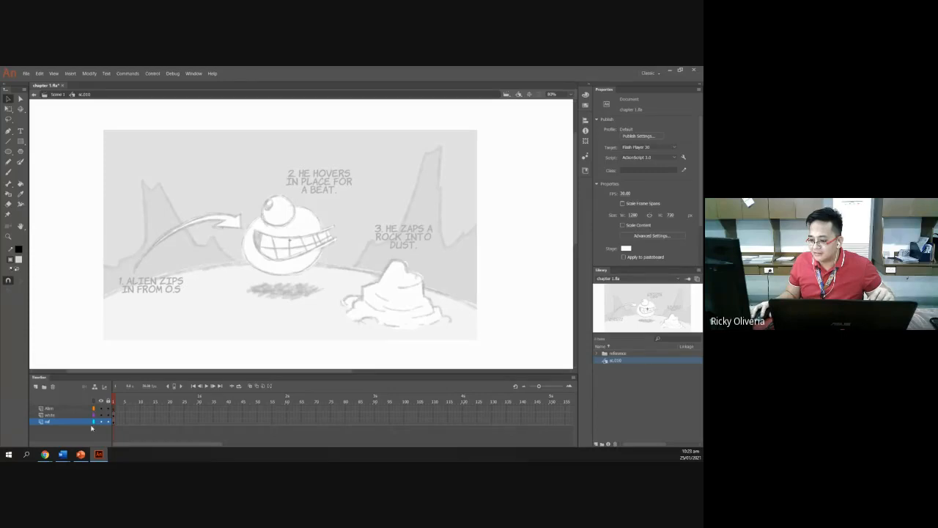
- Open the layer properties of the ref layer, leaving its outline view off
left_click(94, 422)
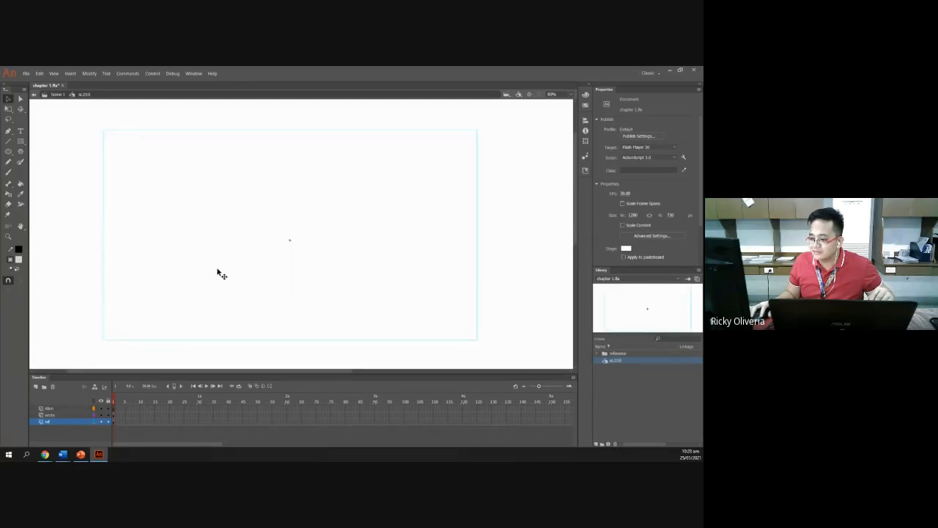
left_click(94, 422)
double_click(93, 422)
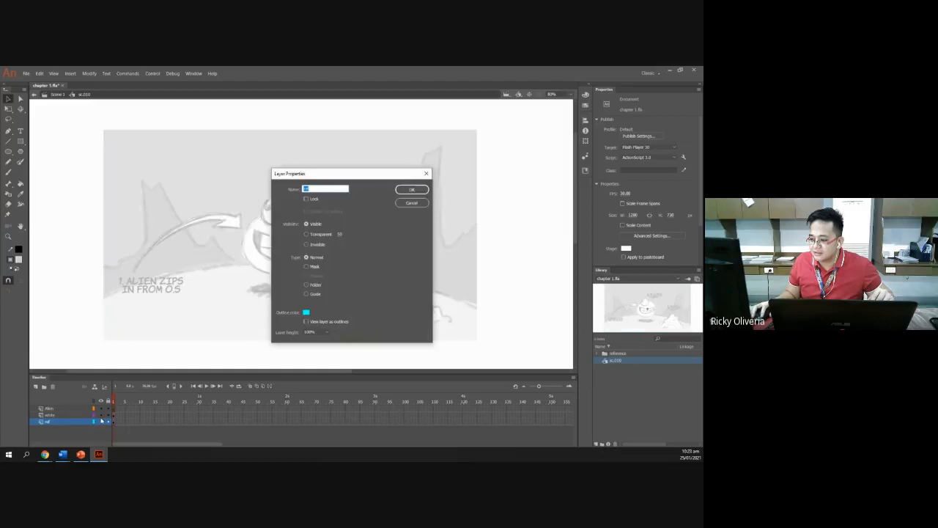
- Set the outline color of the ref layer to gray in its layer properties
left_click(306, 312)
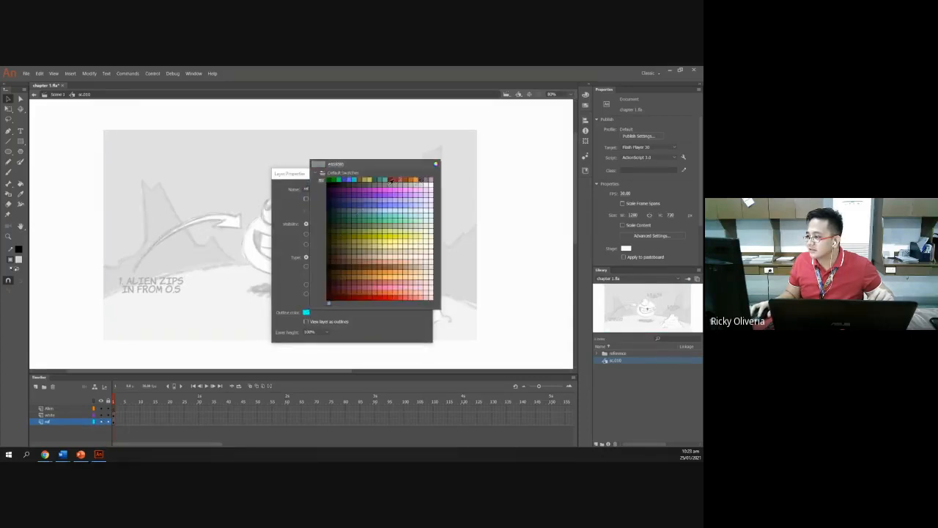
left_click(393, 182)
left_click(412, 189)
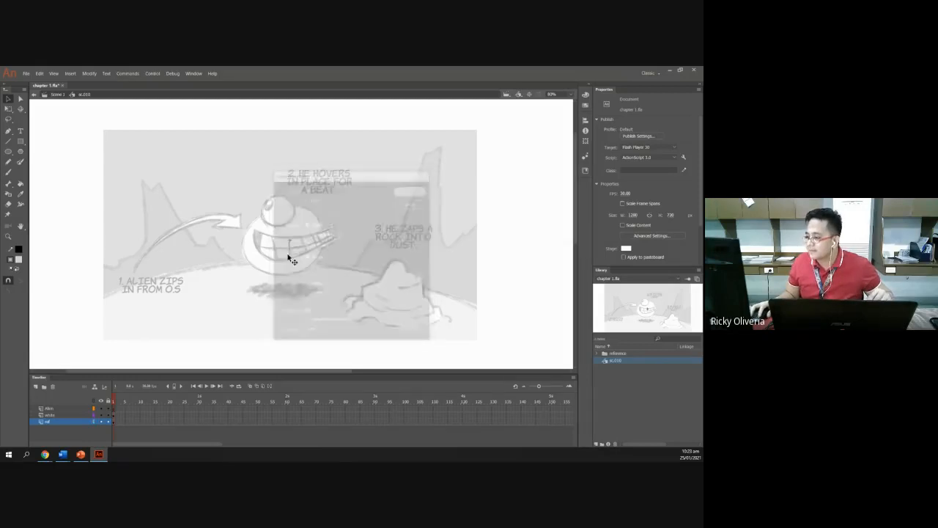
- Set the outline color of the white layer to white in its layer properties
double_click(94, 420)
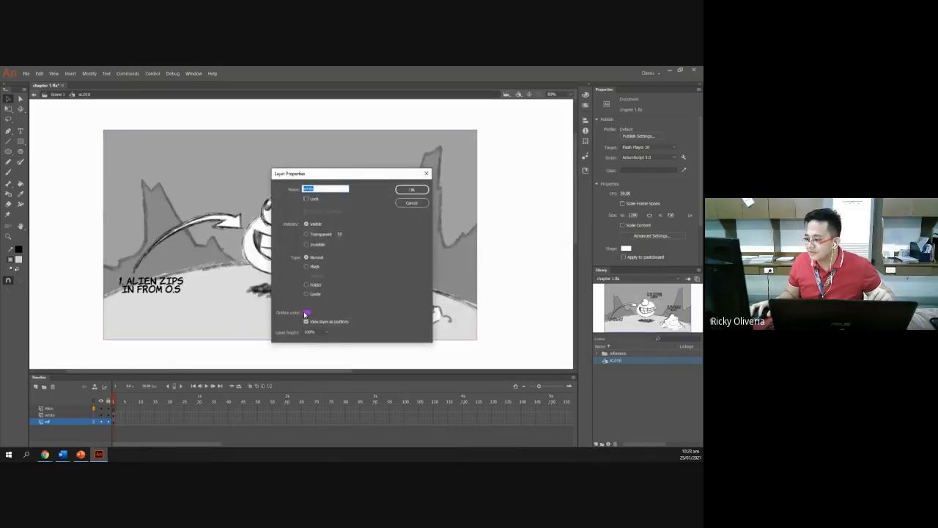
left_click(305, 314)
left_click(432, 183)
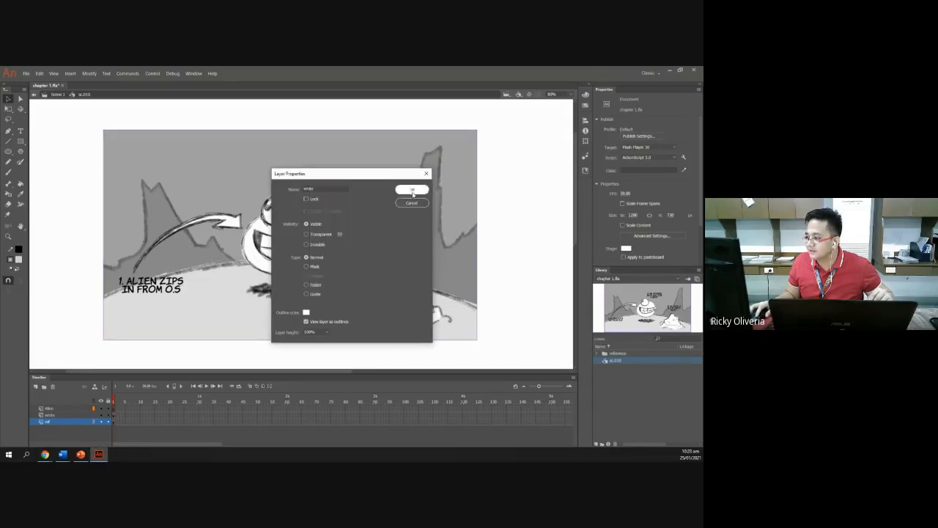
left_click(428, 190)
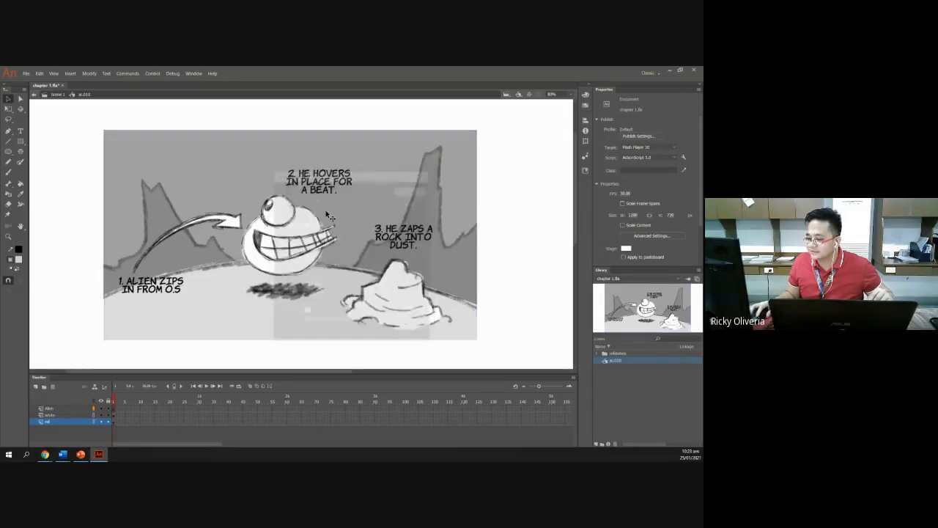
- Set the Alien layer's outline color to green and turn off outline view for the white layer
double_click(93, 414)
left_click(307, 312)
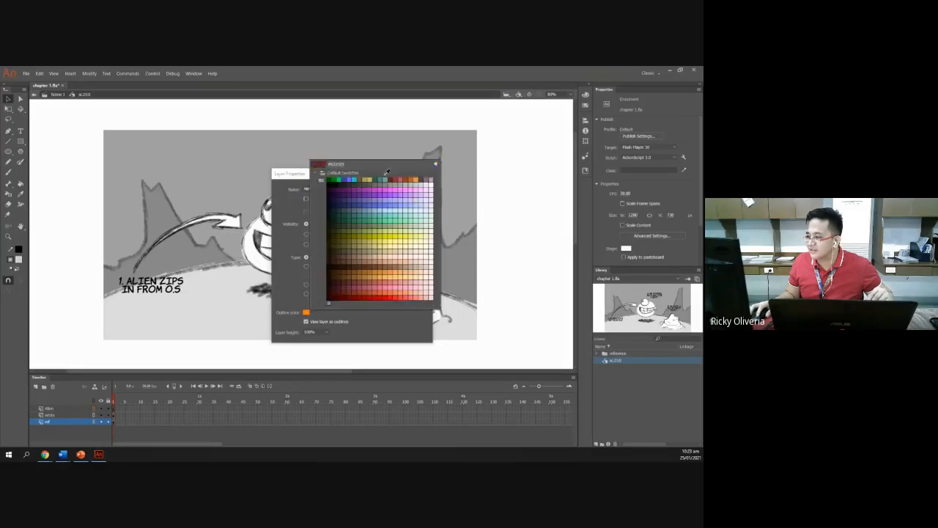
left_click(336, 177)
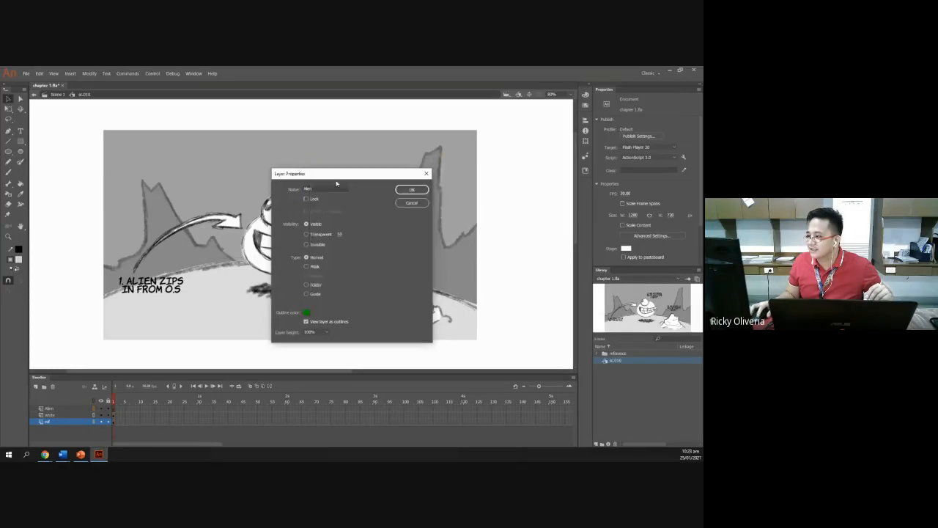
left_click(419, 190)
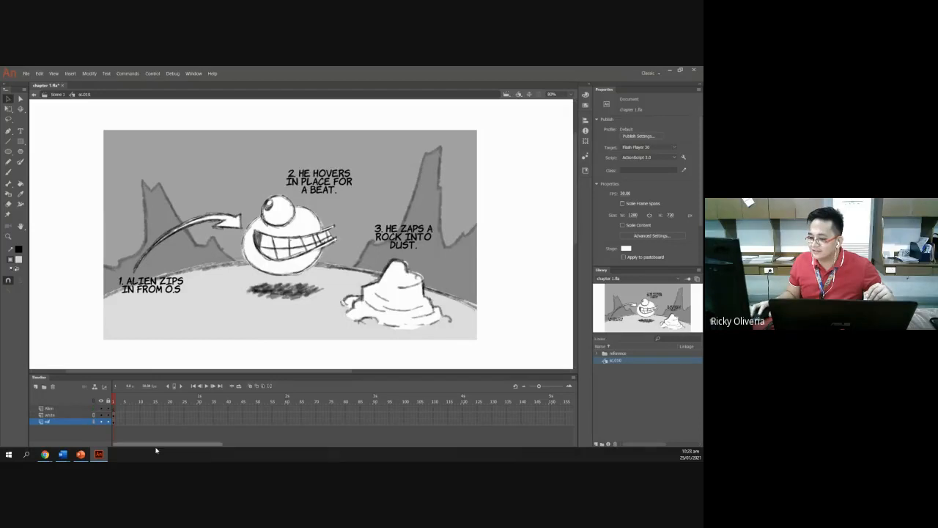
left_click(94, 416)
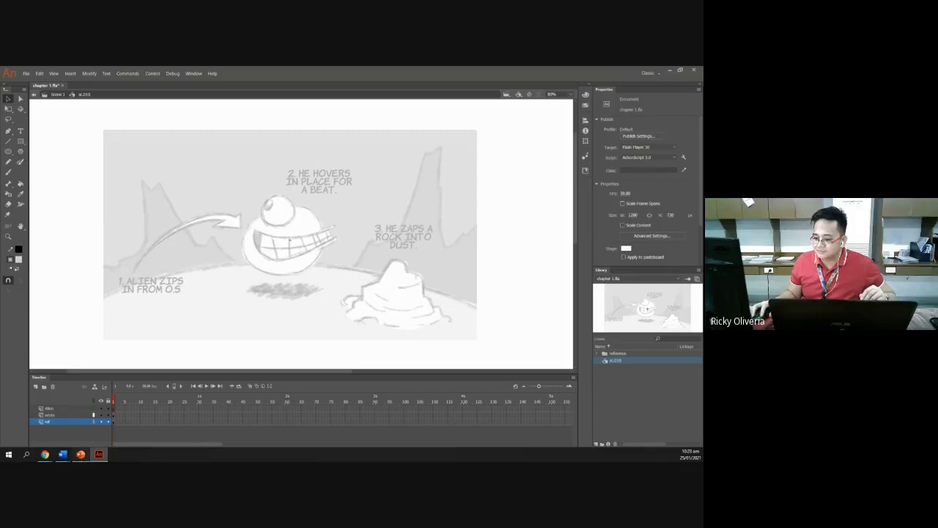
- Switch to the PowerPoint presentation, read slide 31 on drawing the alien, and return to Animate
left_click(81, 454)
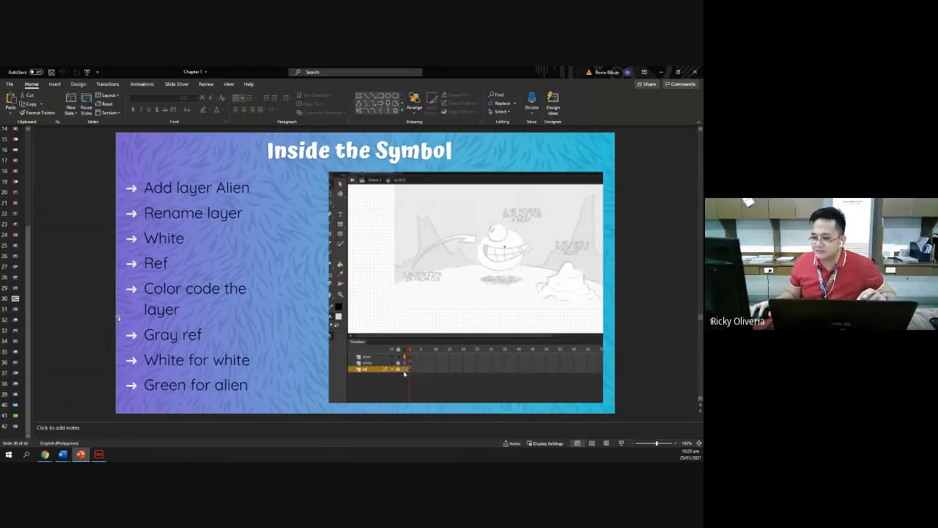
left_click(15, 309)
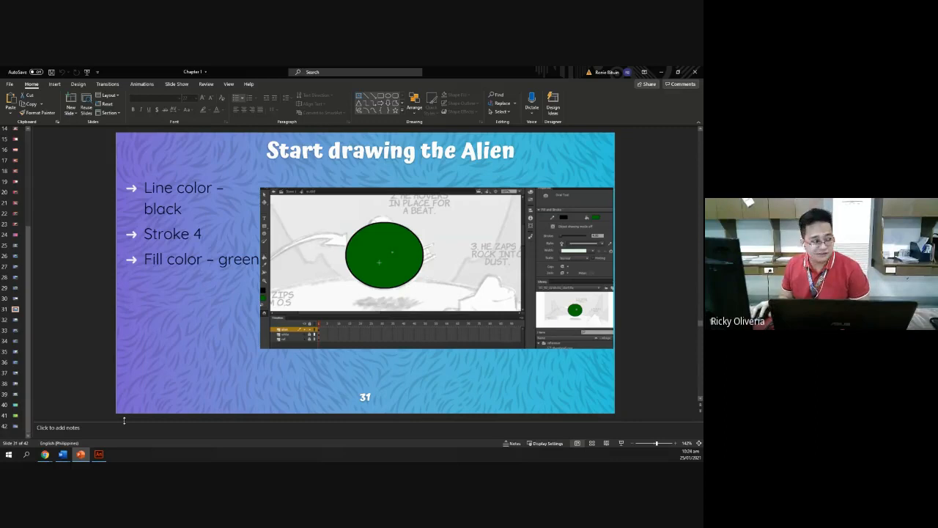
left_click(99, 454)
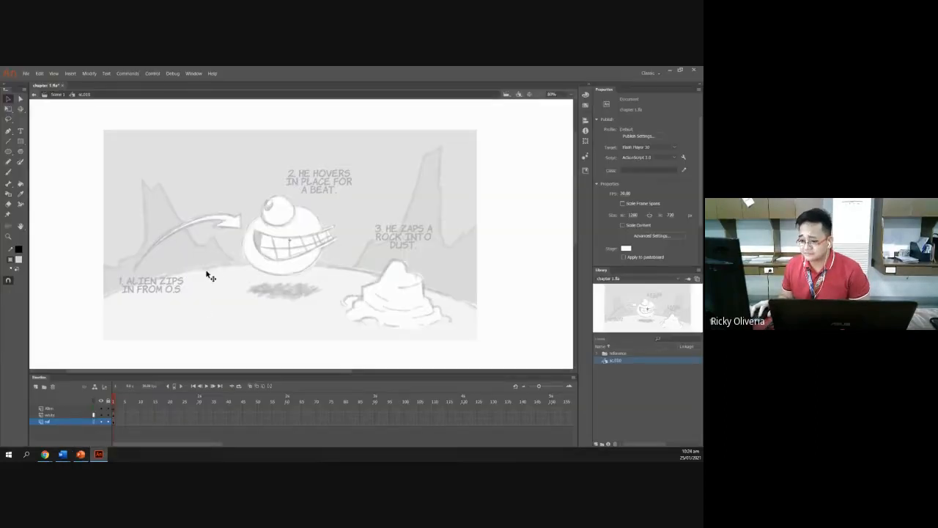
- Make the Alien layer active and set the stroke color to black and the fill color to green
left_click(67, 409)
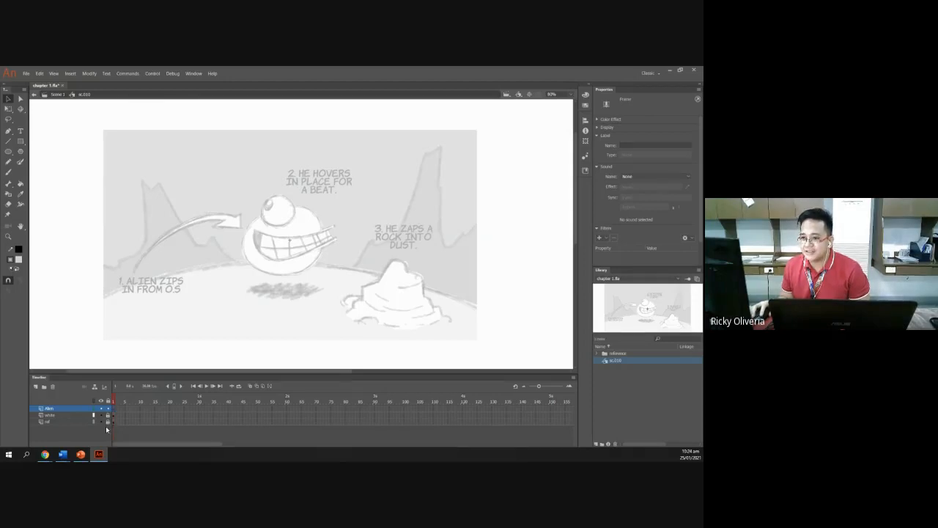
left_click(18, 250)
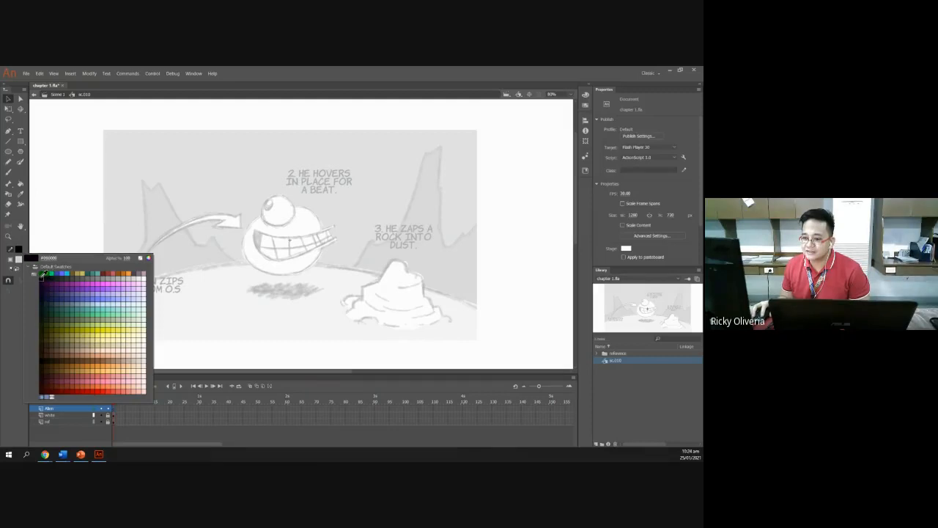
left_click(42, 274)
left_click(18, 260)
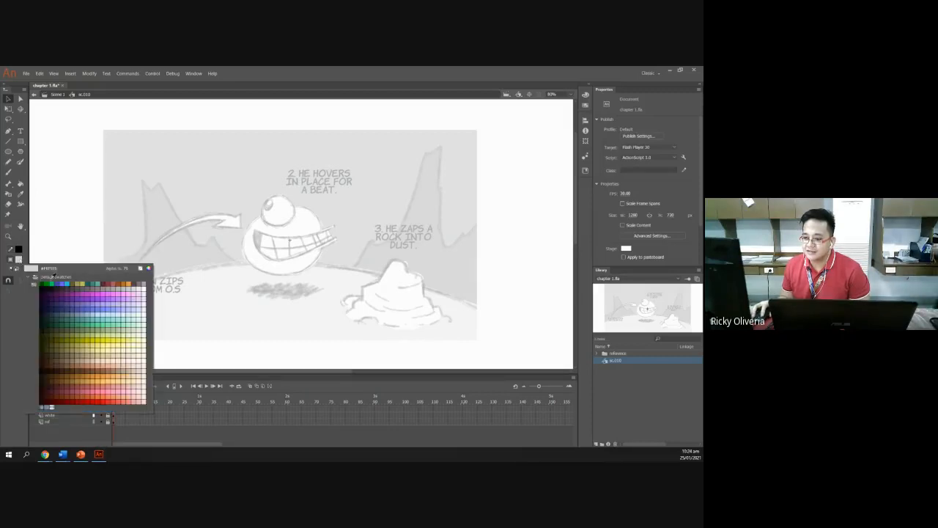
left_click(47, 285)
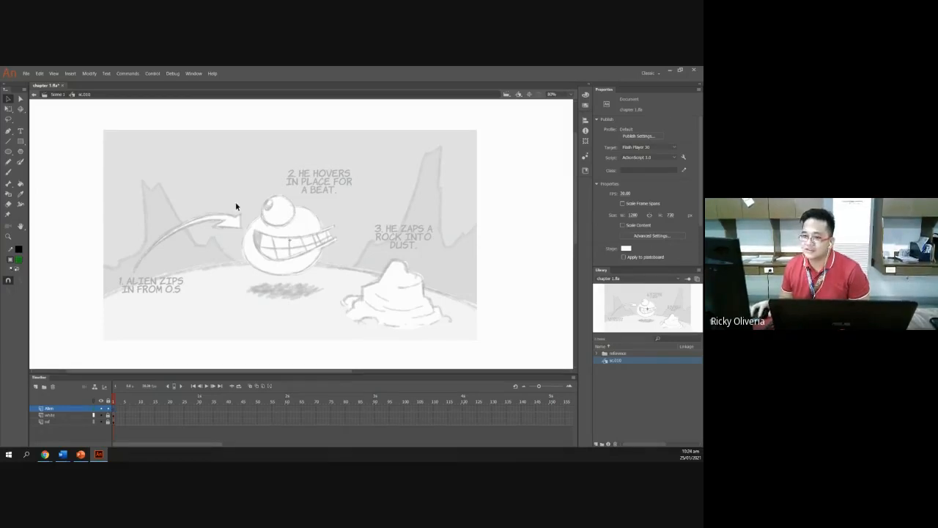
- Choose the Oval tool and set its stroke size to 4
left_click(8, 151)
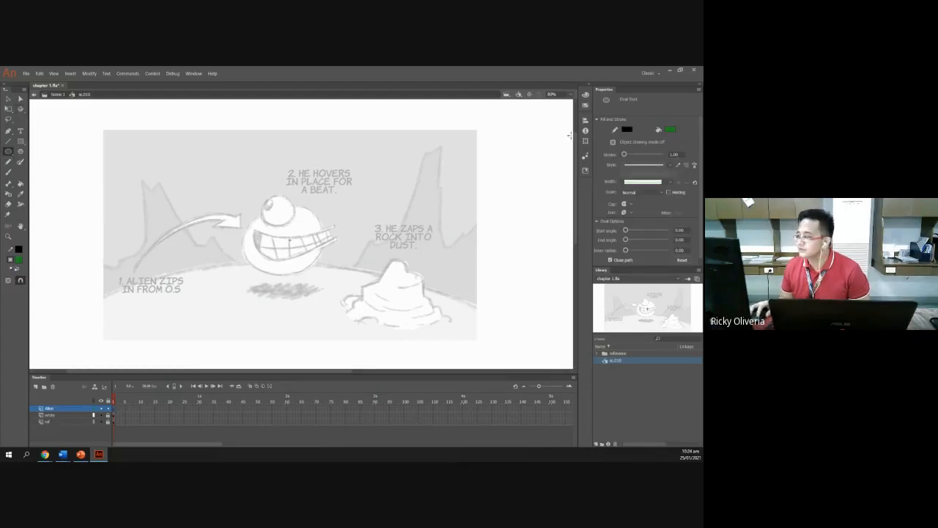
left_click(682, 152)
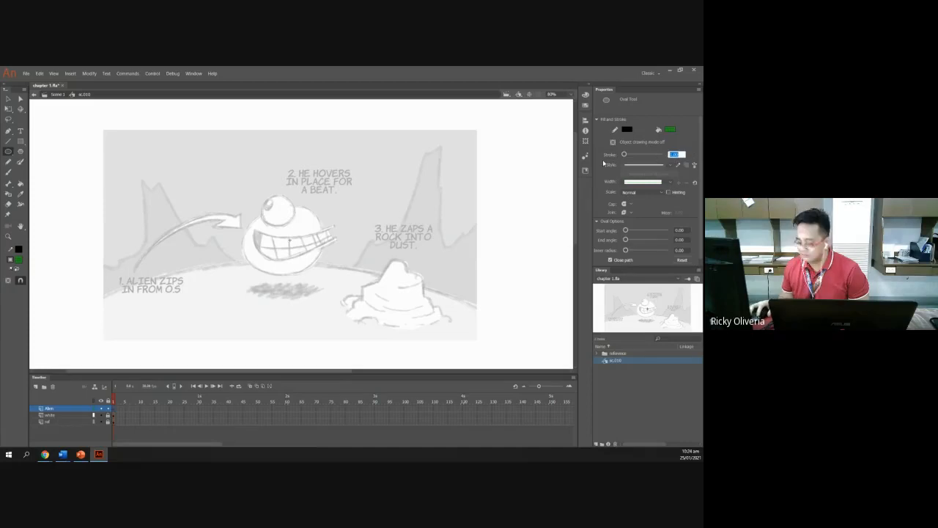
type("4")
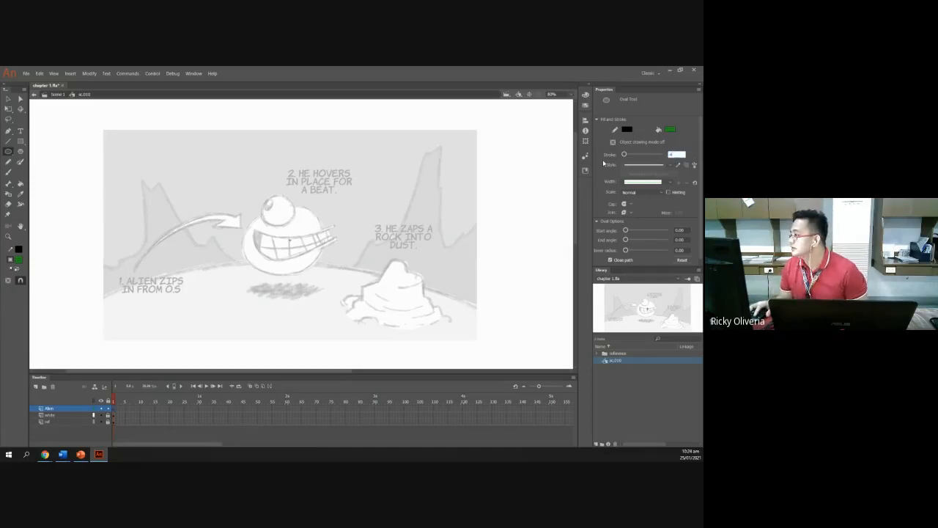
key("Return")
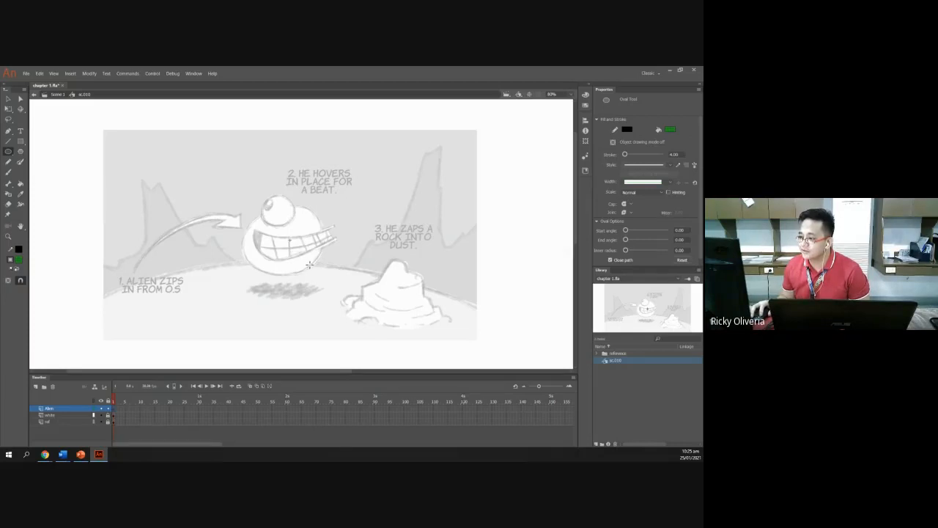
- Draw a trial oval over the alien's eye and mouth and compare it in filled and outline view
left_click_drag(309, 253, 239, 191)
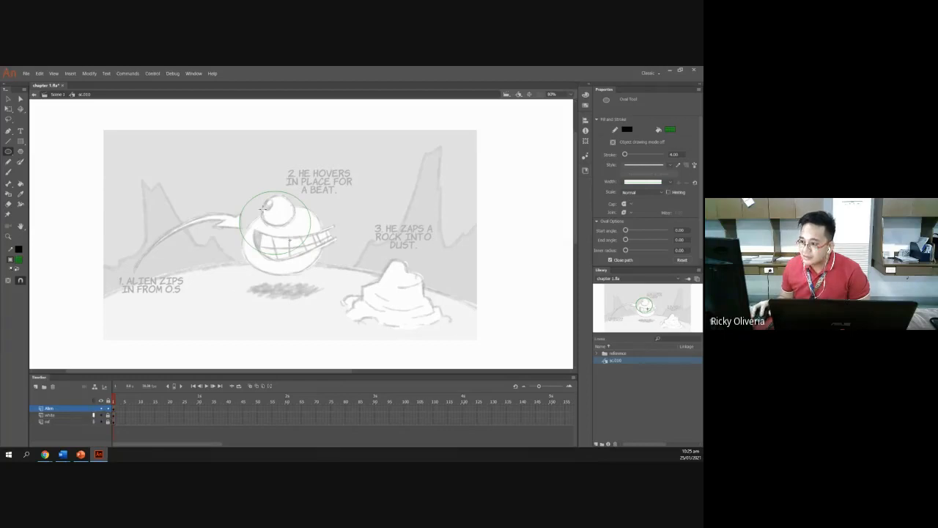
left_click(94, 413)
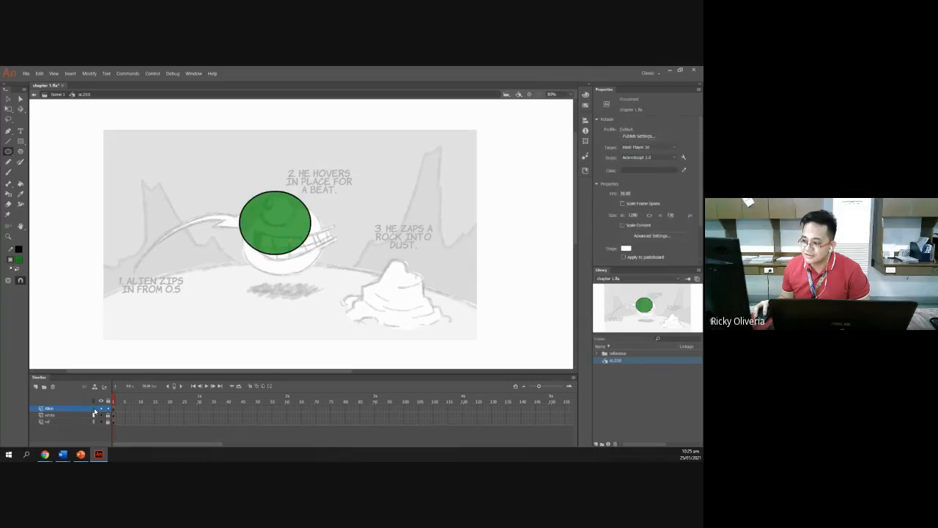
double_click(94, 413)
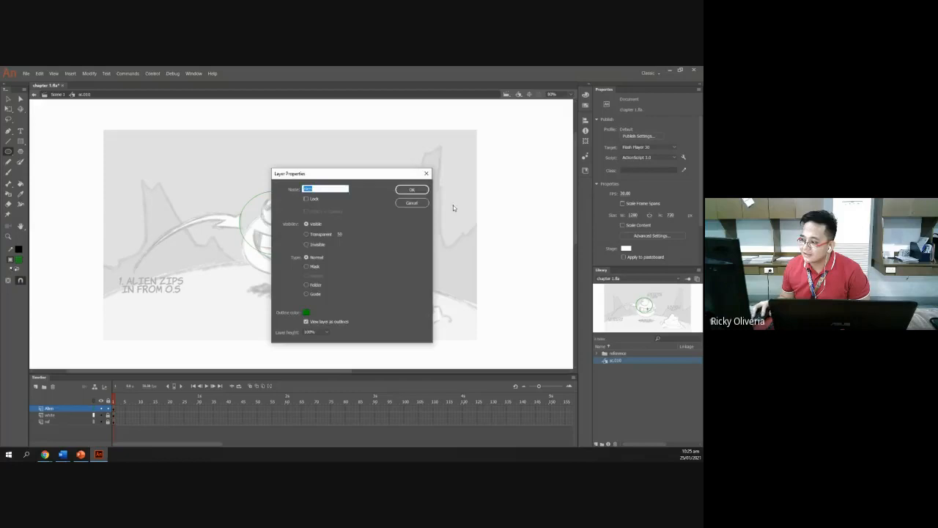
key("Escape")
left_click(94, 412)
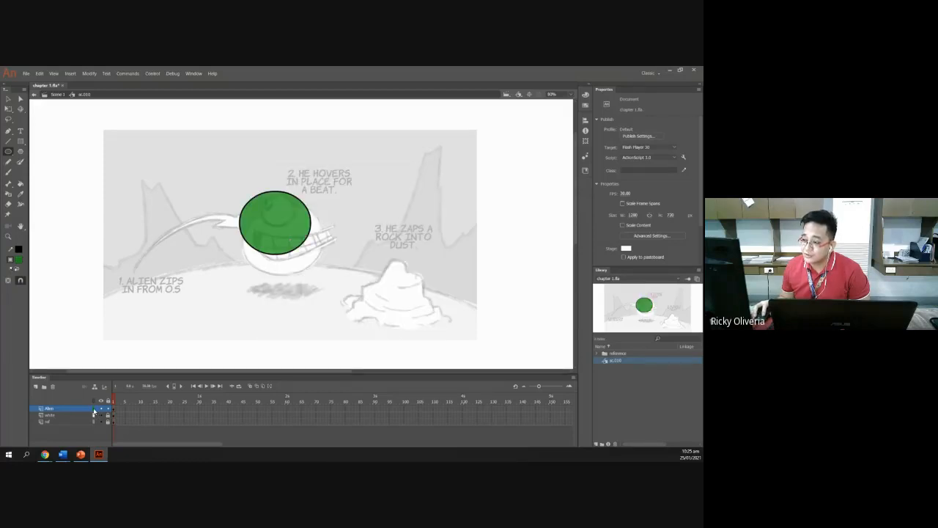
left_click(94, 413)
left_click(94, 412)
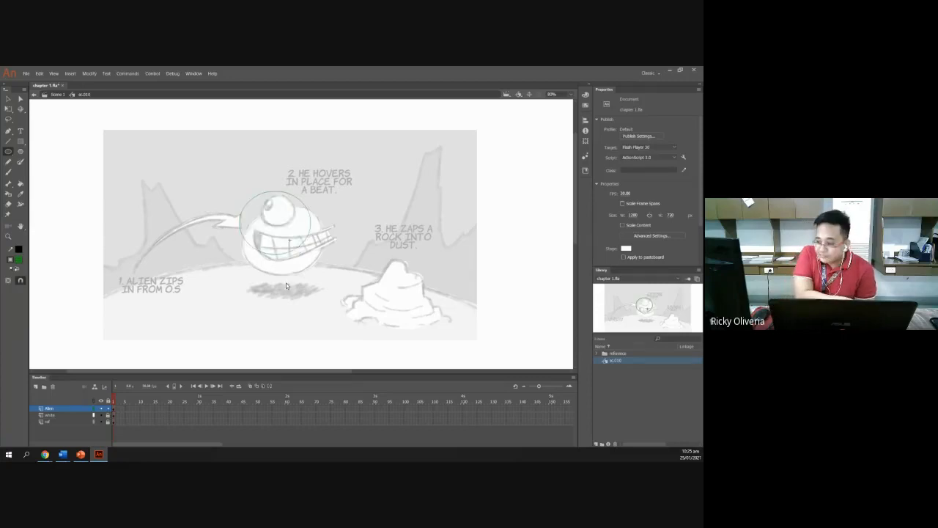
- Undo the trial oval drawn on the Alien layer
key("ctrl+z")
key("ctrl+y")
key("ctrl+z")
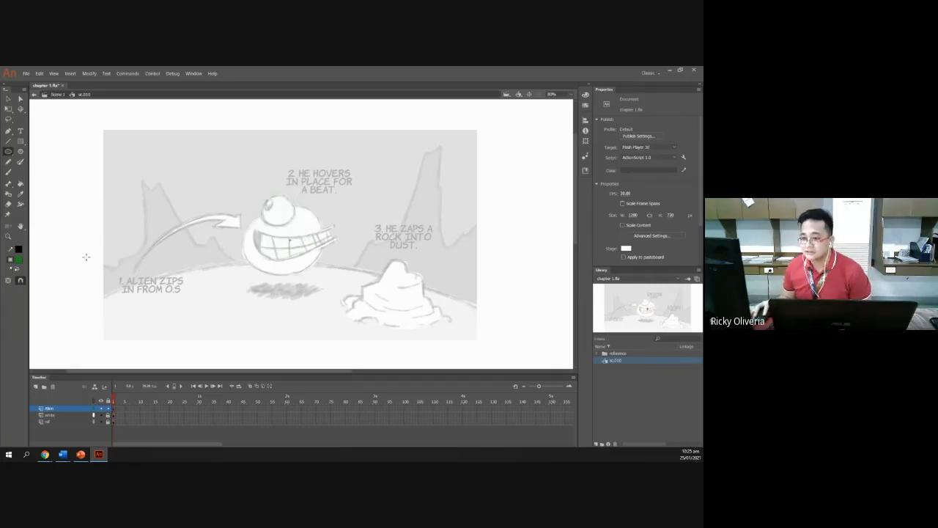
- Adjust the green fill's alpha and draw an oval about 252 by 233 px over the alien's body
left_click(19, 259)
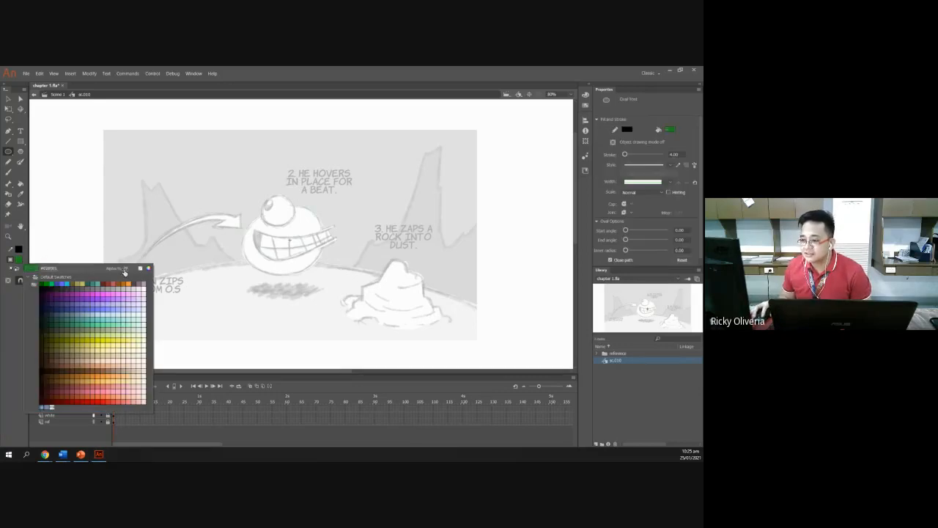
key("Escape")
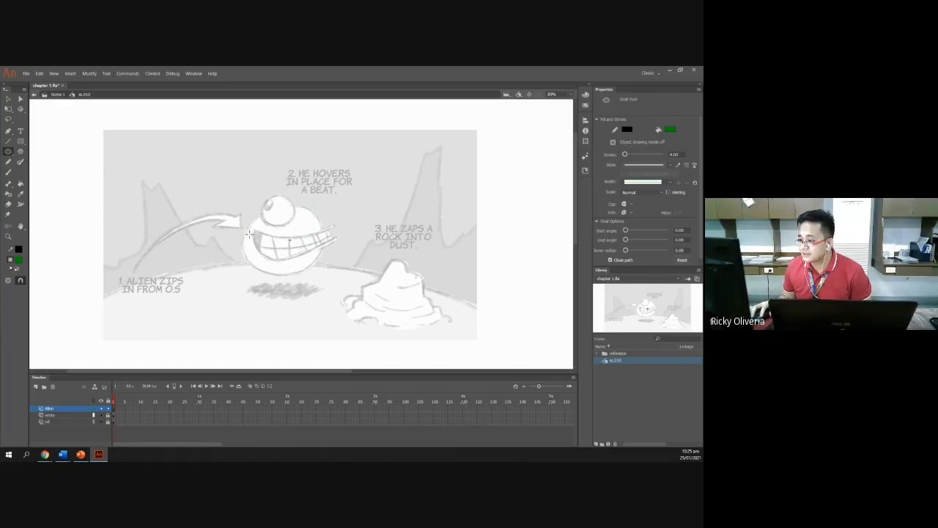
left_click_drag(253, 215, 327, 287)
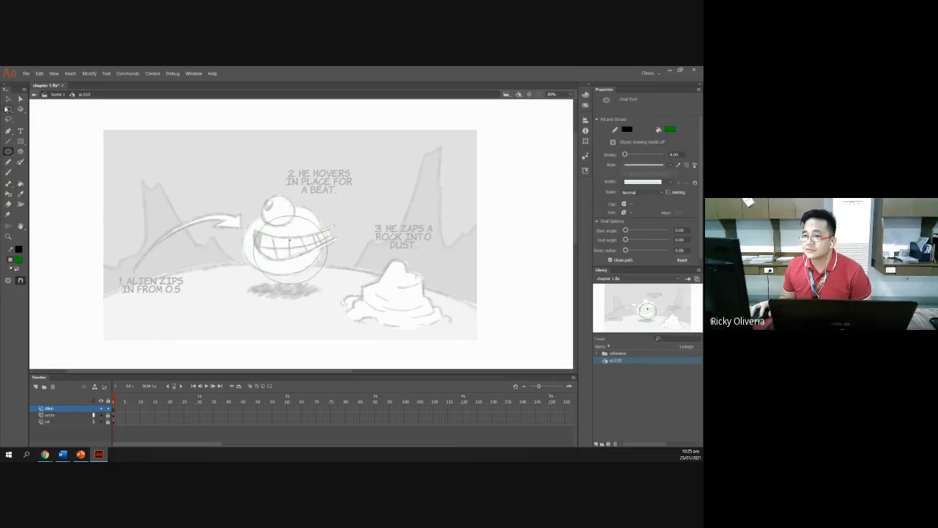
- Move the oval, fill and stroke together, so it lines up with the alien's sketched body
left_click(9, 99)
left_click_drag(224, 194, 302, 277)
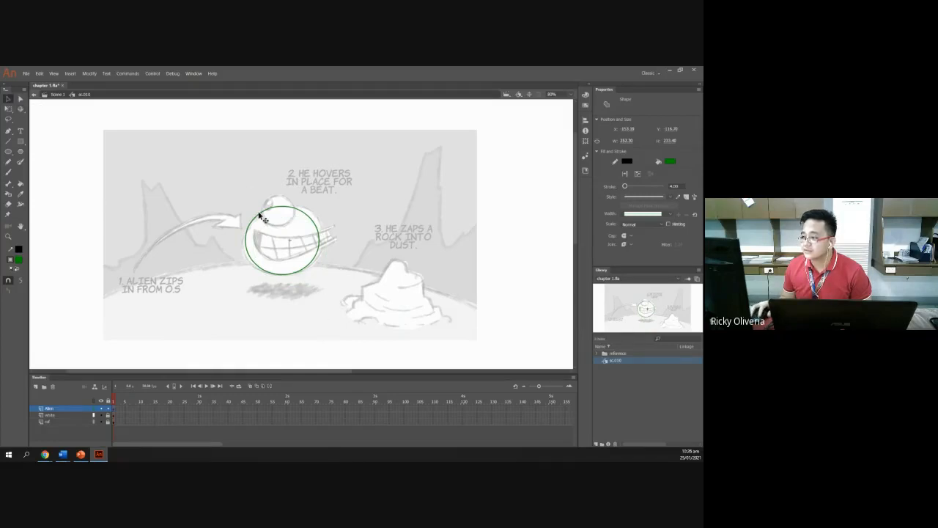
key("Escape")
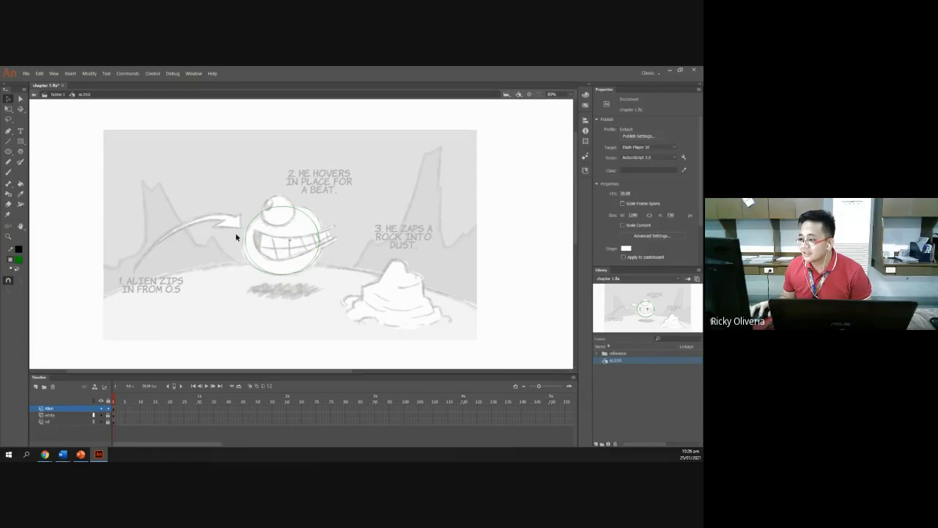
- Shorten the alien's body oval, fill and stroke together, to about 230 px high and shift it over the sketched body with Free Transform
left_click_drag(193, 169, 433, 359)
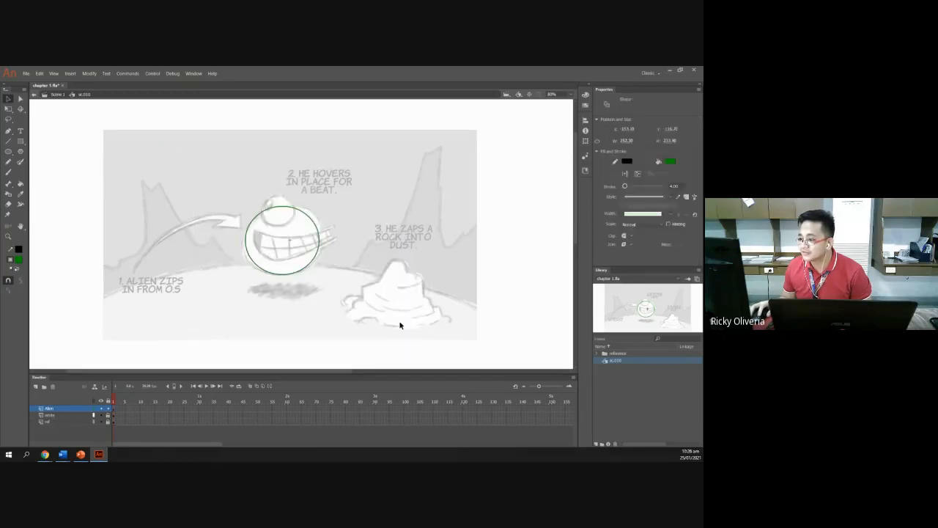
left_click_drag(197, 174, 403, 357)
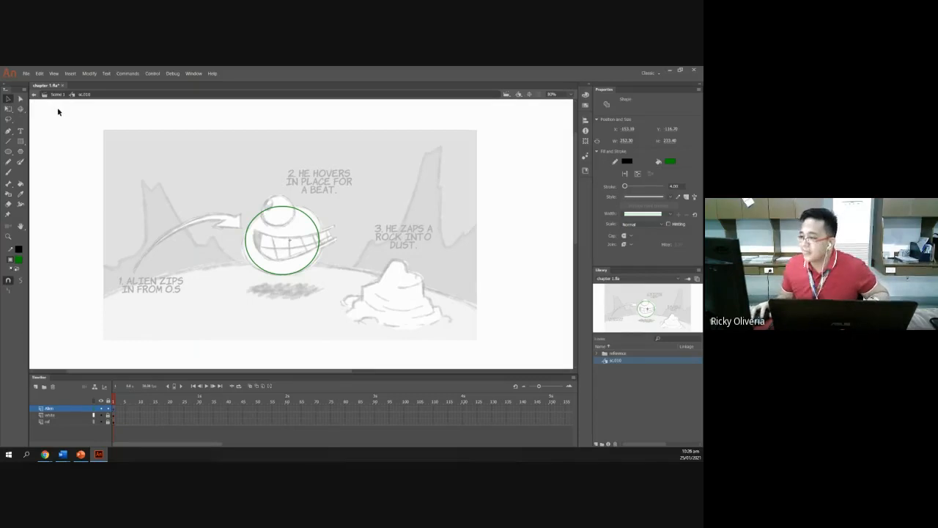
left_click_drag(227, 185, 355, 306)
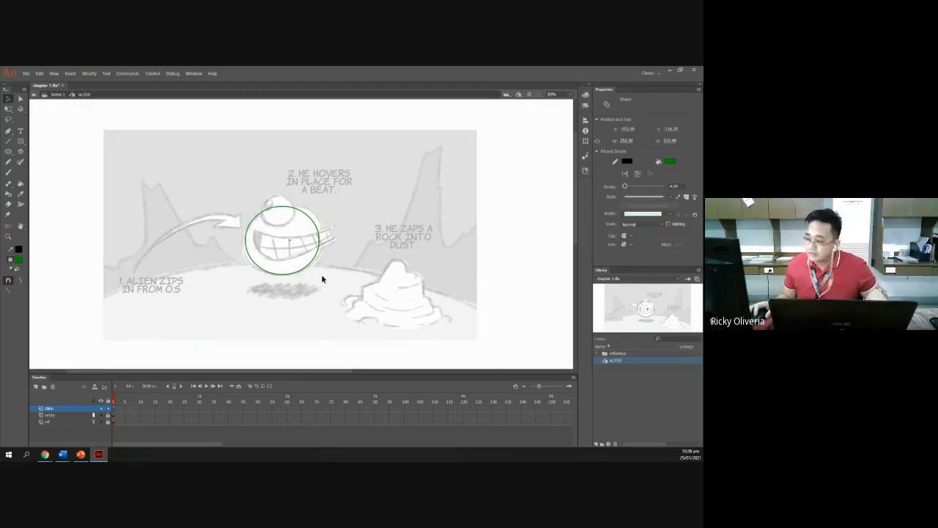
scroll(322, 279, "up", 2)
left_click_drag(287, 272, 336, 318)
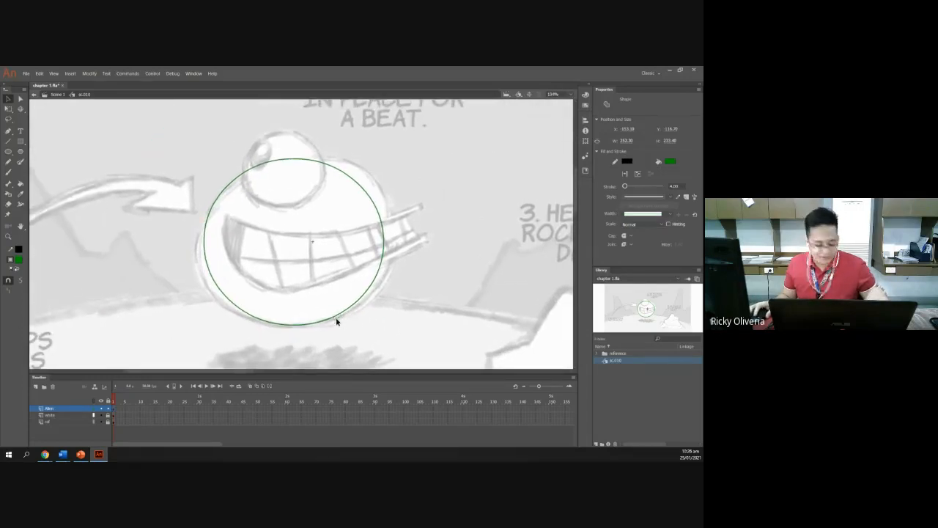
scroll(327, 310, "up", 1)
left_click_drag(308, 268, 330, 285)
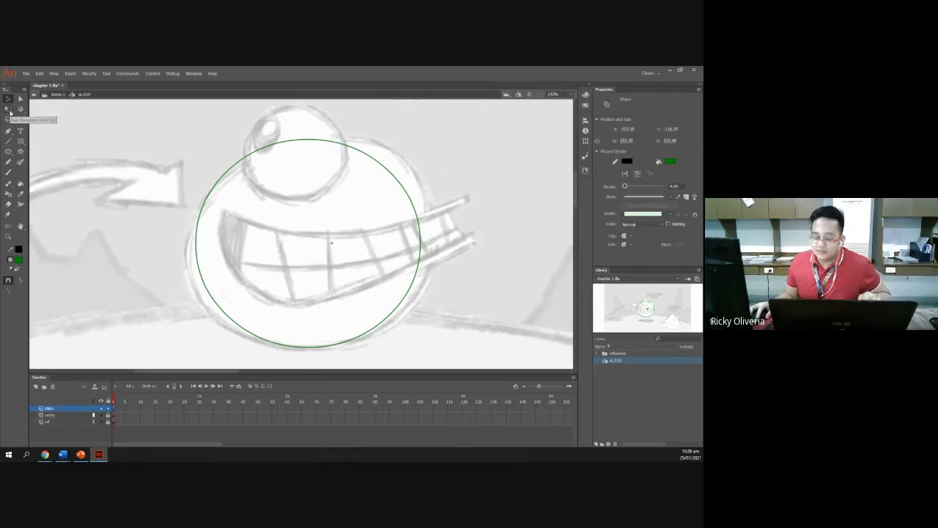
left_click(9, 109)
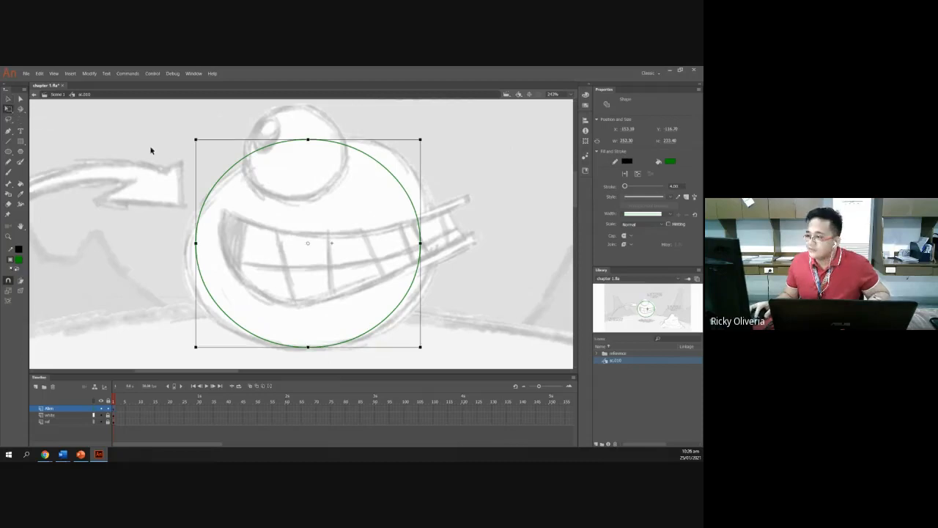
left_click_drag(308, 139, 308, 149)
left_click_drag(287, 336, 293, 341)
left_click_drag(316, 155, 336, 142)
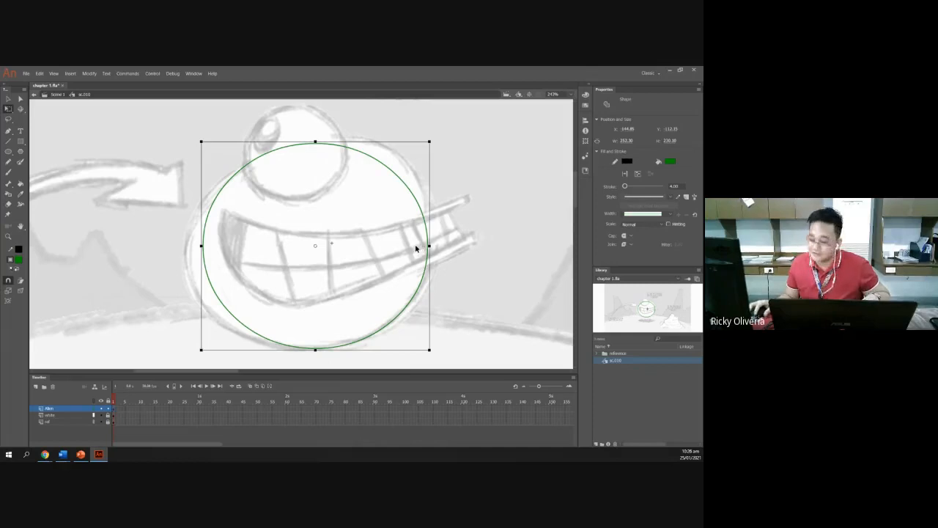
- Skew, widen and rotate the body oval to about 276 by 234 px so it follows the sketched body's tilt
left_click_drag(408, 140, 431, 145)
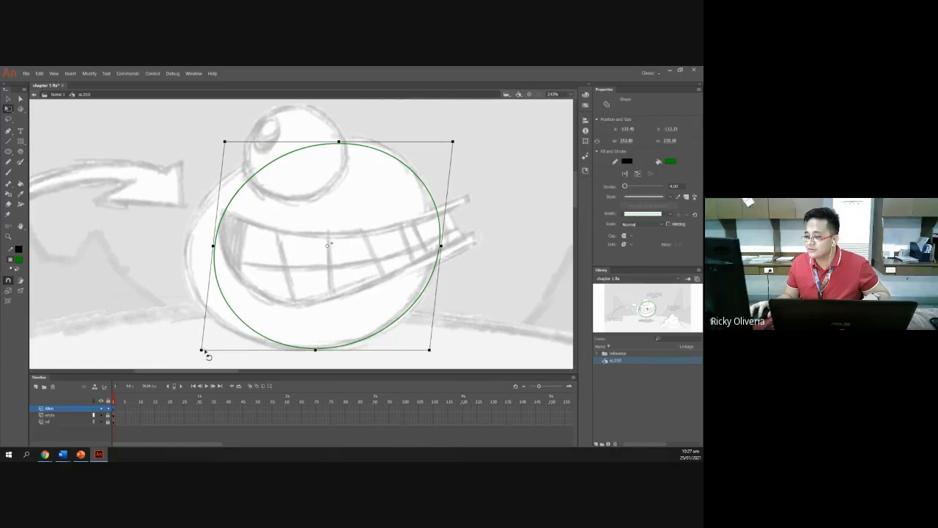
left_click_drag(209, 349, 197, 350)
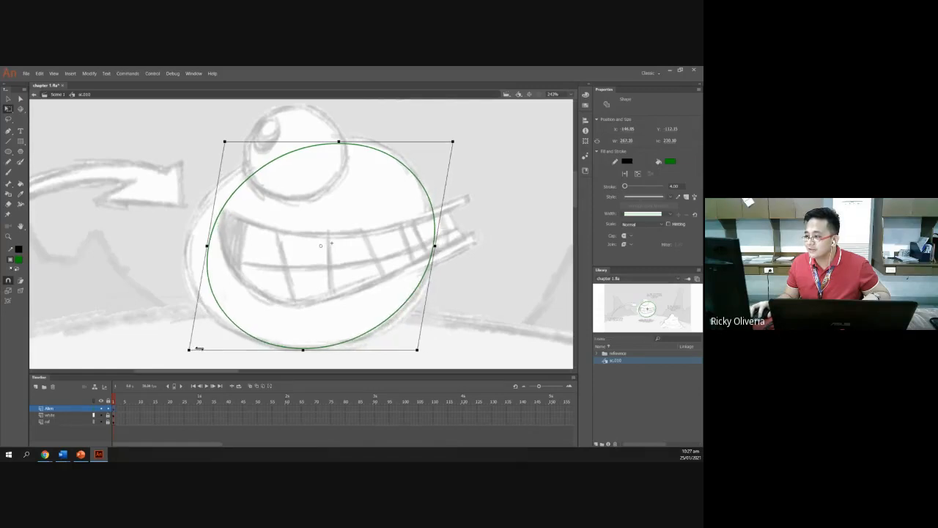
left_click_drag(206, 249, 195, 246)
left_click_drag(465, 140, 455, 132)
left_click_drag(375, 149, 369, 148)
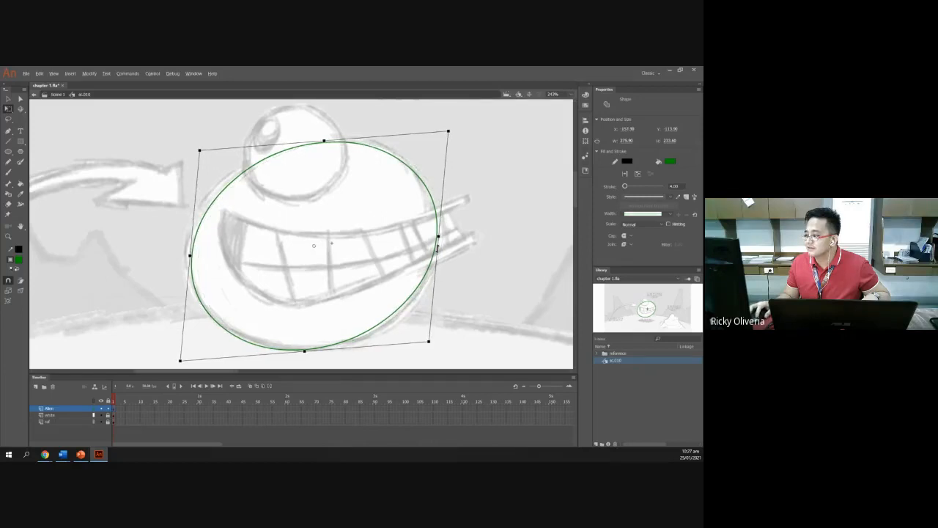
- Narrow the tilted body oval to about 268 px wide to fit the sketched body
left_click_drag(438, 235, 440, 235)
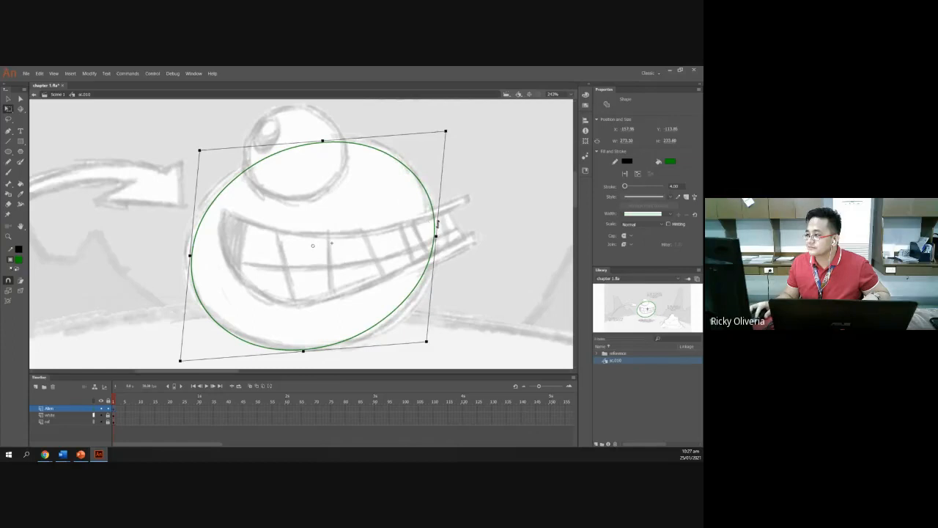
left_click_drag(435, 234, 430, 236)
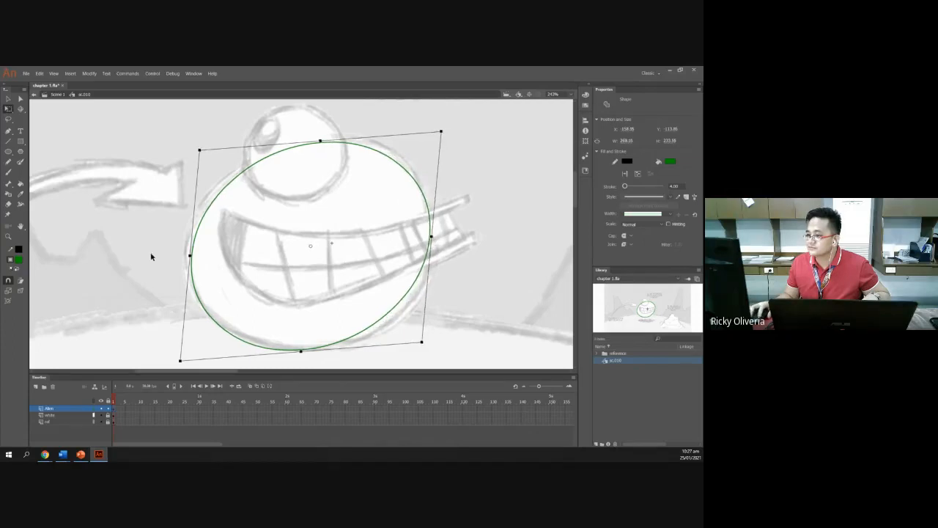
left_click_drag(190, 256, 189, 255)
left_click(318, 140)
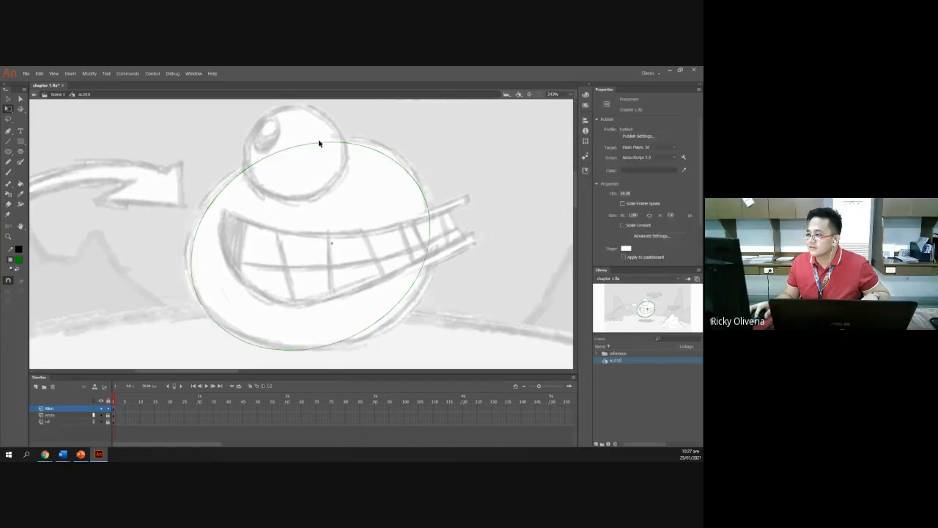
left_click(314, 142)
left_click_drag(312, 142, 311, 136)
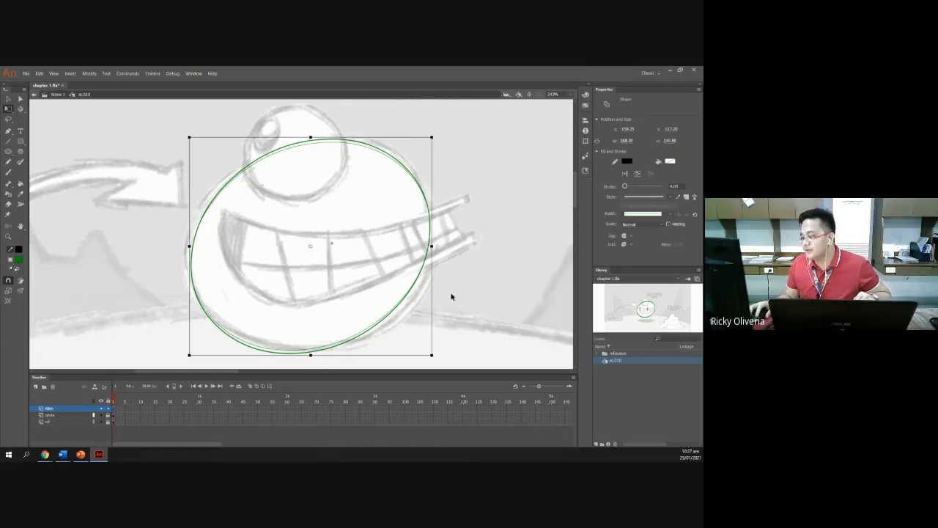
left_click_drag(261, 159, 261, 158)
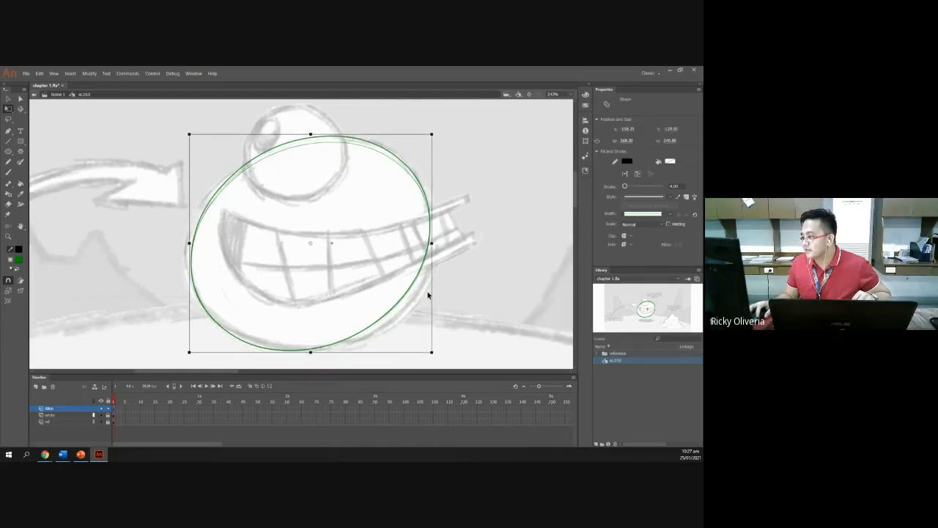
left_click(463, 267)
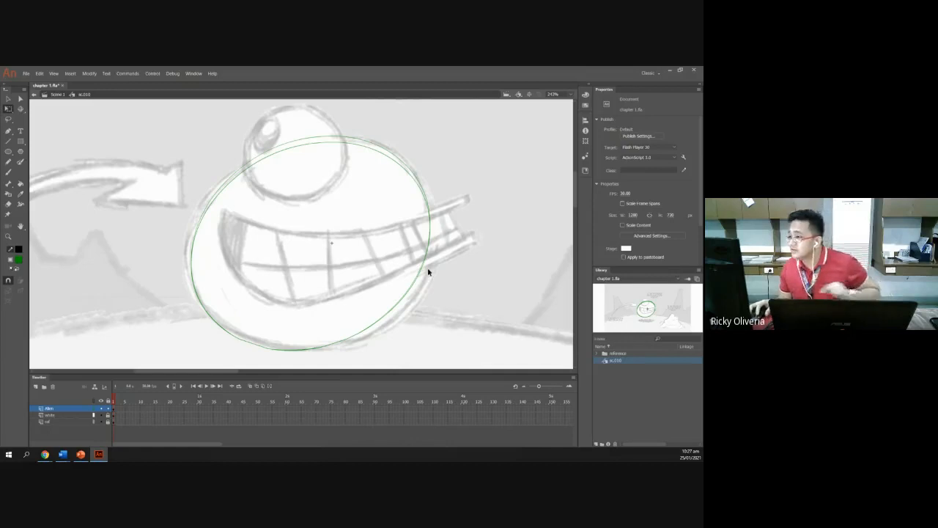
left_click_drag(309, 144, 317, 192)
key("ctrl+z")
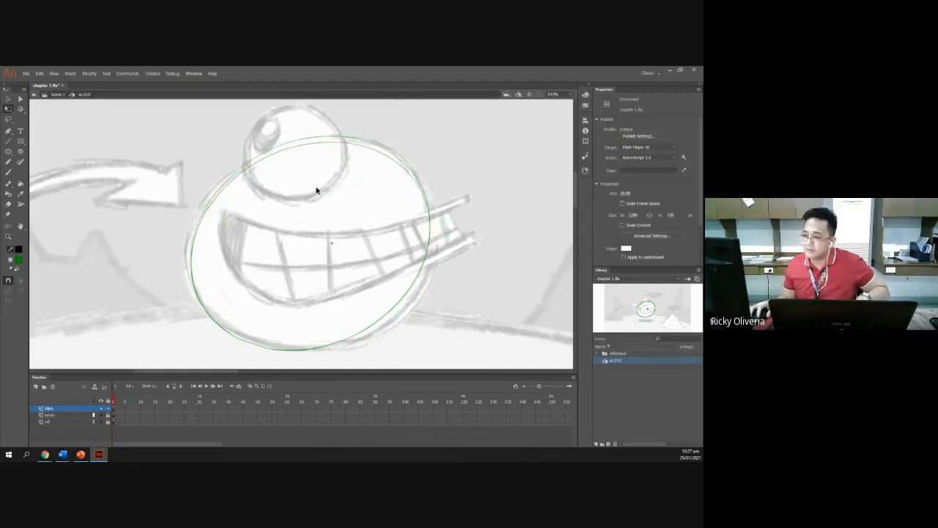
key("ctrl+a")
left_click(317, 191)
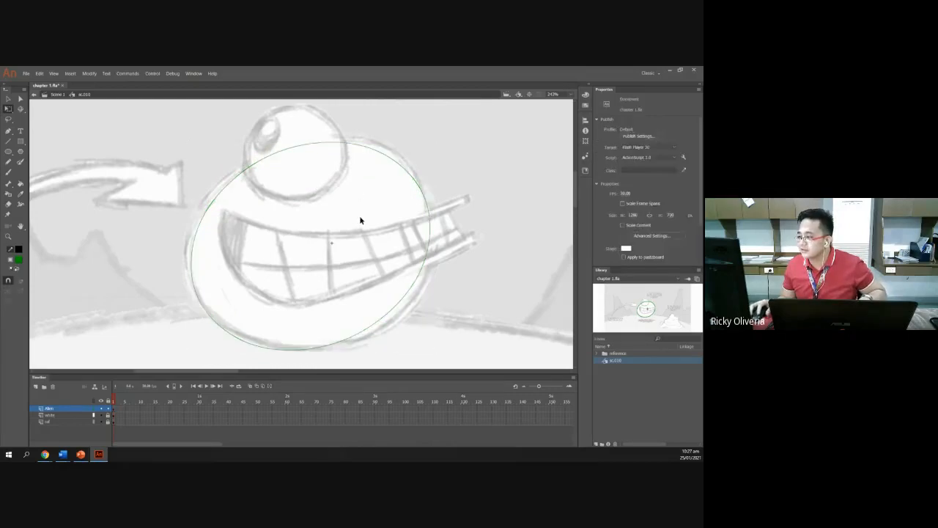
key("ctrl+a")
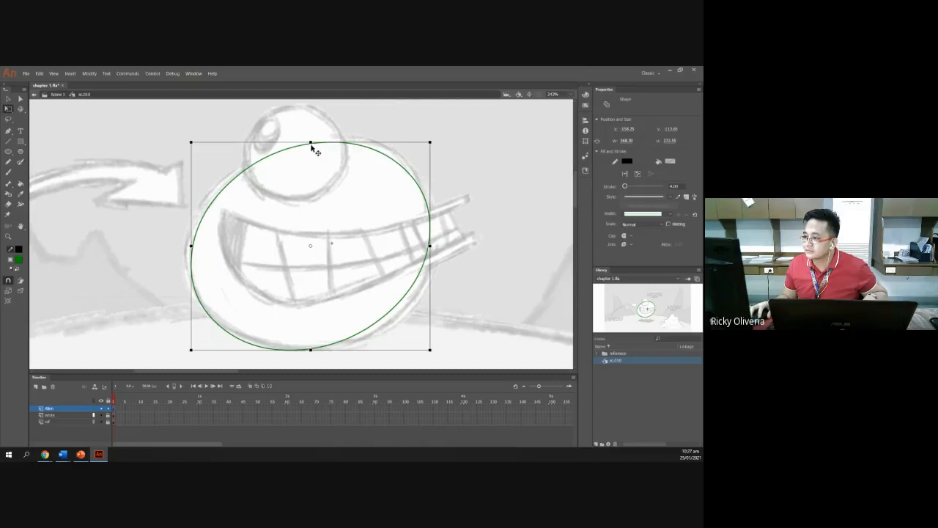
left_click_drag(310, 142, 310, 136)
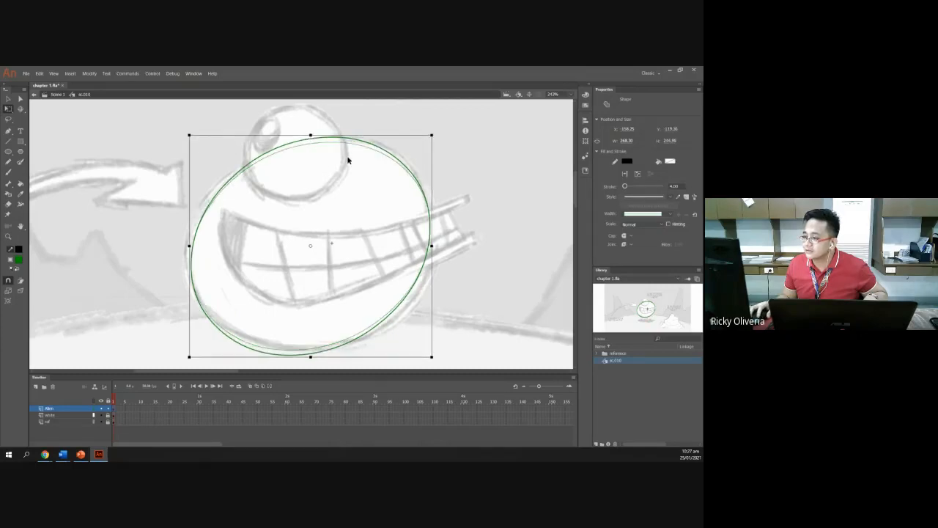
left_click(156, 131)
- Resize the body oval's fill and stroke together to about 275 by 230 px
left_click_drag(139, 119, 533, 360)
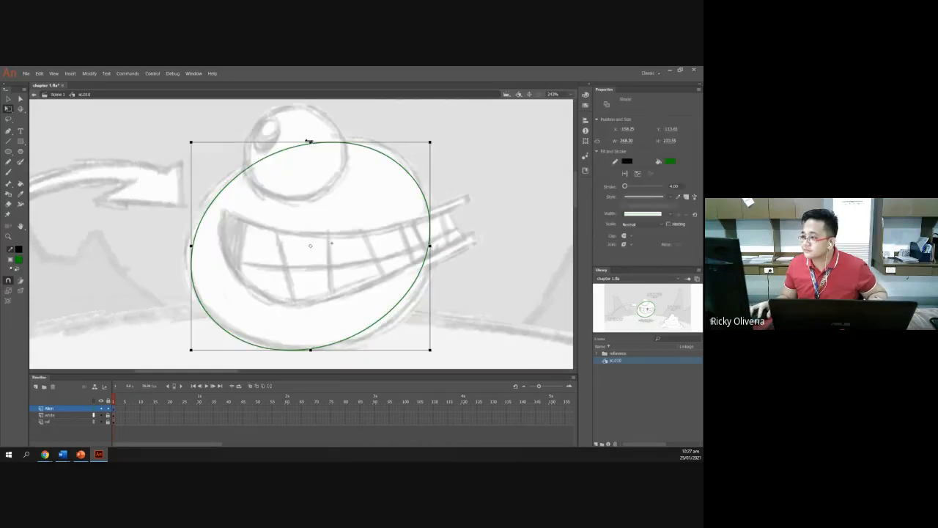
left_click_drag(310, 137, 310, 143)
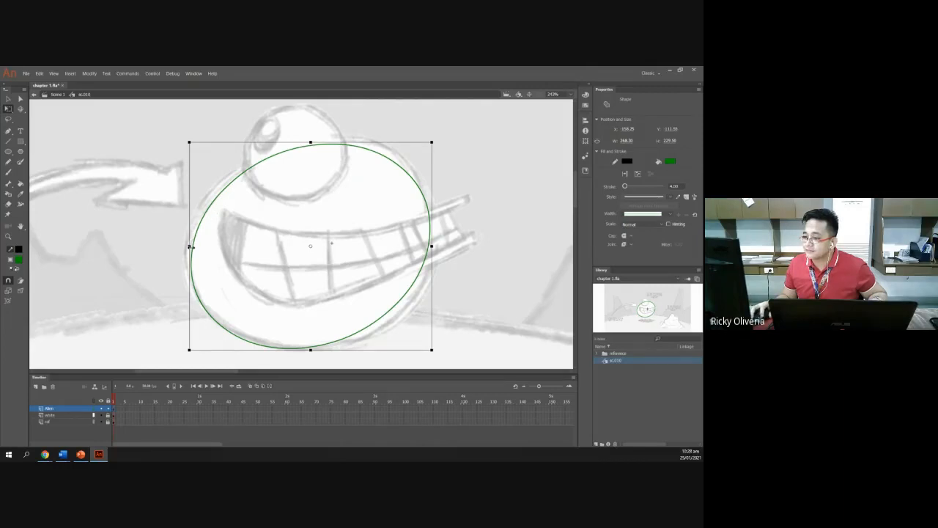
left_click_drag(189, 247, 186, 247)
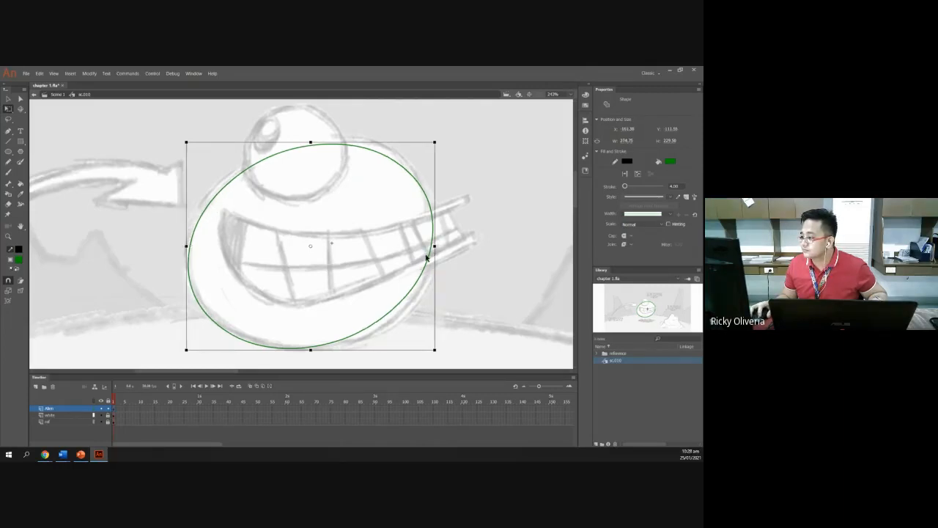
- Move the body oval toward the sketched body's upper edge and skew it slightly to match the sketch
left_click_drag(376, 327, 384, 324)
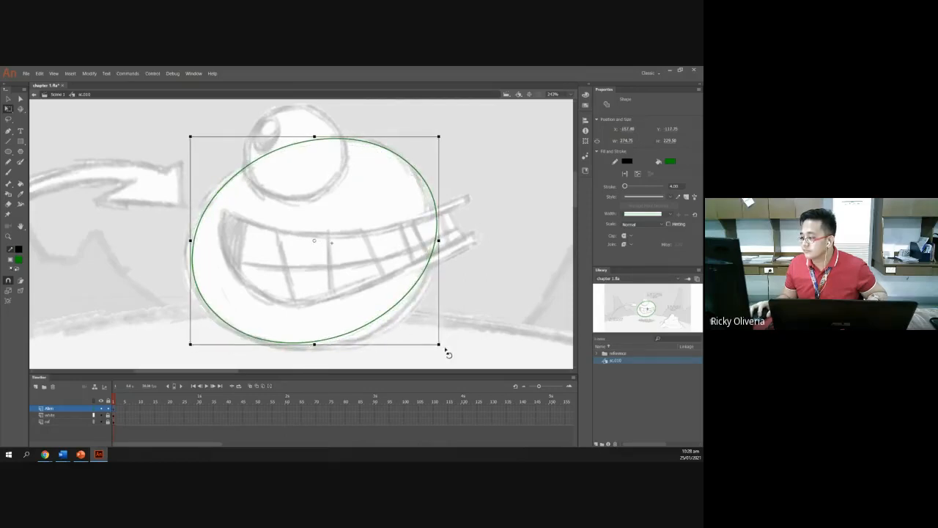
left_click_drag(432, 344, 438, 344)
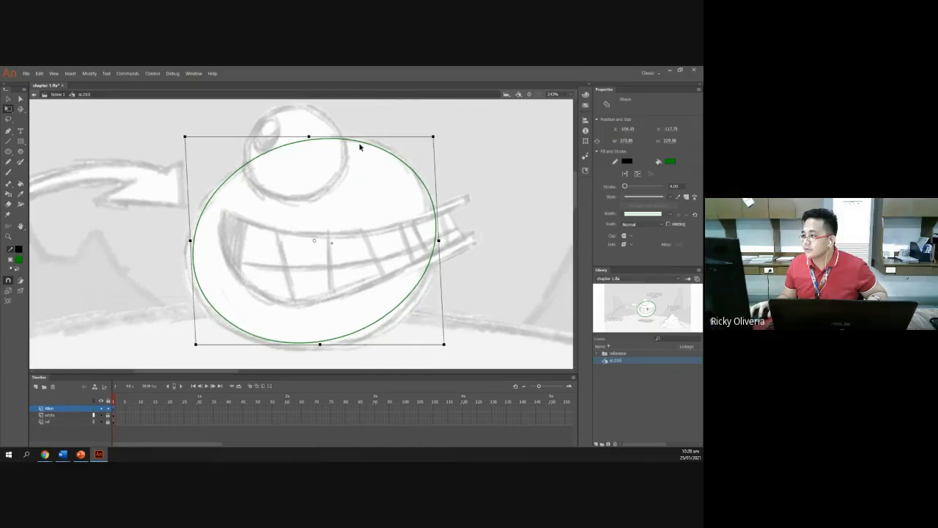
left_click(484, 150)
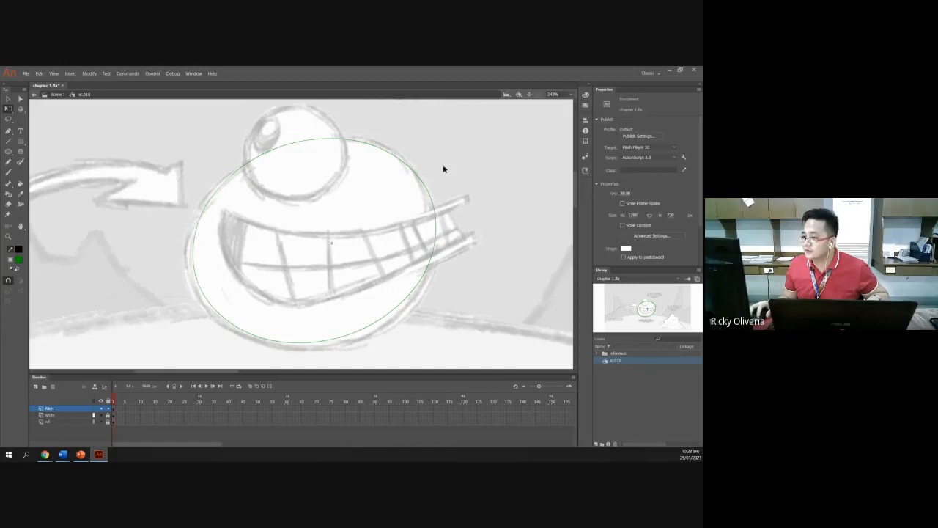
- Show the Alien layer filled and try moving the green fill away from its black outline
left_click(93, 410)
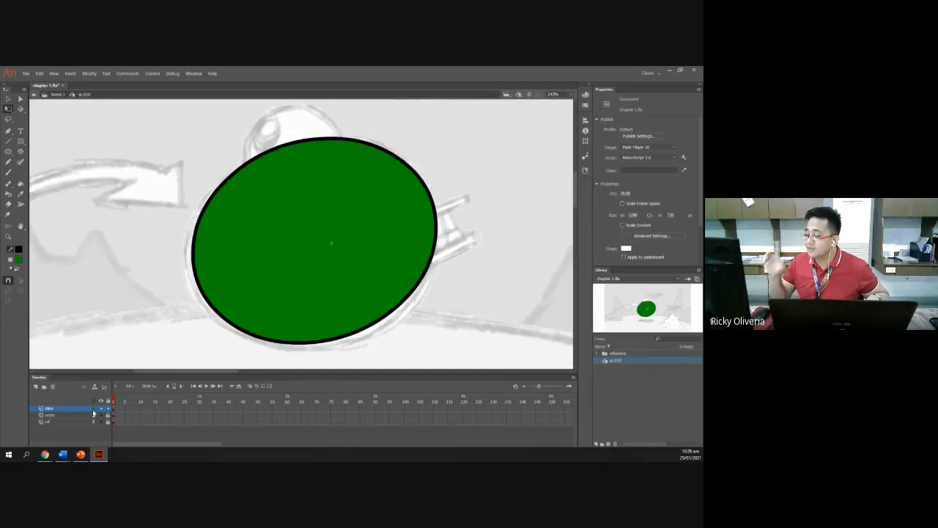
double_click(261, 268)
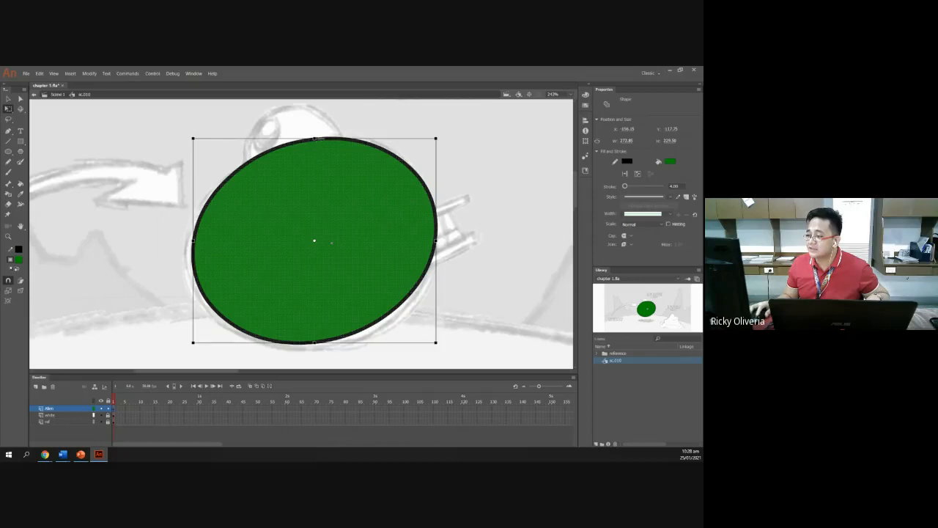
left_click(264, 123)
left_click_drag(113, 107, 488, 379)
left_click(514, 271)
left_click(395, 195)
left_click_drag(394, 196, 220, 235)
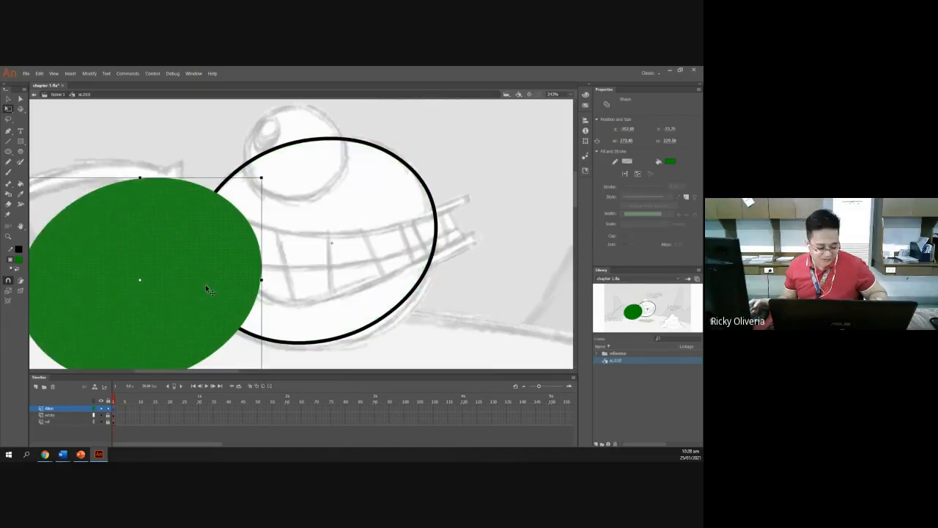
- Undo the green fill's move and return the Alien layer to outline view
key("ctrl+z")
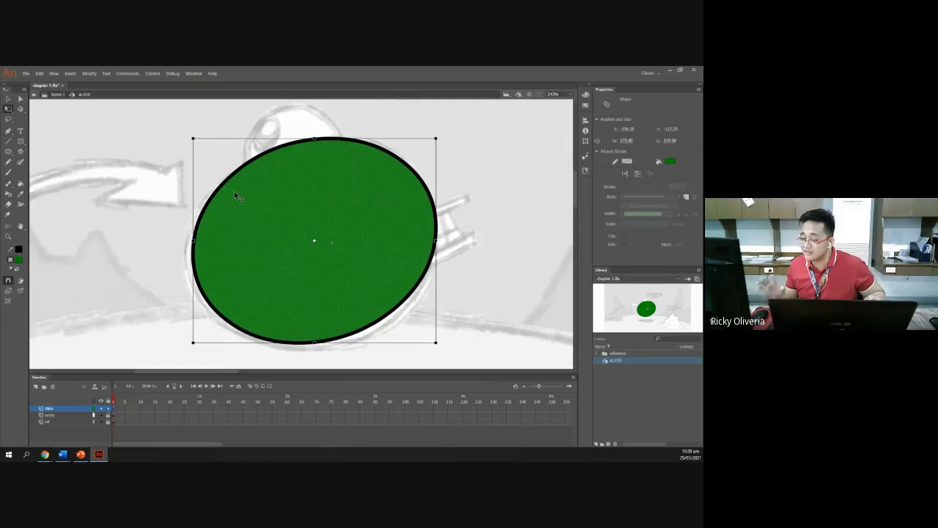
left_click(133, 389)
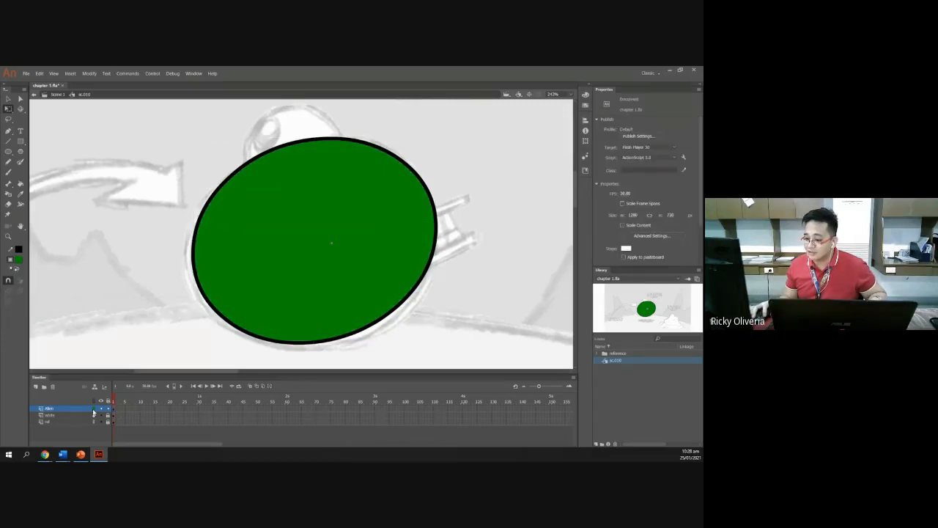
left_click(107, 408)
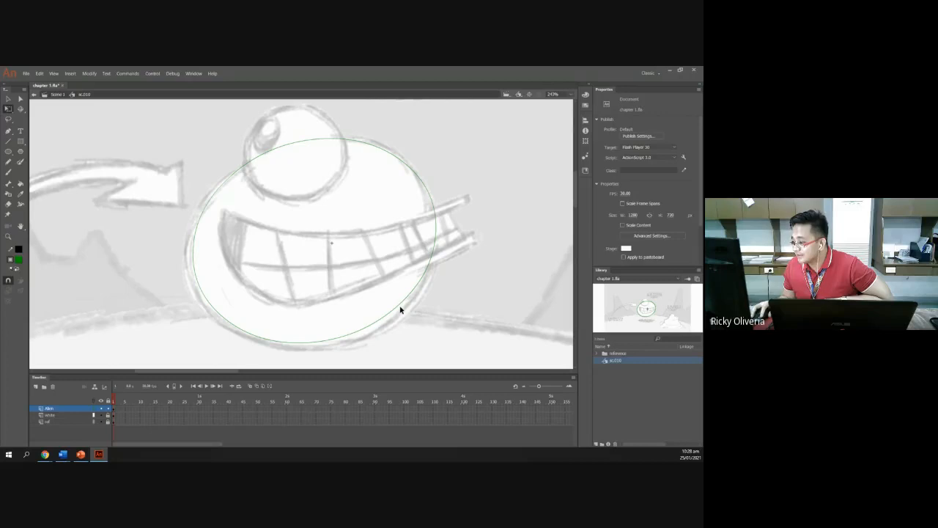
- Bend the body oval's lower-right, upper and left edges outward so they follow the sketched body's contour
left_click_drag(401, 308, 405, 313)
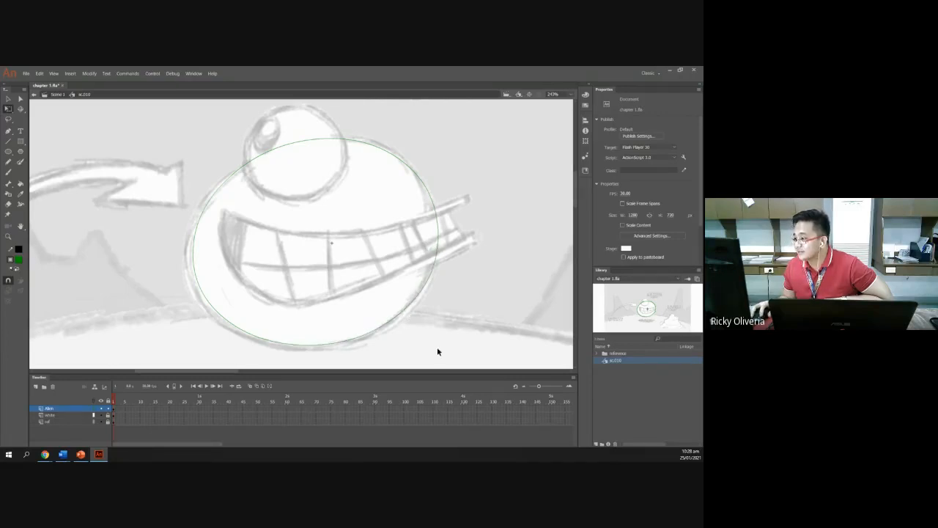
left_click_drag(362, 145, 362, 141)
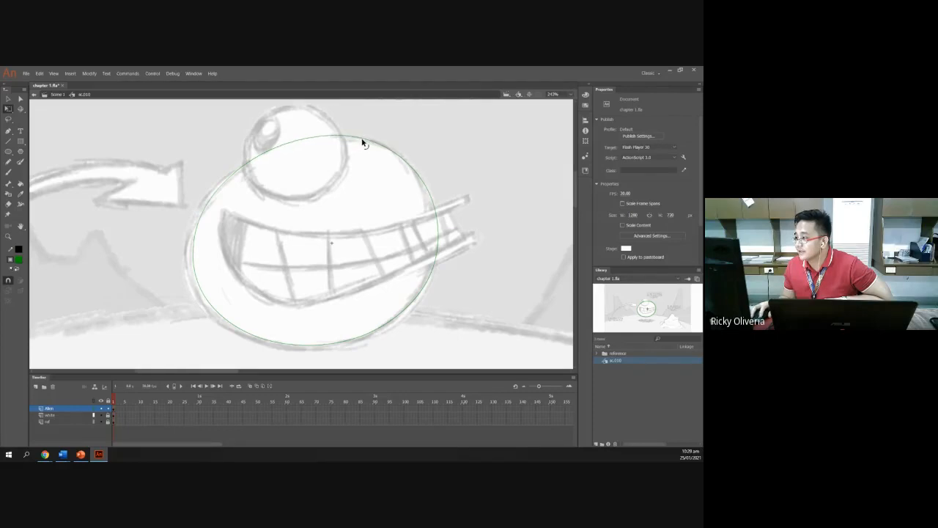
left_click_drag(195, 235, 191, 236)
left_click_drag(202, 300, 198, 302)
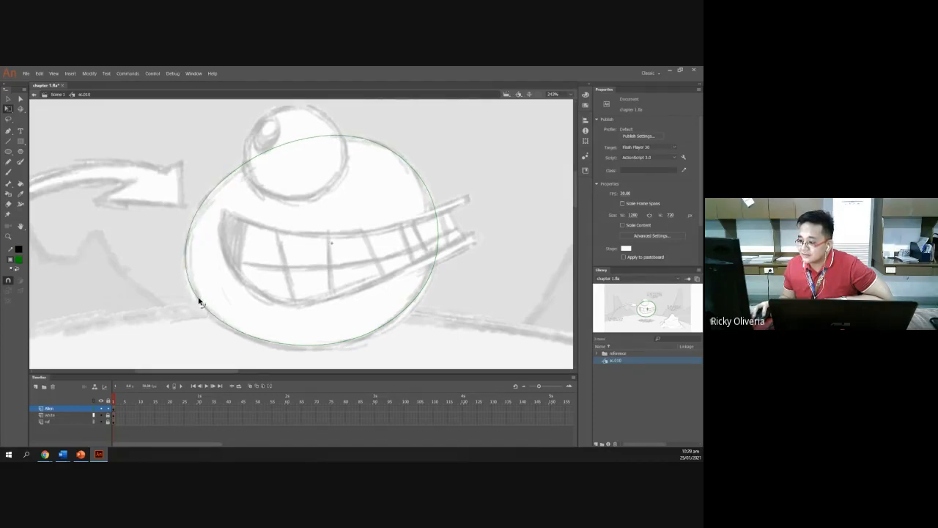
- Bend the body oval's lower edge slightly downward to meet the sketched contour and show the Alien layer filled
left_click_drag(306, 345, 308, 351)
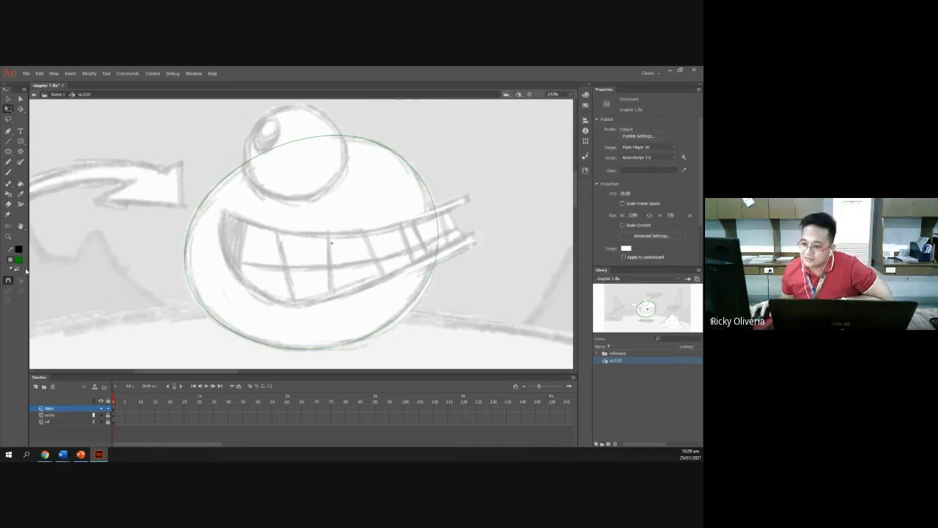
left_click(99, 393)
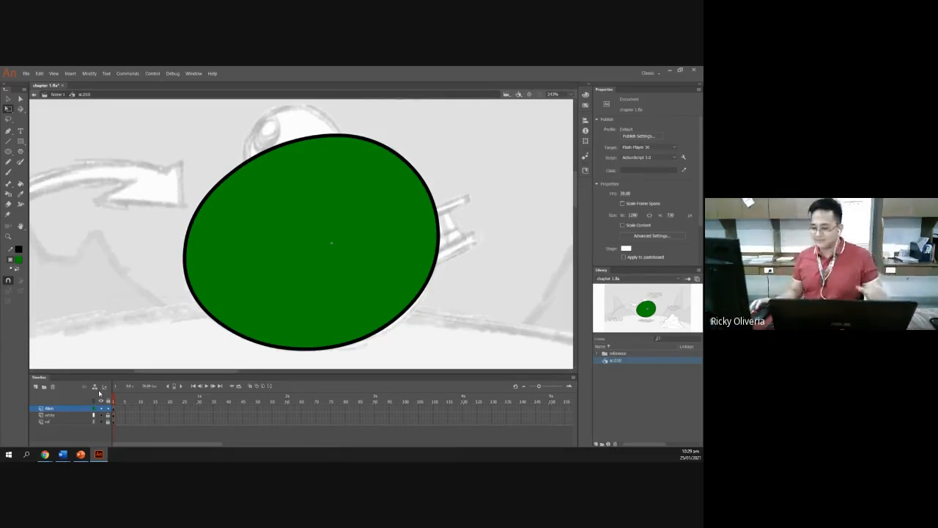
scroll(148, 290, "down", 2)
scroll(150, 288, "up", 2)
scroll(148, 288, "down", 2)
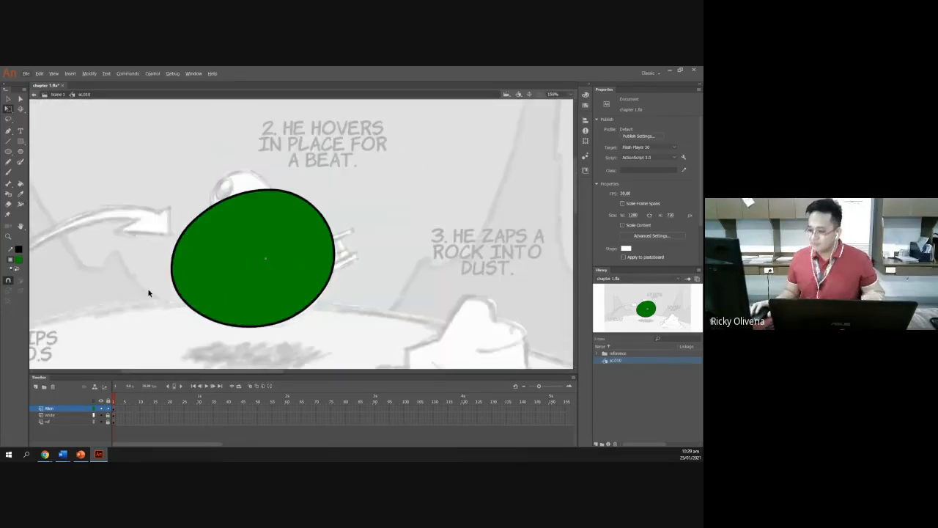
- Switch to PowerPoint, read slides 32 and 33 on transforming the oval and converting it to a symbol, and return to Animate
left_click(86, 455)
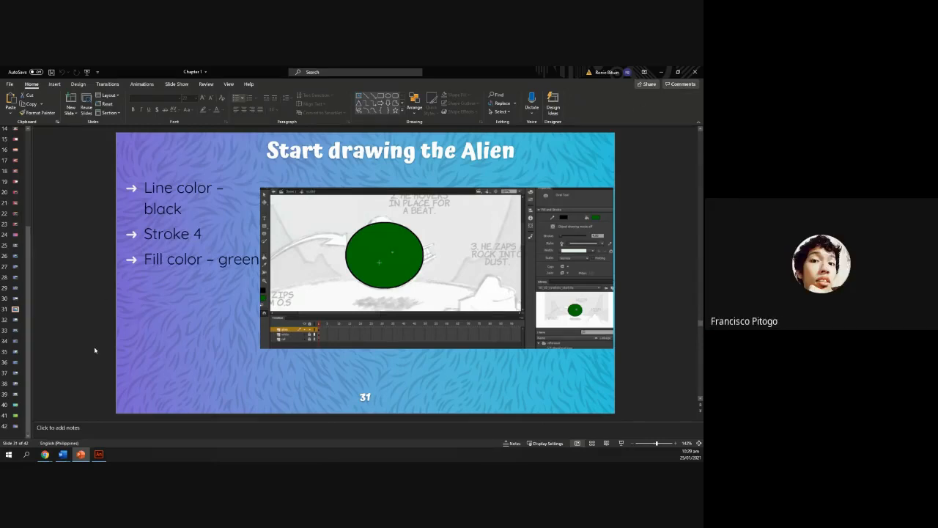
left_click(15, 320)
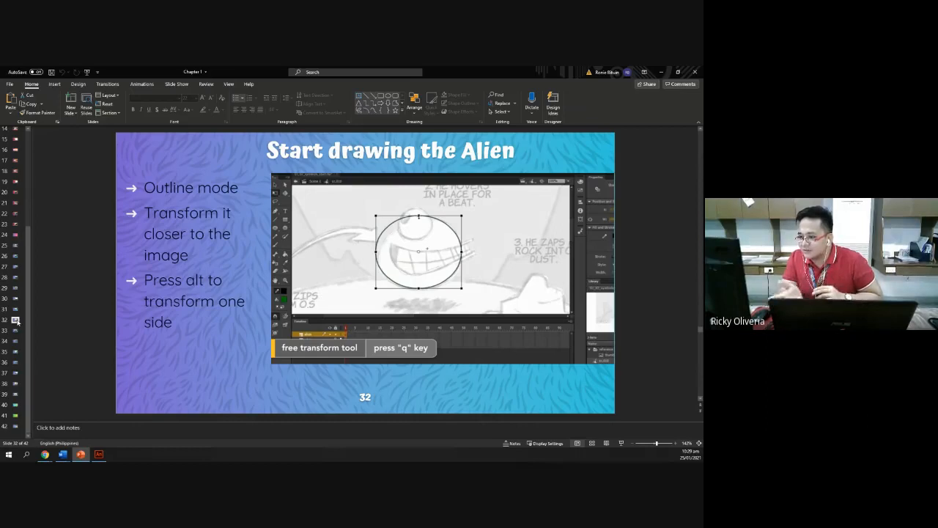
key("Down")
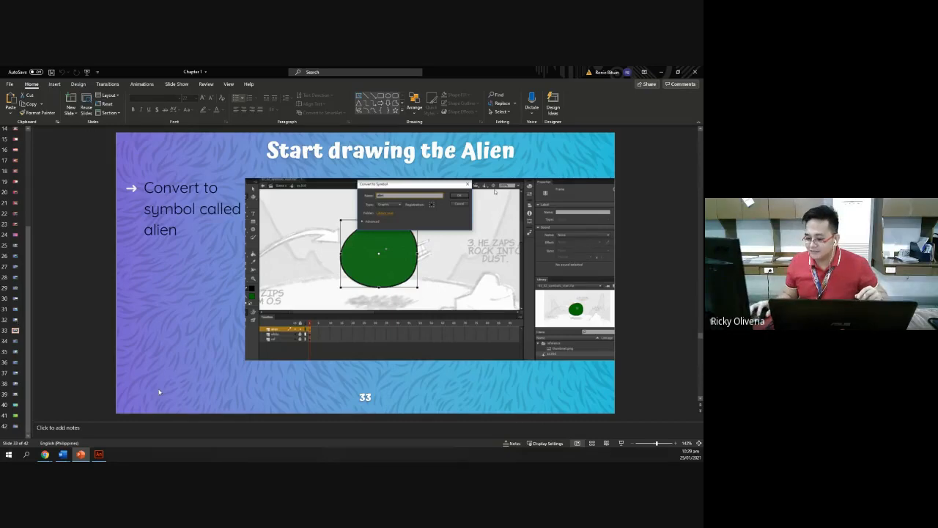
left_click(99, 454)
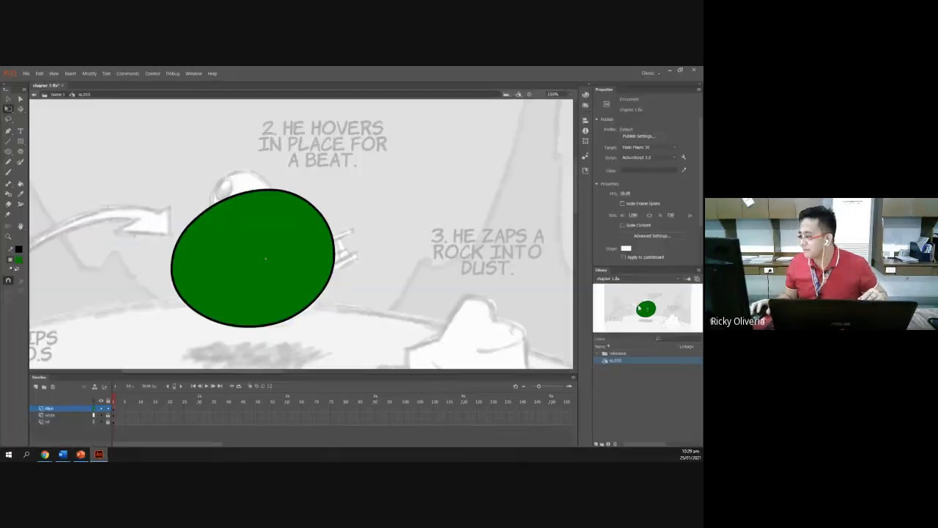
- Convert the whole green body, fill and outline together, to a Graphic symbol named alien
left_click_drag(134, 170, 398, 357)
left_click_drag(128, 149, 381, 356)
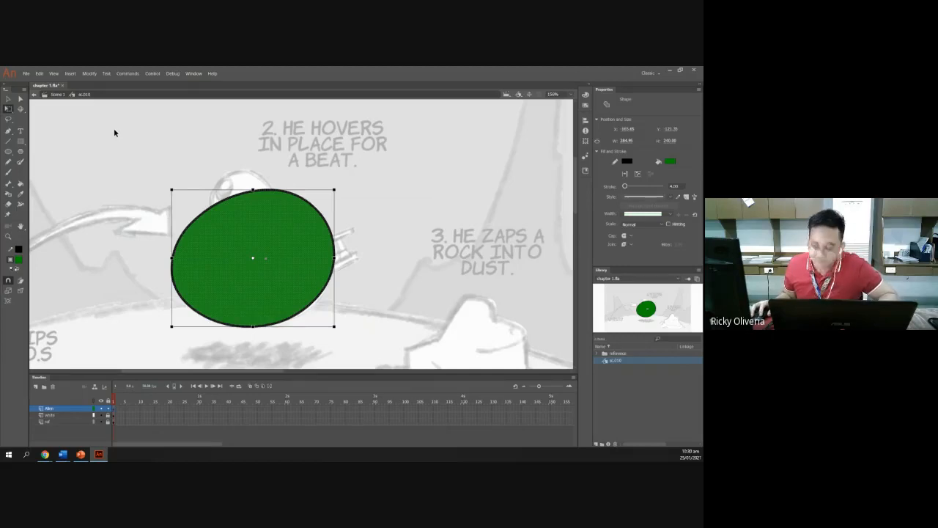
key("F8")
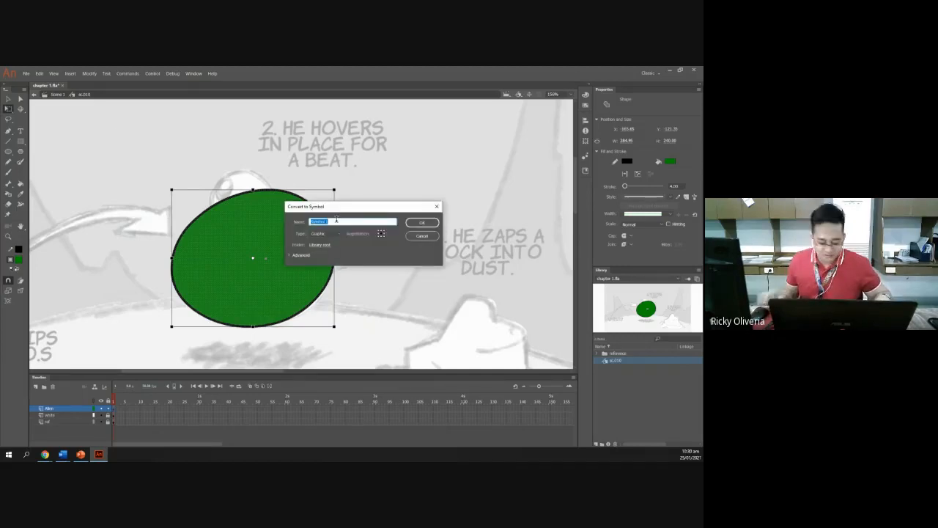
type("al")
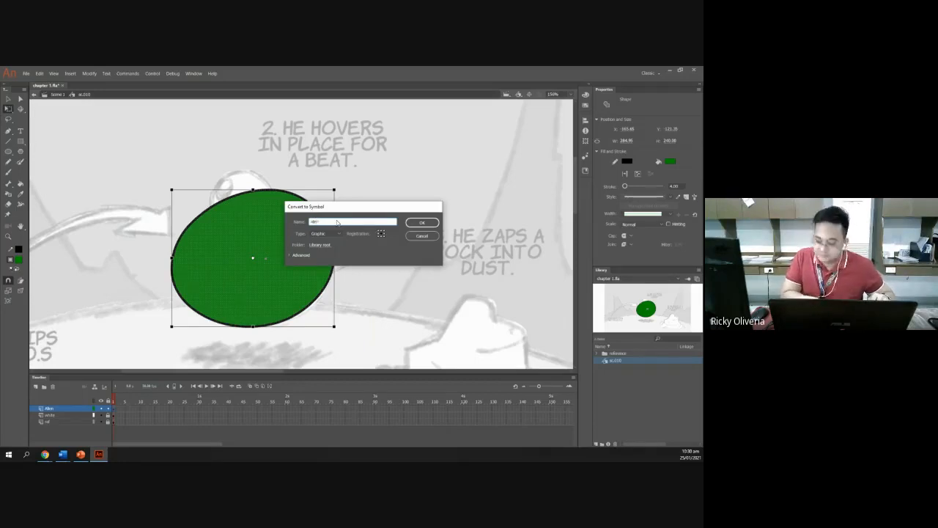
key("Return")
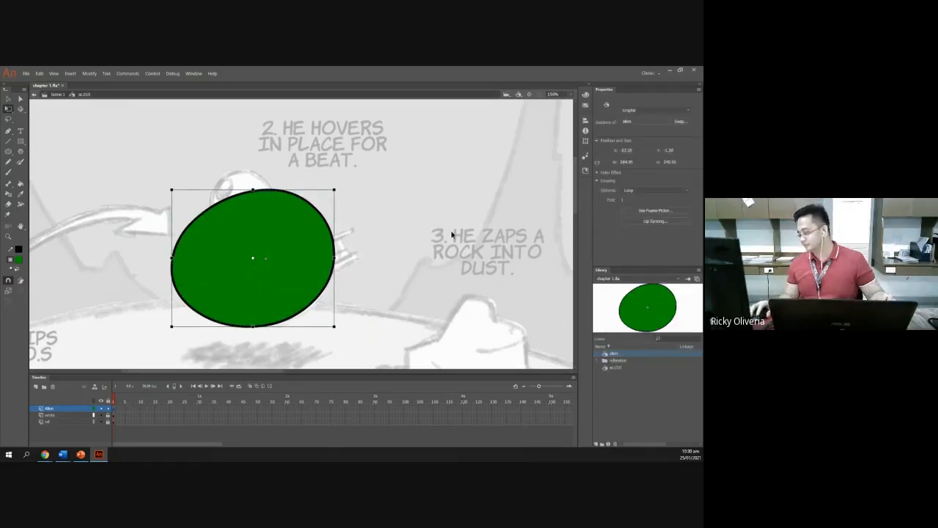
left_click(390, 228)
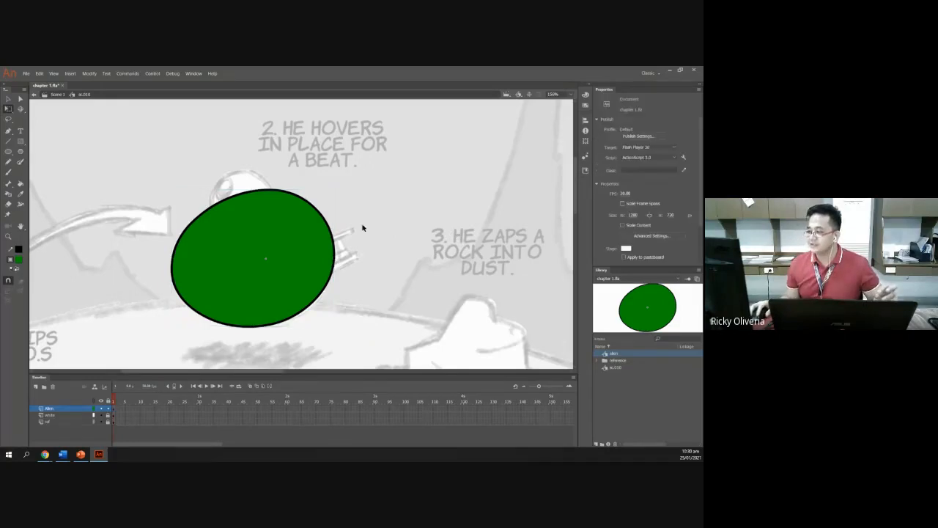
- Try placing an extra instance of the alien symbol from the library on the stage and delete it again
left_click_drag(91, 179, 396, 369)
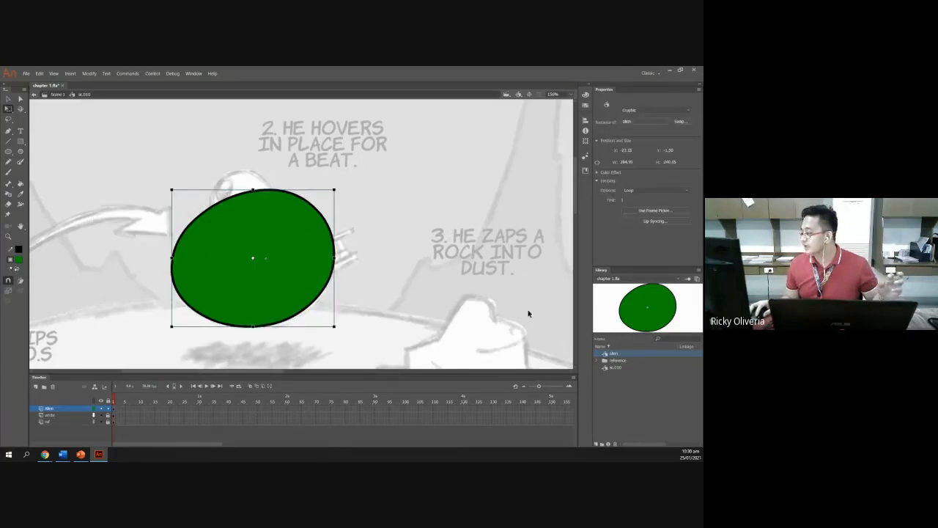
left_click_drag(648, 308, 378, 188)
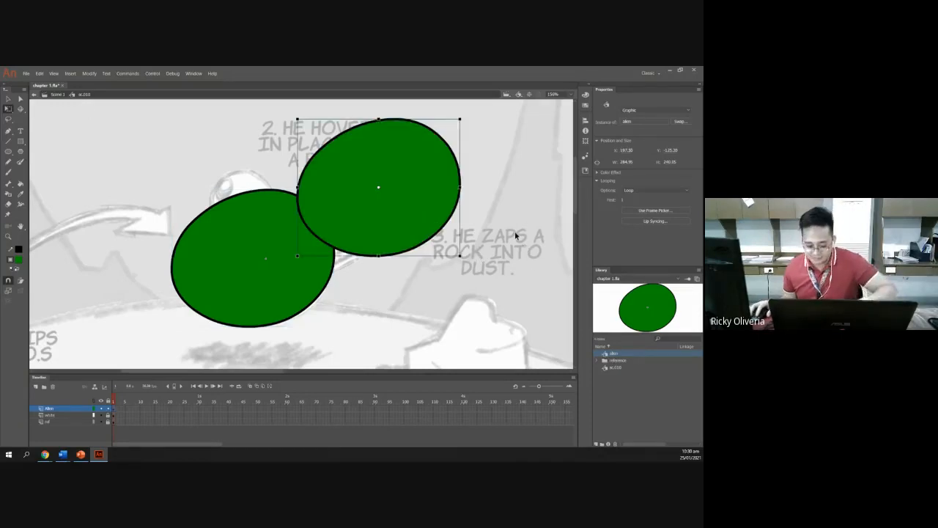
key("Delete")
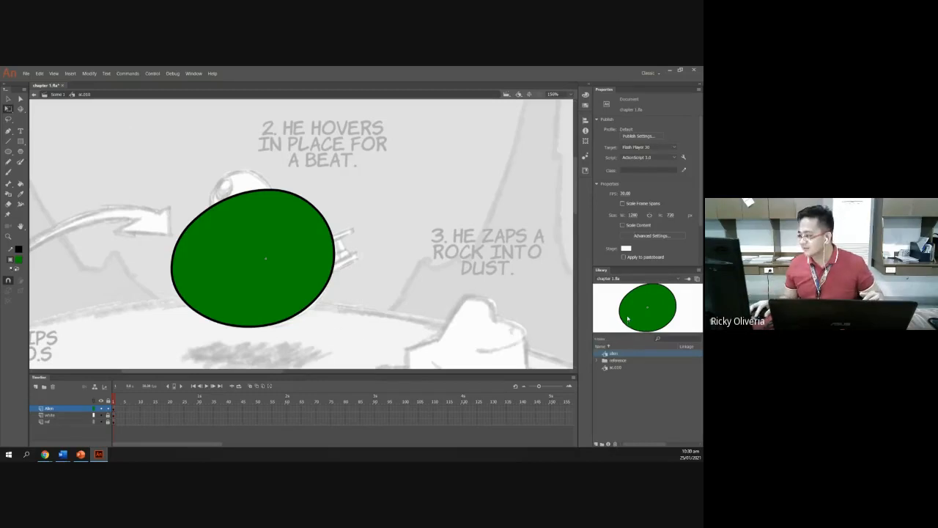
key("ctrl+z")
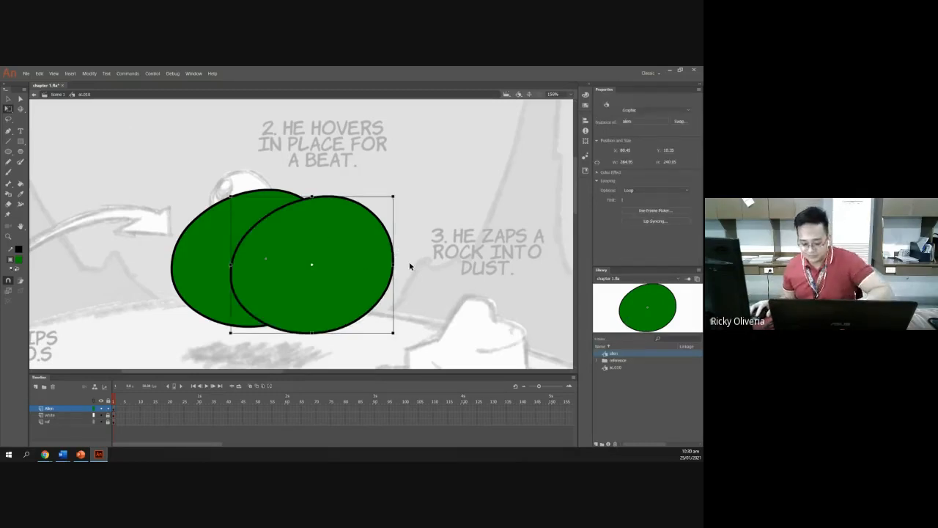
key("Delete")
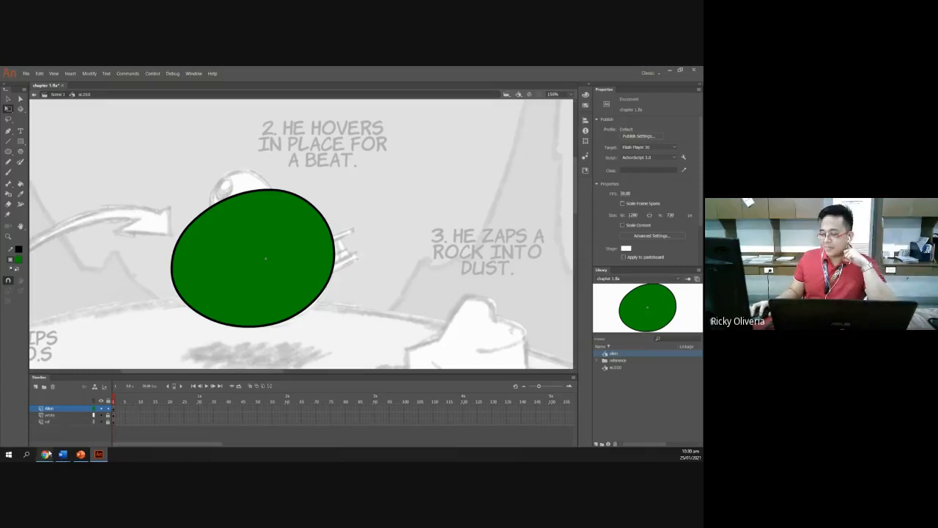
- Switch to PowerPoint, read slide 34 on organizing the library, and return to Animate
left_click(80, 455)
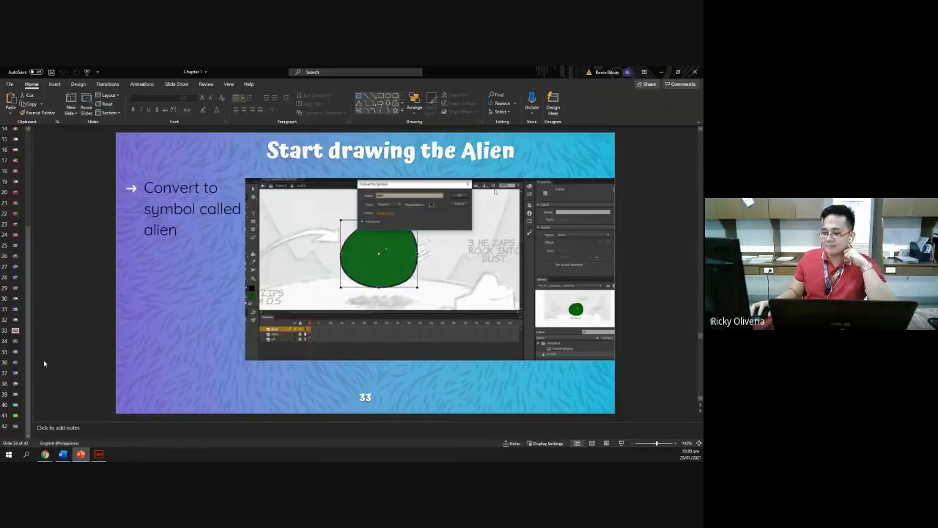
left_click(15, 342)
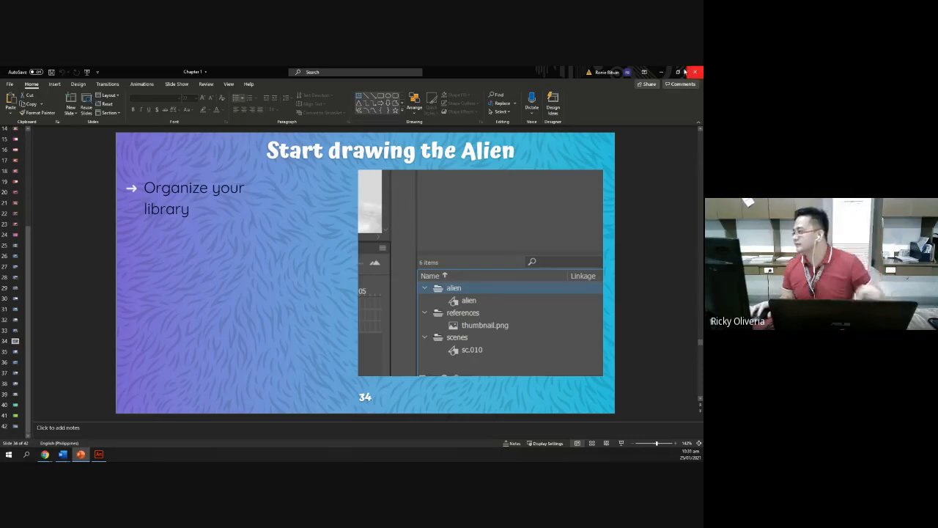
left_click(99, 454)
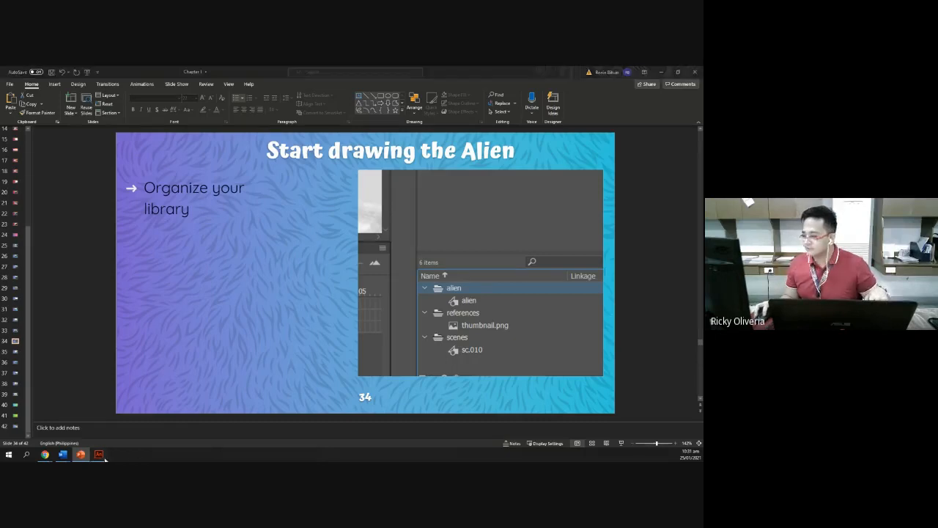
- Create a library folder named scenes and move the sc.010 symbol into it
right_click(624, 391)
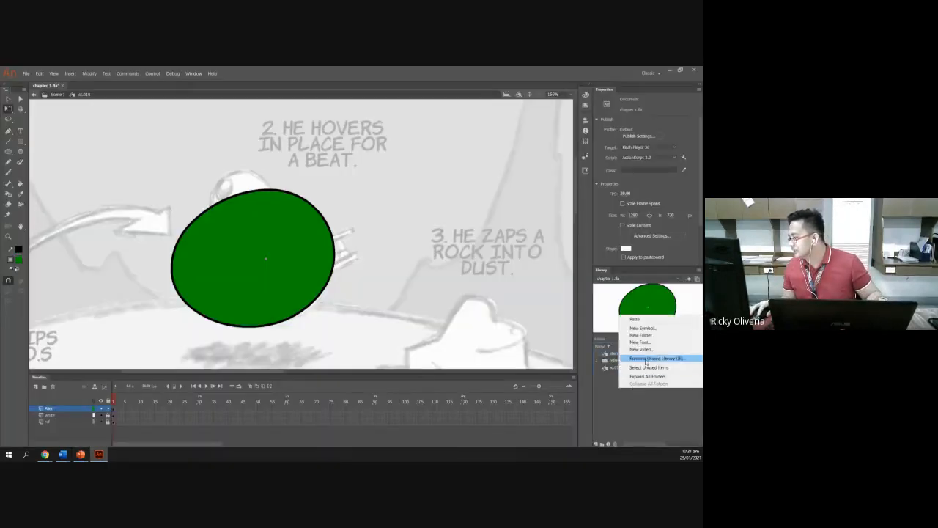
left_click(652, 336)
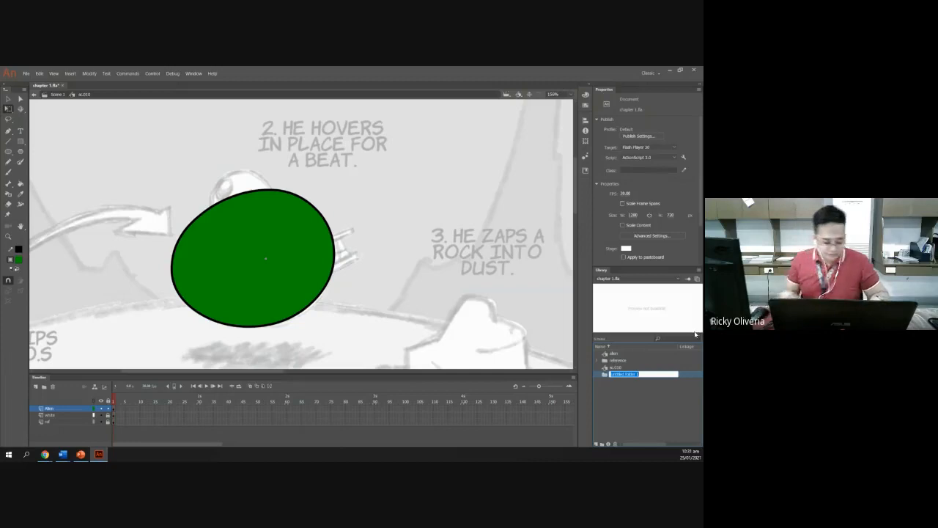
type("scene")
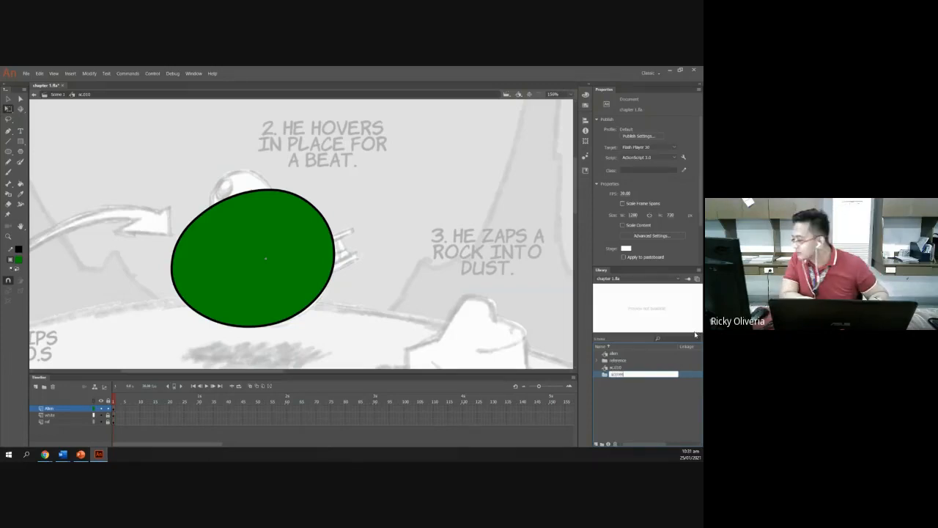
key("Return")
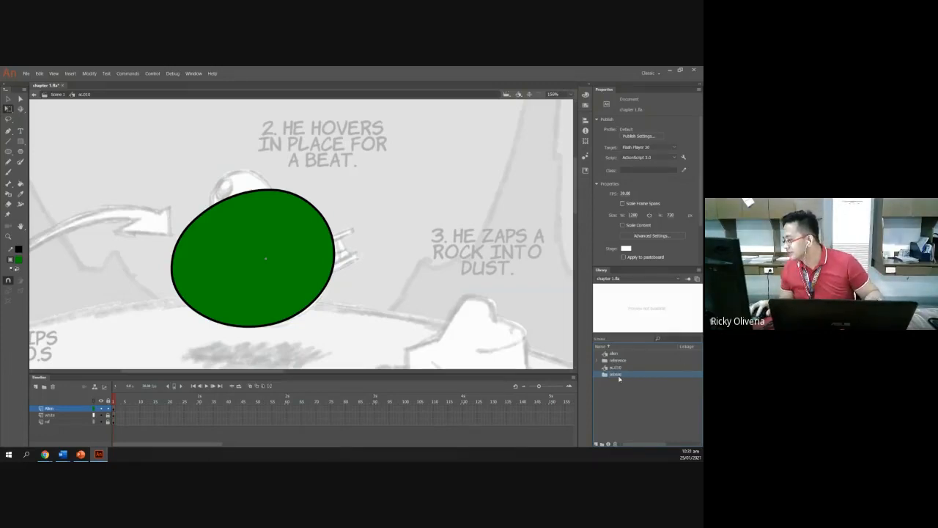
- Create another library folder, move the alien symbol into it and name the folder alien
right_click(615, 390)
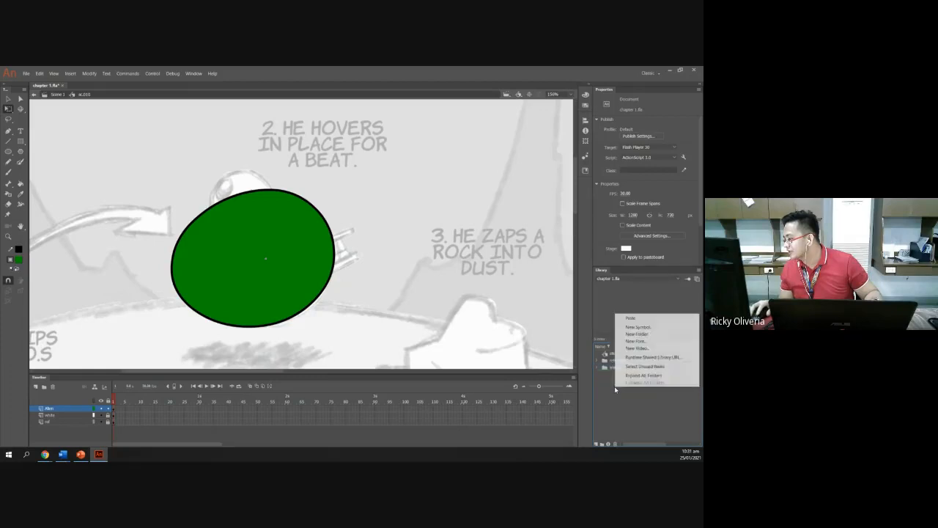
left_click(642, 334)
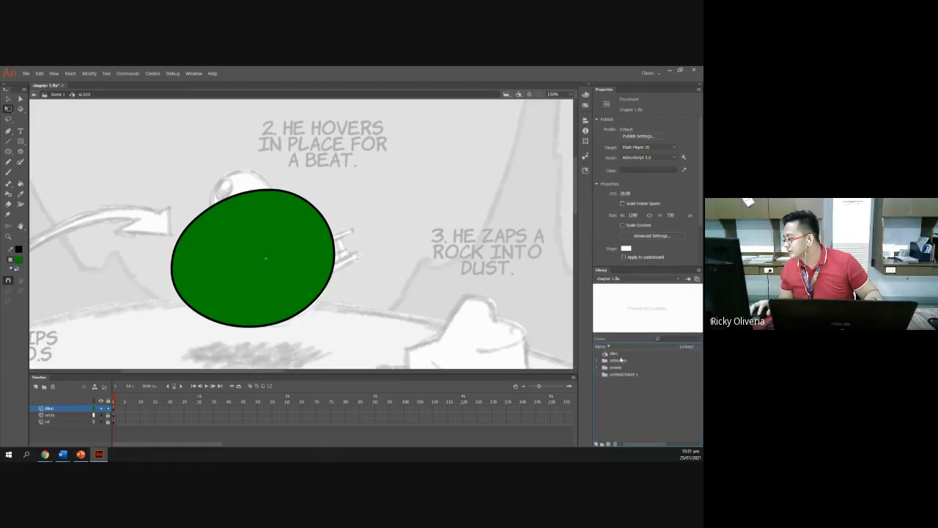
left_click_drag(614, 353, 622, 368)
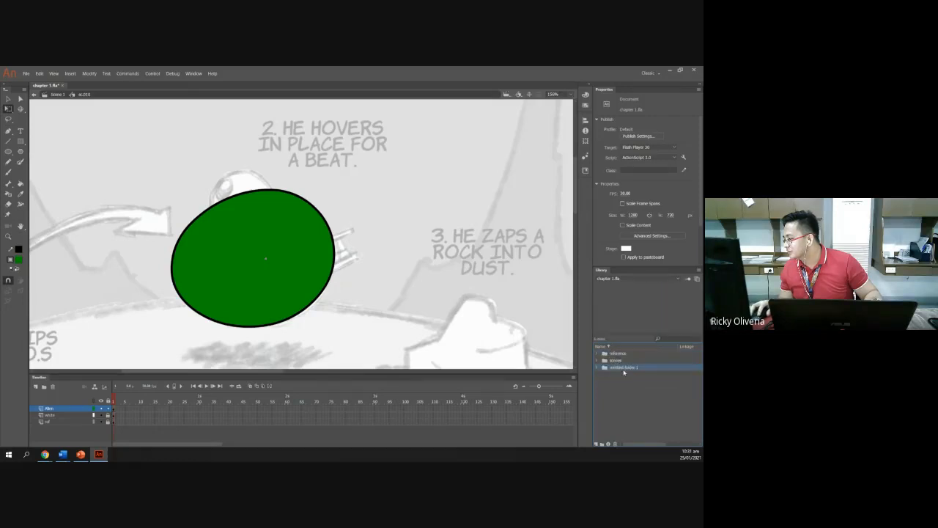
right_click(624, 372)
left_click(637, 395)
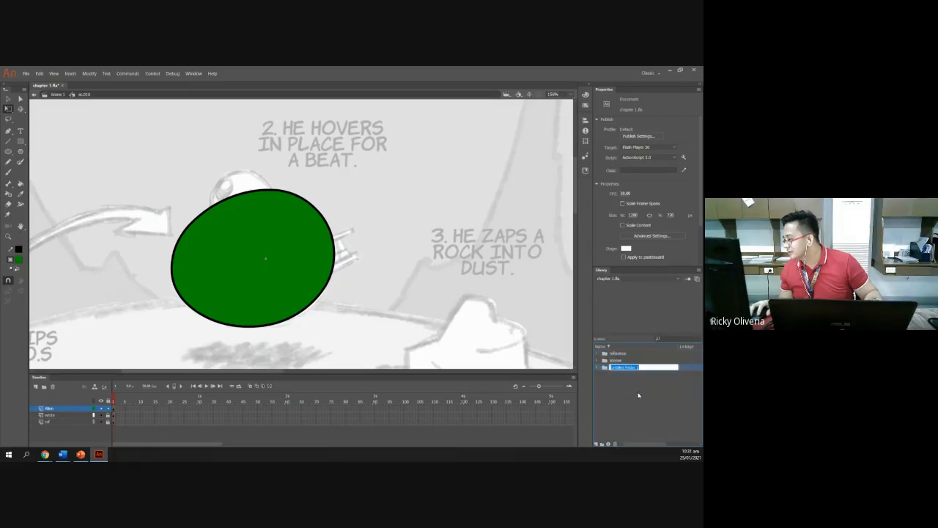
type("alien")
key("Return")
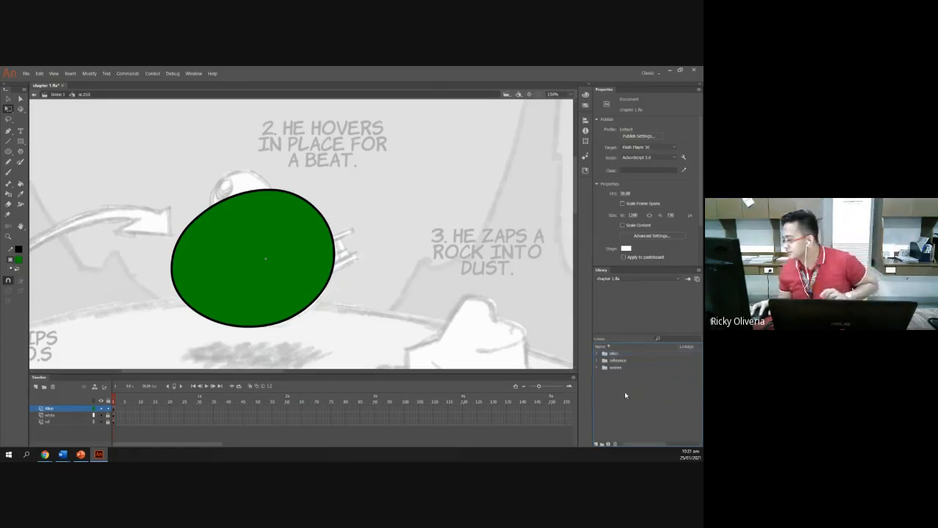
- Expand the alien, reference and scenes folders in the library to check their contents
left_click(599, 354)
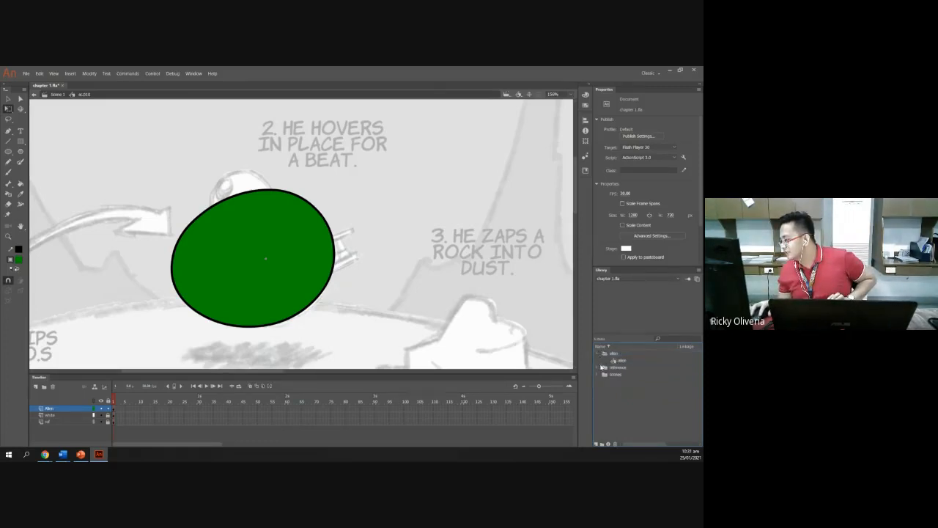
left_click(598, 368)
left_click(599, 382)
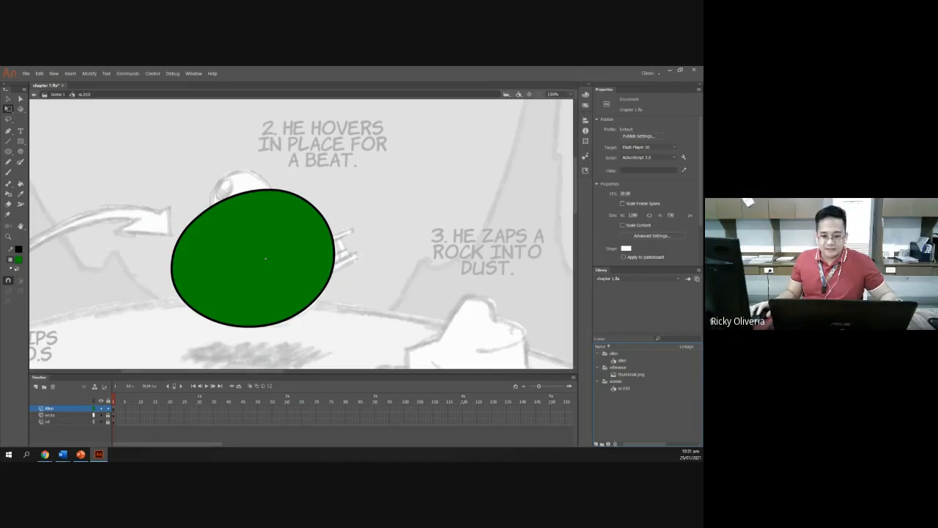
- Consult slide 35 in PowerPoint, open the alien symbol for editing in Animate, and return to the slide
left_click(81, 455)
left_click(15, 352)
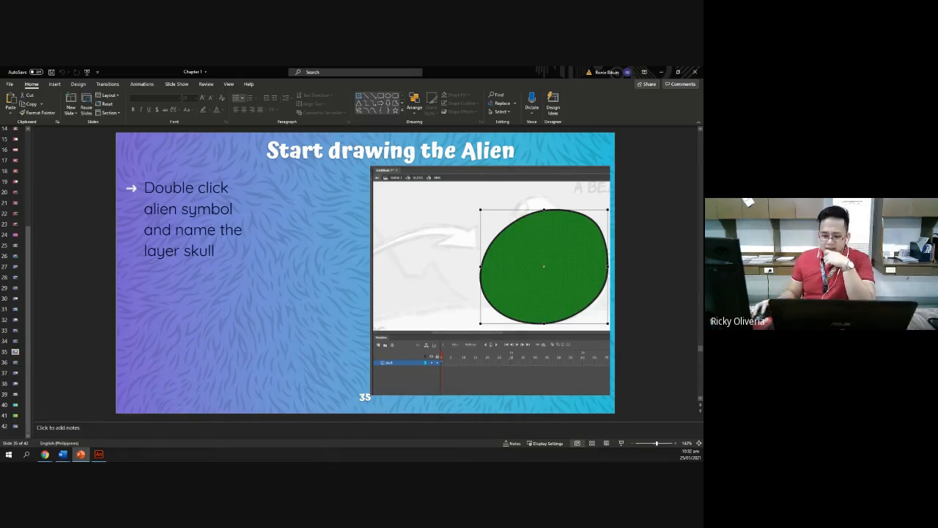
key("alt+Tab")
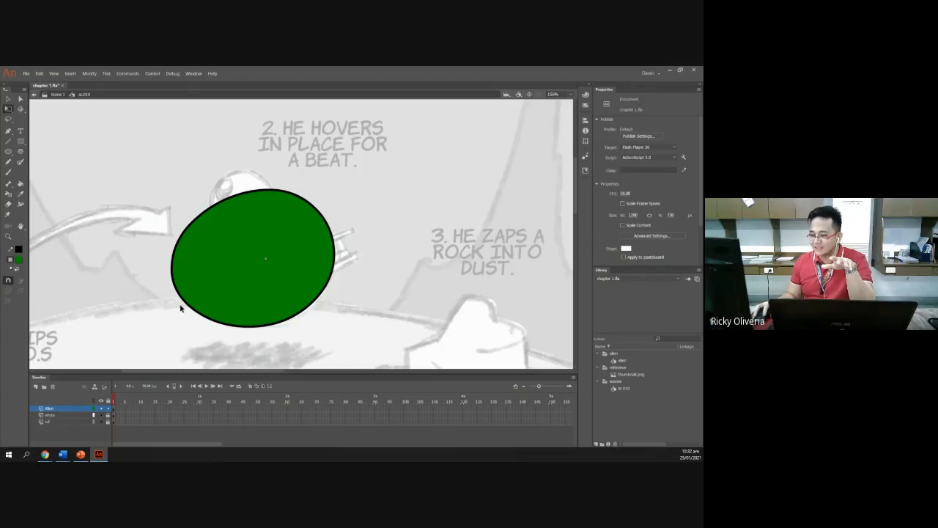
double_click(217, 270)
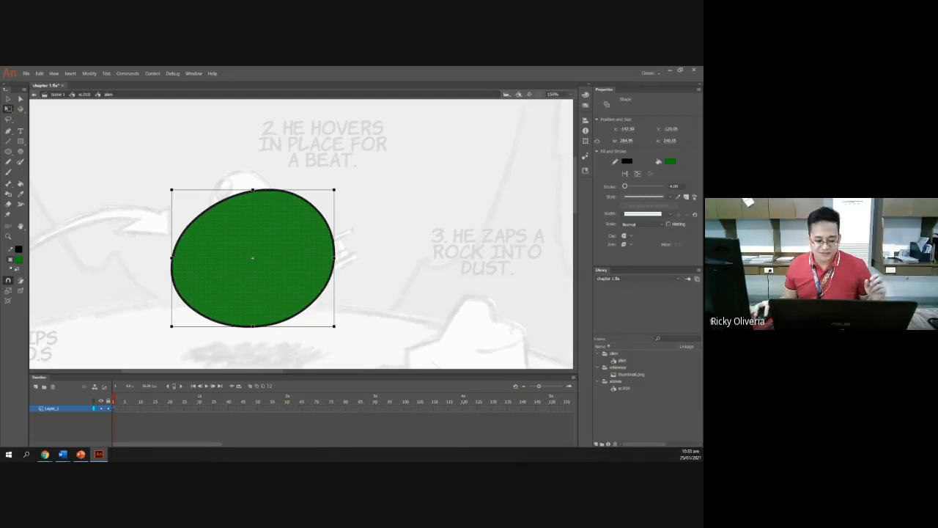
key("alt+Tab")
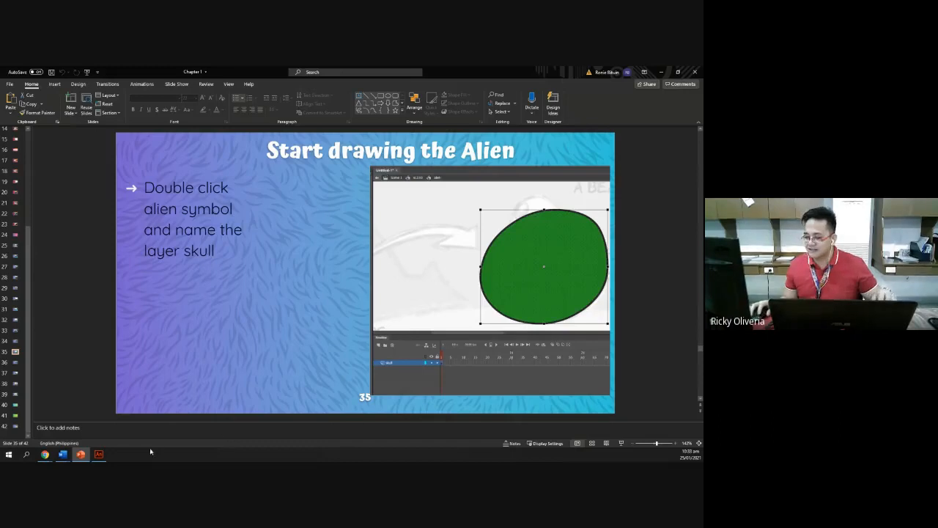
- Switch to Animate and rename the alien symbol's only layer as skull
left_click(99, 454)
double_click(67, 408)
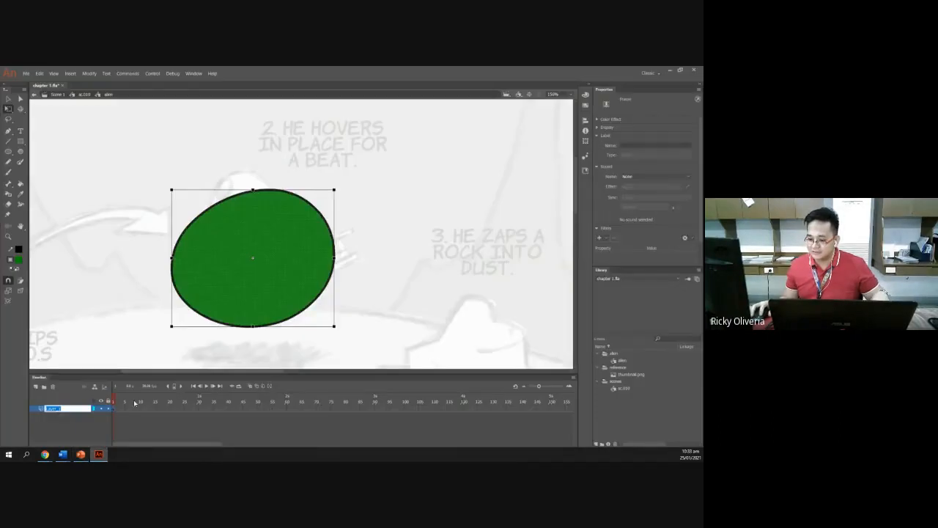
type("skull")
key("Return")
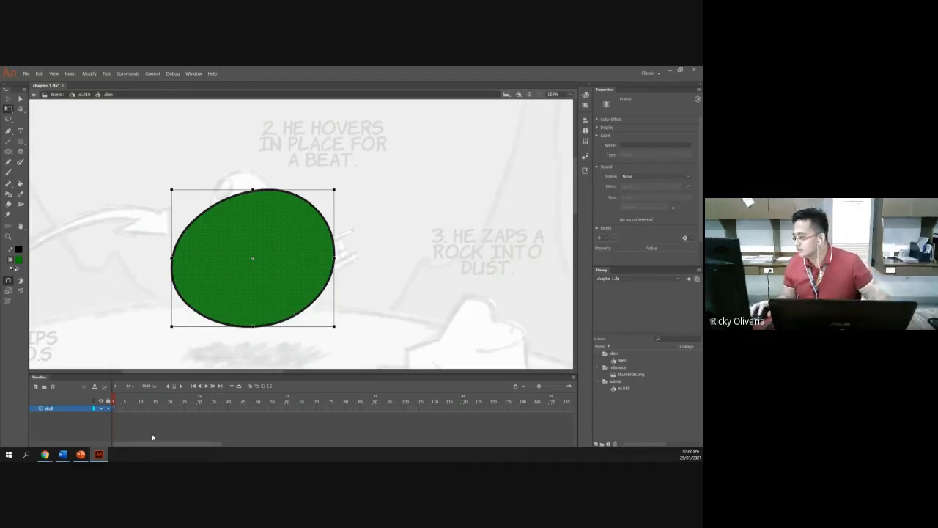
- Consult slide 36 on nesting the symbol in PowerPoint and return to Animate
left_click(81, 454)
left_click(15, 362)
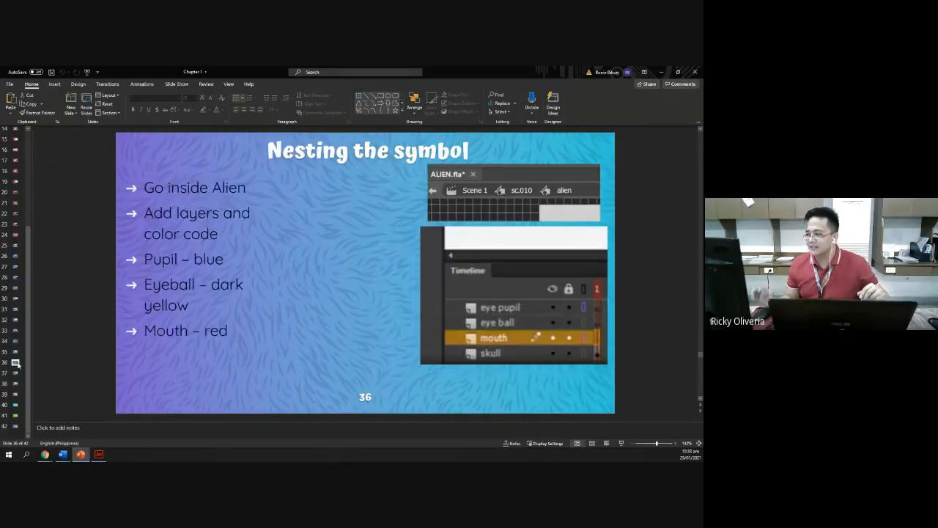
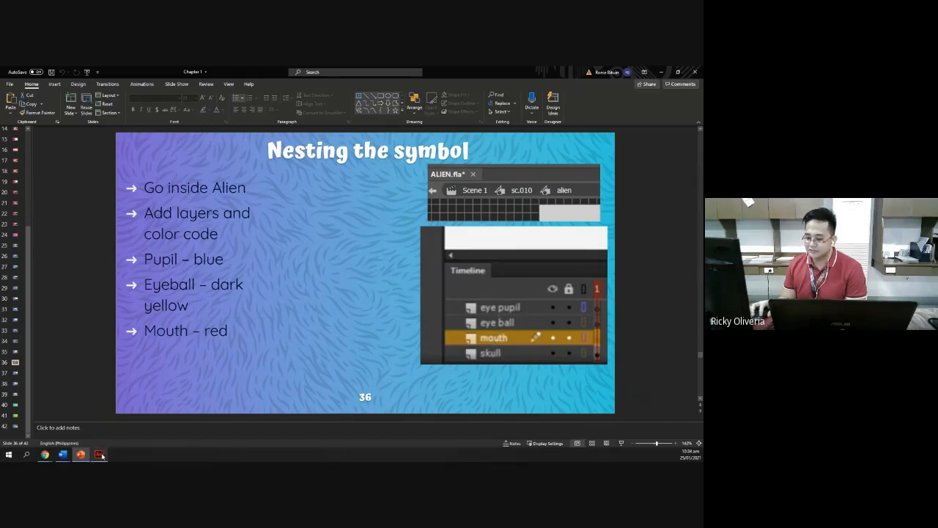
mouse_move(102, 457)
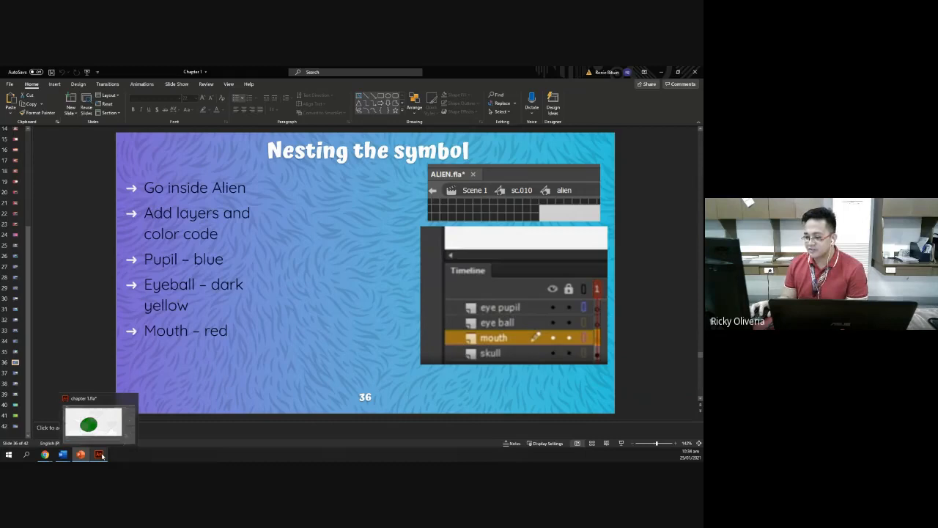
left_click(101, 455)
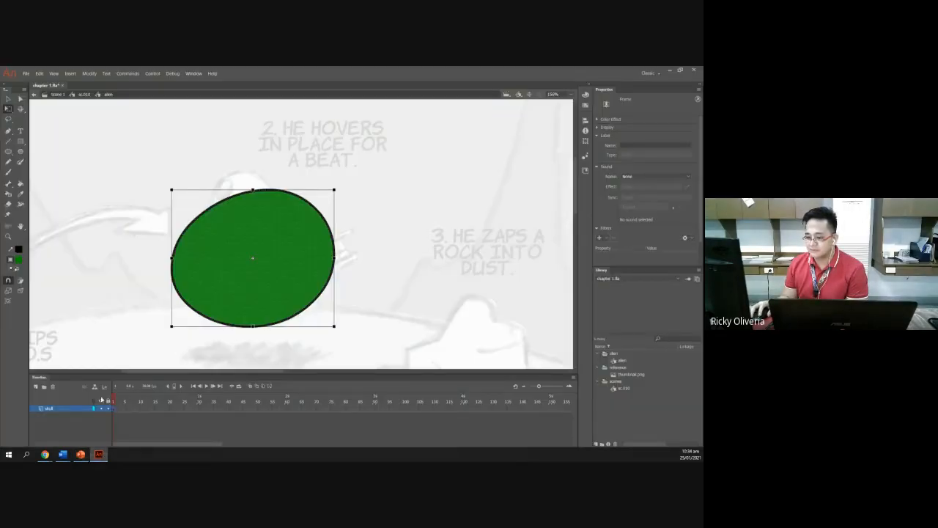
- Add three layers above the skull layer and name the topmost one eye_pupil
left_click(48, 386)
left_click(47, 386)
left_click(47, 386)
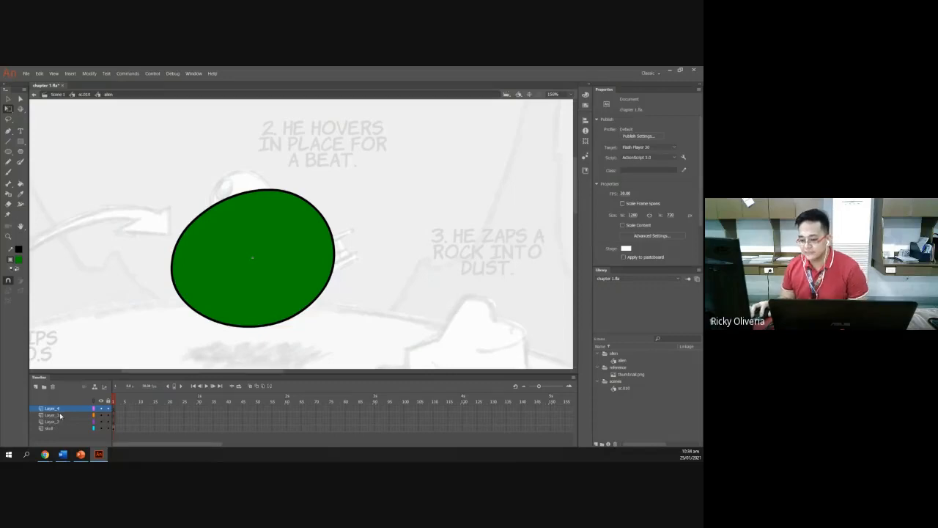
double_click(61, 411)
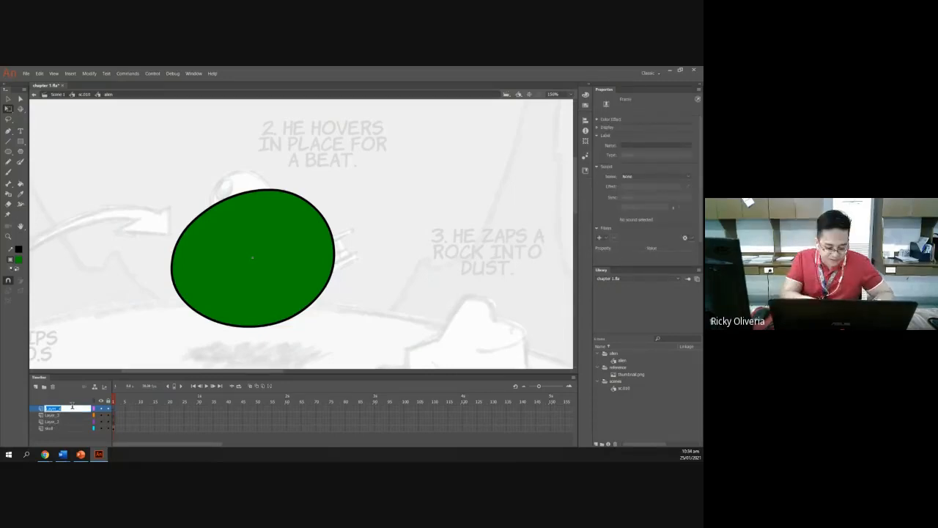
type("alien")
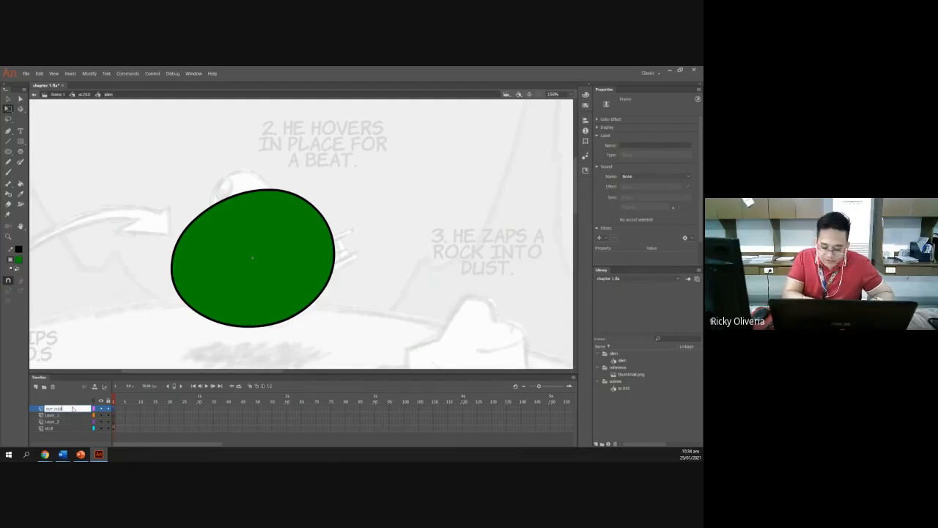
key("Return")
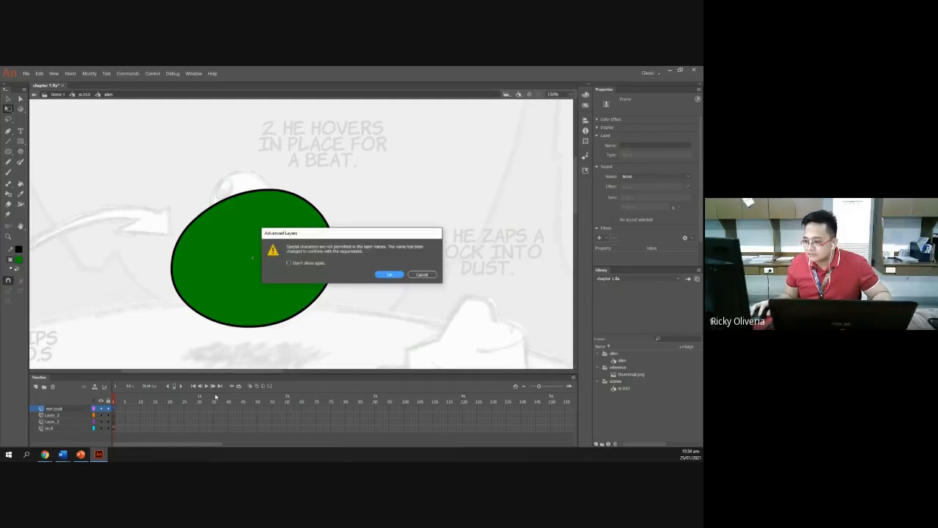
left_click(387, 276)
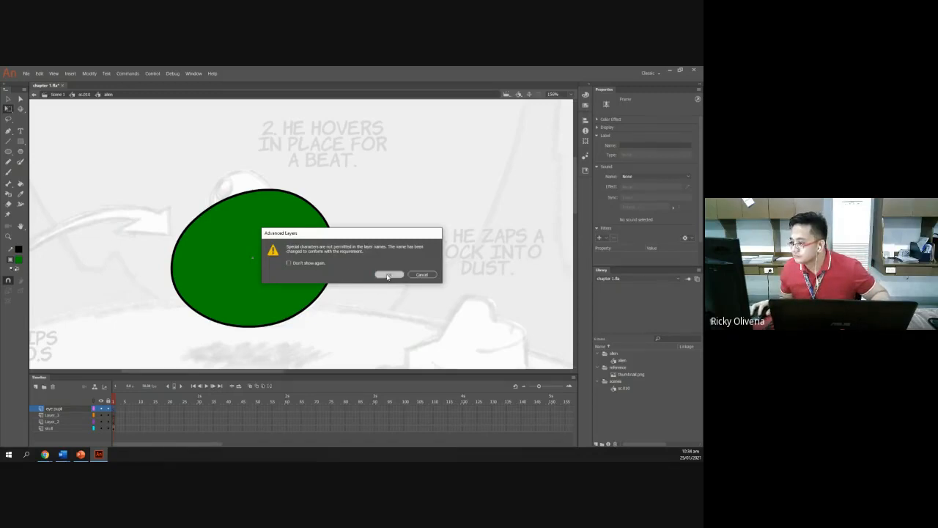
- Rename the layer directly below eye_pupil as eye_ball
double_click(55, 415)
type("eye_lid")
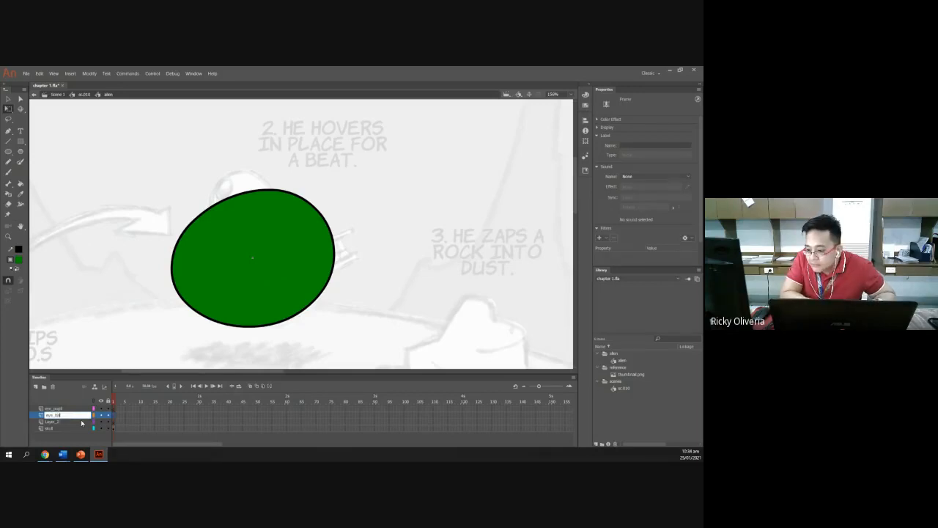
key("Return")
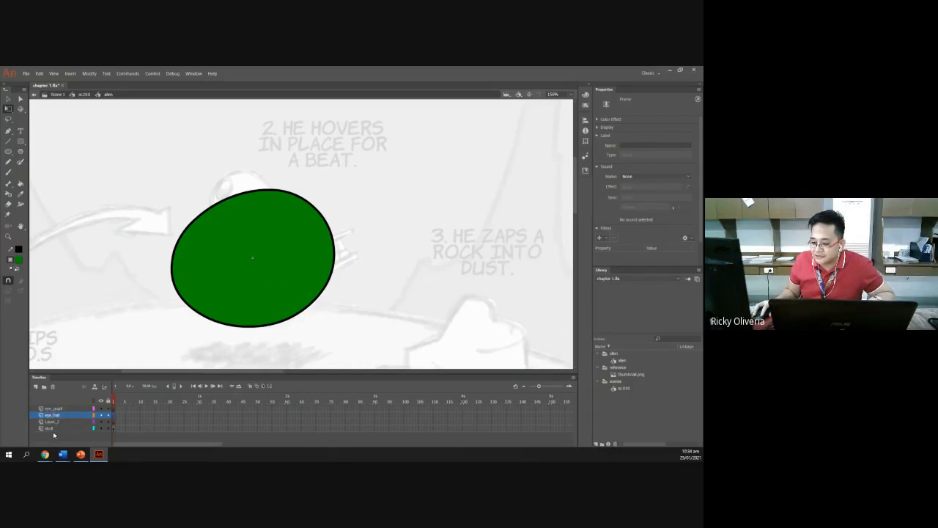
- Rename the remaining unnamed layer, directly above skull, as mouth
double_click(55, 423)
left_click(74, 419)
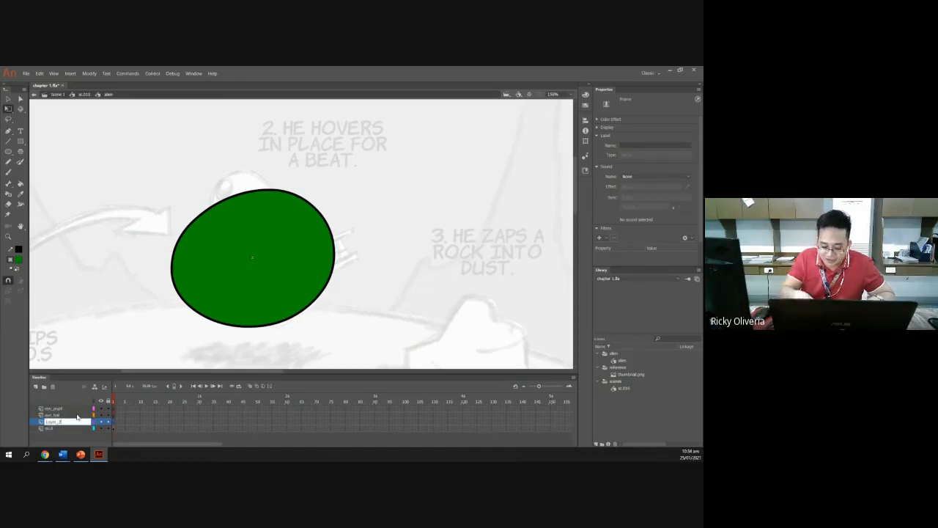
key("BackSpace")
key("BackSpace")
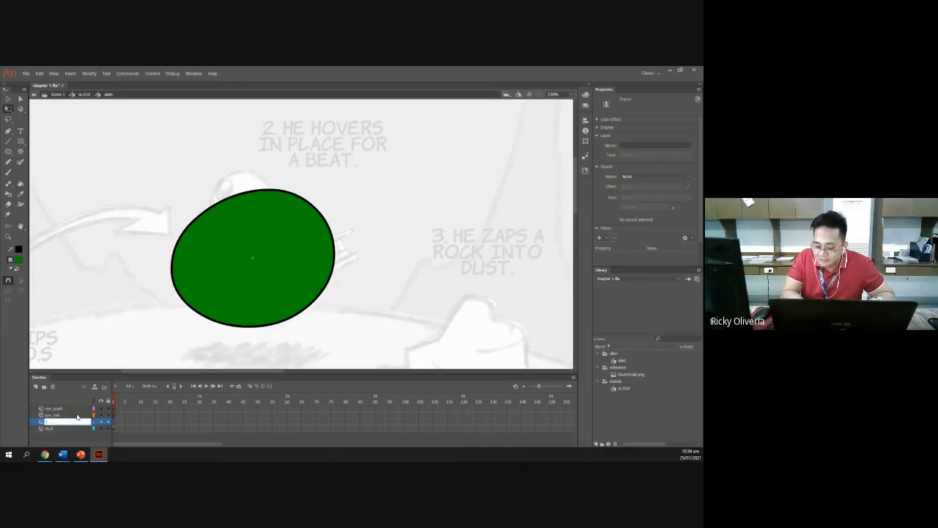
key("BackSpace")
key("BackSpace")
key("BackSpace")
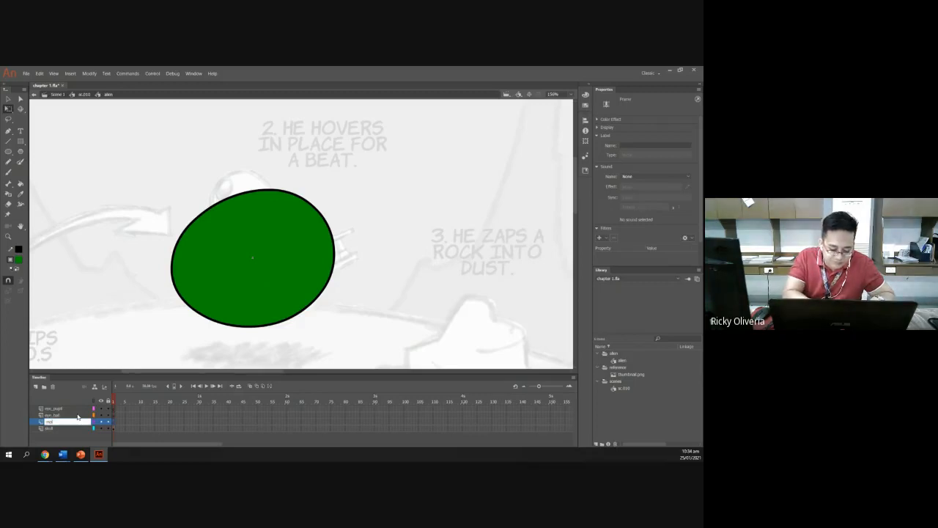
type("mouth")
key("Return")
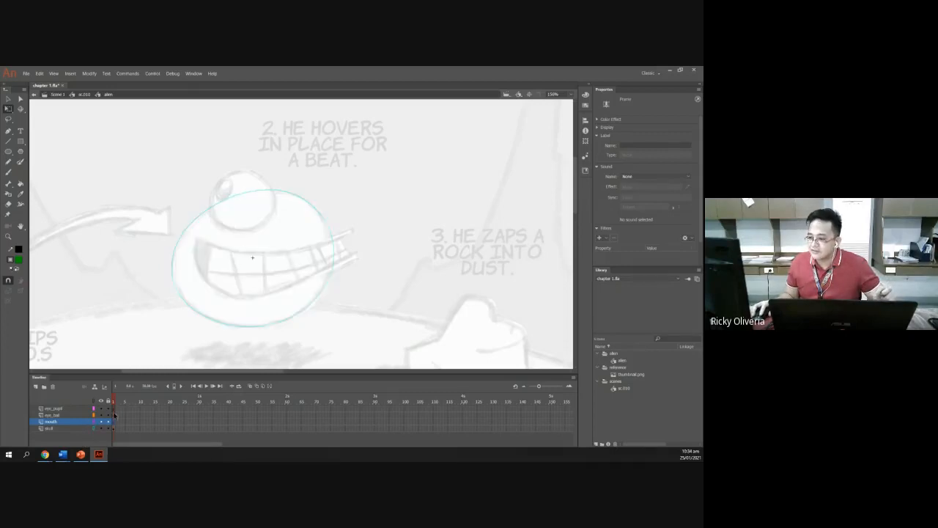
left_click(94, 421)
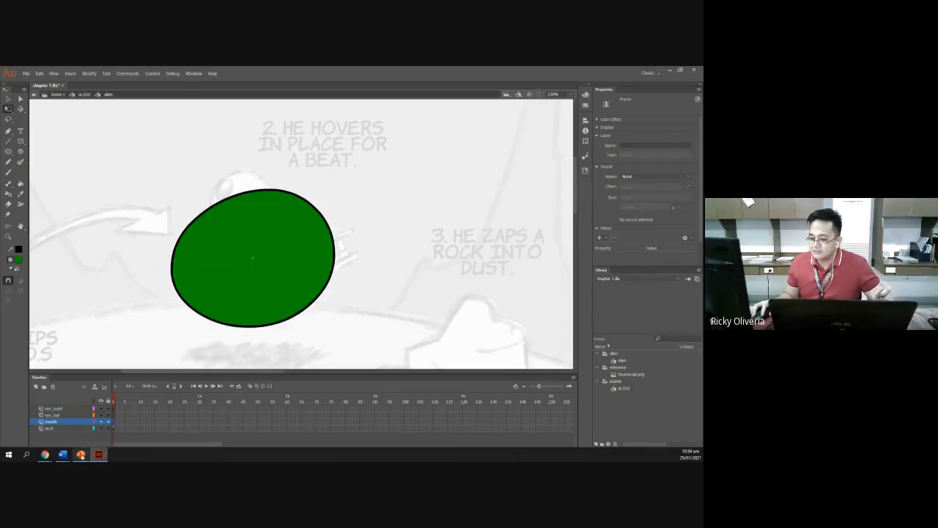
- Check the pupil, eyeball and mouth colour codes on PowerPoint slide 36, highlight them, and return to Animate
left_click(81, 454)
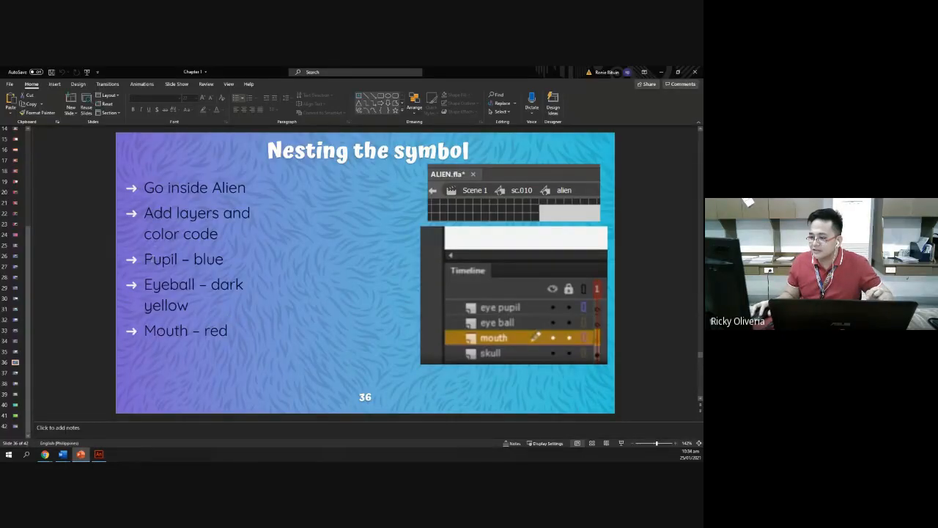
left_click_drag(145, 260, 235, 332)
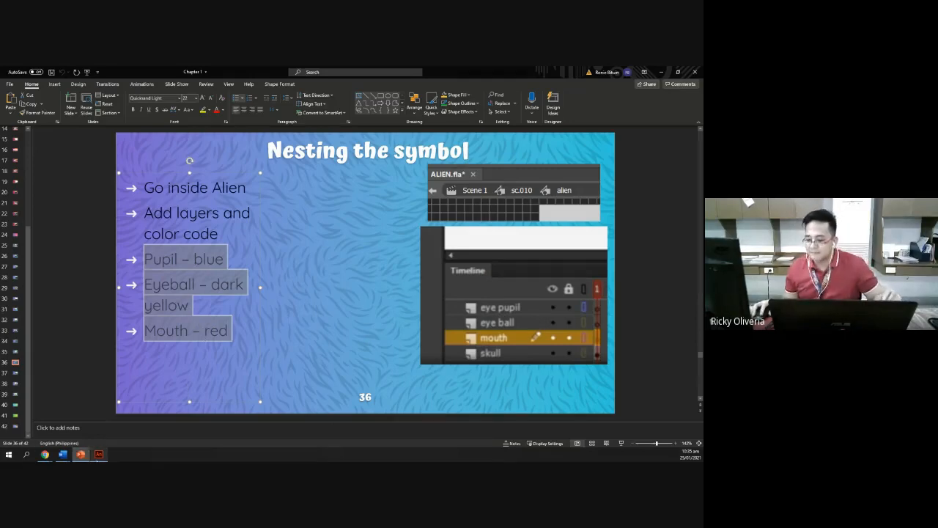
left_click(98, 454)
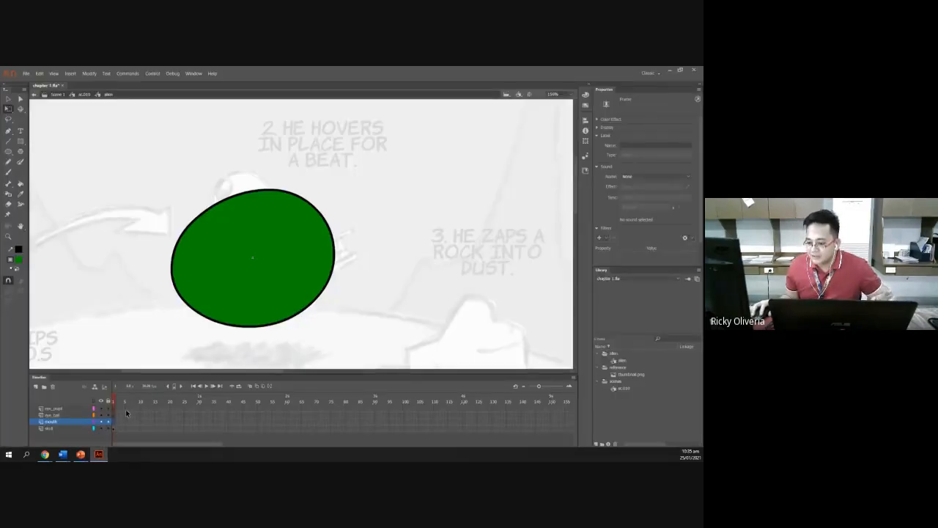
- Set the outline colour of the eye_pupil layer to blue in its layer properties
double_click(94, 411)
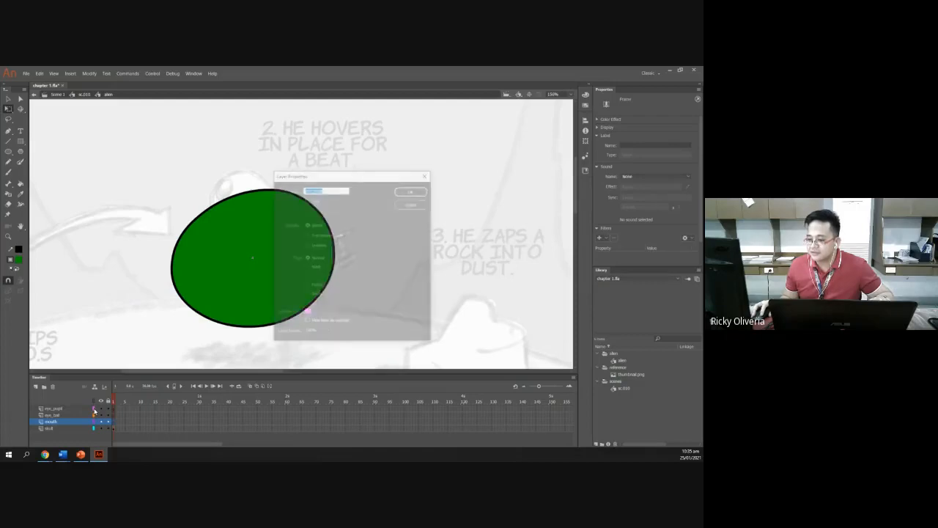
left_click(306, 312)
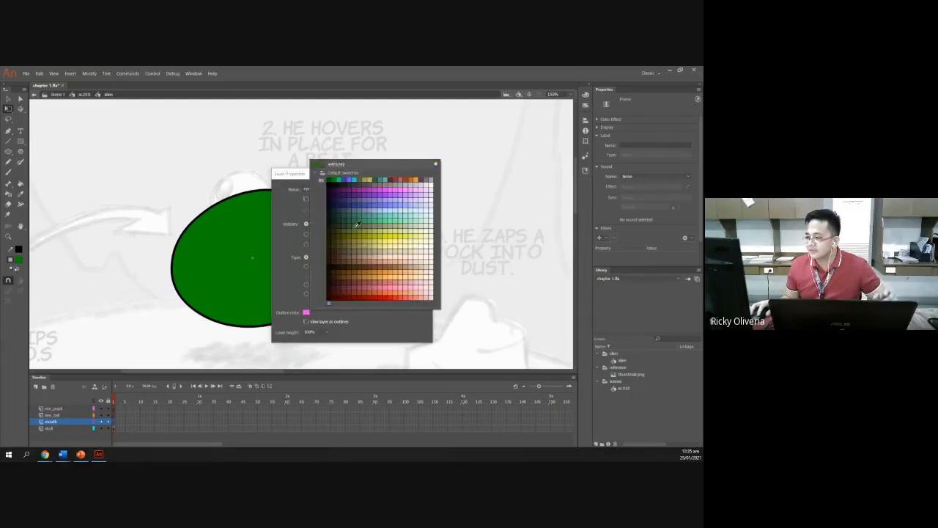
left_click(359, 173)
key("Return")
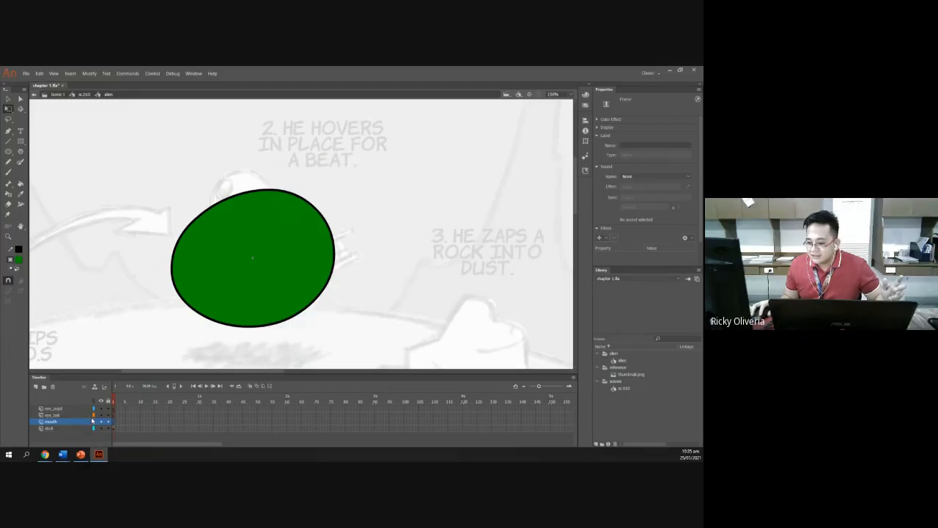
- Set the outline colour of the eye_ball layer to dark yellow in its layer properties
double_click(94, 416)
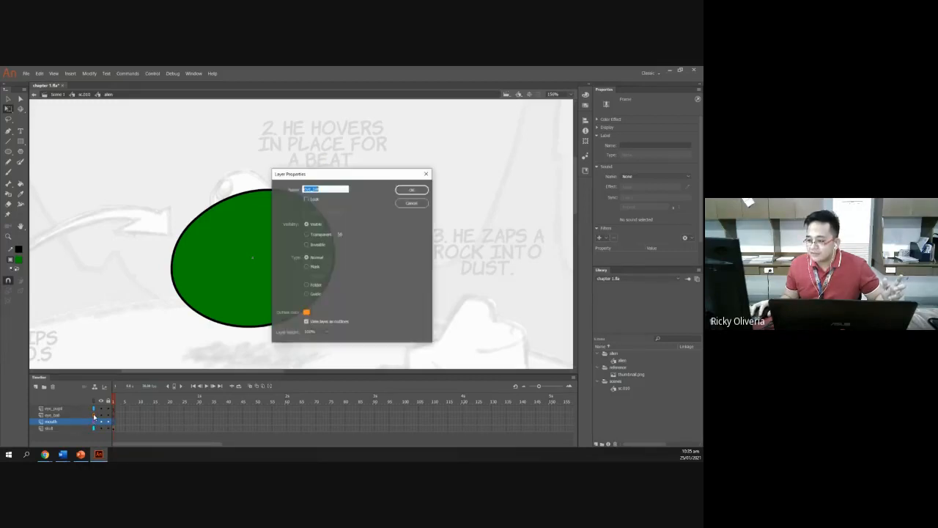
left_click(306, 312)
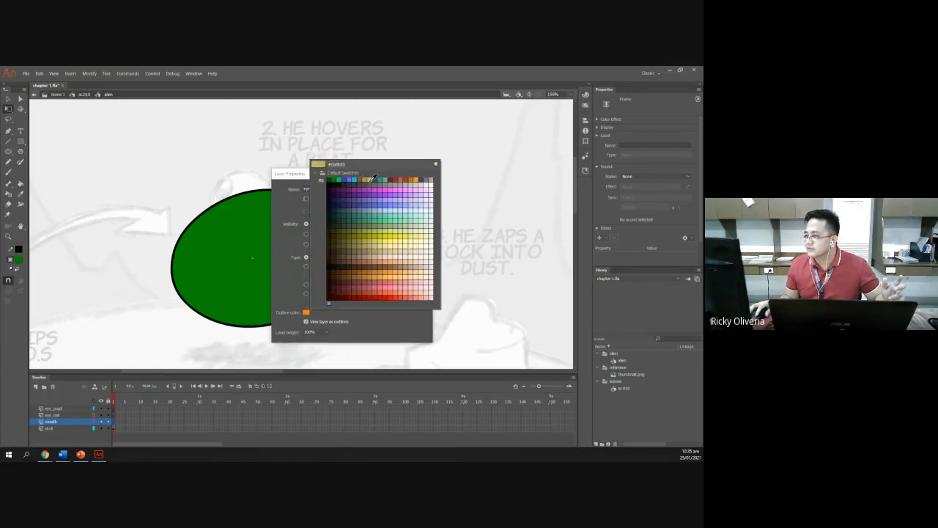
left_click(373, 177)
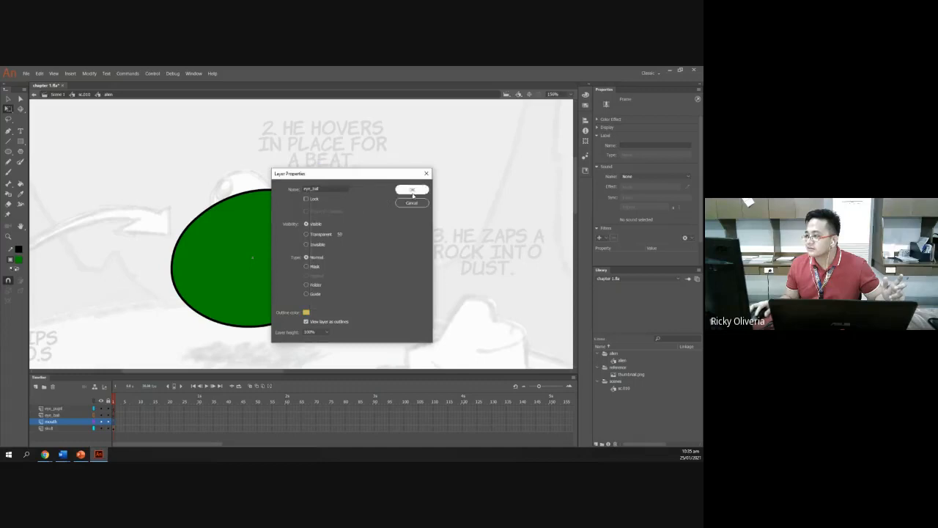
left_click(413, 191)
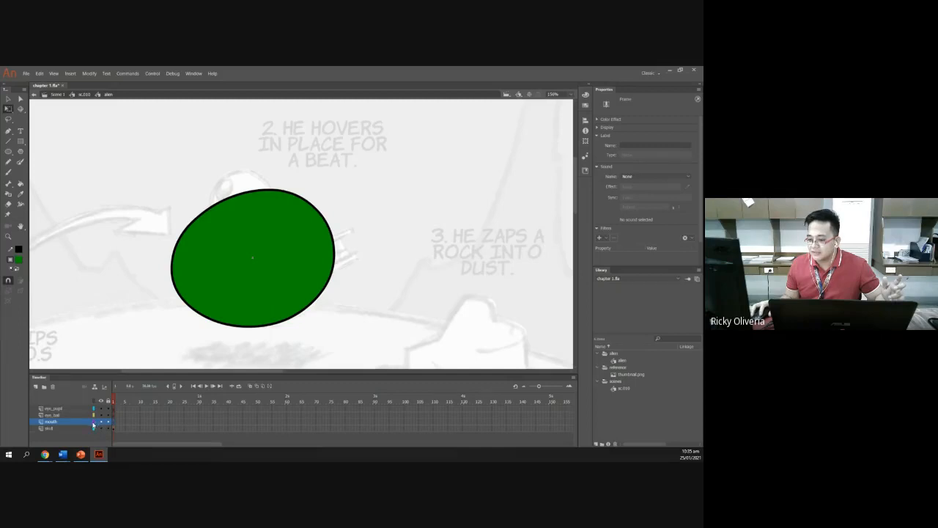
- Set the outline colour of the mouth layer to red in its layer properties
double_click(92, 423)
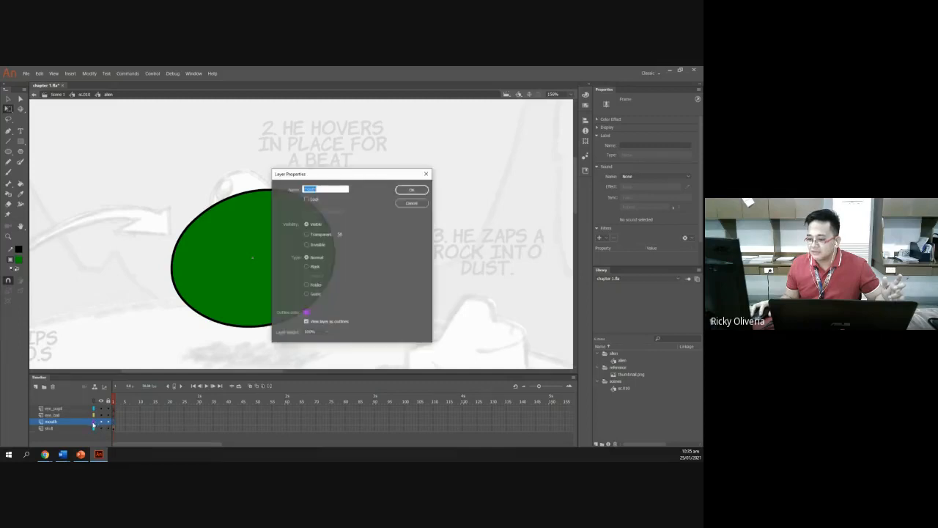
left_click(307, 312)
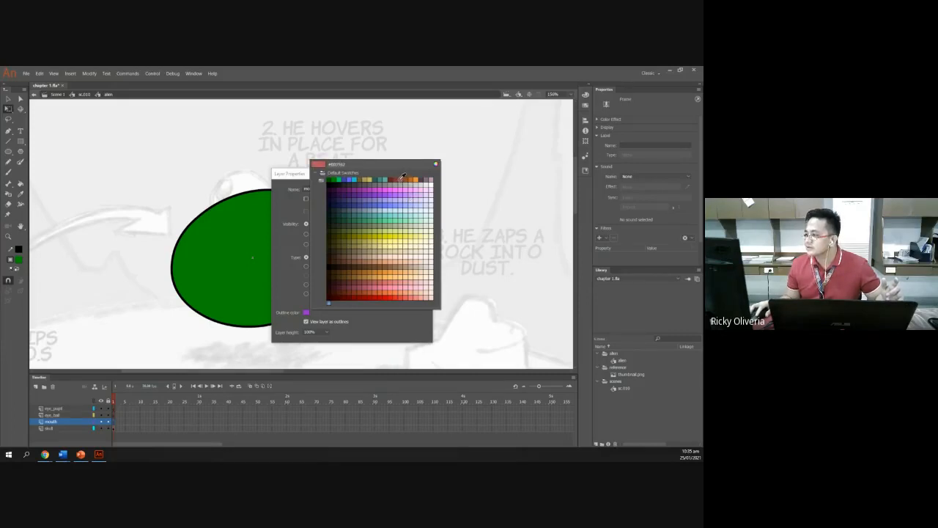
left_click(398, 177)
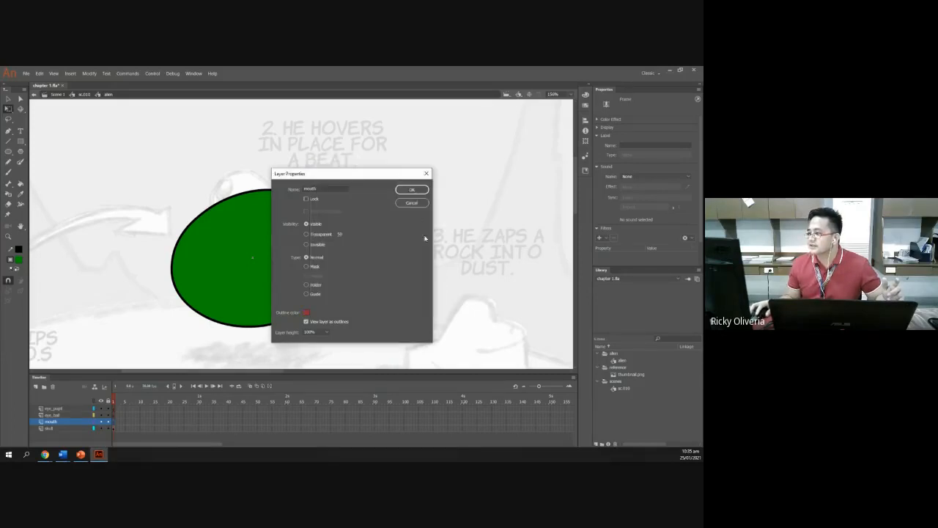
left_click(412, 203)
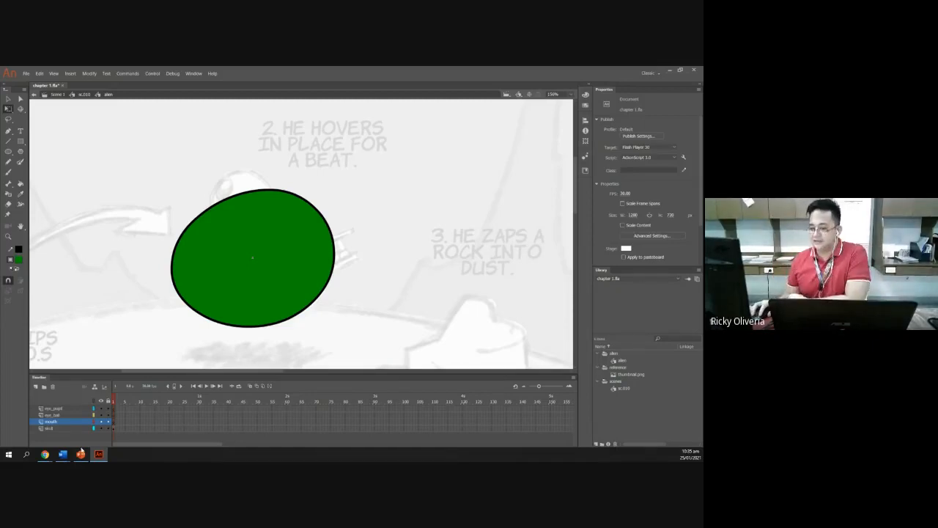
- Save the chapter 1 file and switch back to the PowerPoint slide on nesting the symbol
left_click(25, 73)
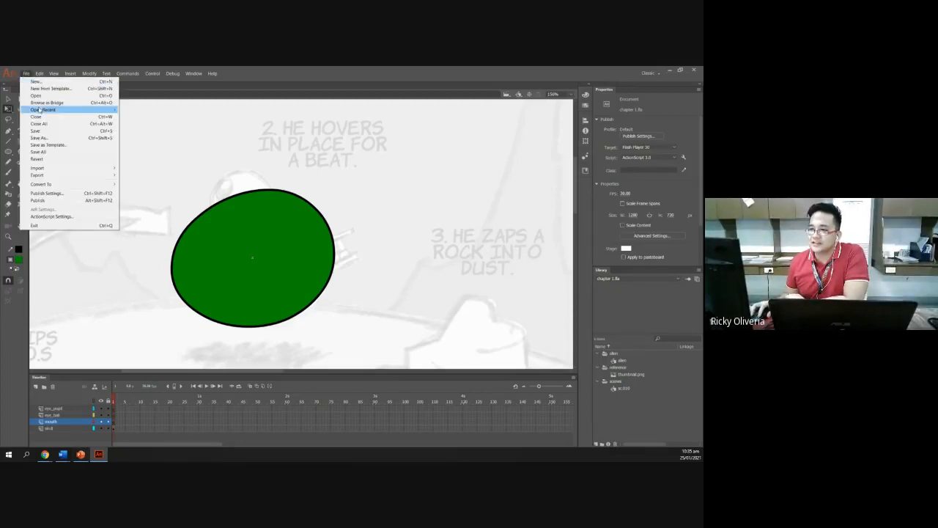
left_click(46, 130)
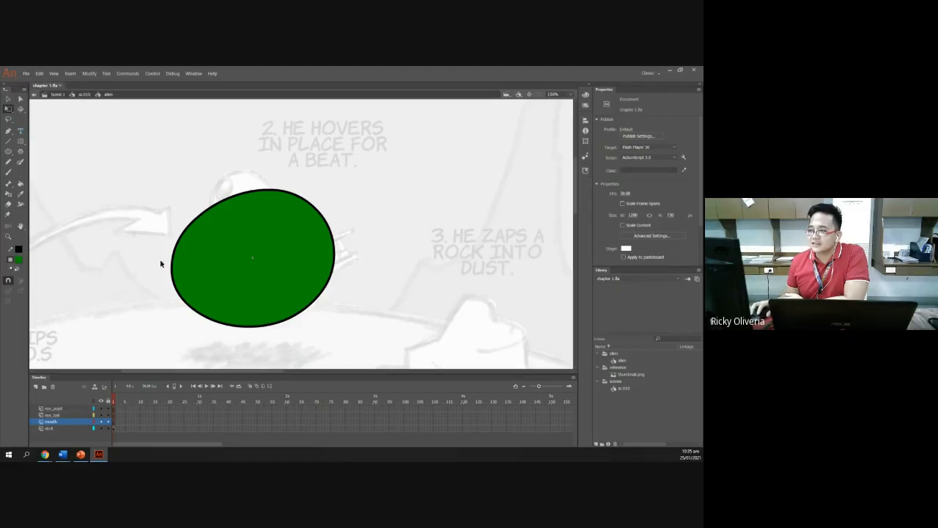
left_click(82, 455)
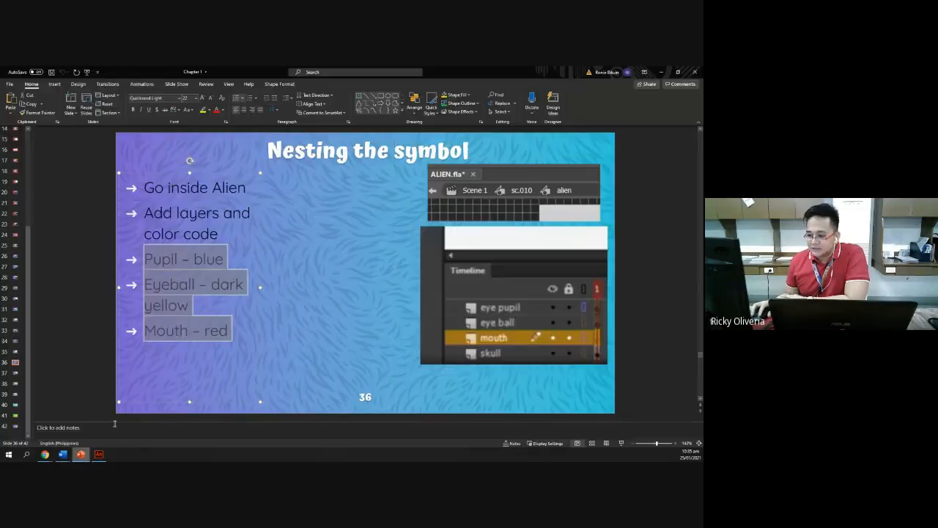
- View the next nesting slide, switch to Adobe Animate and display the skull layer as outlines
left_click(14, 373)
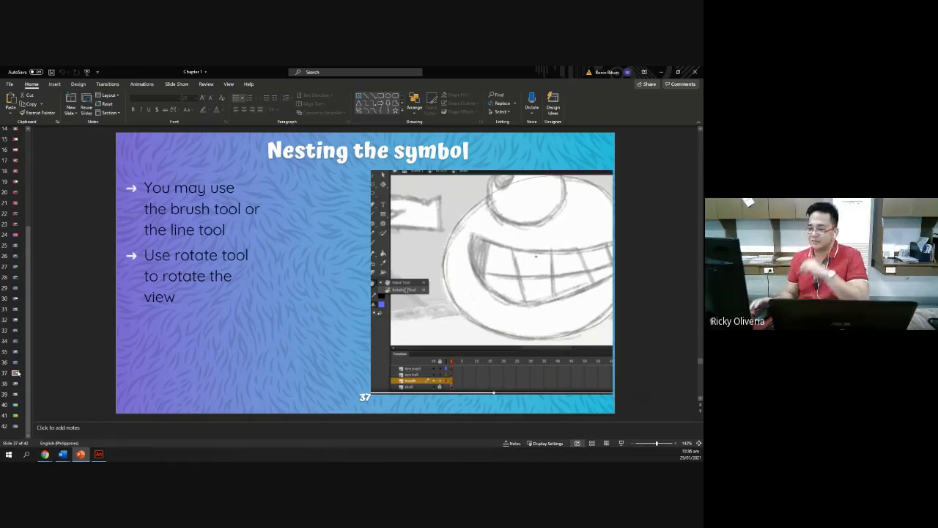
left_click(98, 454)
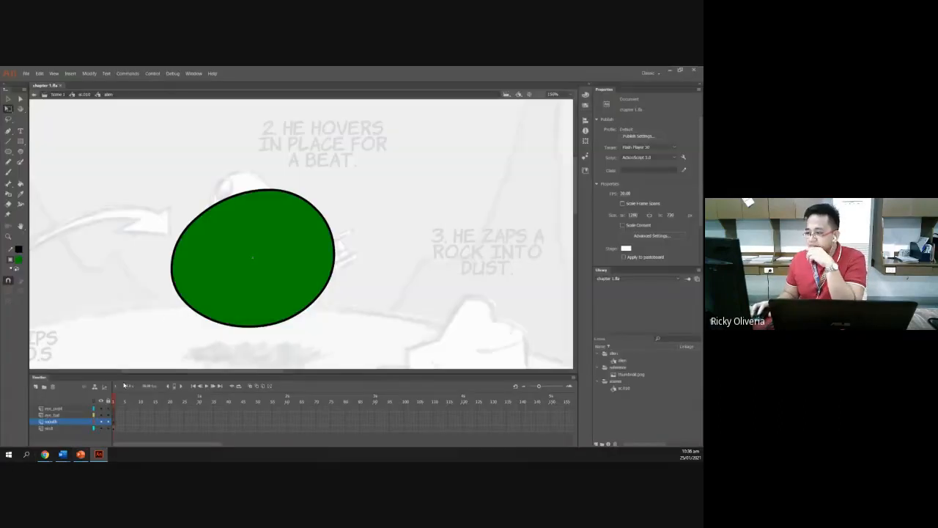
left_click(94, 430)
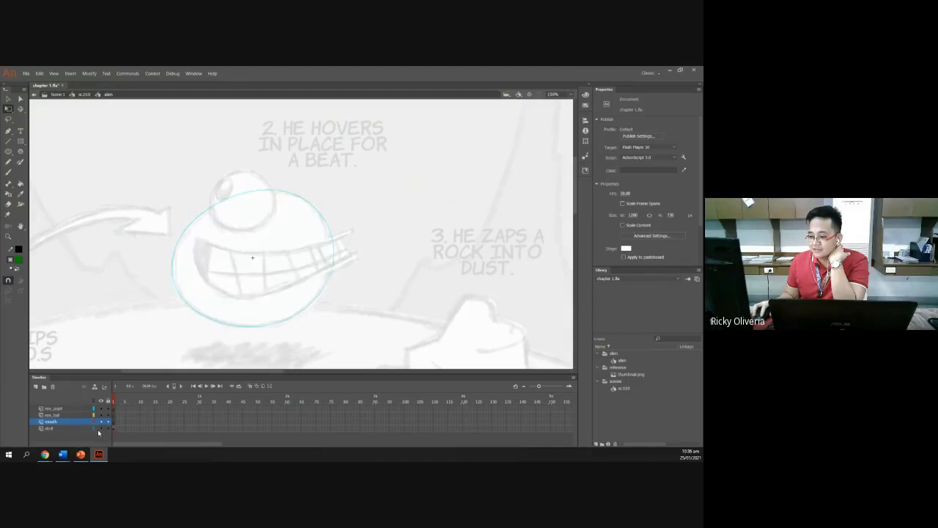
left_click(94, 430)
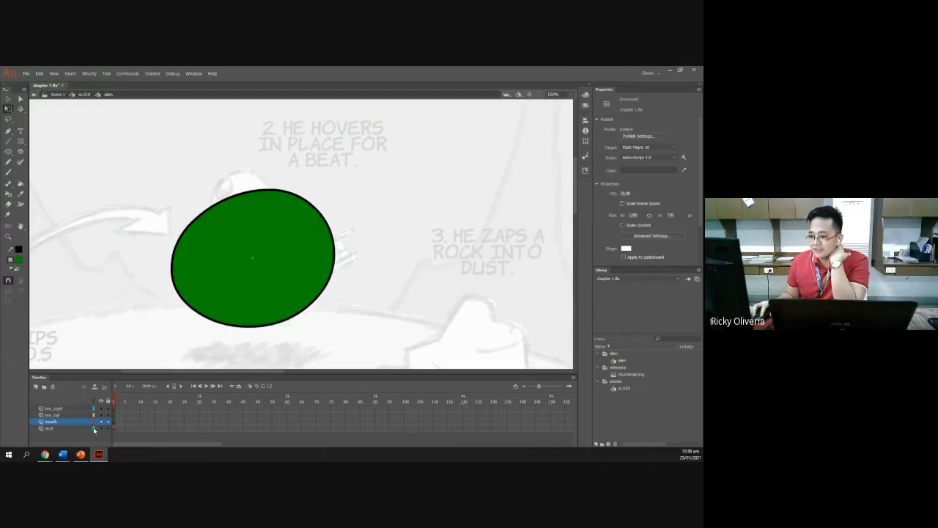
left_click(94, 430)
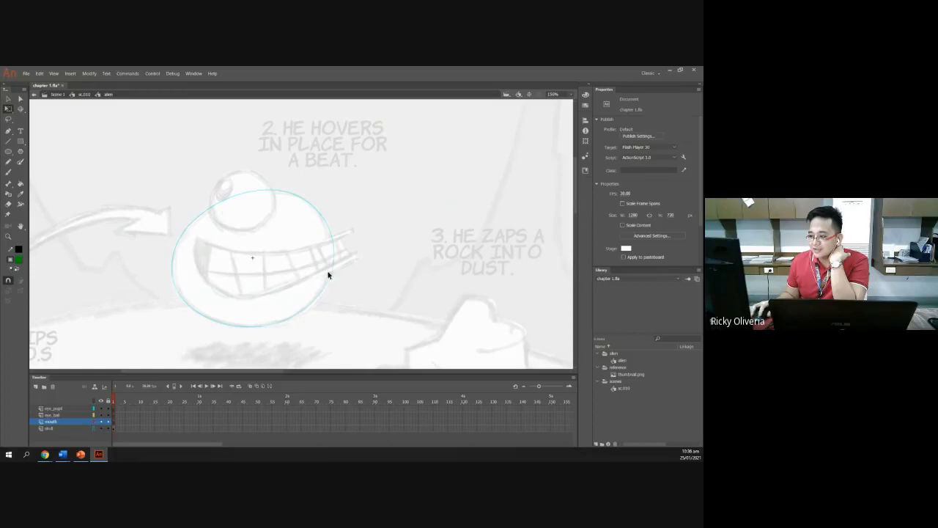
- Lock the skull layer and toggle its visibility off and back on
left_click(108, 429)
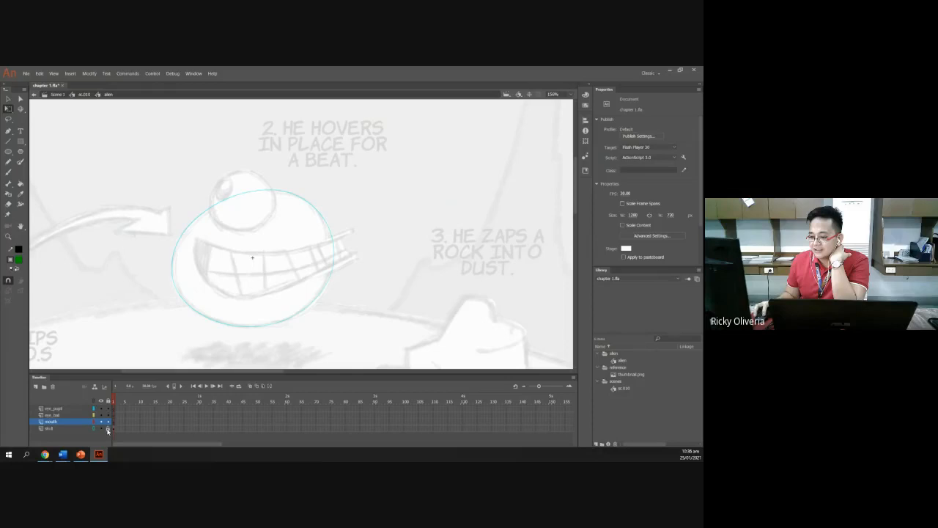
left_click(102, 429)
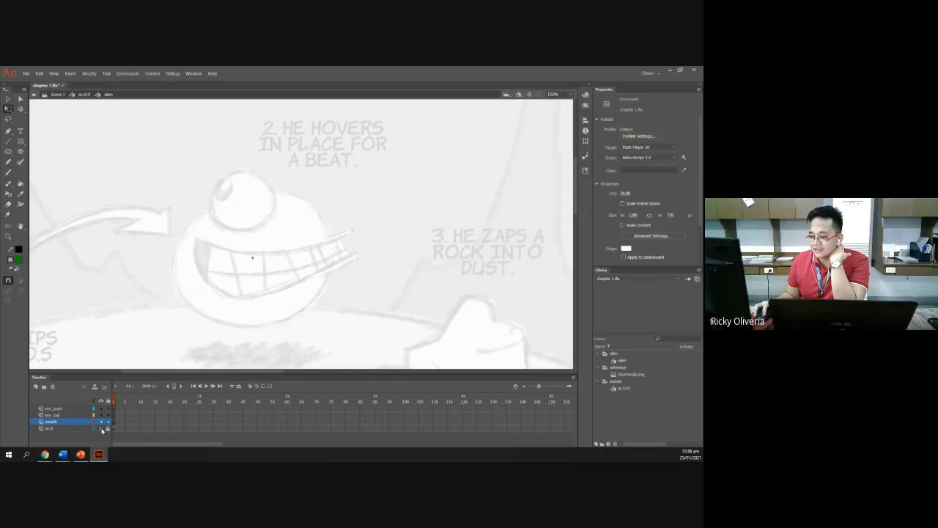
left_click(102, 430)
left_click(102, 429)
left_click(102, 429)
left_click(102, 429)
left_click(102, 430)
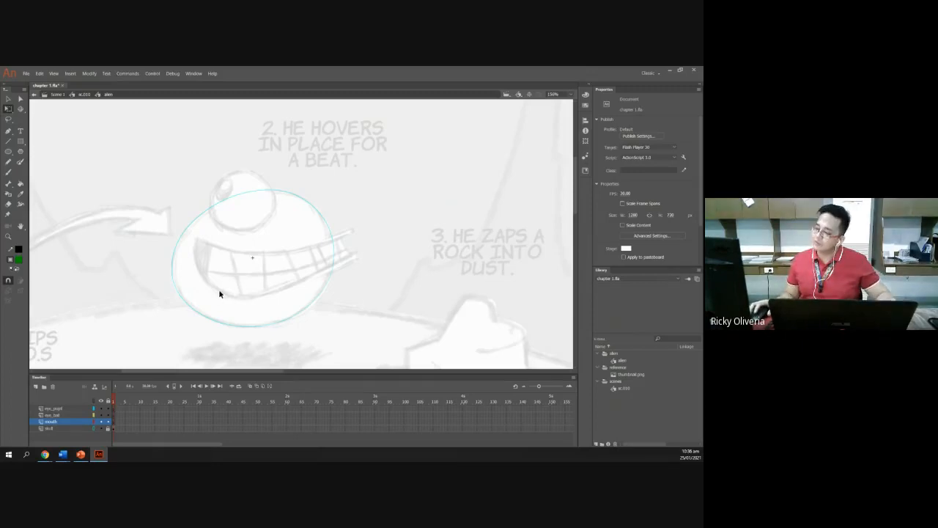
- Rotate the stage view clockwise with the Rotation Tool, using the middle of the alien's mouth as pivot
left_click(21, 226)
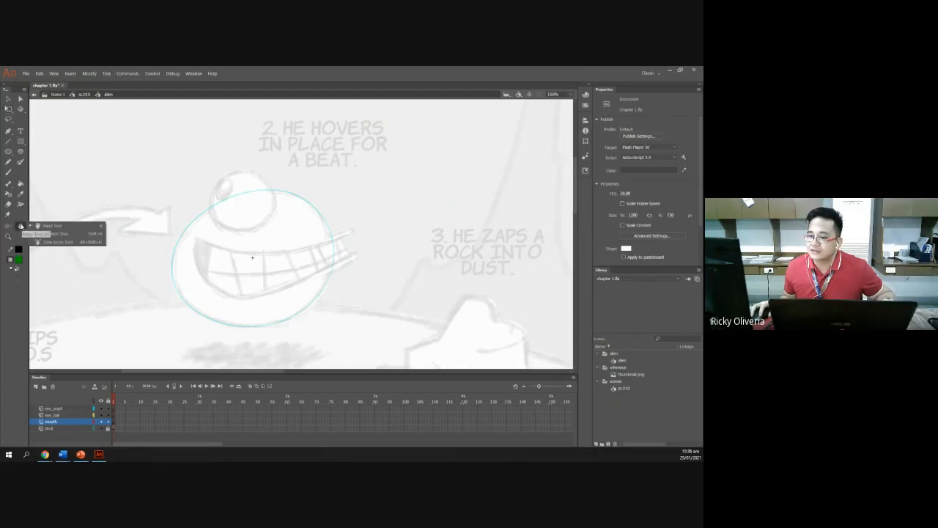
left_click(60, 234)
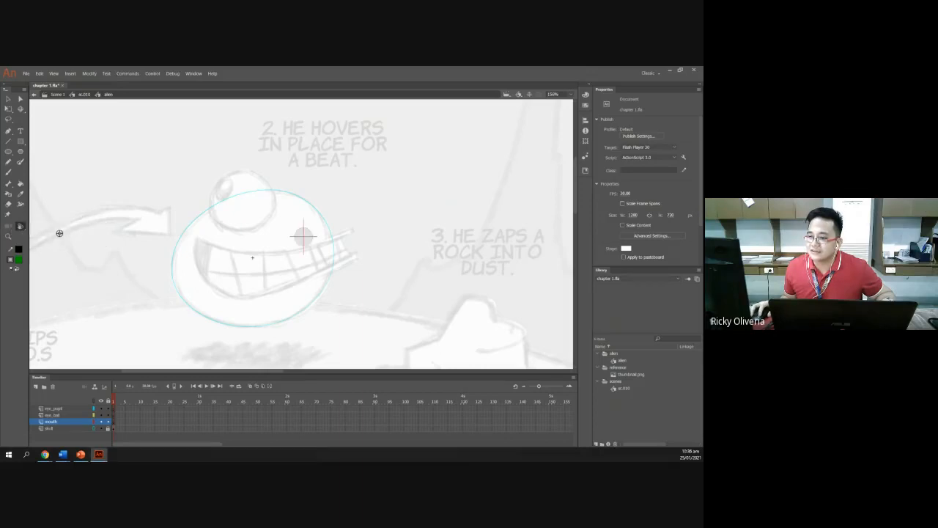
left_click(252, 265)
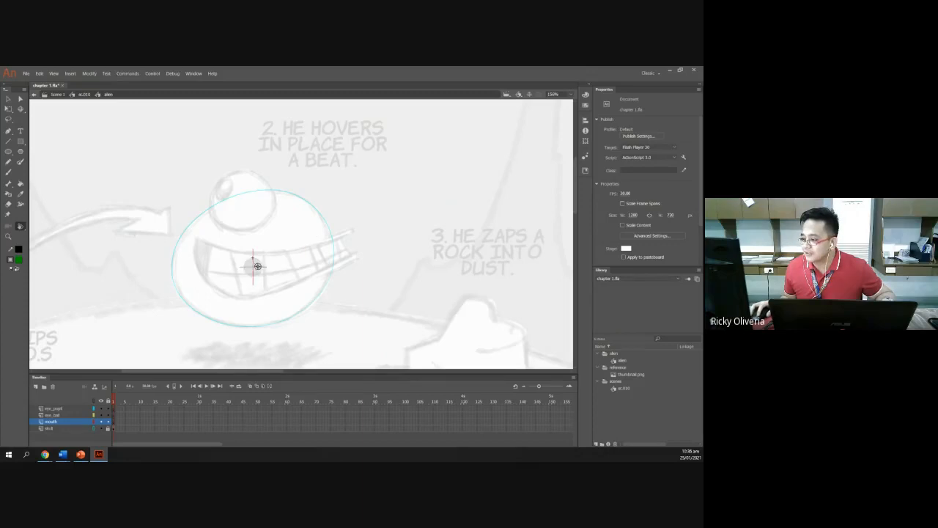
mouse_move(271, 244)
left_mouse_down()
mouse_move(278, 283)
mouse_move(287, 249)
mouse_move(279, 211)
mouse_move(257, 190)
mouse_move(316, 181)
mouse_move(320, 268)
mouse_move(296, 324)
mouse_move(323, 252)
mouse_move(294, 209)
mouse_move(291, 308)
left_mouse_up()
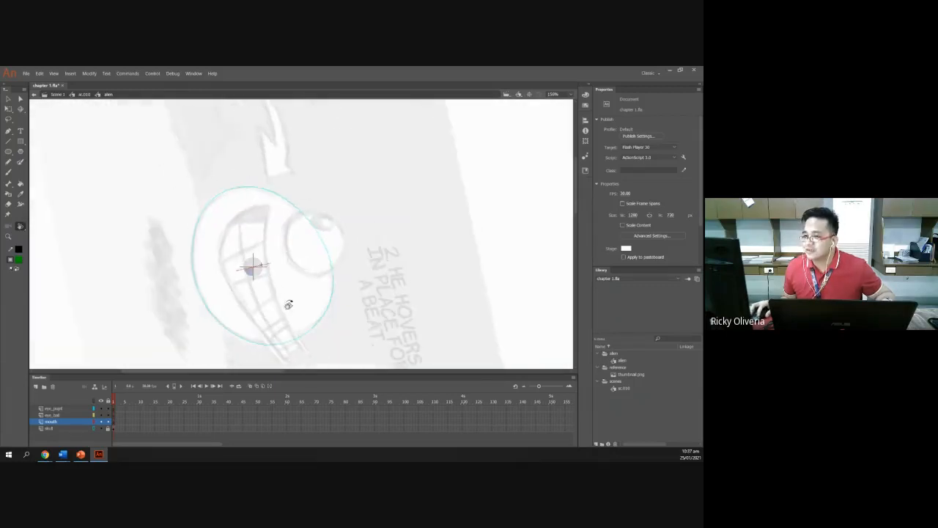
- Try tracing the mouth outline in the rotated view with green brush strokes on the mouth layer, and undo them
left_click(9, 173)
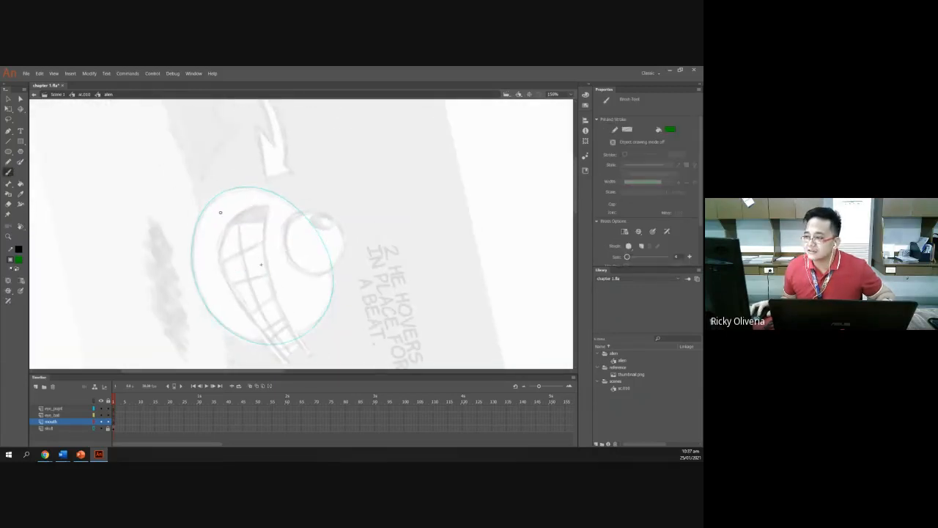
left_click_drag(278, 306, 311, 357)
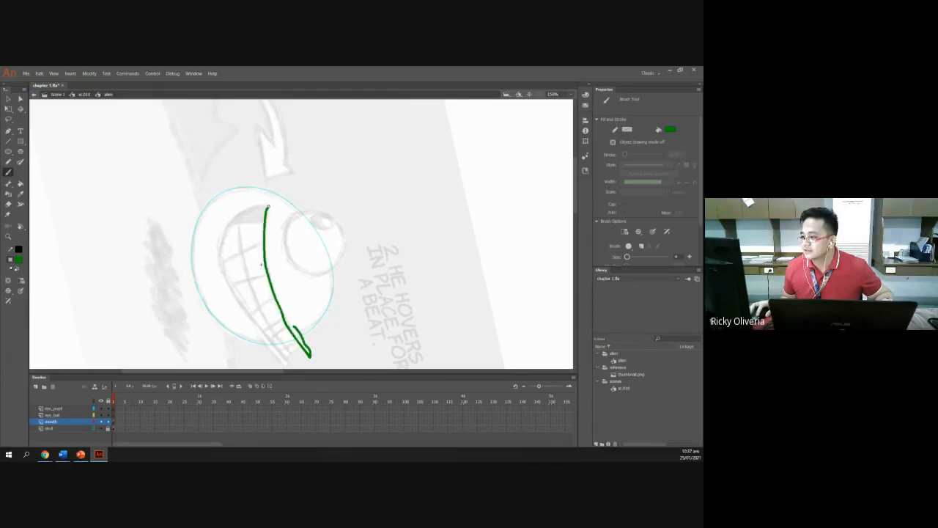
mouse_move(265, 210)
left_mouse_down()
mouse_move(227, 231)
mouse_move(229, 288)
mouse_move(286, 368)
mouse_move(261, 339)
left_mouse_up()
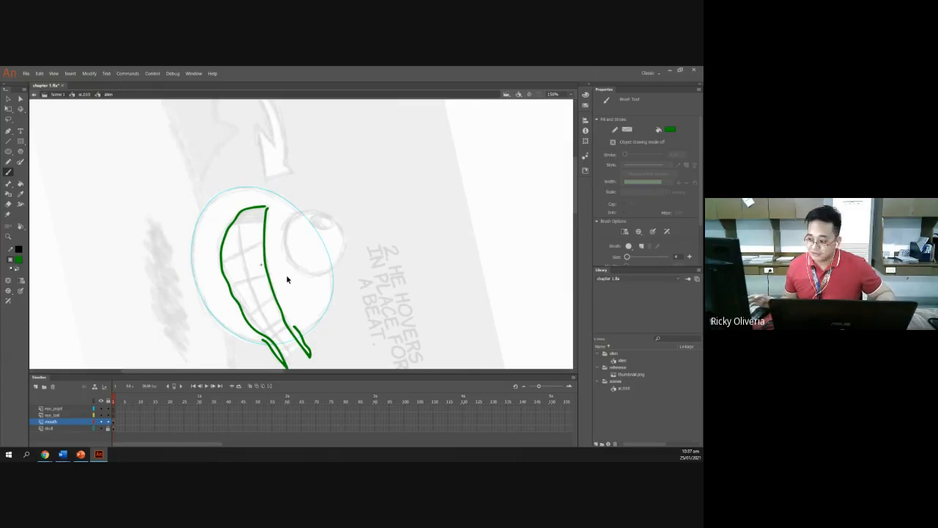
key("ctrl+z")
key("ctrl+z")
key("ctrl+z")
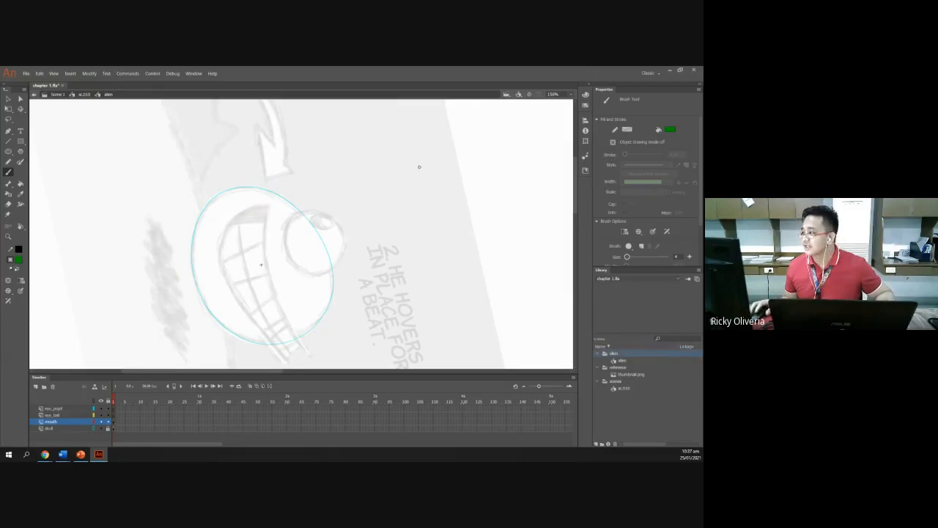
- Return the stage to its unrotated orientation and frame the sketched mouth close up
left_click(528, 95)
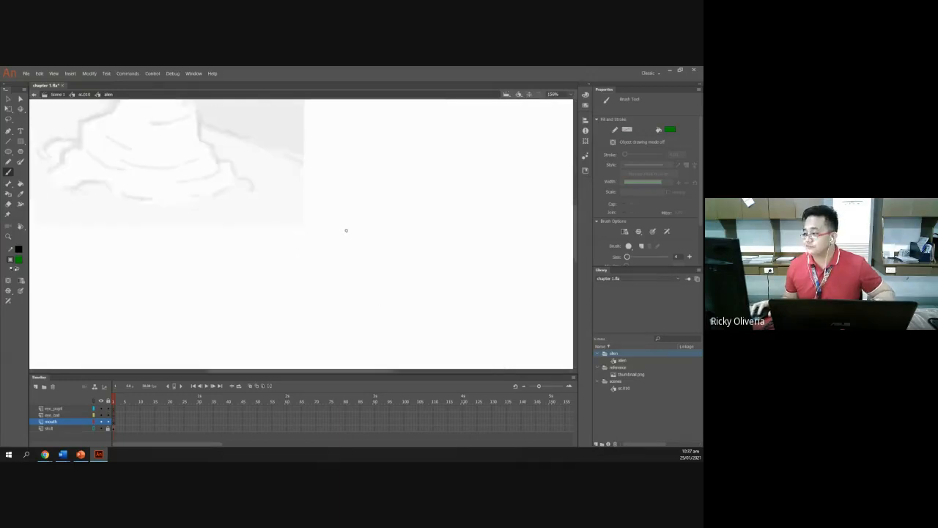
left_click_drag(220, 157, 463, 334)
left_click_drag(225, 206, 303, 247)
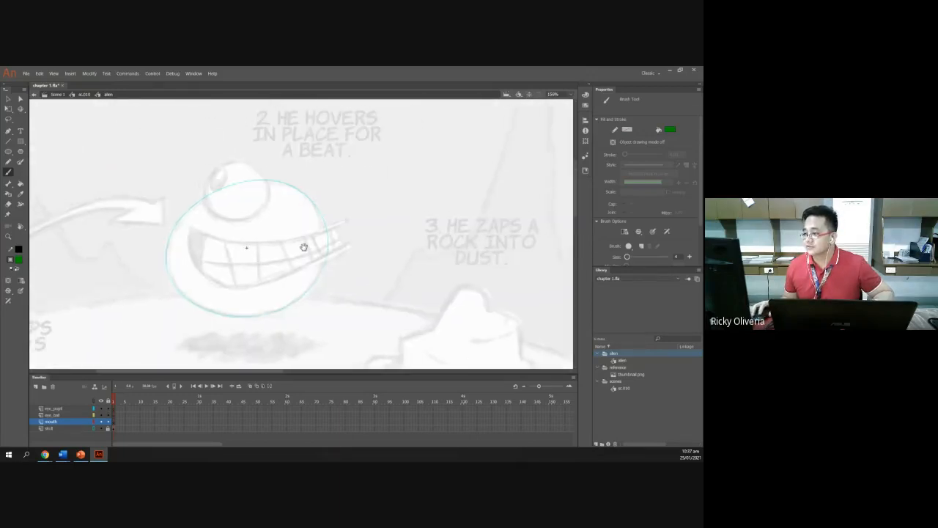
scroll(304, 247, "up", 2)
scroll(306, 251, "down", 5)
scroll(305, 249, "up", 3)
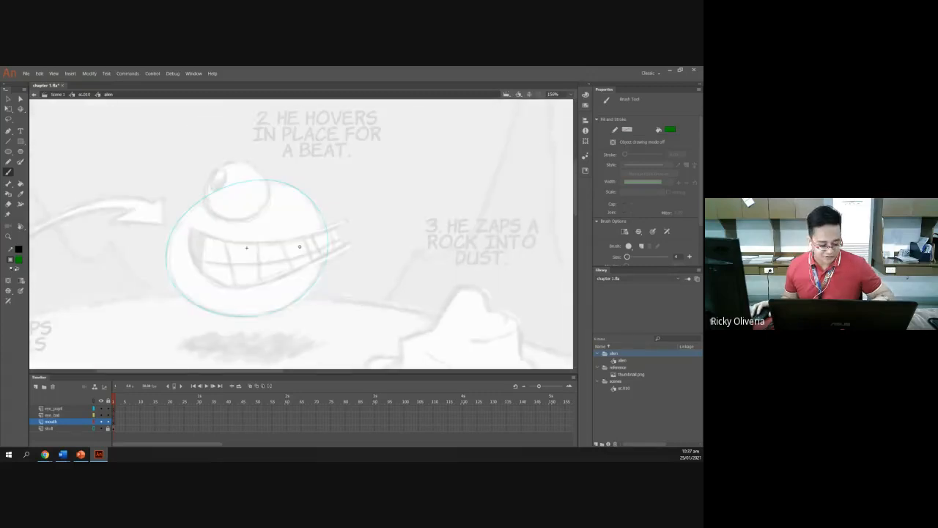
scroll(299, 247, "up", 2)
scroll(299, 247, "down", 2)
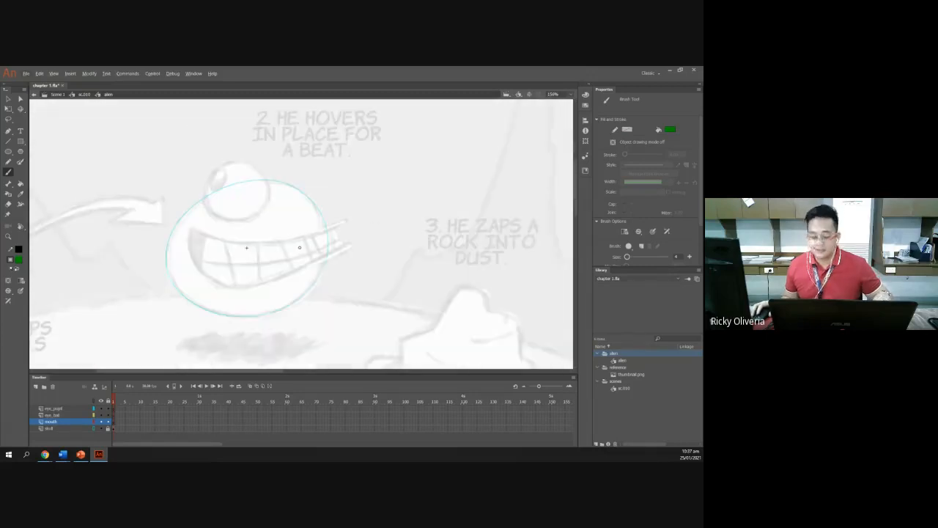
scroll(298, 246, "down", 2)
scroll(298, 249, "up", 3)
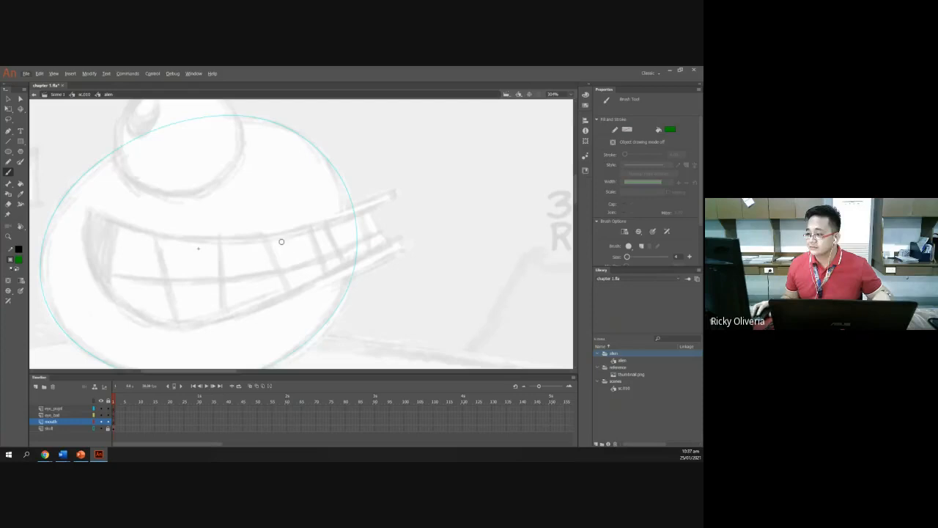
scroll(281, 241, "down", 3)
mouse_move(259, 203)
left_mouse_down()
mouse_move(294, 247)
mouse_move(313, 252)
left_mouse_up()
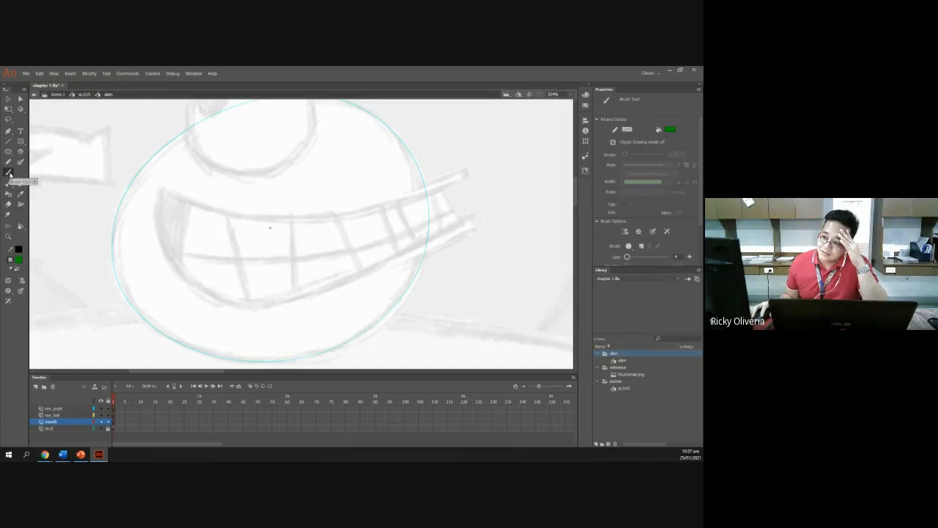
- Try brushing the upper and lower mouth edges in green over the enlarged sketch, and undo the strokes
mouse_move(166, 193)
left_mouse_down()
mouse_move(314, 221)
mouse_move(436, 197)
mouse_move(463, 175)
mouse_move(389, 196)
left_mouse_up()
mouse_move(473, 219)
left_mouse_down()
mouse_move(409, 266)
mouse_move(454, 225)
mouse_move(297, 294)
mouse_move(226, 303)
mouse_move(171, 260)
mouse_move(163, 194)
left_mouse_up()
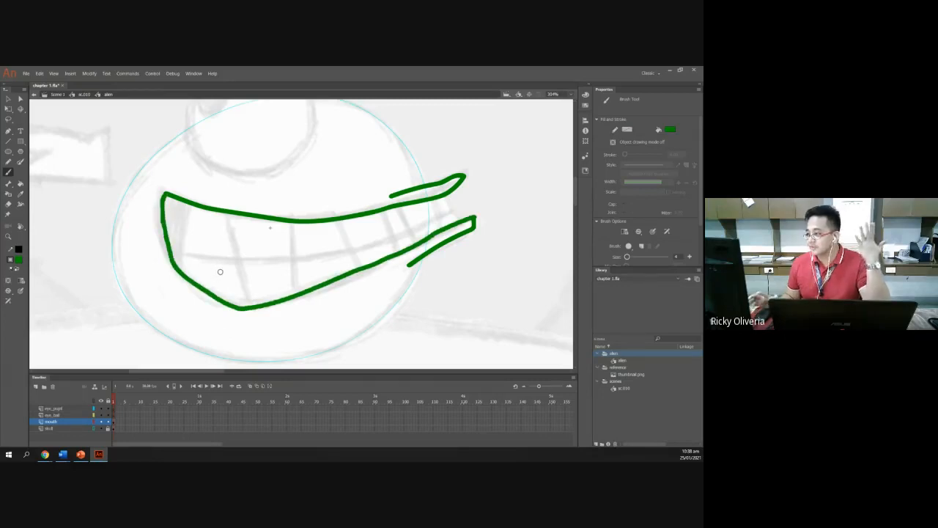
key("ctrl+z")
key("ctrl+z")
key("ctrl+z")
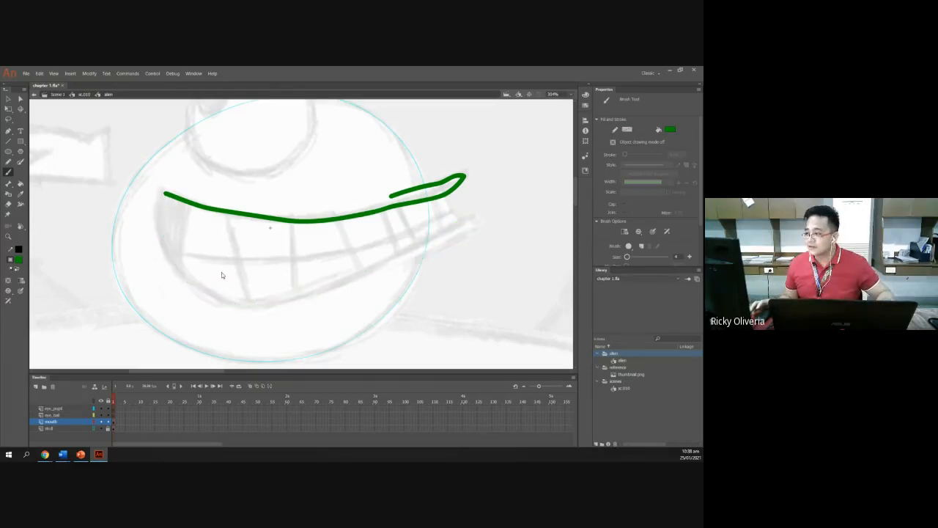
- Draw a black line from the mouth's upper-left corner to its lowest point and bend it along the sketched left edge
left_click(8, 143)
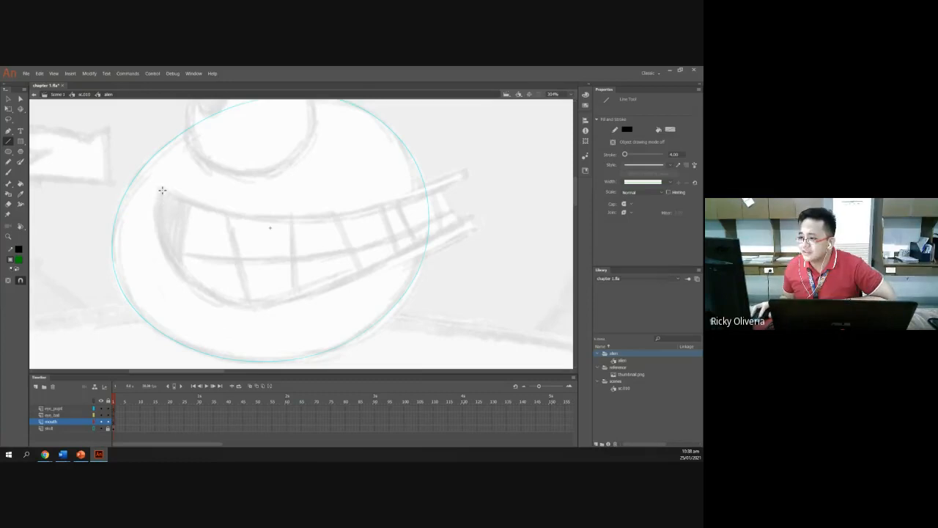
left_click_drag(162, 189, 242, 312)
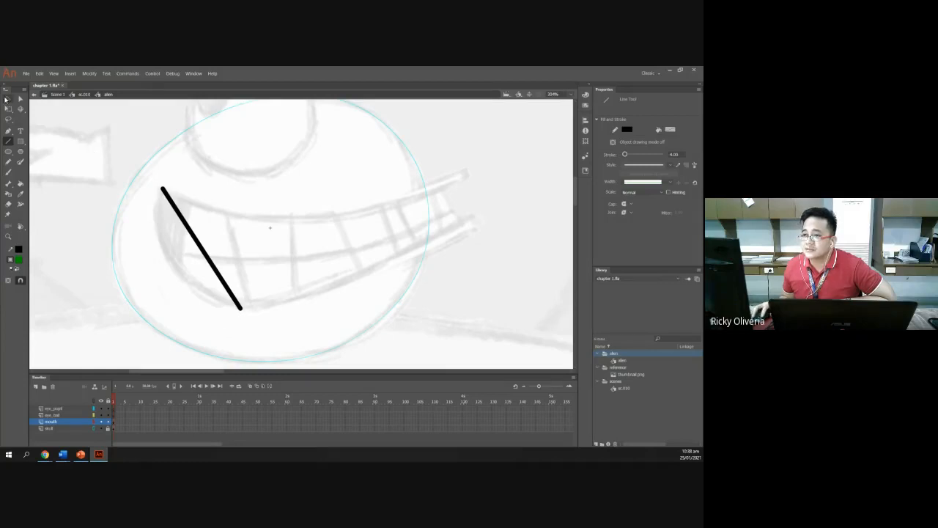
left_click(8, 99)
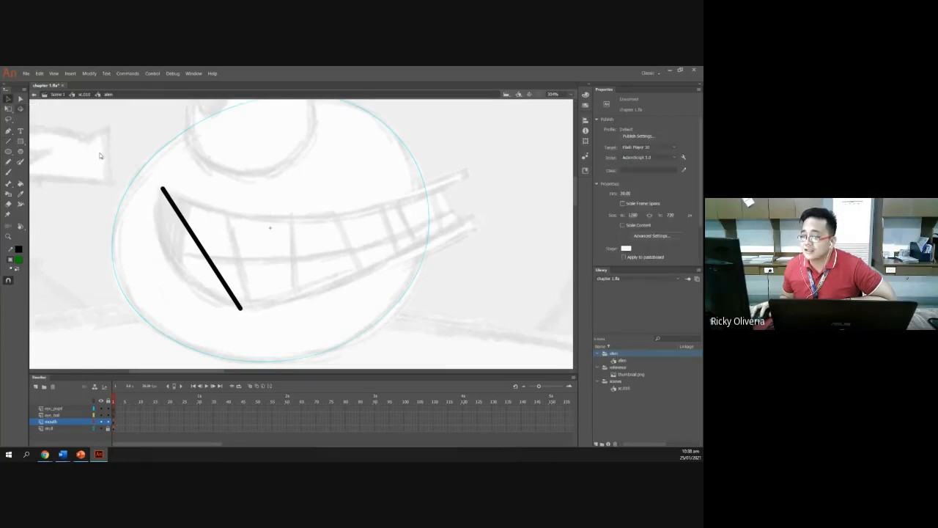
left_click_drag(198, 249, 168, 265)
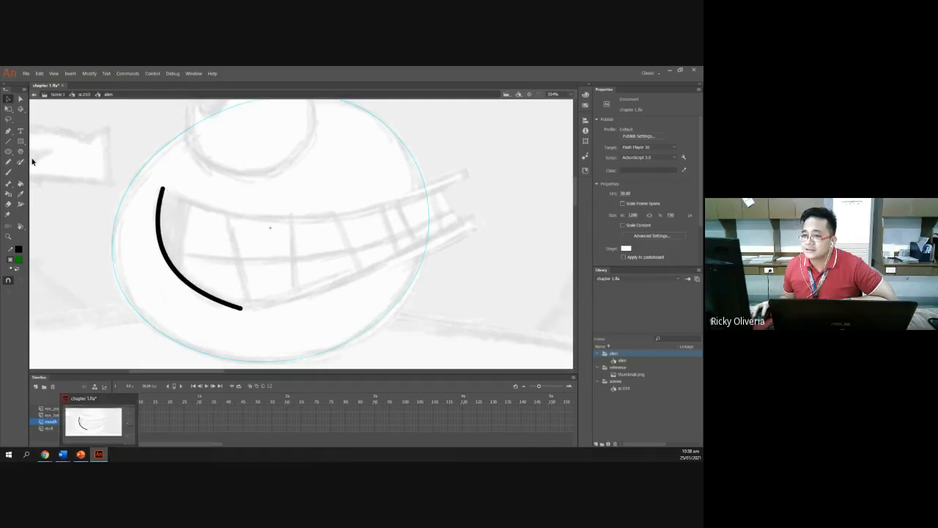
- Draw the mouth's lower edge to its right end, curve it along the sketch and shift the bottom corner slightly right
left_click(10, 141)
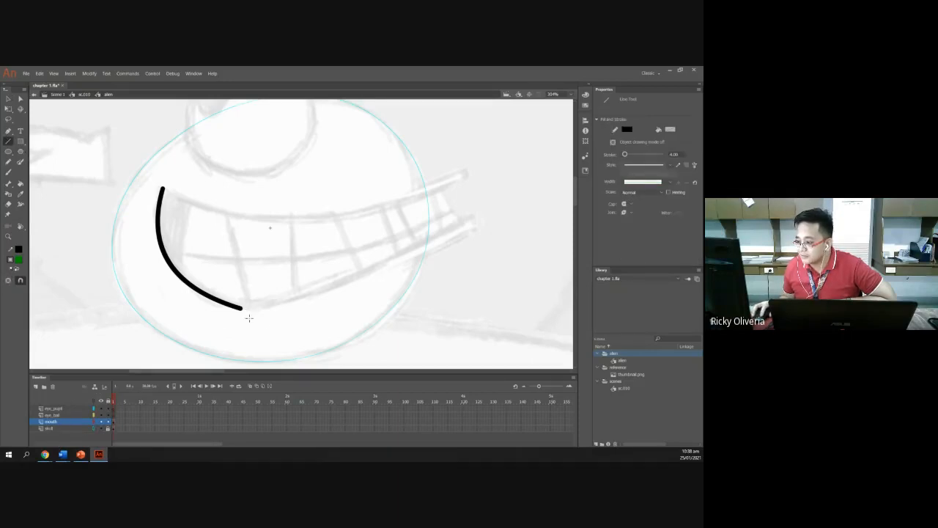
mouse_move(241, 308)
left_mouse_down()
mouse_move(310, 293)
mouse_move(475, 217)
left_mouse_up()
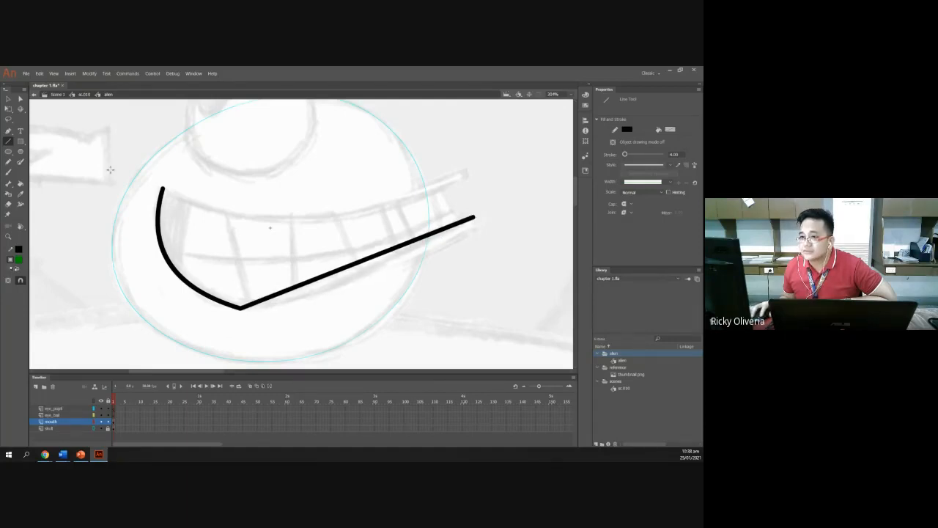
left_click(8, 98)
left_click_drag(286, 294, 269, 316)
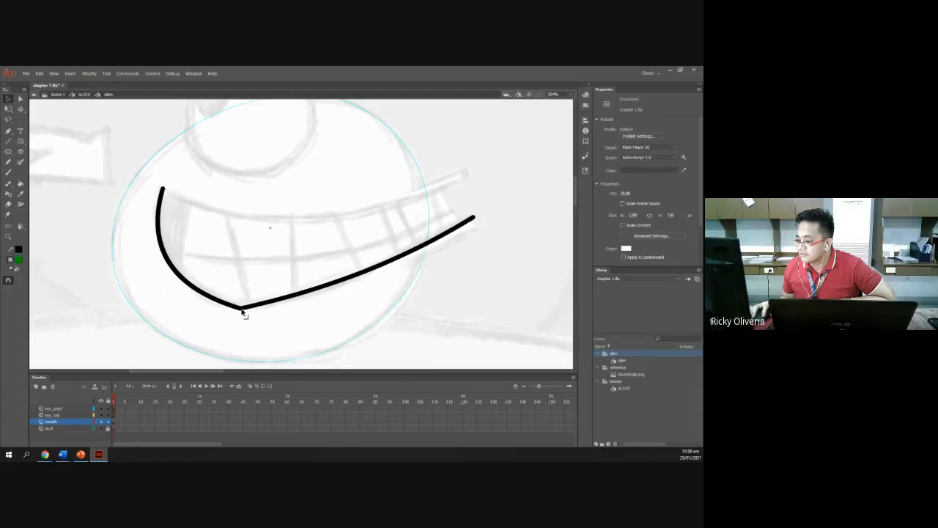
left_click_drag(243, 312, 248, 312)
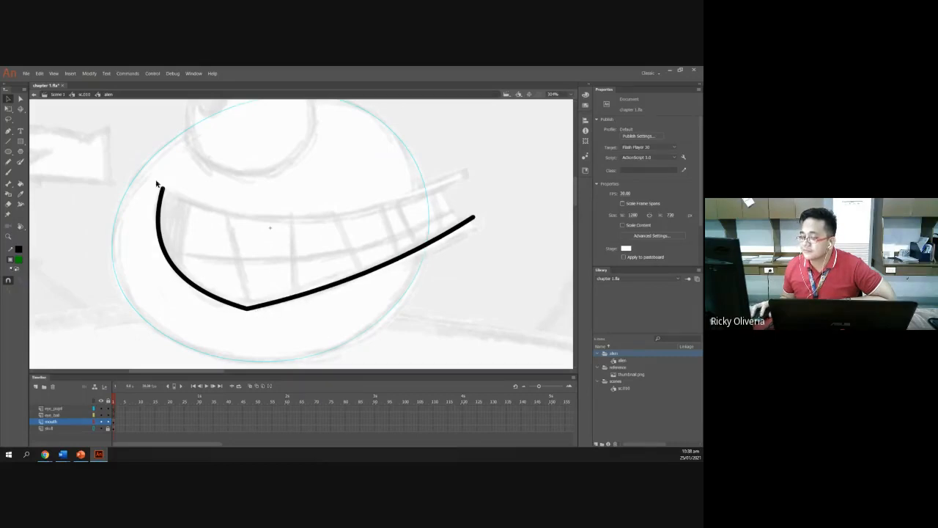
- Draw connected lines from the mouth's upper-left corner to just past its middle and smooth them into the sketched upper edge
left_click(9, 141)
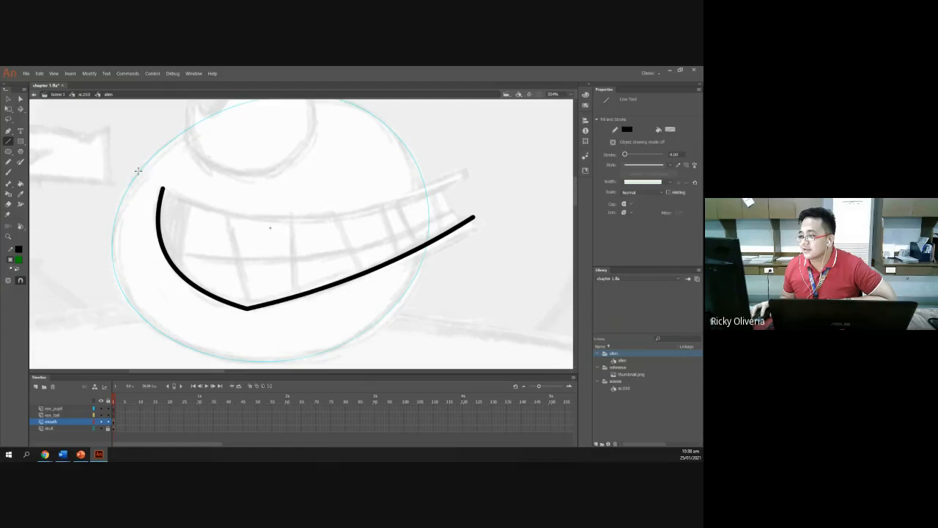
left_click_drag(164, 189, 330, 217)
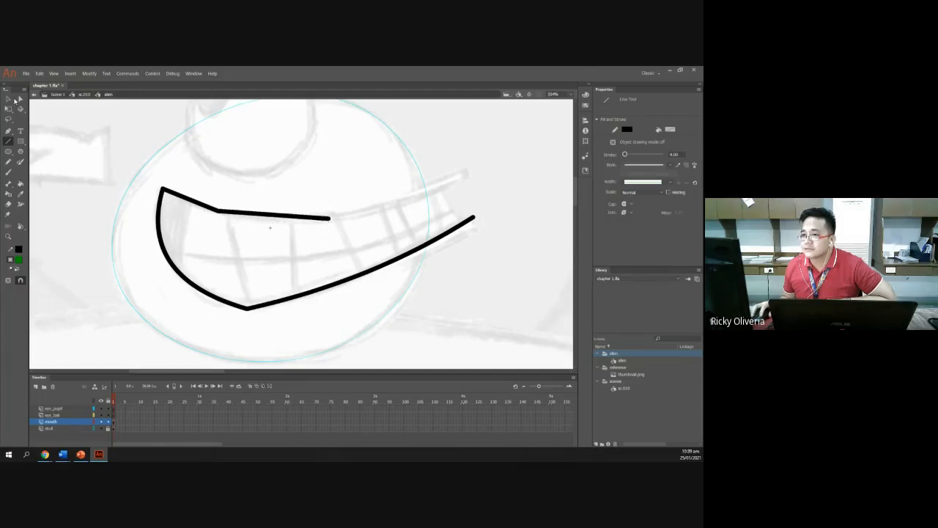
key("v")
left_click_drag(266, 217, 219, 213)
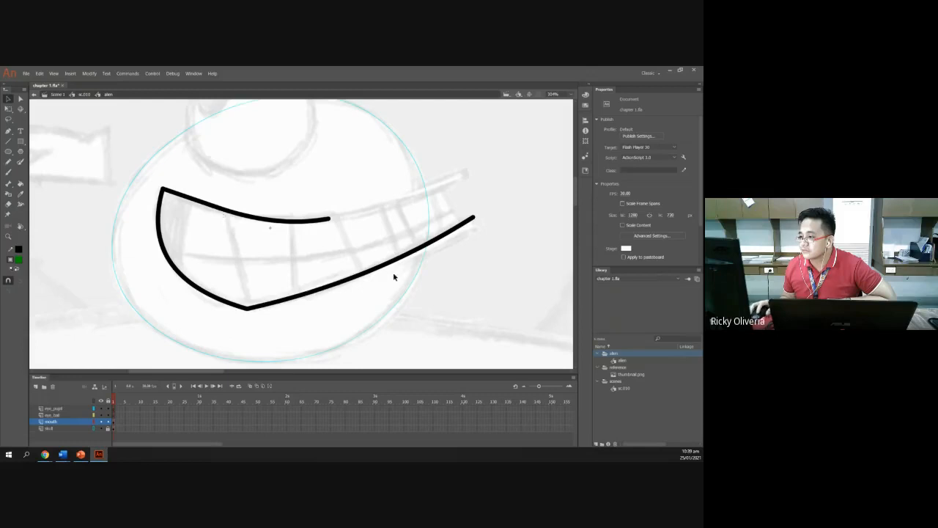
- Draw the rest of the mouth's upper edge to its right end and bend it along the sketch
left_click(8, 140)
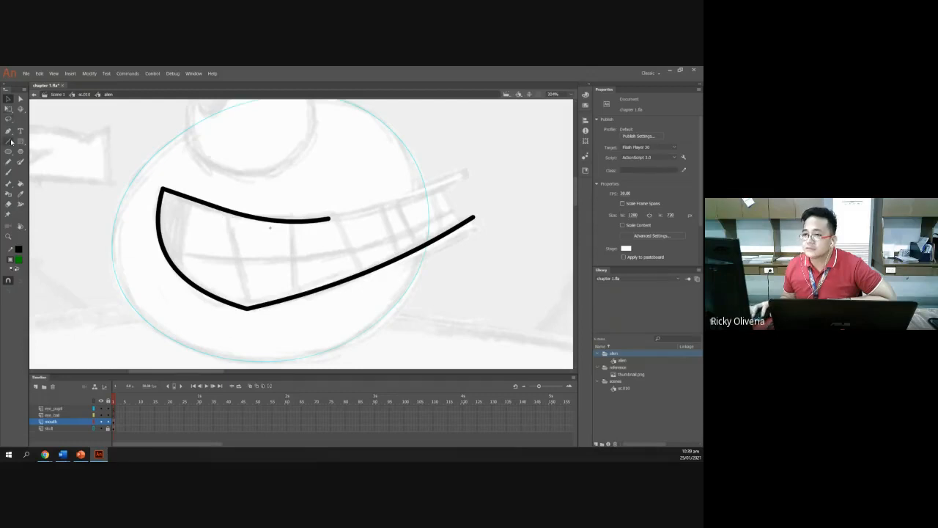
left_click_drag(328, 219, 466, 178)
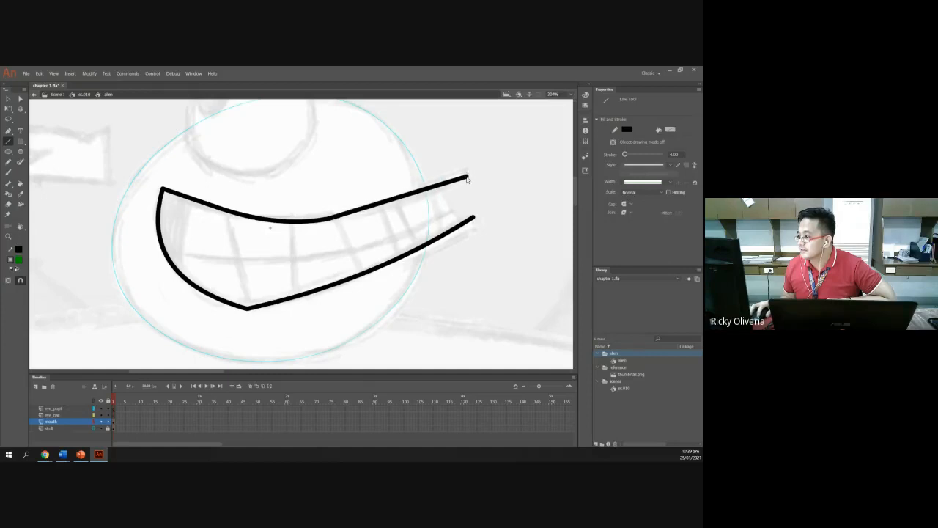
key("v")
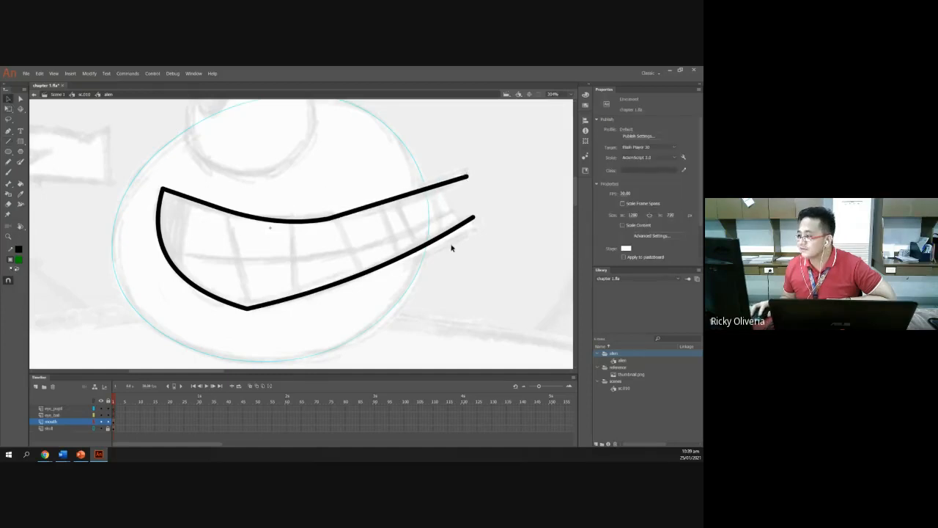
left_click_drag(386, 205, 390, 210)
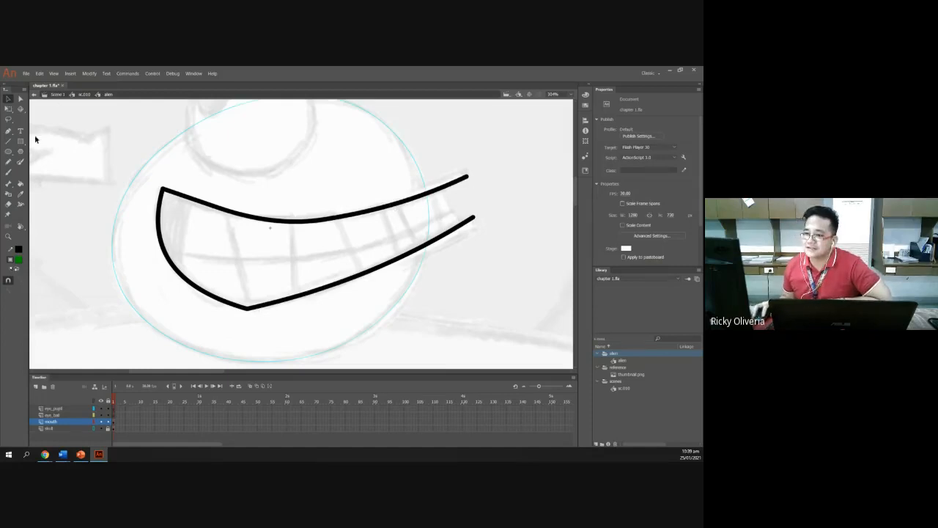
- Draw the upper and lower lip outlines at the mouth's protruding right end, then curve their long edges and short end caps
key("n")
left_click_drag(467, 170, 388, 196)
left_click_drag(474, 218, 473, 235)
left_click_drag(473, 235, 397, 272)
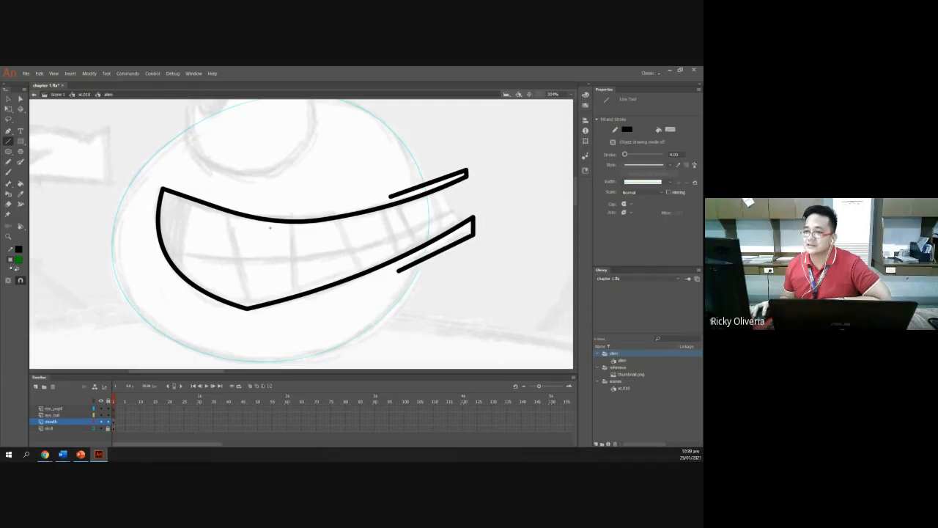
left_click(8, 98)
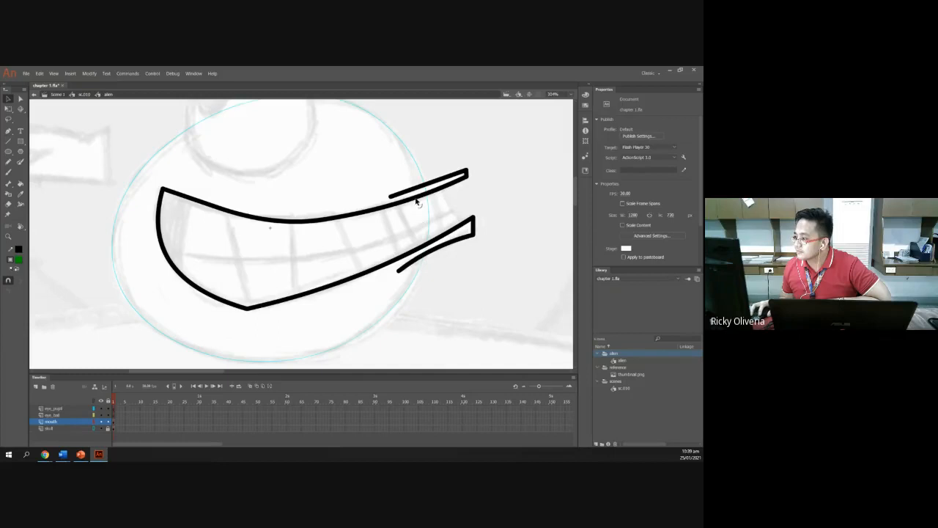
left_click_drag(412, 192, 414, 197)
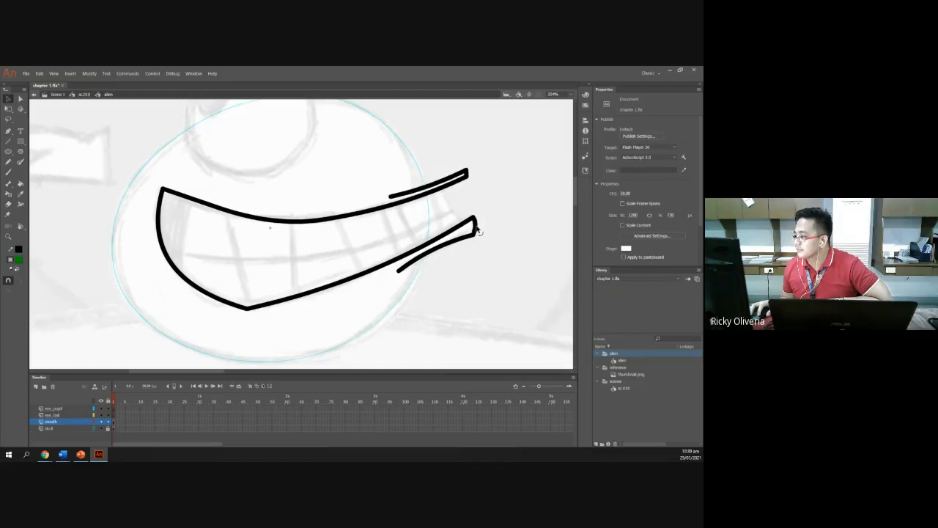
left_click_drag(466, 175, 470, 176)
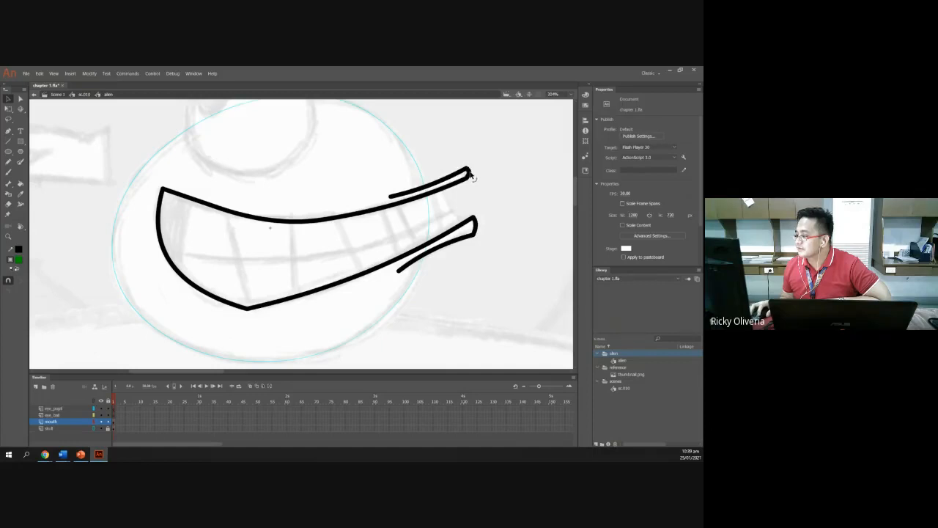
- Examine the traced mouth and lip lines against the sketch, both close up and as a whole
scroll(398, 233, "down", 2)
scroll(398, 233, "up", 2)
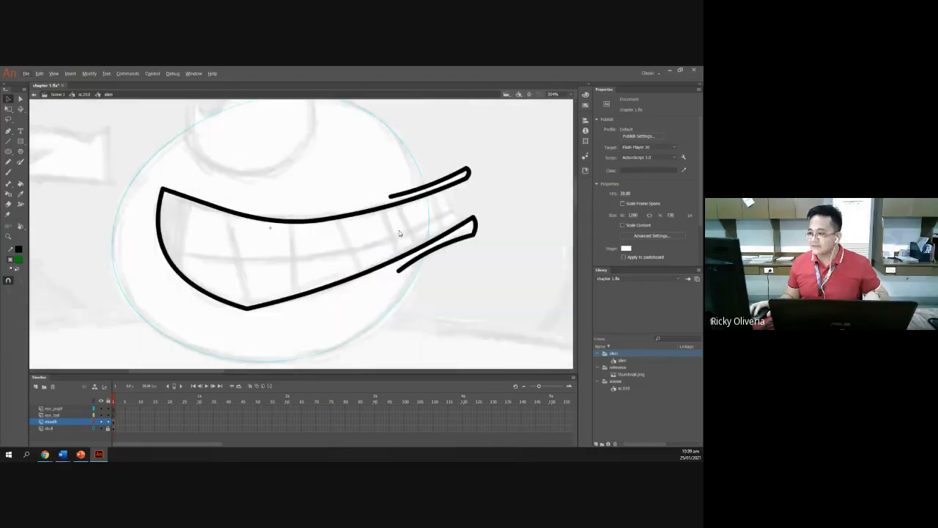
scroll(398, 233, "down", 2)
scroll(398, 233, "down", 2)
scroll(398, 233, "up", 2)
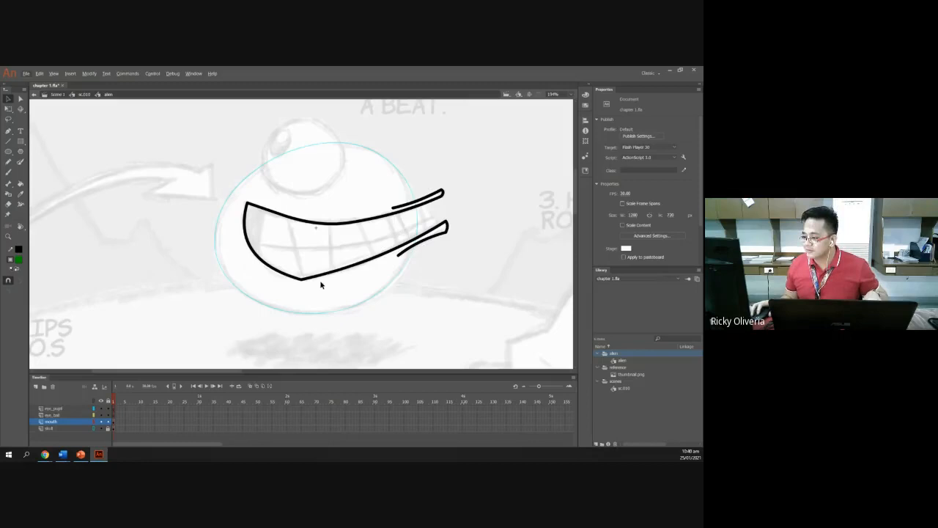
scroll(320, 284, "up", 2)
left_click_drag(285, 282, 280, 278)
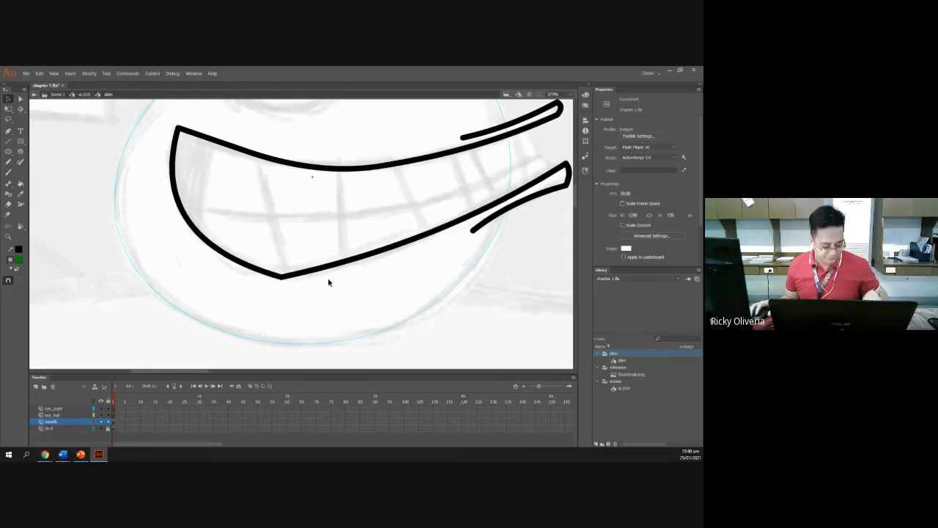
scroll(328, 277, "down", 5)
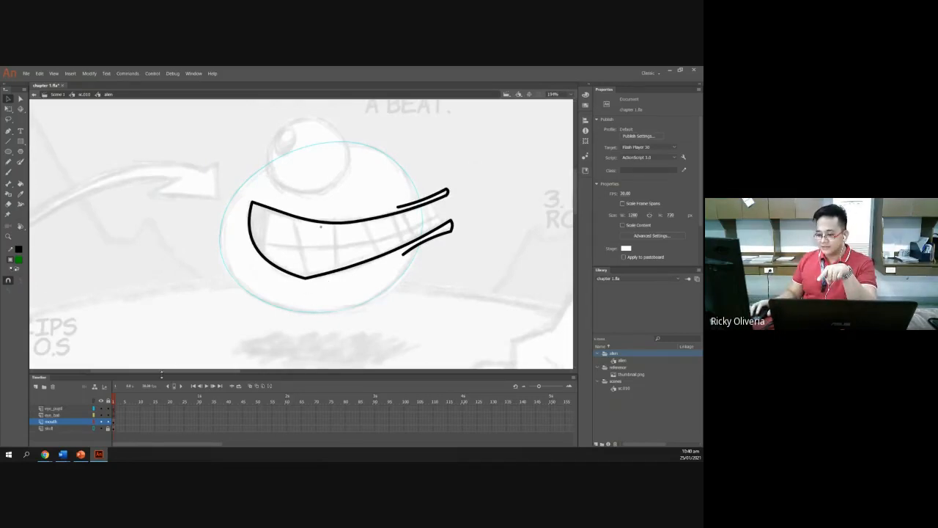
- Switch to PowerPoint, check slide 38 on nesting the symbol, and return to Animate
left_click(81, 454)
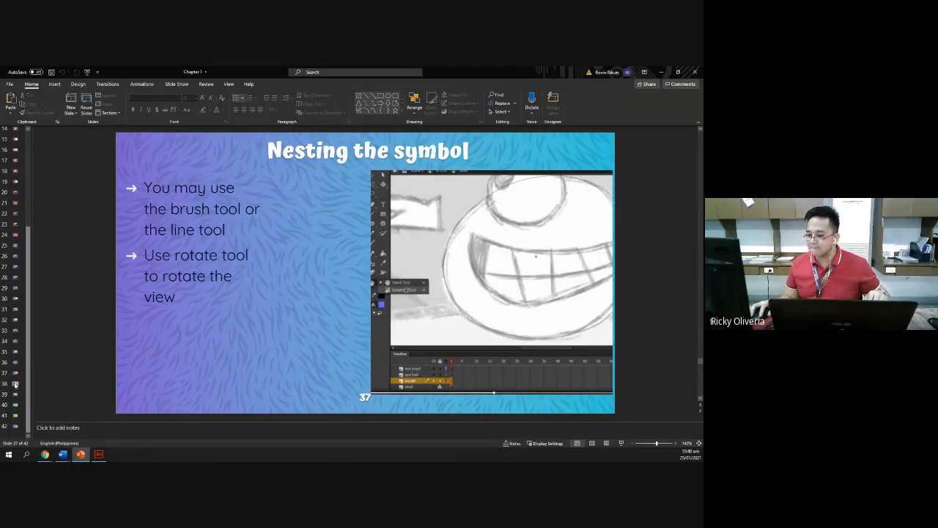
left_click(14, 384)
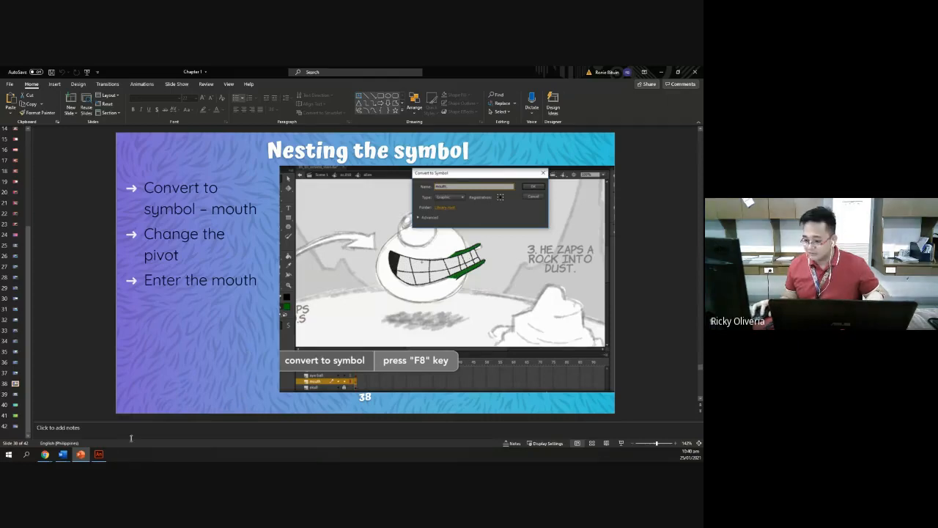
left_click(99, 453)
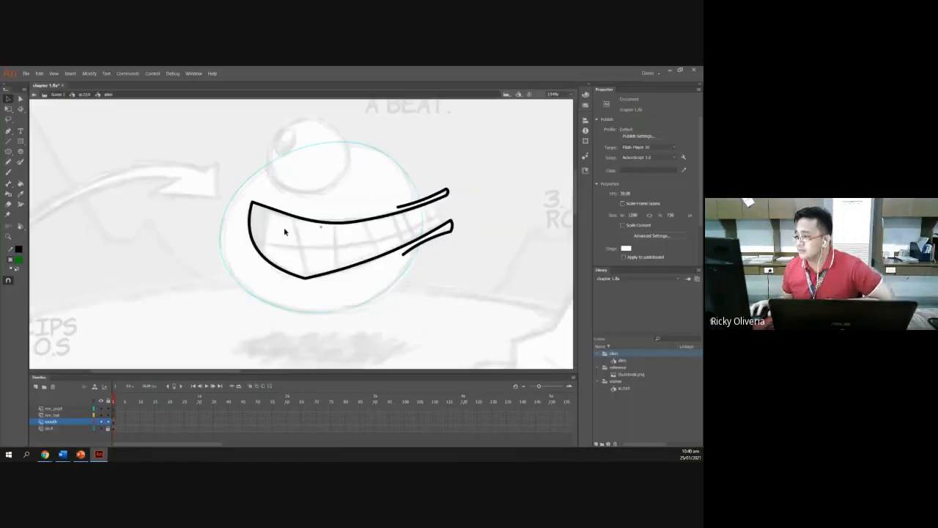
- Draw the line separating the mouth's dark left corner from the teeth and bend it slightly left along the sketch
scroll(323, 212, "up", 2)
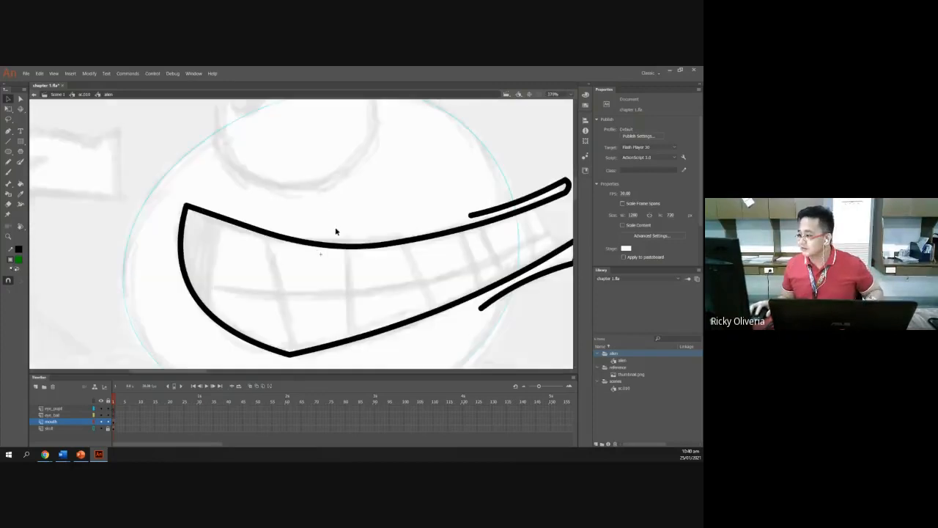
left_click_drag(282, 220, 264, 220)
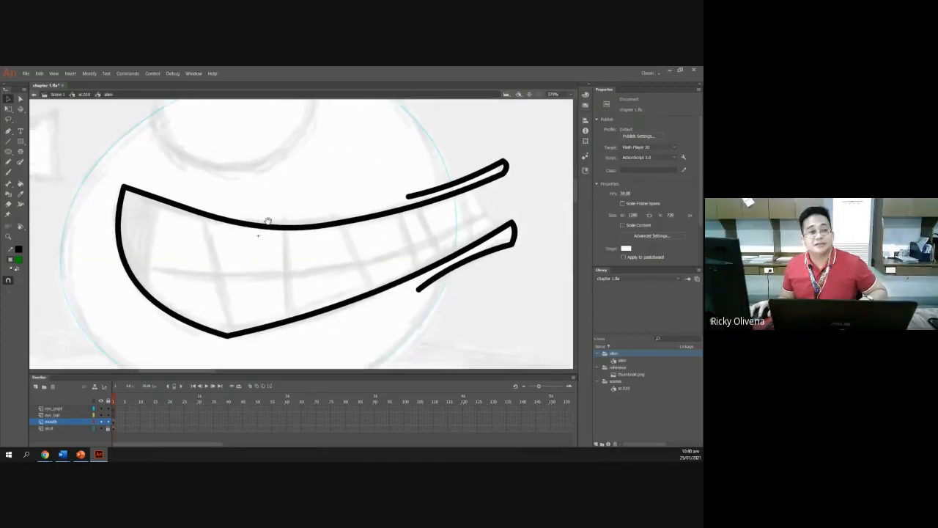
left_click(8, 142)
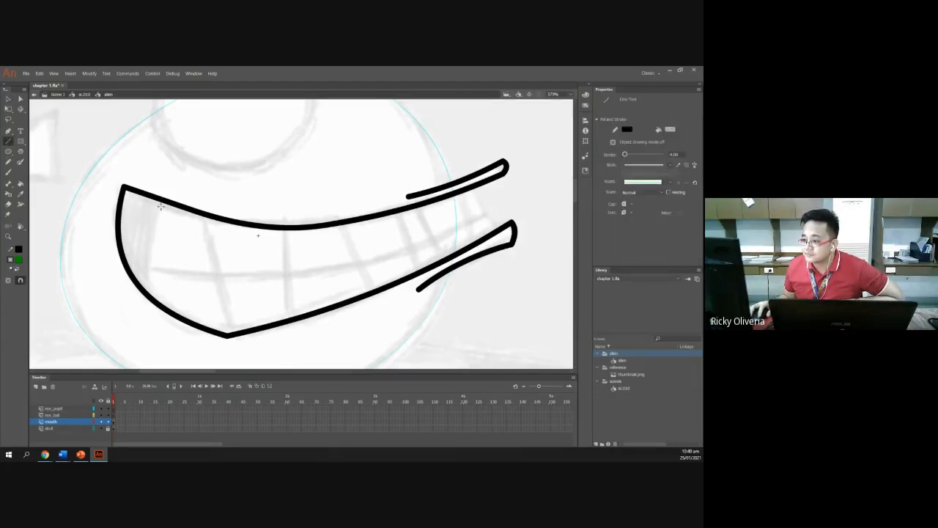
left_click_drag(162, 202, 148, 292)
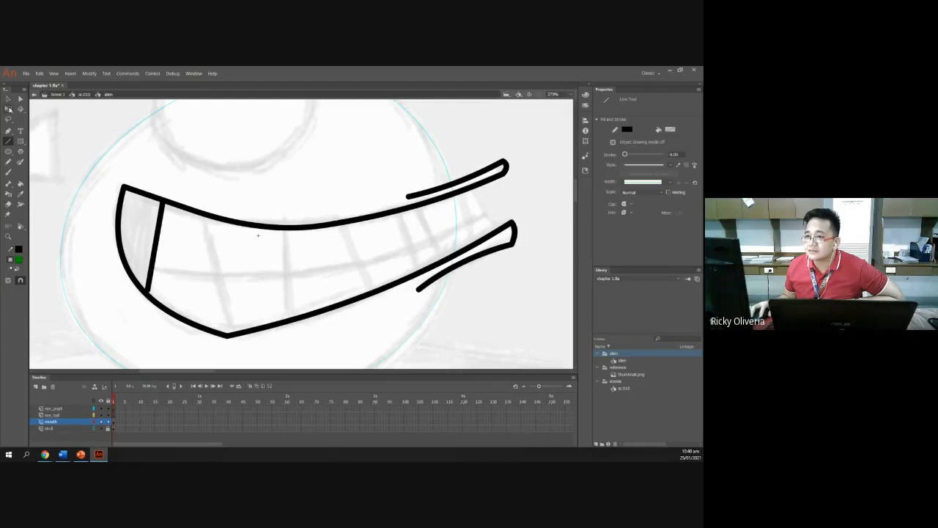
left_click(8, 98)
left_click_drag(156, 249, 154, 247)
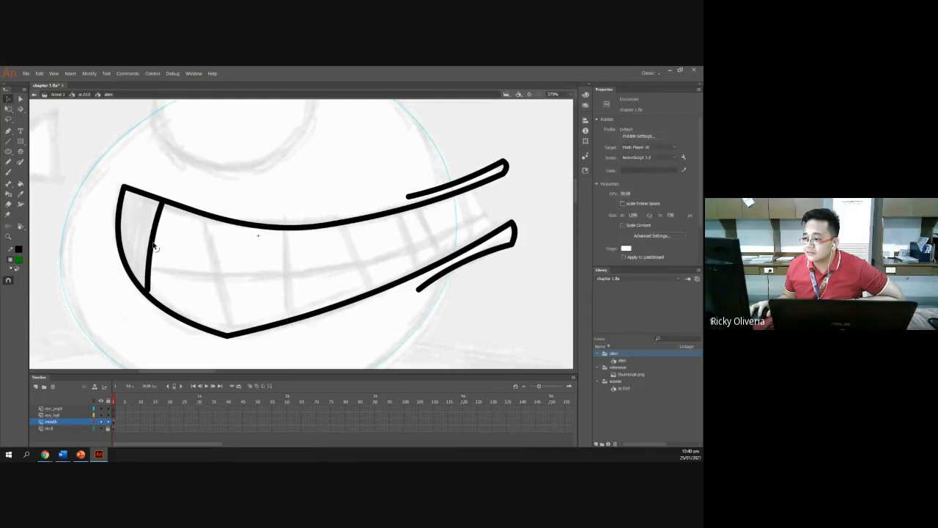
- Draw connected lines between the upper and lower teeth across the mouth and smooth them into the sketched curve
left_click(8, 142)
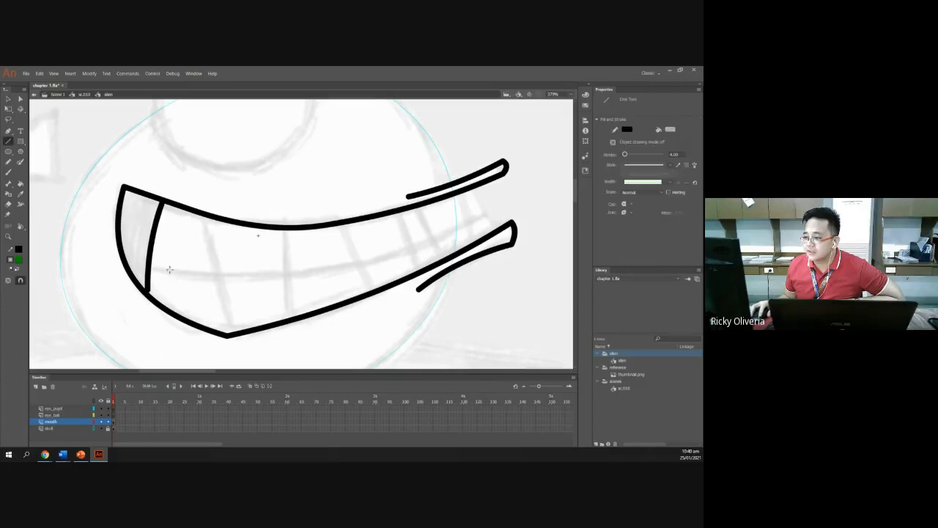
mouse_move(149, 270)
left_mouse_down()
mouse_move(312, 276)
mouse_move(388, 265)
mouse_move(488, 220)
left_mouse_up()
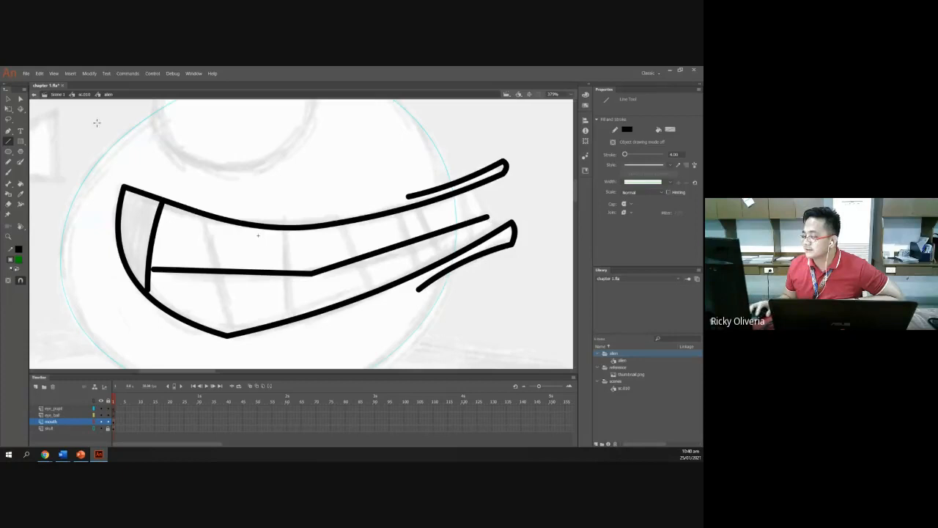
left_click(8, 99)
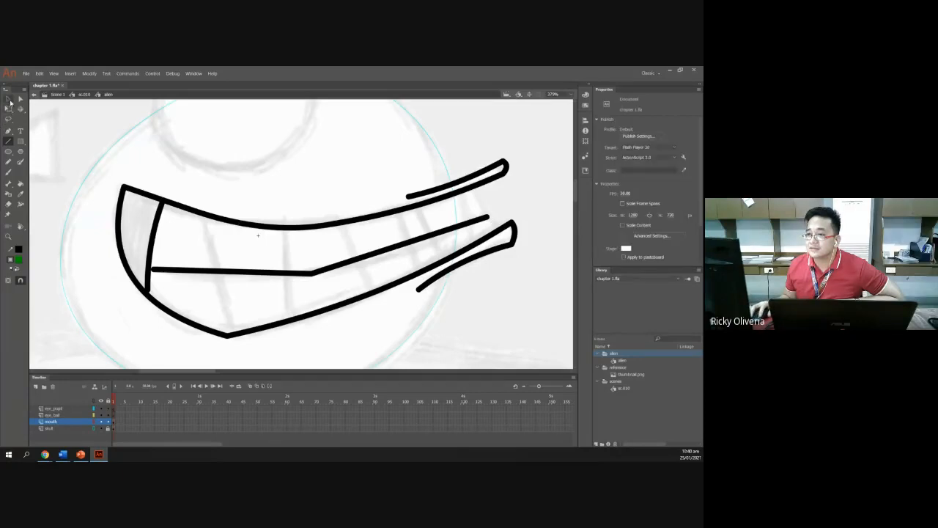
left_click_drag(329, 271, 314, 277)
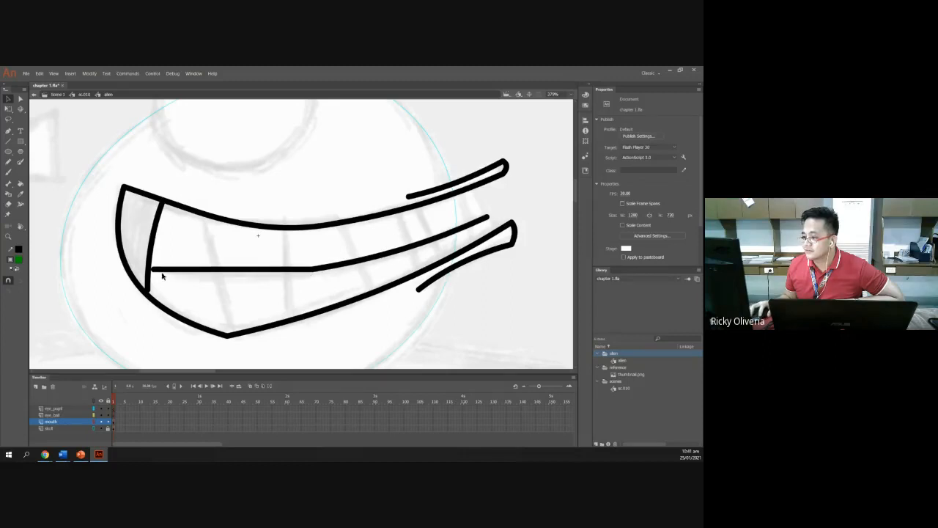
left_click_drag(189, 272, 184, 279)
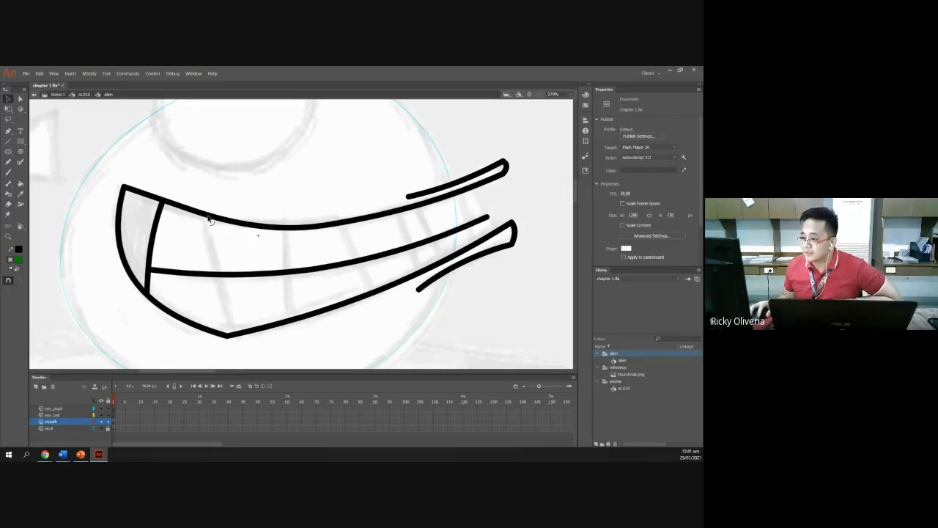
- Draw seven straight tooth dividers from the mouth's upper edge to its lower edge, following the sketch from left to right
left_click(9, 141)
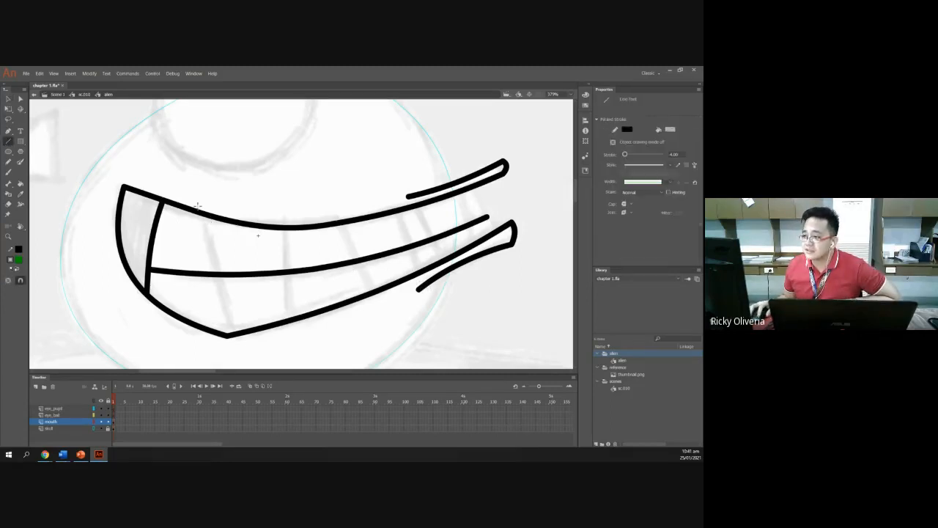
left_click_drag(200, 216, 230, 336)
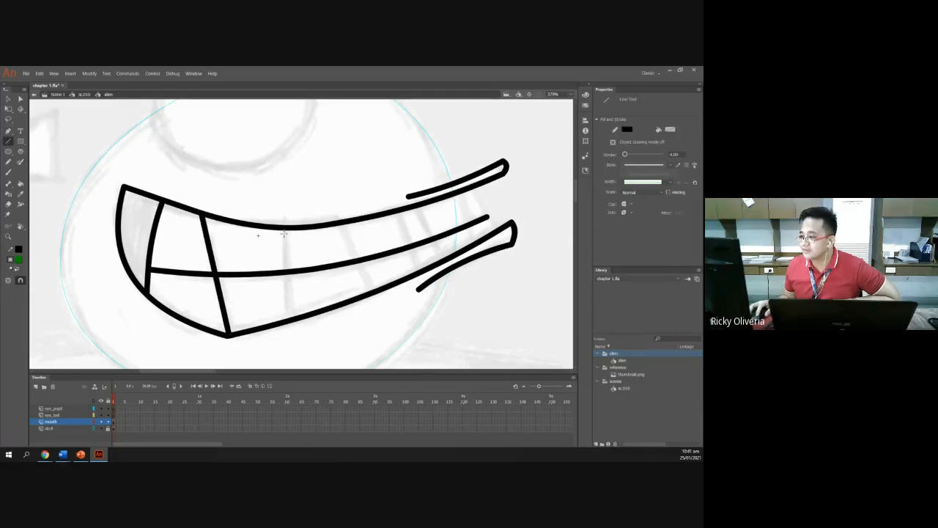
mouse_move(286, 229)
left_mouse_down()
mouse_move(284, 321)
mouse_move(291, 317)
left_mouse_up()
left_click_drag(341, 223, 373, 291)
left_click_drag(398, 224, 420, 274)
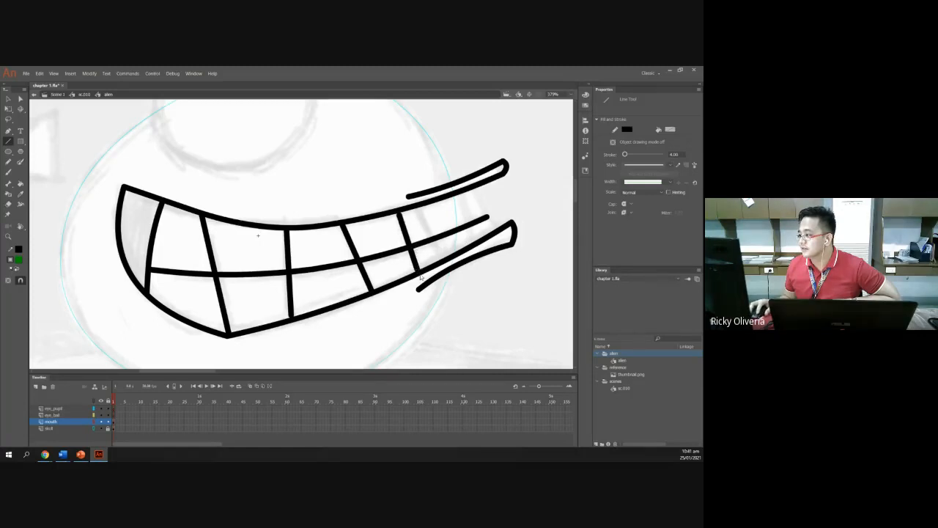
left_click_drag(420, 213, 447, 264)
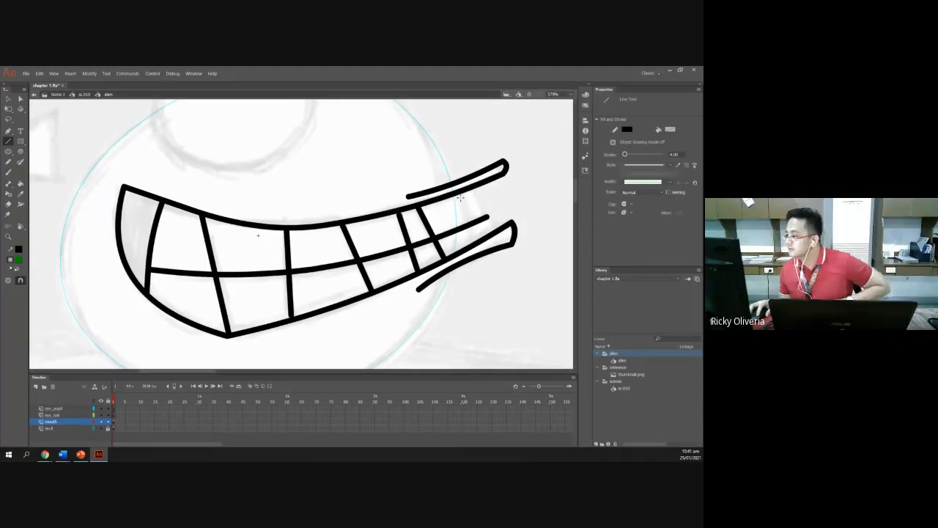
left_click_drag(459, 192, 475, 242)
left_click_drag(475, 190, 496, 230)
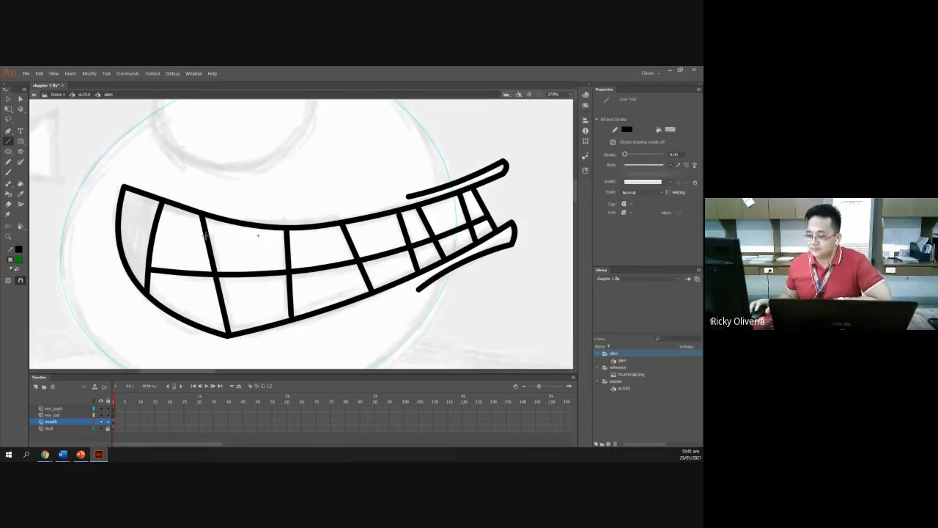
- Fill the upper and lower teeth across the mouth with white using the Paint Bucket
left_click(19, 261)
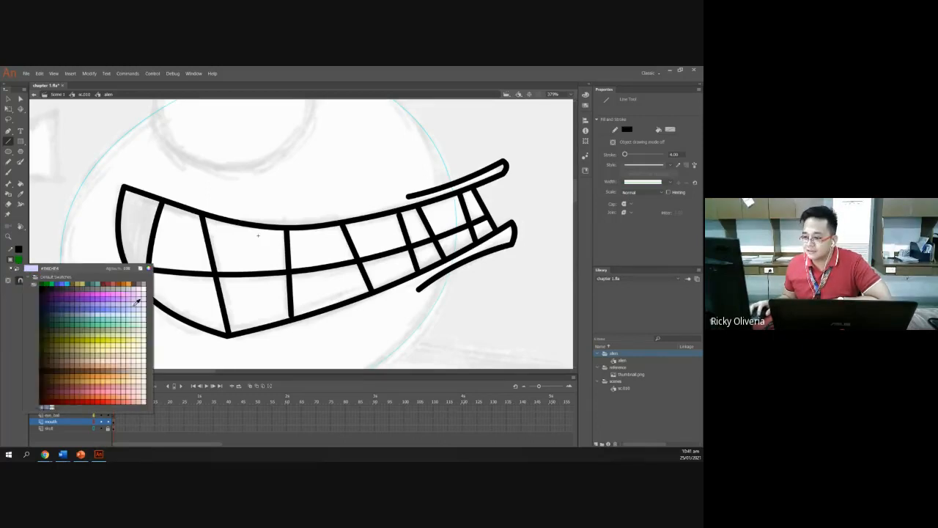
left_click(147, 286)
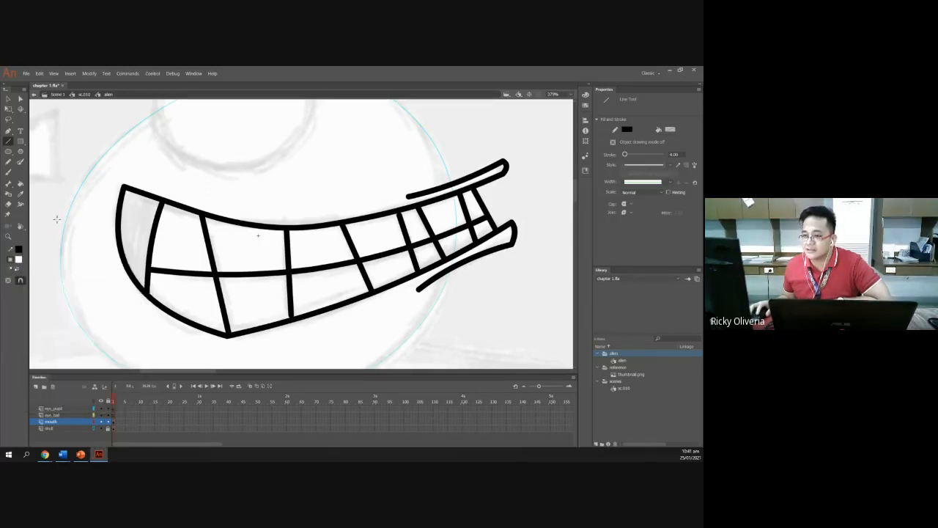
left_click(21, 185)
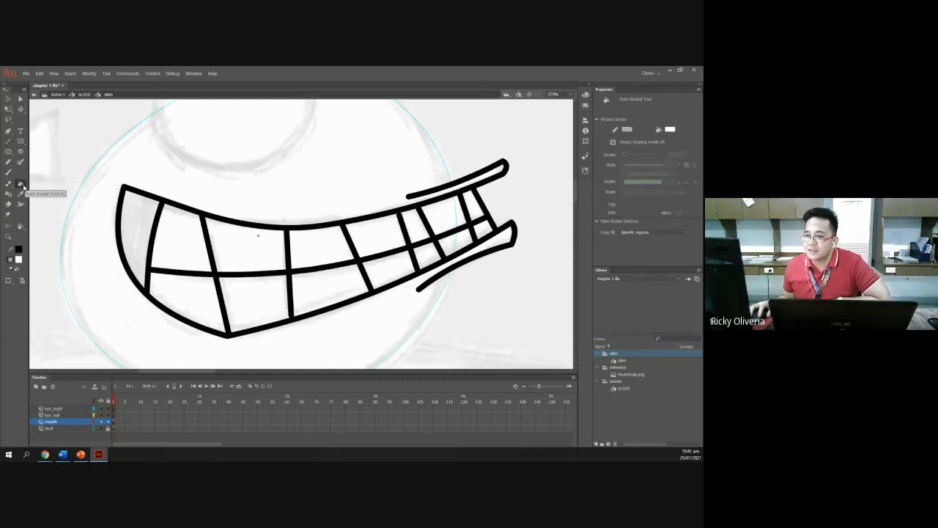
left_click(179, 229)
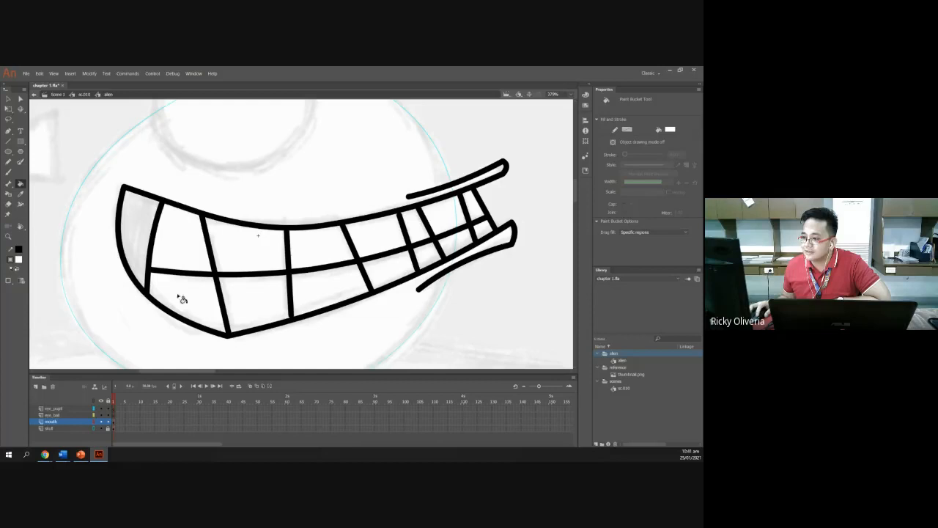
left_click(189, 297)
left_click(245, 243)
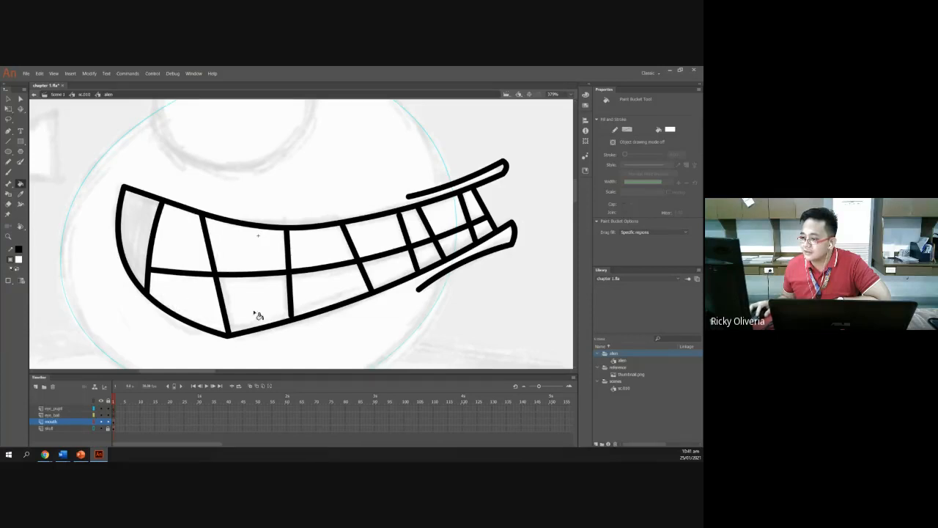
left_click(247, 305)
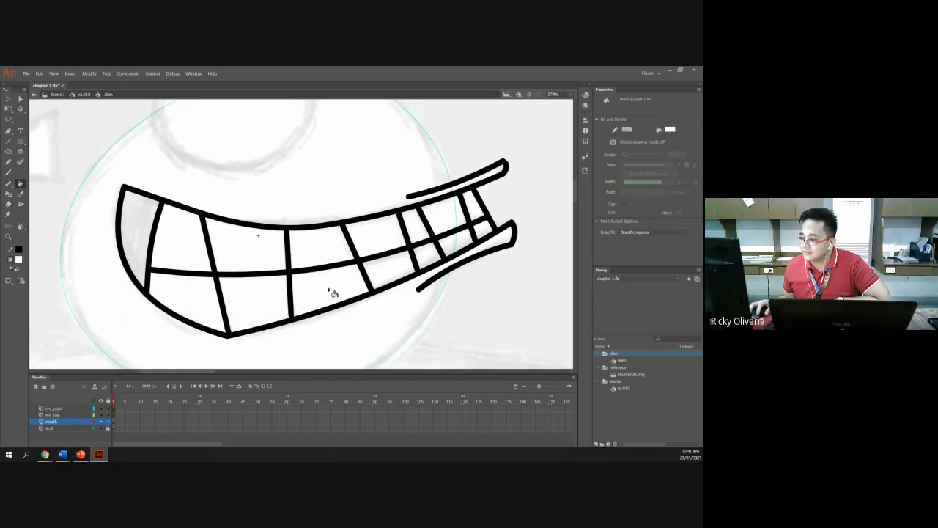
left_click(387, 237)
left_click(399, 271)
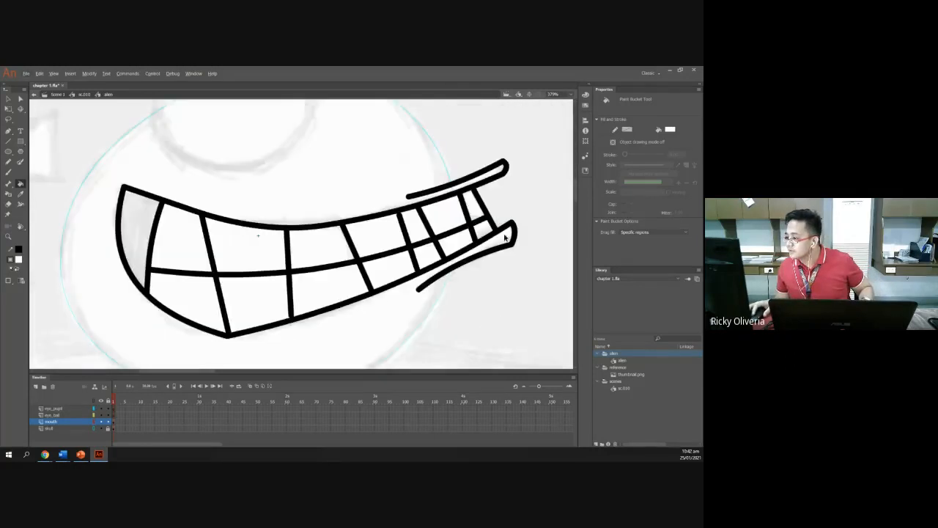
scroll(505, 236, "up", 5)
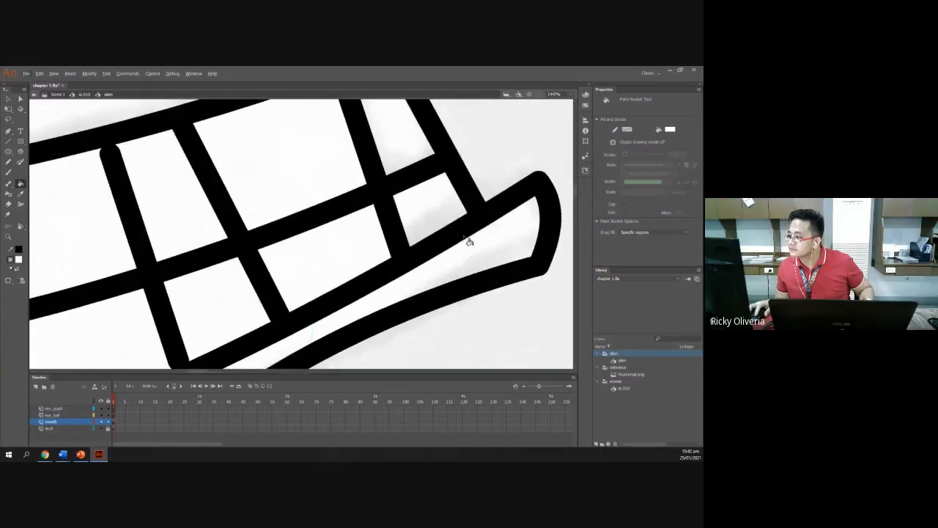
scroll(456, 236, "down", 5)
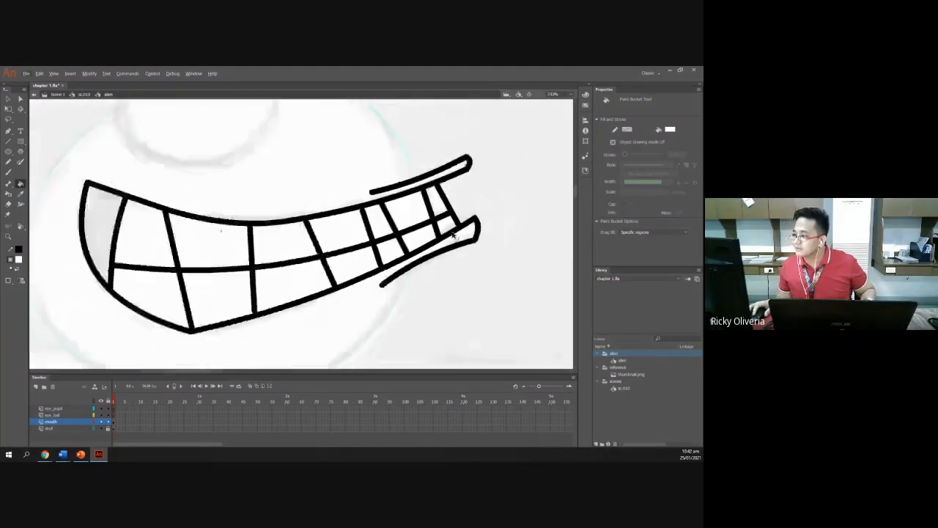
scroll(454, 236, "down", 1)
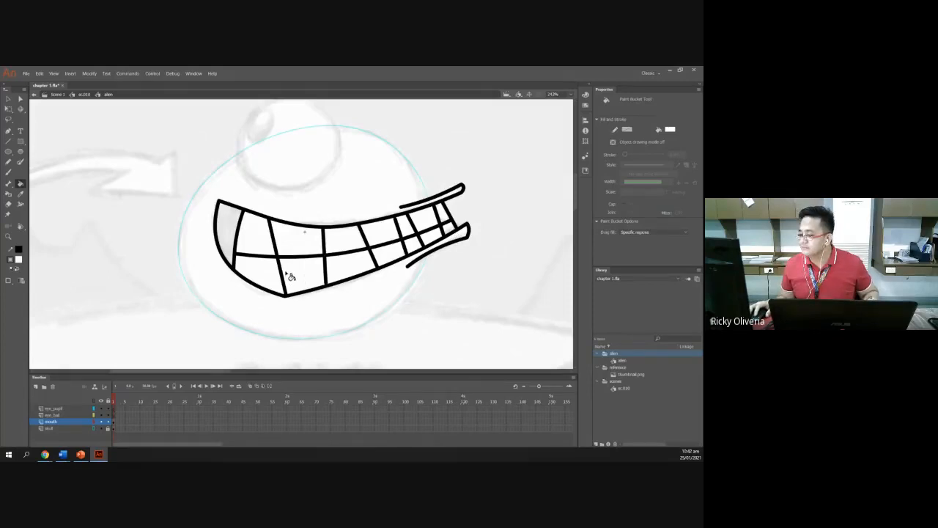
scroll(287, 270, "up", 2)
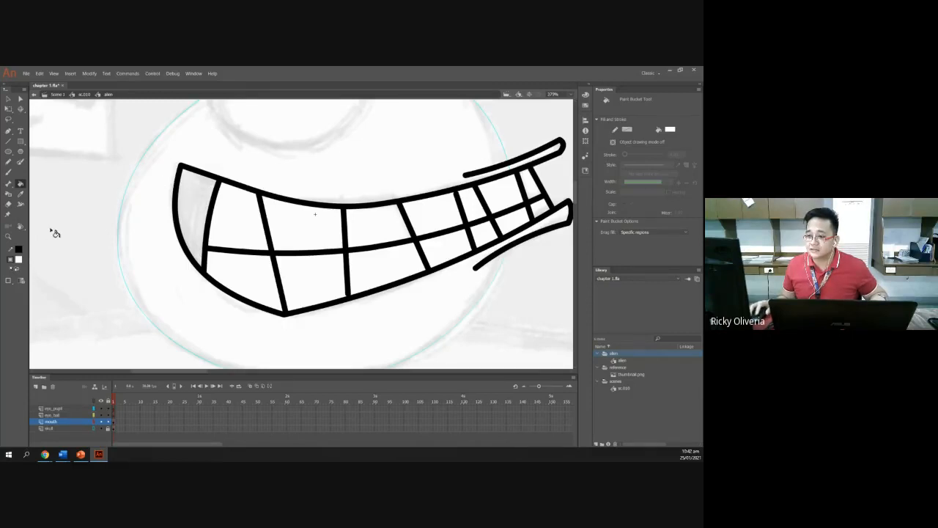
left_click(19, 258)
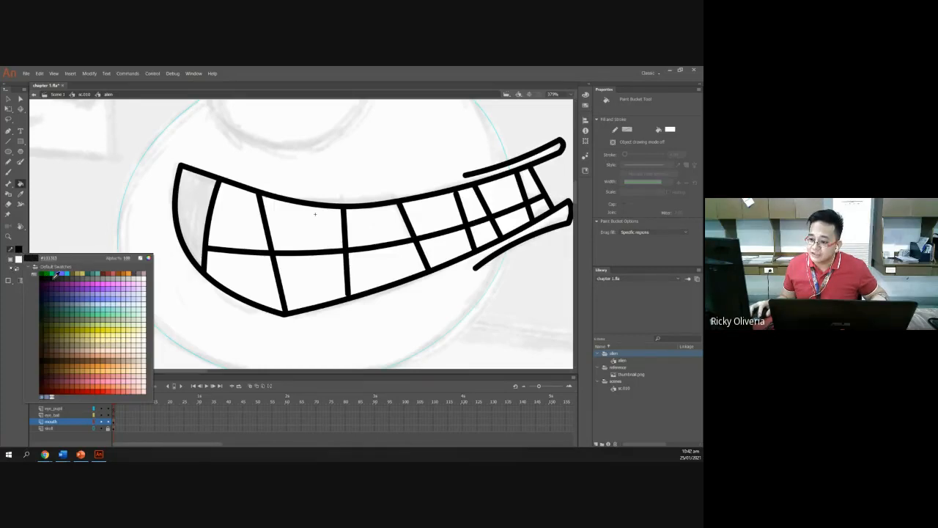
left_click(53, 276)
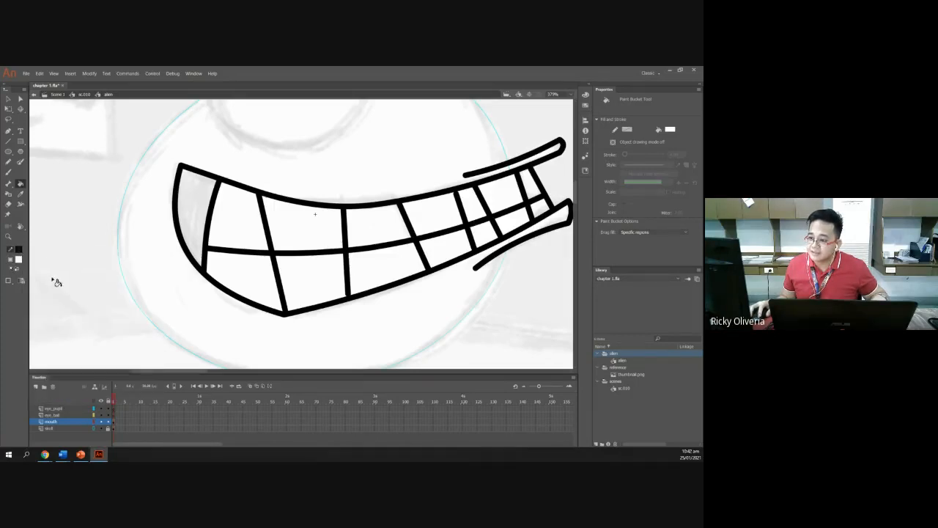
left_click(203, 200)
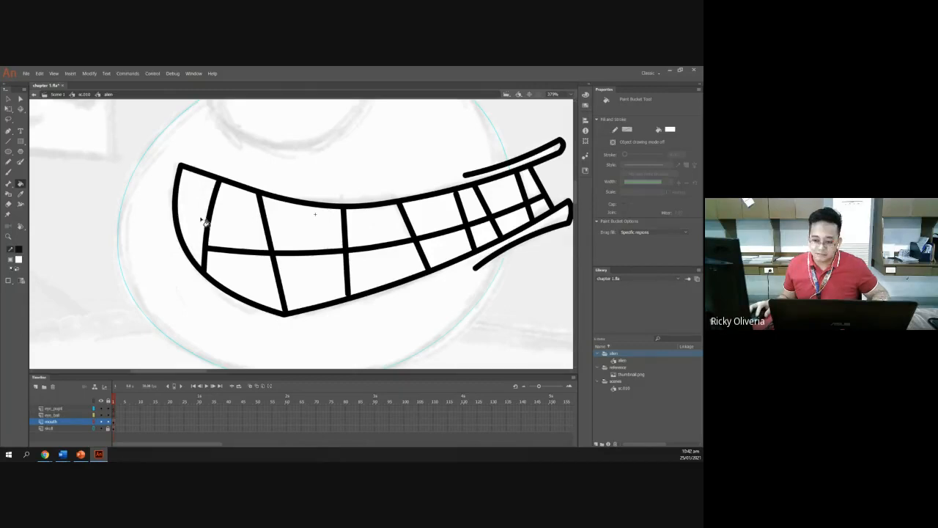
key("ctrl+z")
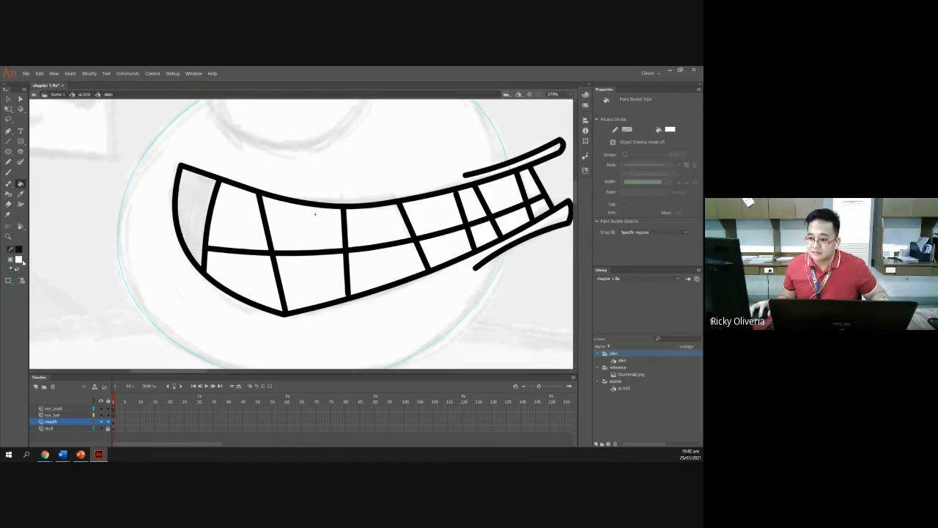
- Set the fill color to near-black and fill the mouth's left corner beside the teeth
left_click(19, 260)
left_click(73, 281)
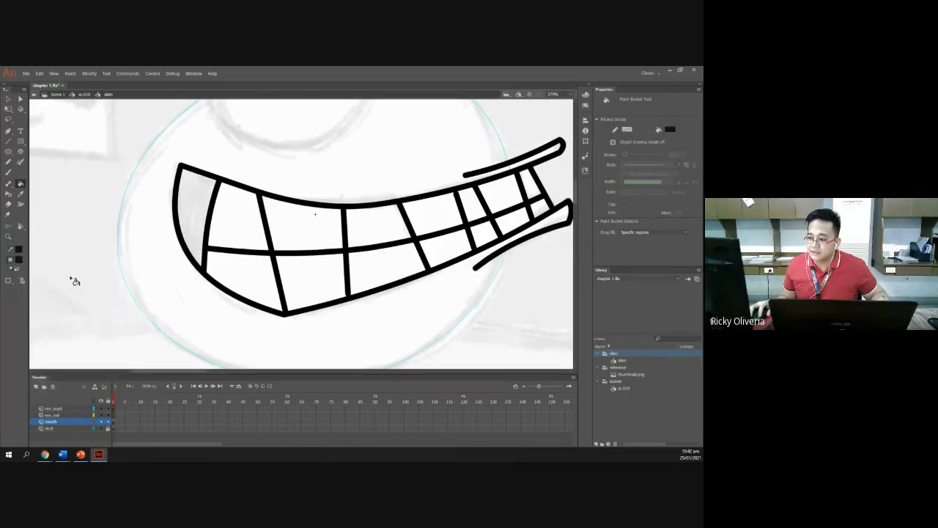
left_click(195, 213)
left_click(9, 99)
left_click_drag(192, 202, 169, 271)
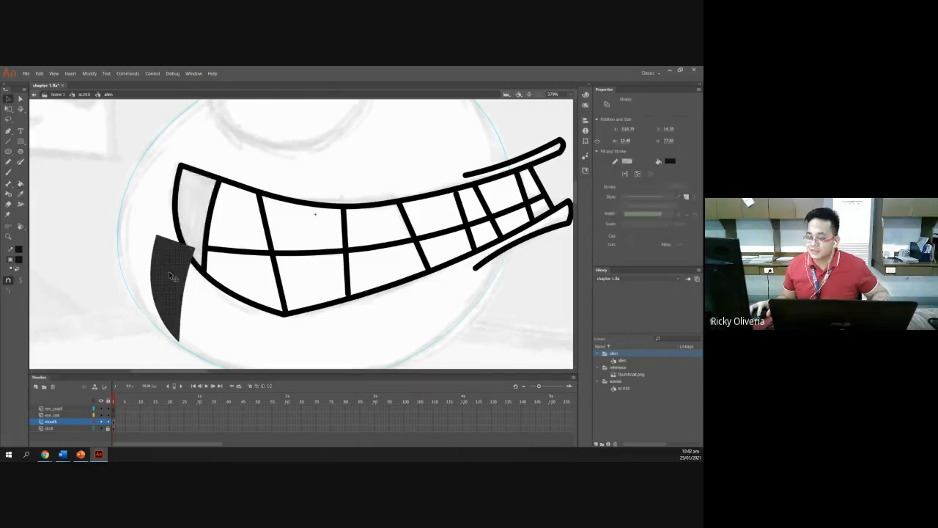
key("ctrl+z")
left_click_drag(195, 217, 141, 273)
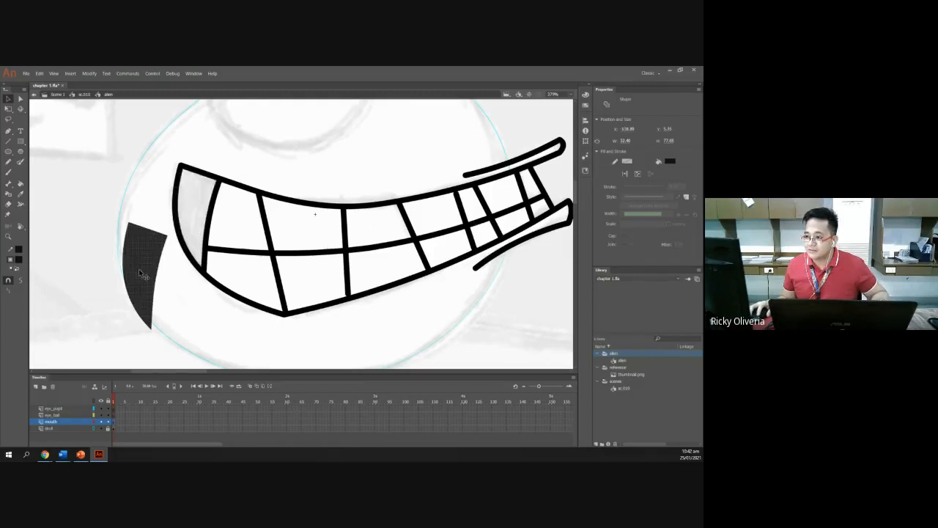
key("ctrl+z")
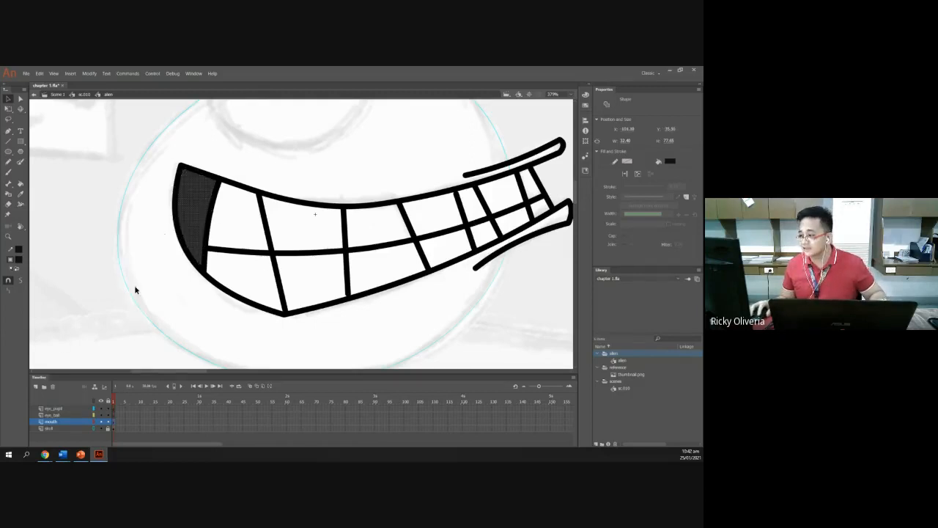
left_click(111, 281)
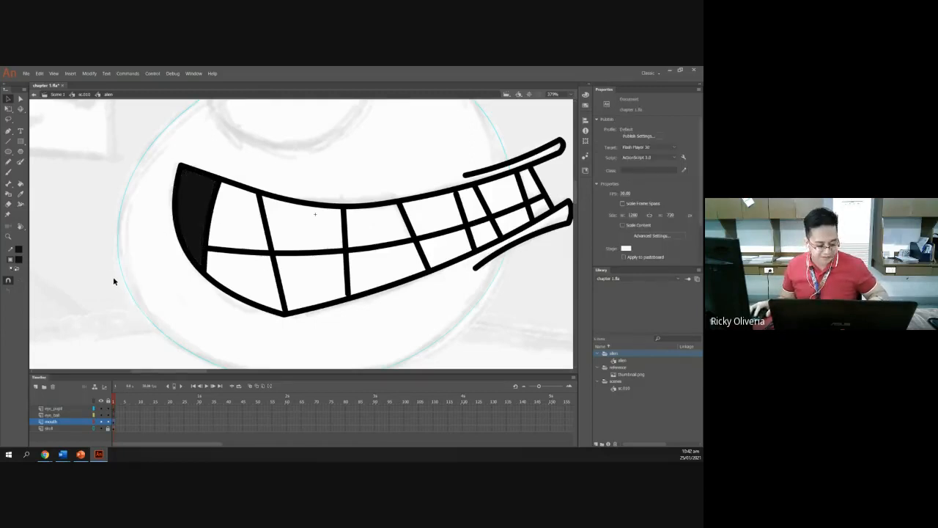
- Show the skull layer in full color and examine the mouth for teeth left unfilled
scroll(113, 281, "down", 2)
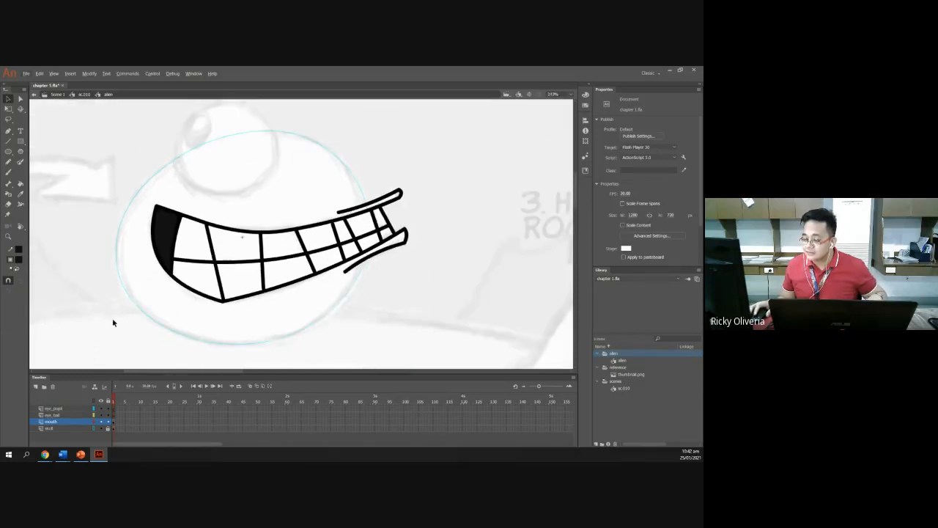
left_click(93, 429)
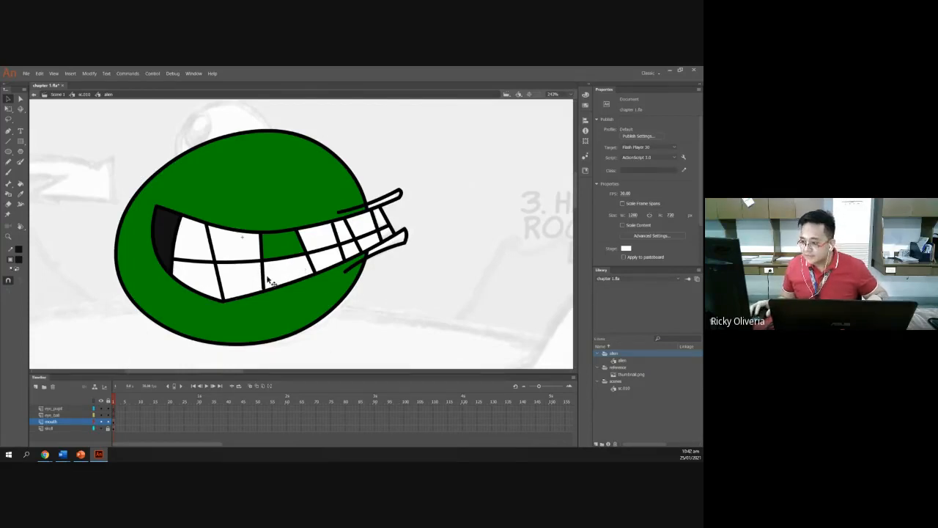
scroll(265, 279, "up", 1)
scroll(266, 278, "down", 1)
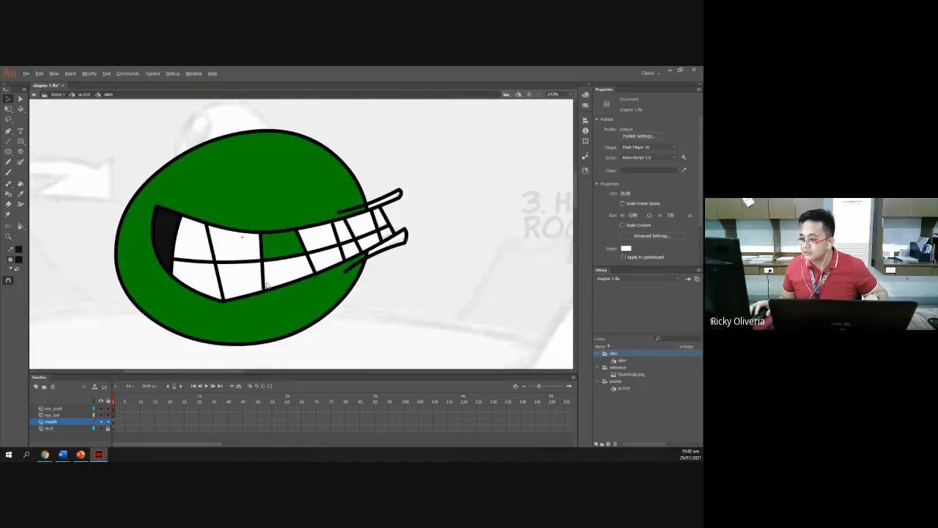
scroll(282, 275, "up", 4)
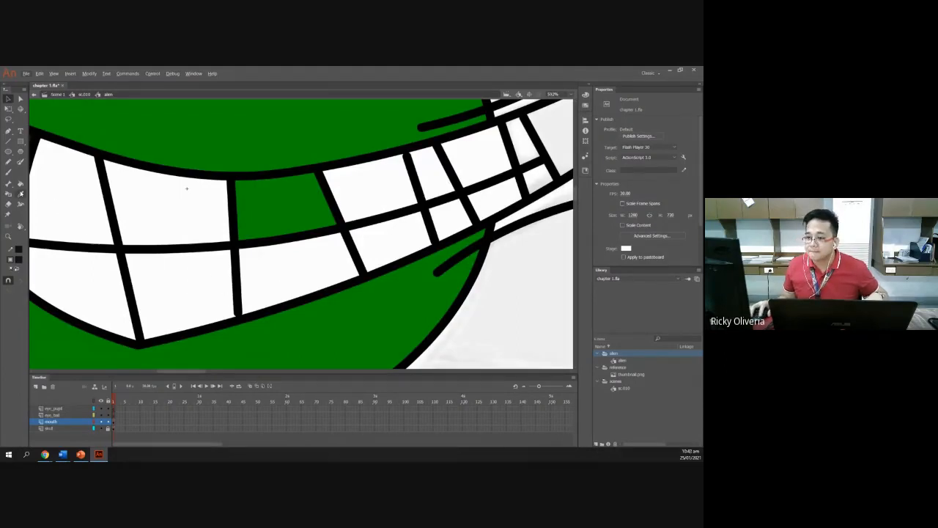
- Return the skull layer to outline view and redraw the lines around the unfilled third upper tooth to close its gaps
left_click(8, 142)
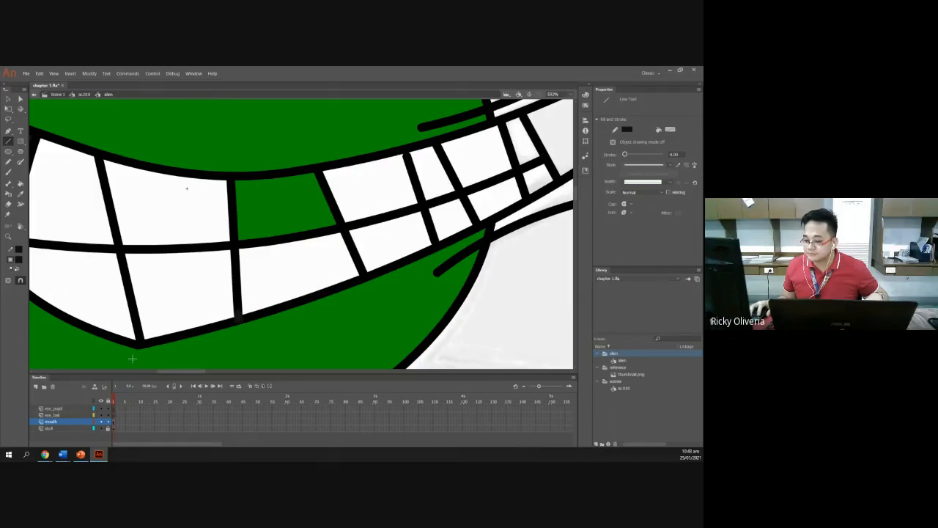
left_click(101, 429)
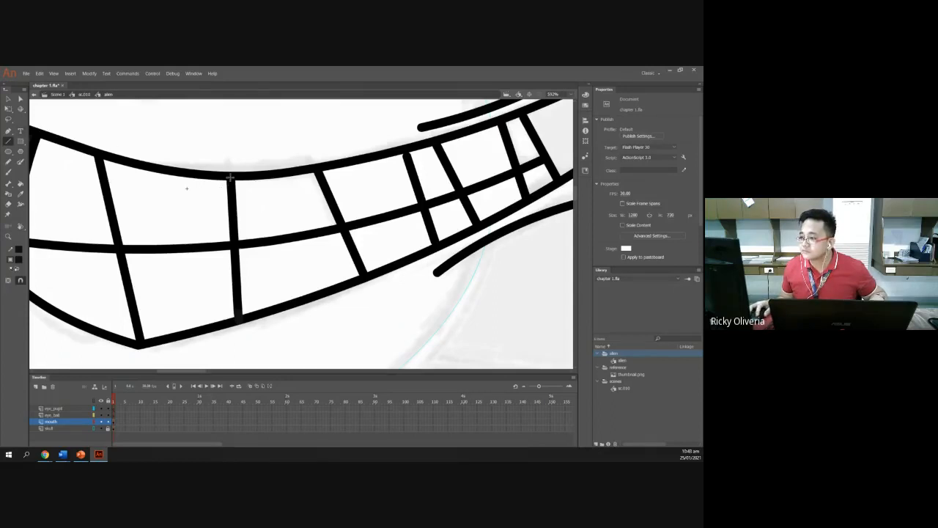
key("n")
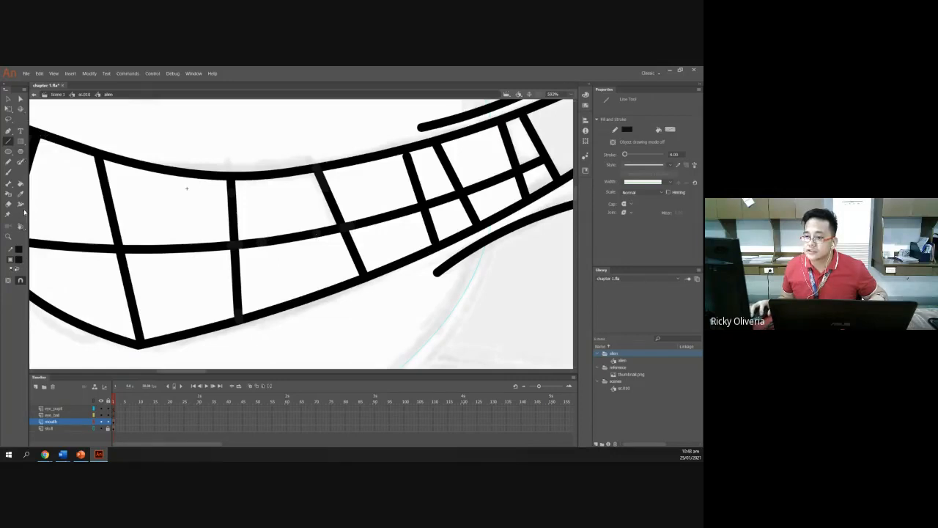
- Fill the third upper tooth with white using the Paint Bucket
left_click(20, 184)
left_click(289, 201)
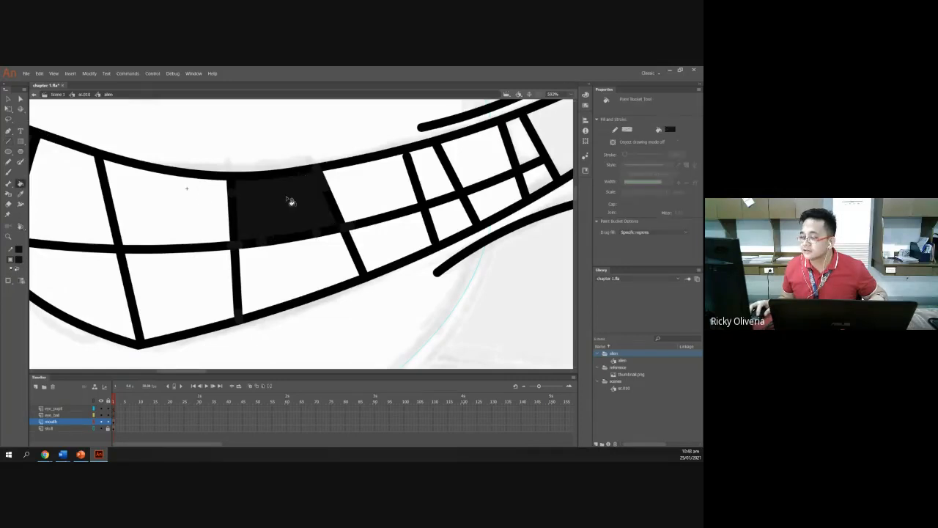
key("ctrl+z")
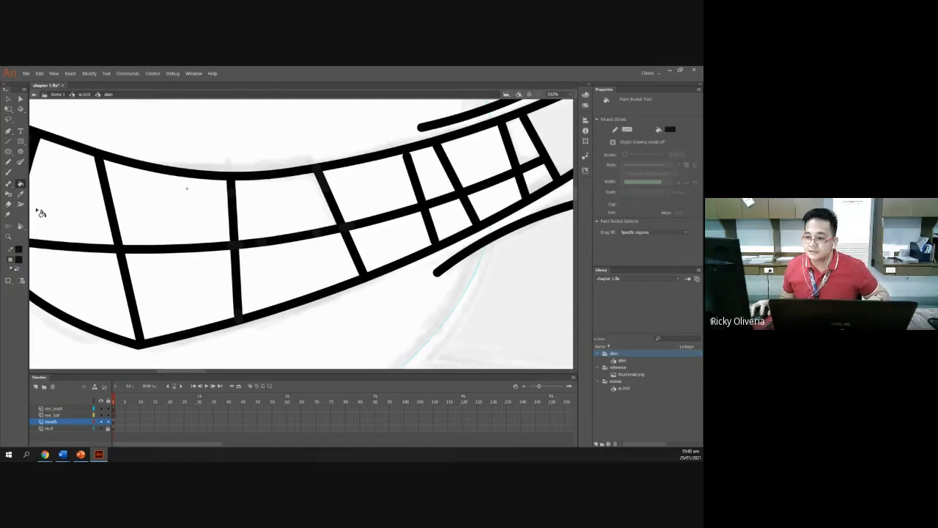
left_click(19, 260)
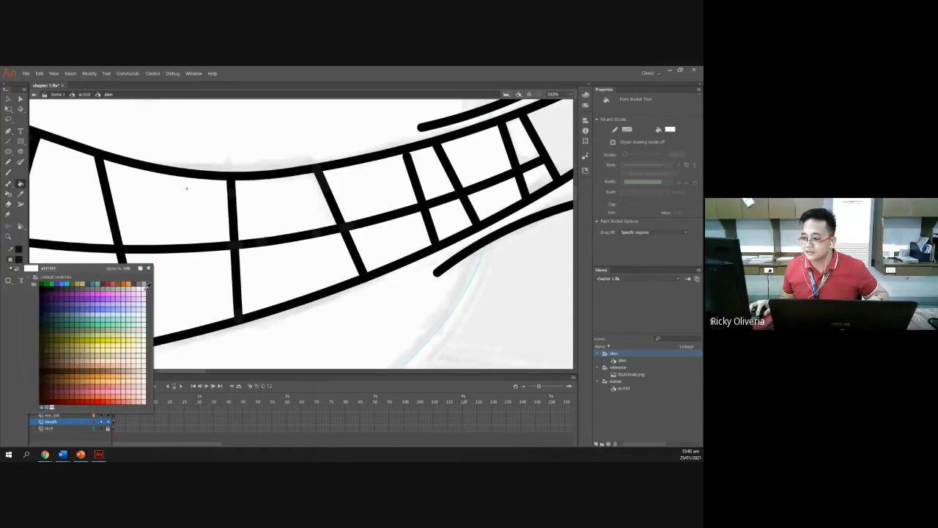
left_click(145, 286)
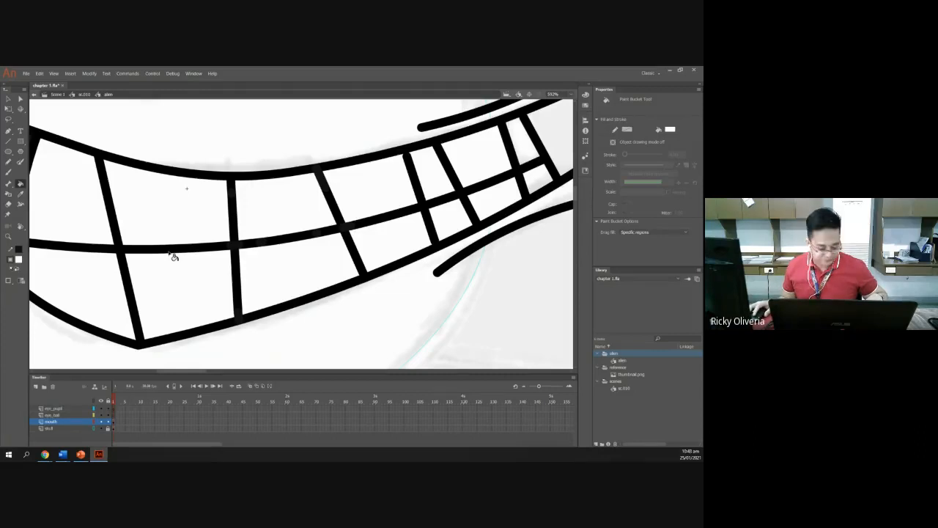
- Check the tooth fills against the full-color skull layer, and return that layer to outline view
scroll(173, 255, "down", 5)
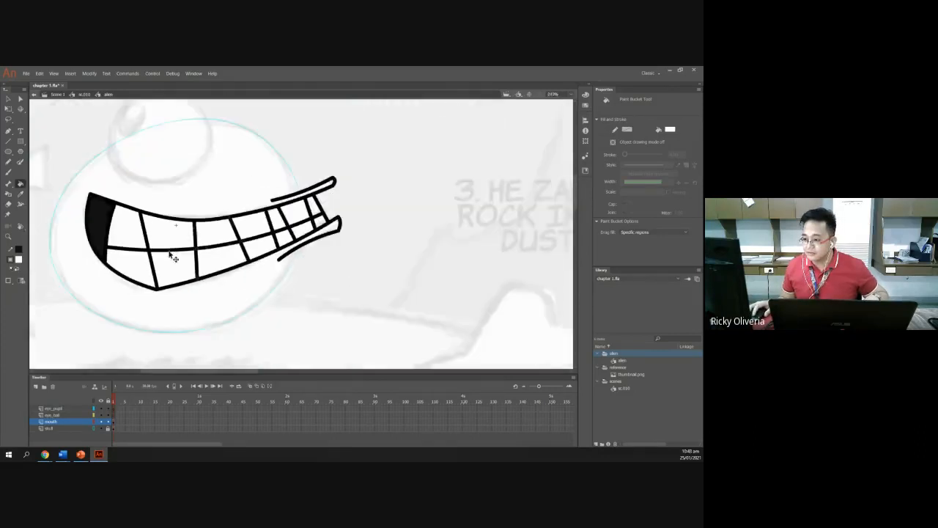
left_click(94, 430)
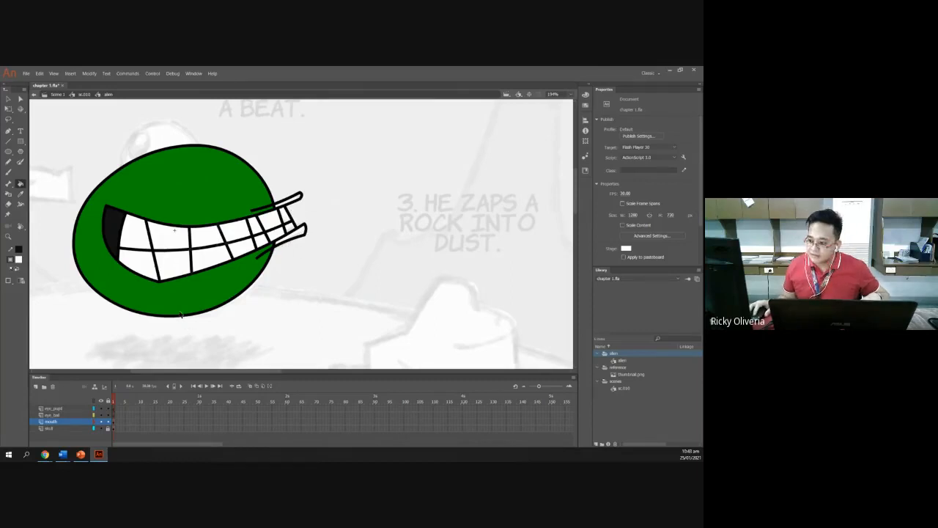
scroll(181, 314, "up", 3)
scroll(181, 314, "down", 2)
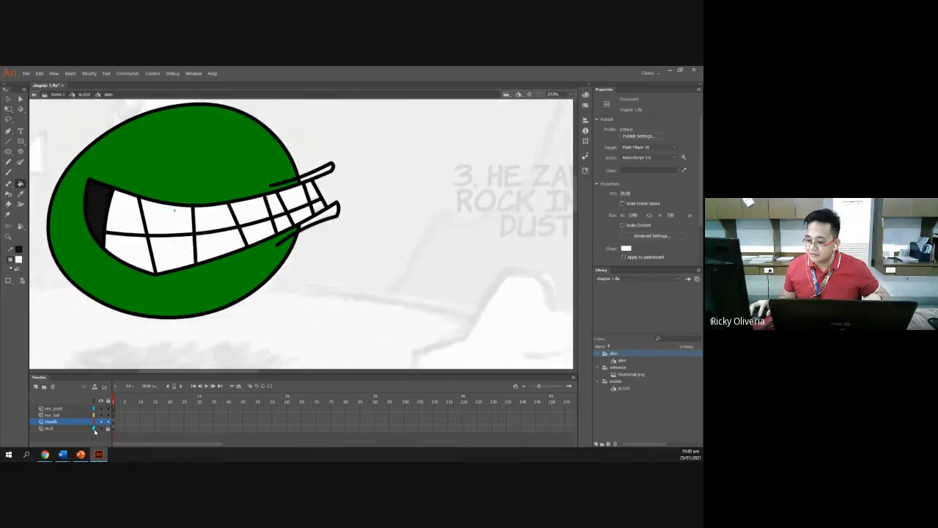
left_click(94, 430)
scroll(253, 283, "up", 3)
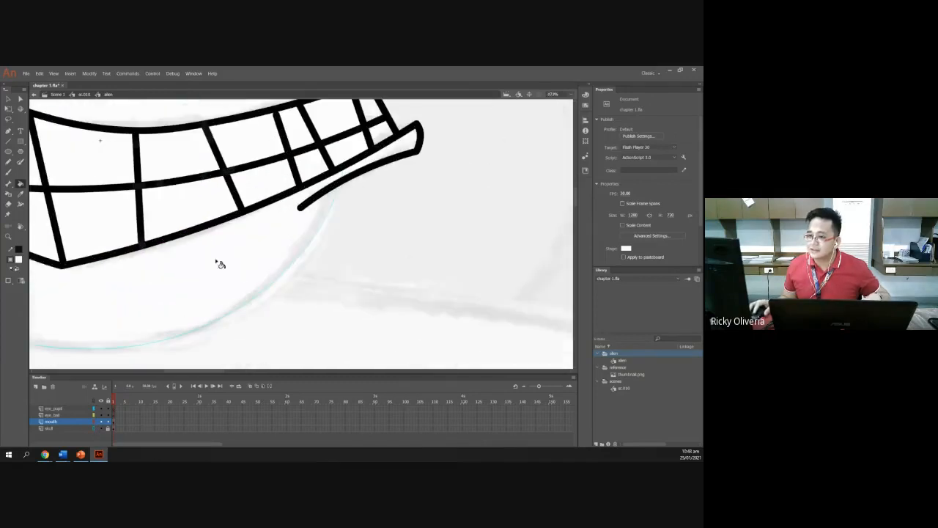
- Draw two temporary lines with the Line tool to close the open inner ends of the upper and lower lips
left_click_drag(206, 220, 230, 304)
key("y")
key("n")
left_click_drag(312, 170, 284, 203)
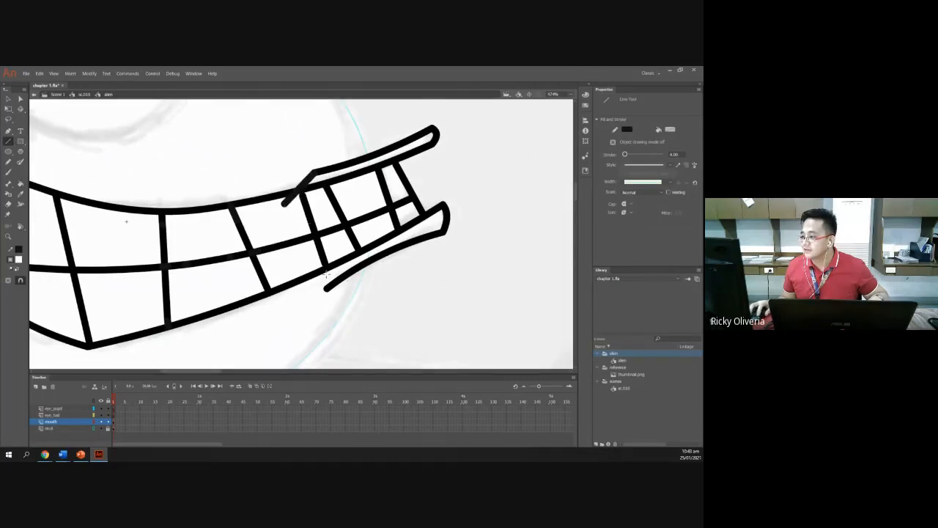
left_click_drag(327, 288, 286, 269)
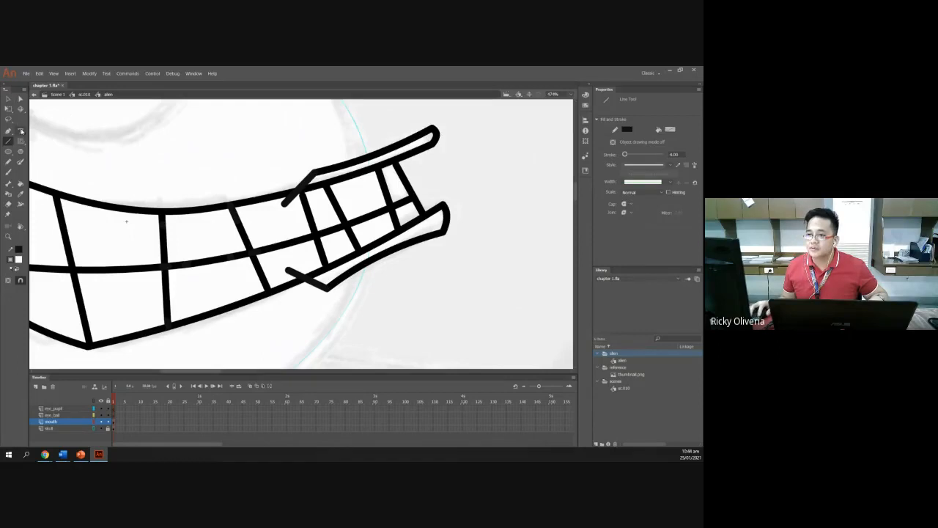
- Set the fill color to green and fill the upper and lower lips with the Paint Bucket
left_click(19, 259)
left_click(50, 283)
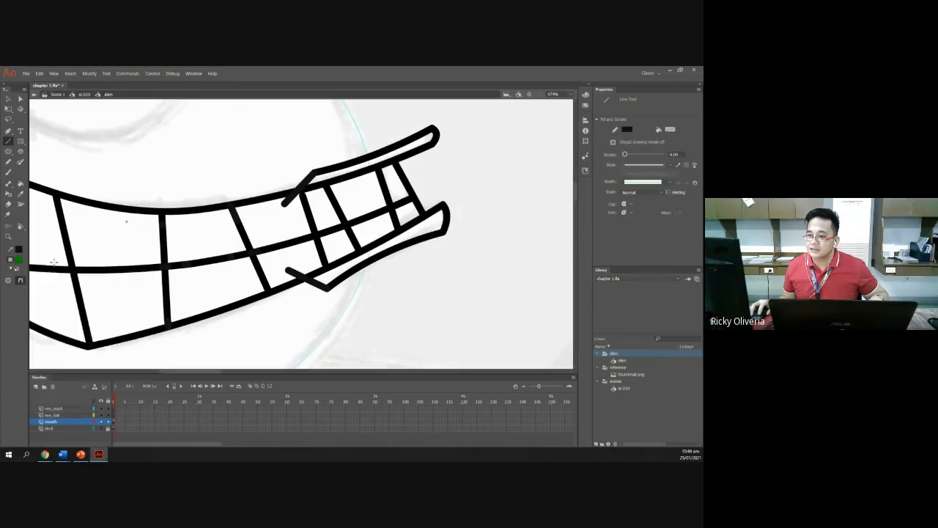
left_click(20, 184)
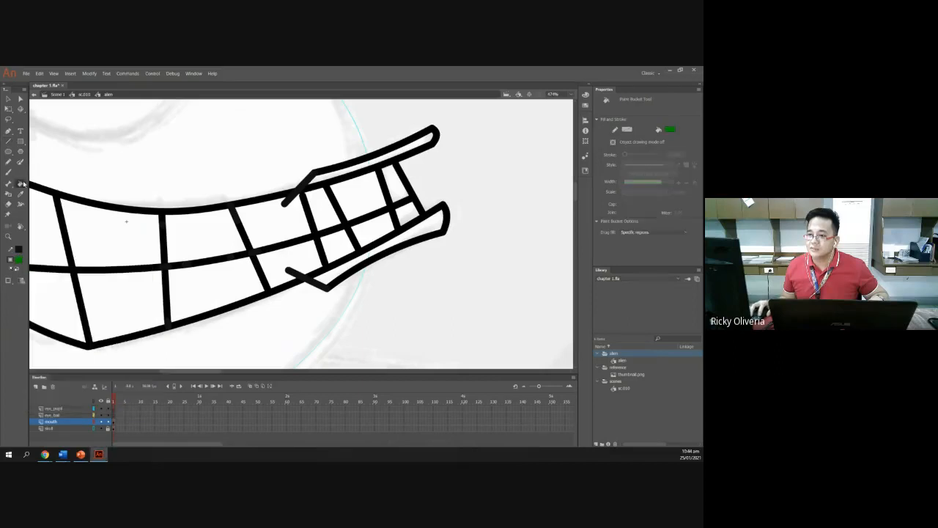
left_click(331, 178)
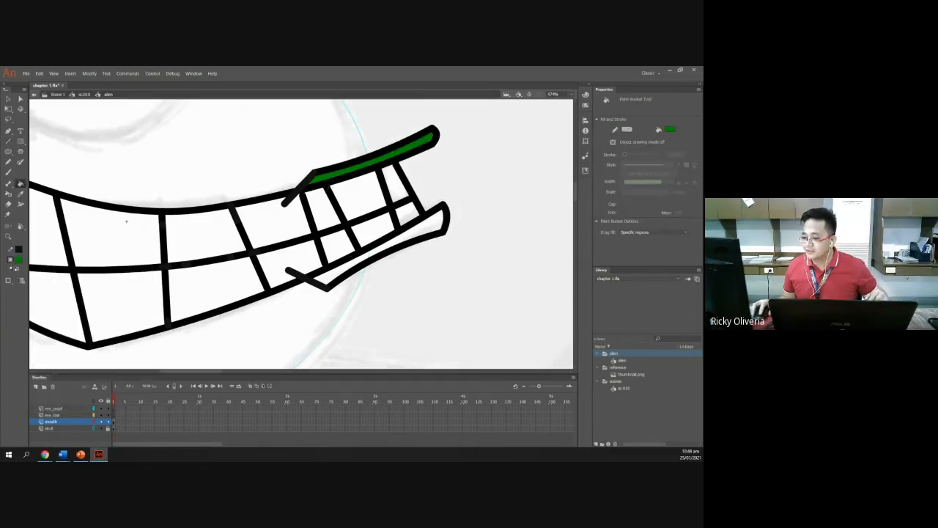
left_click(419, 235)
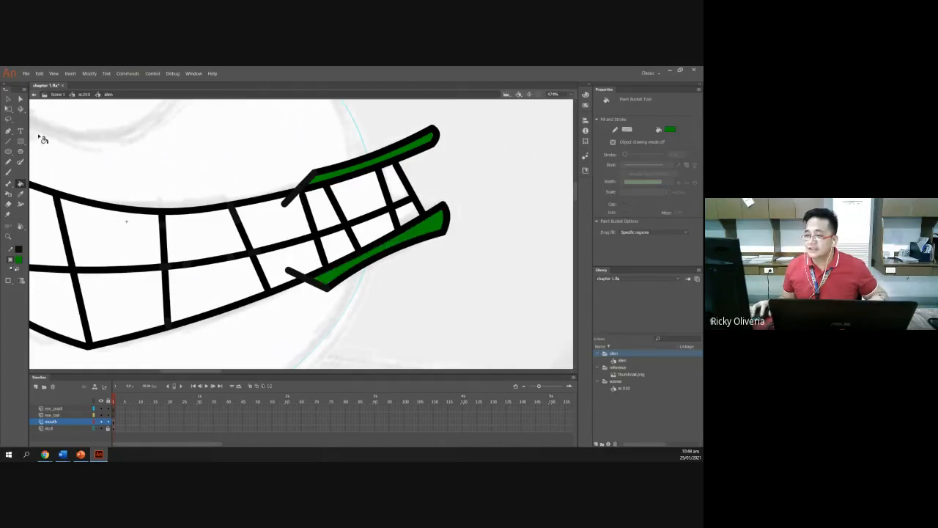
- Delete the temporary closing lines at the inner ends of both lips
left_click(8, 98)
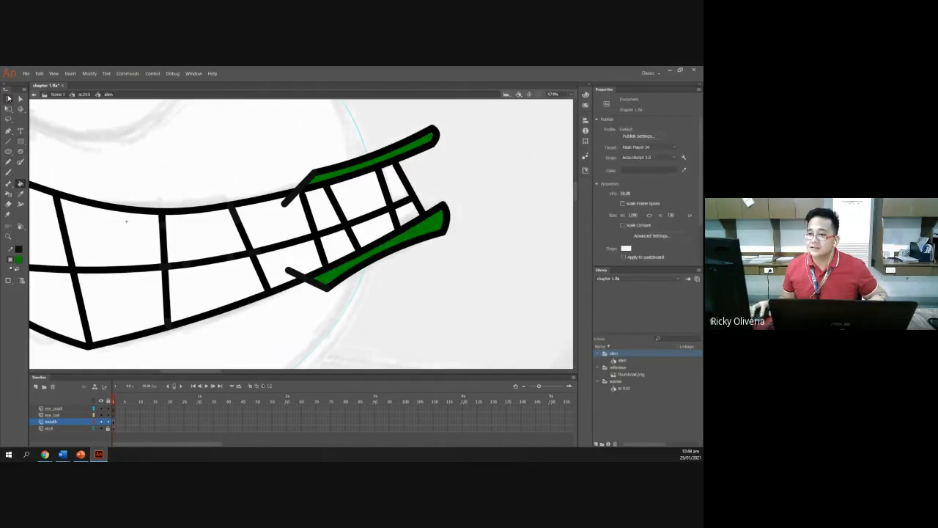
left_click(290, 204)
key("ctrl+z")
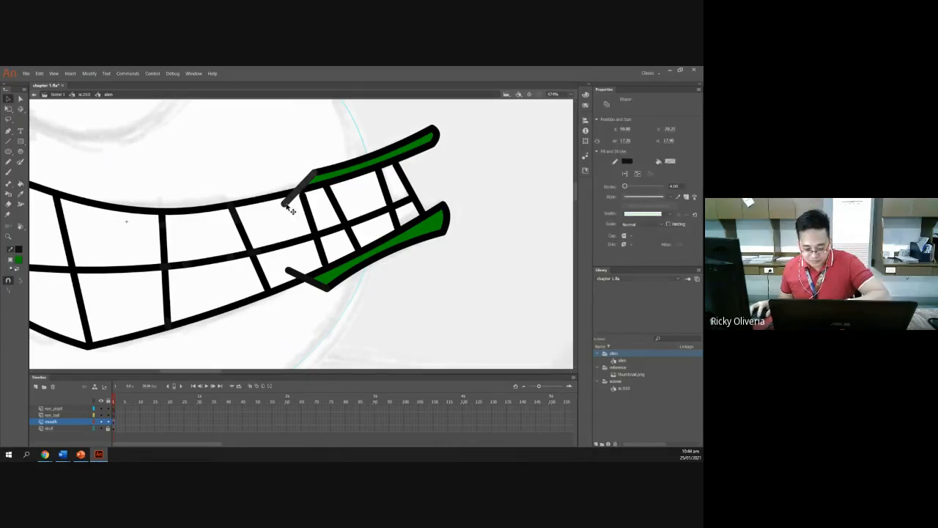
key("Delete")
left_click(298, 276)
key("Delete")
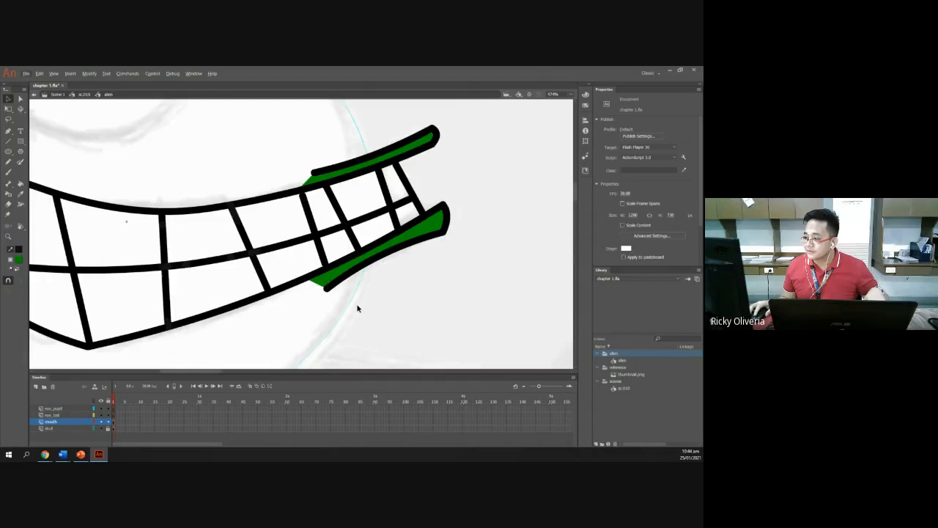
- Show the skull layer in full color behind the mouth
scroll(357, 308, "down", 5)
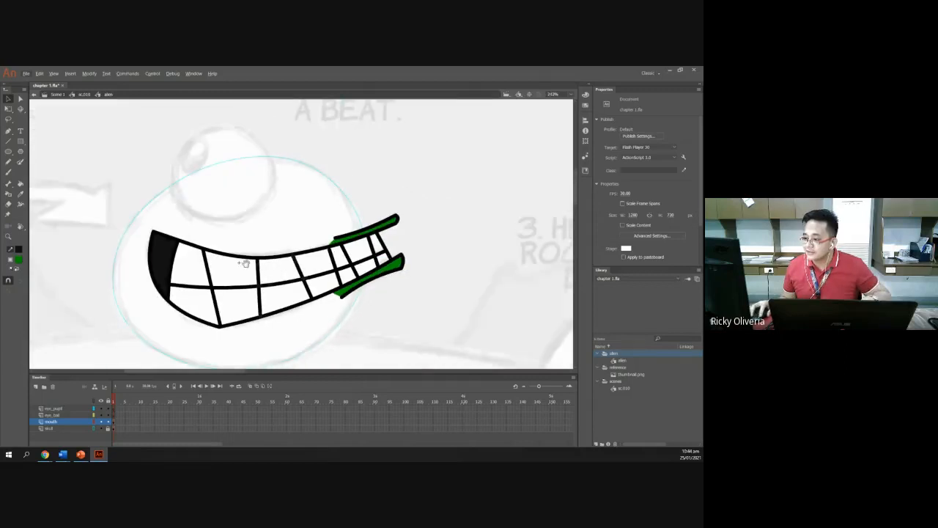
left_click_drag(246, 262, 271, 240)
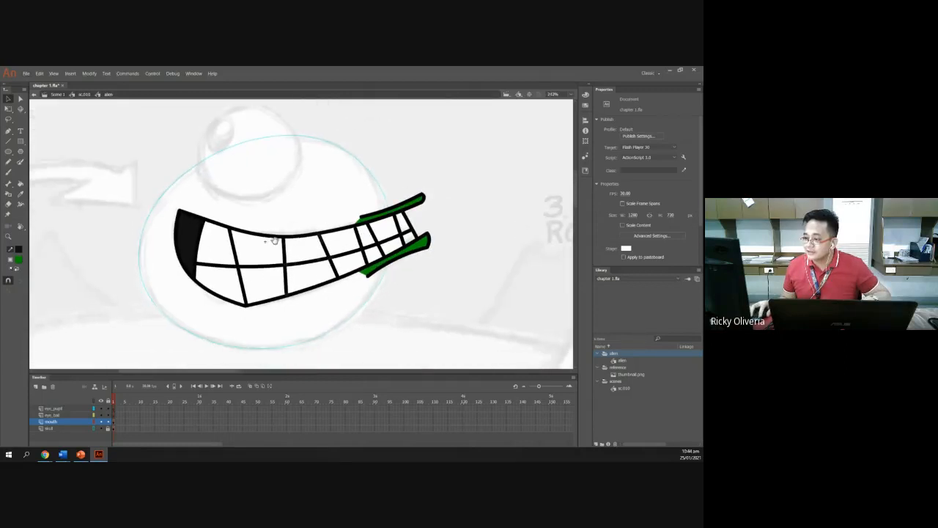
left_click(96, 429)
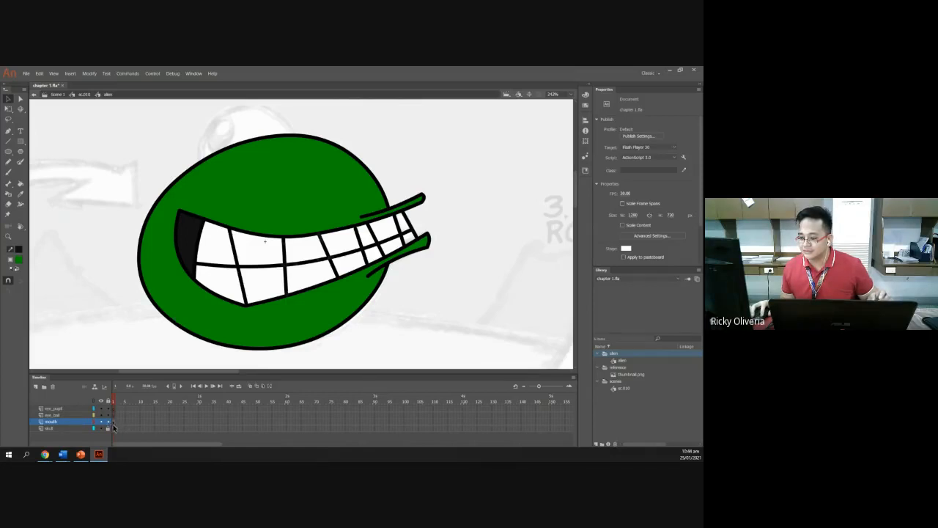
- Switch to PowerPoint to review "Nesting the symbol" slides 39 and 38, and return to Adobe Animate
left_click(81, 455)
left_click(15, 394)
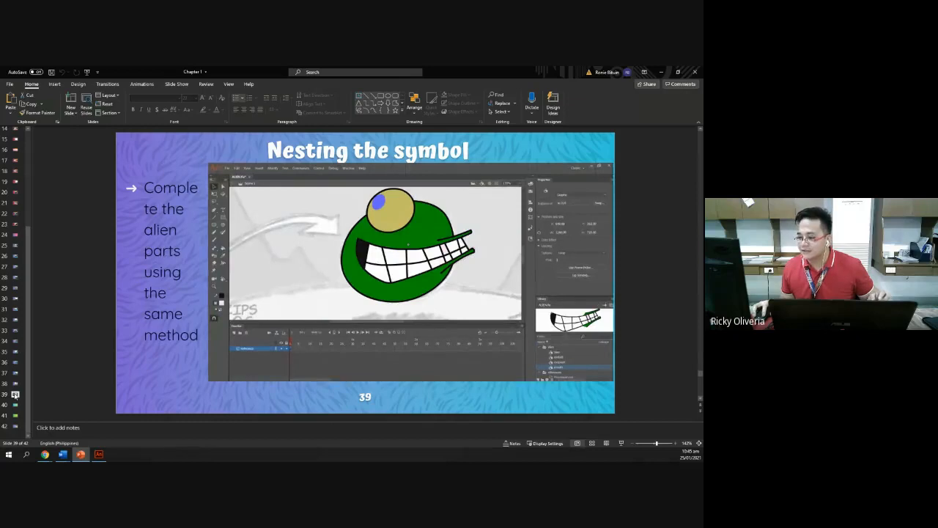
left_click(15, 384)
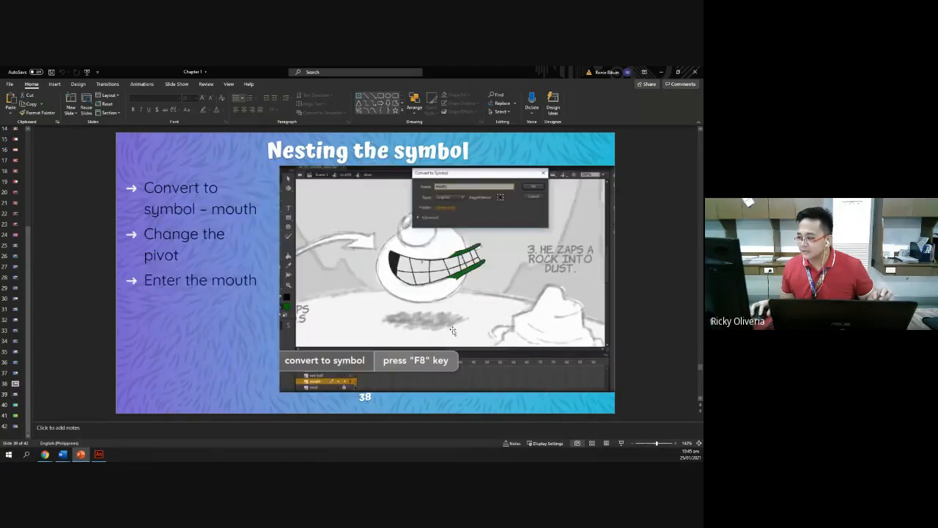
left_click(99, 455)
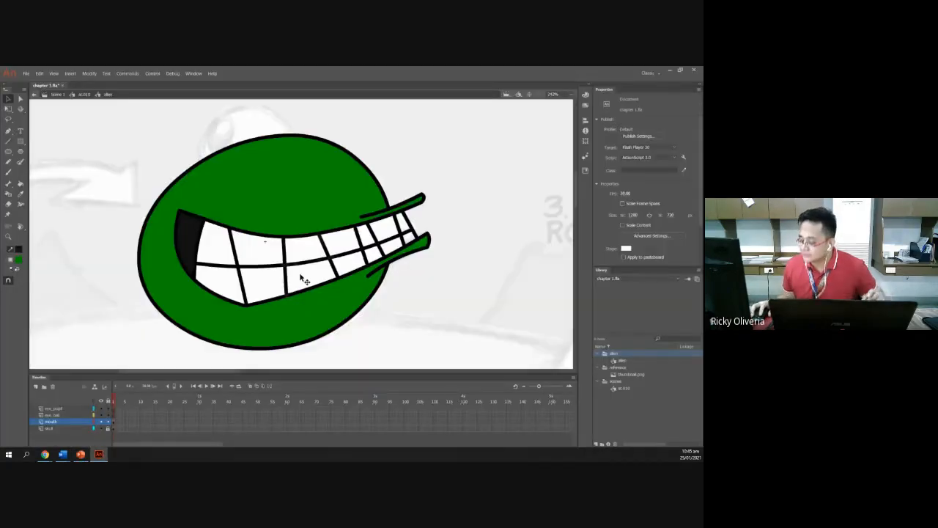
- Select all artwork on the mouth layer and convert it to a Graphic symbol named "mouth"
left_click(277, 253)
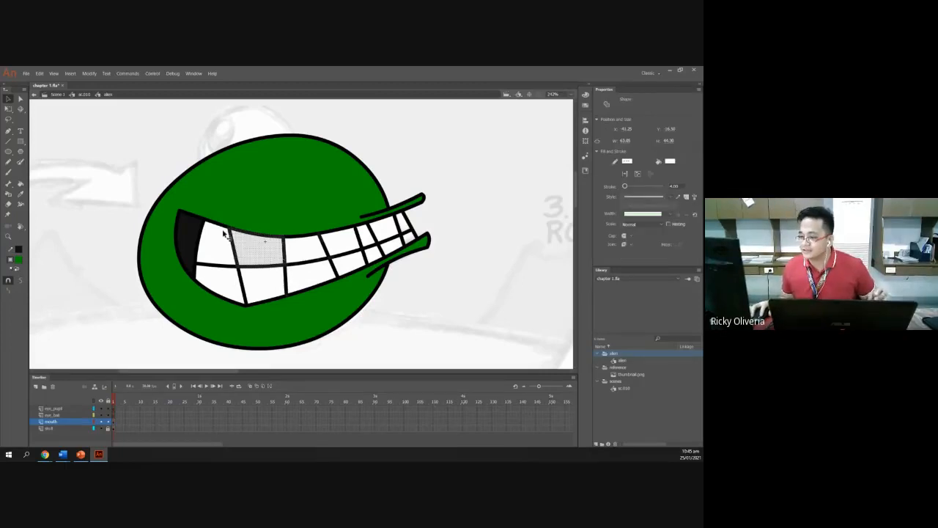
left_click(143, 348)
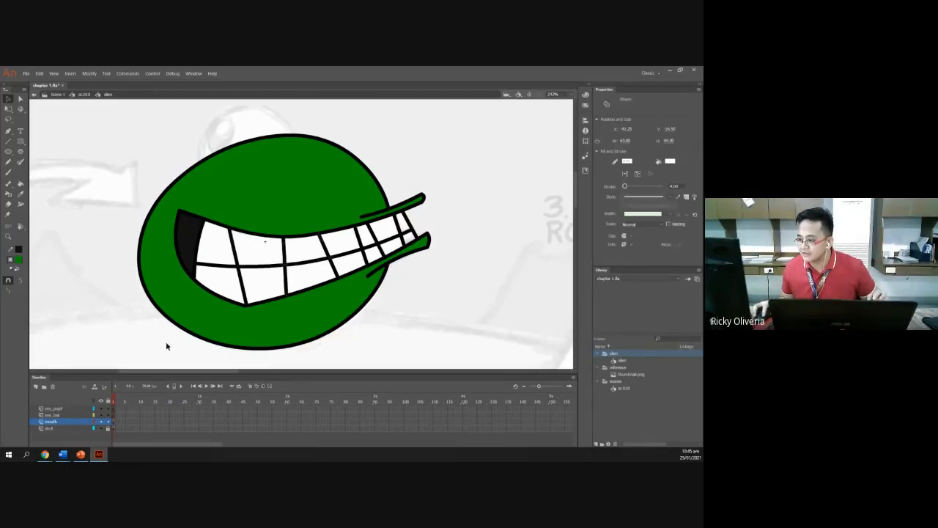
left_click(114, 422)
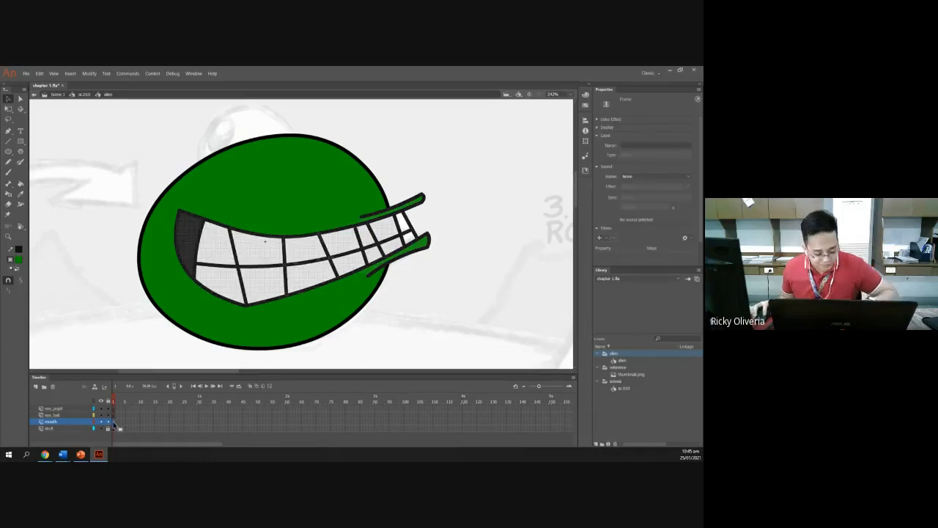
left_click(152, 422)
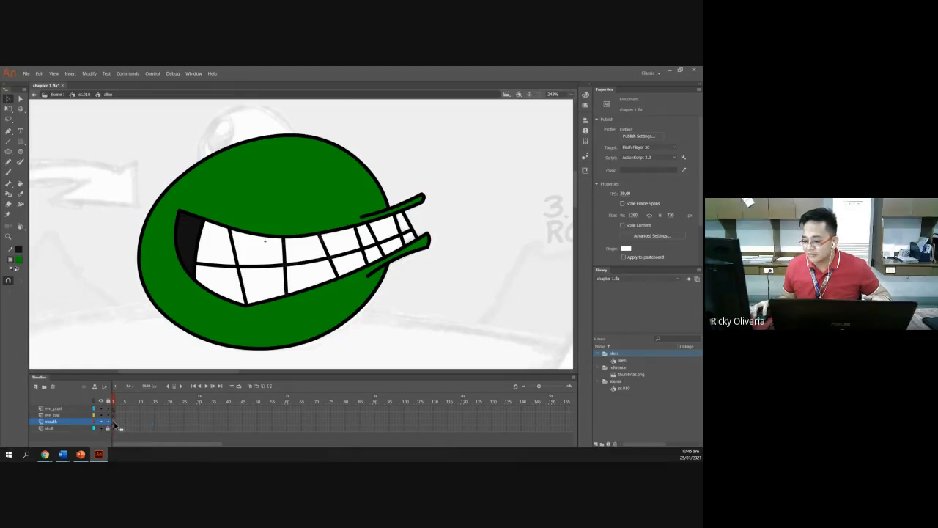
left_click(114, 422)
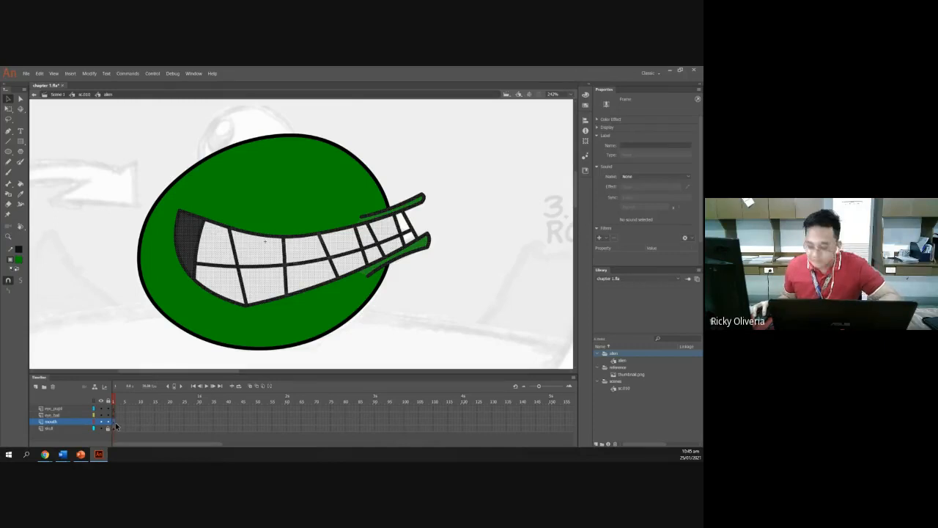
key("F8")
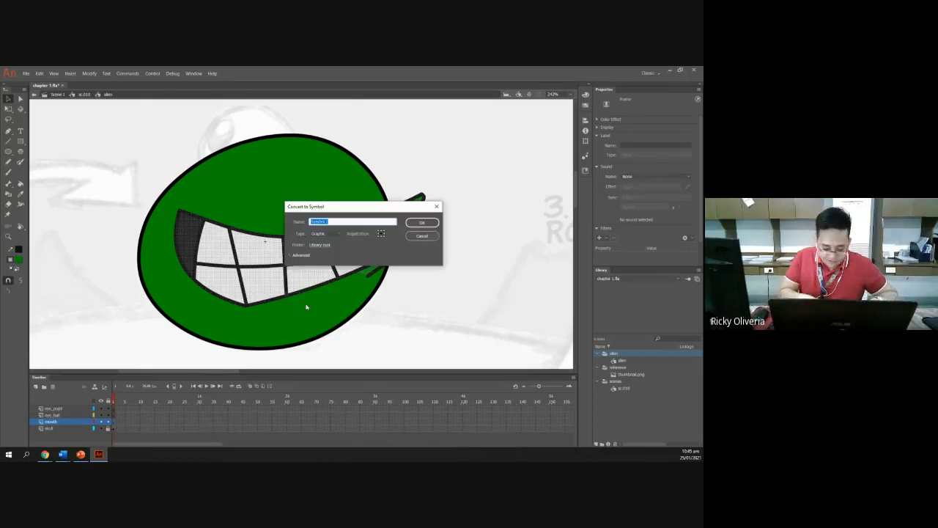
type("mouth")
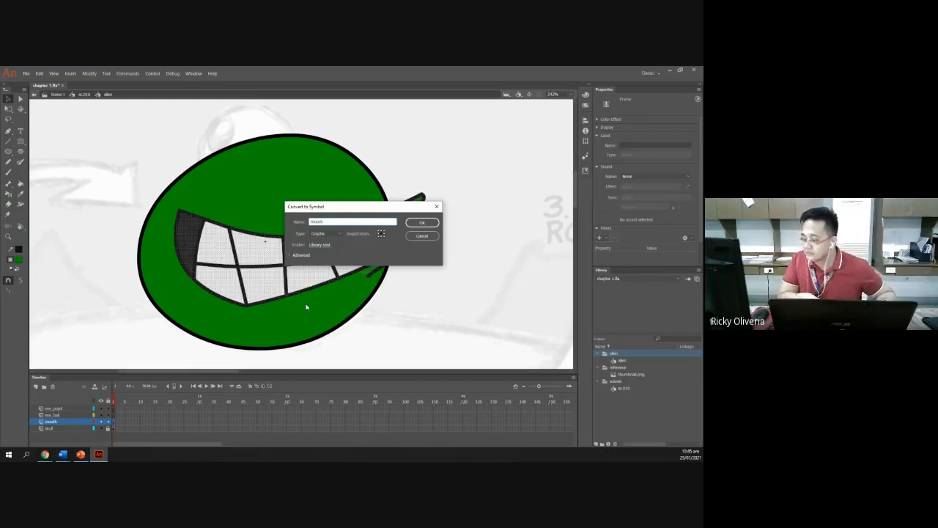
key("Return")
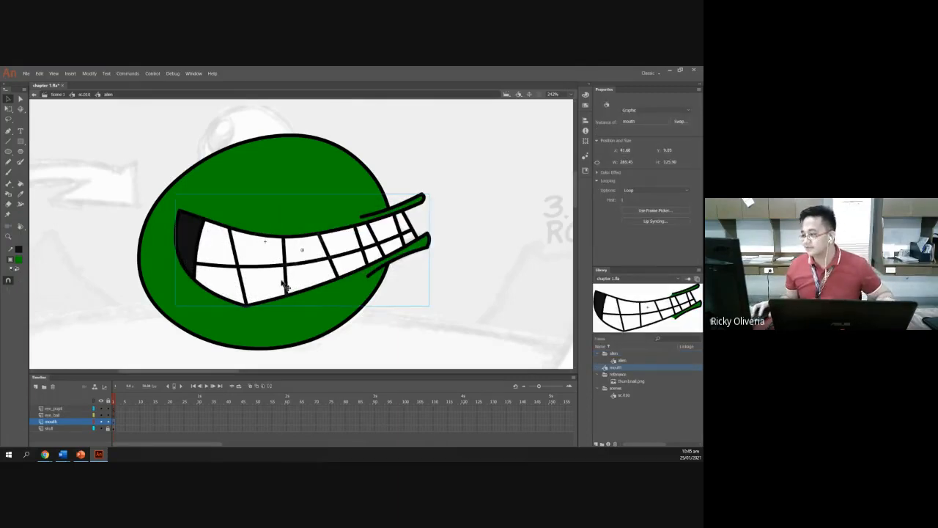
- Try moving the mouth symbol instance up across the skull, and undo the move
mouse_move(283, 266)
left_mouse_down()
mouse_move(334, 254)
mouse_move(330, 265)
mouse_move(266, 266)
mouse_move(279, 255)
left_mouse_up()
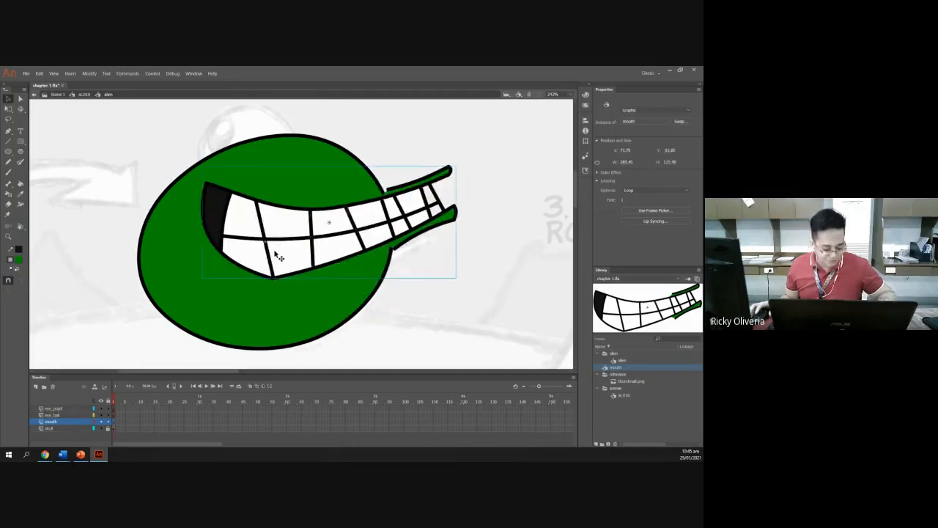
key("ctrl+z")
key("ctrl+z")
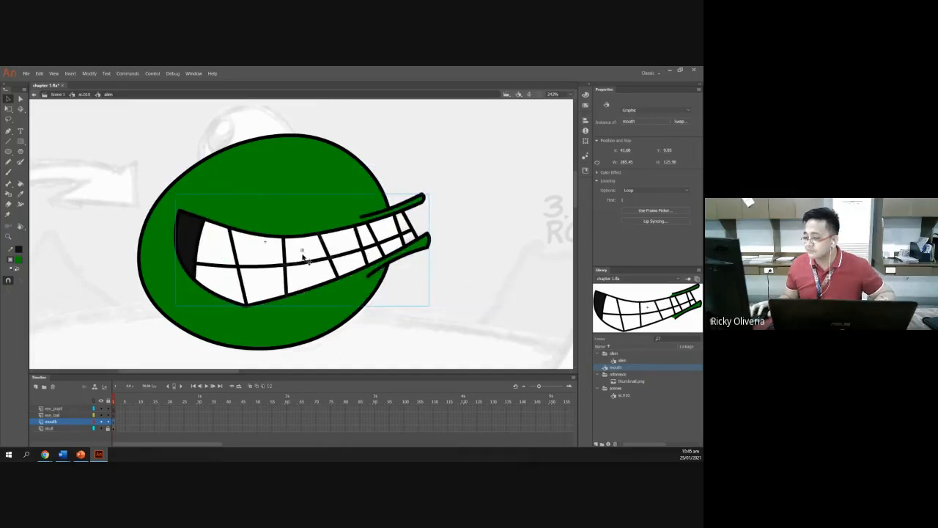
- Open the mouth symbol for editing, try moving its artwork off the skull, and undo that move
double_click(271, 273)
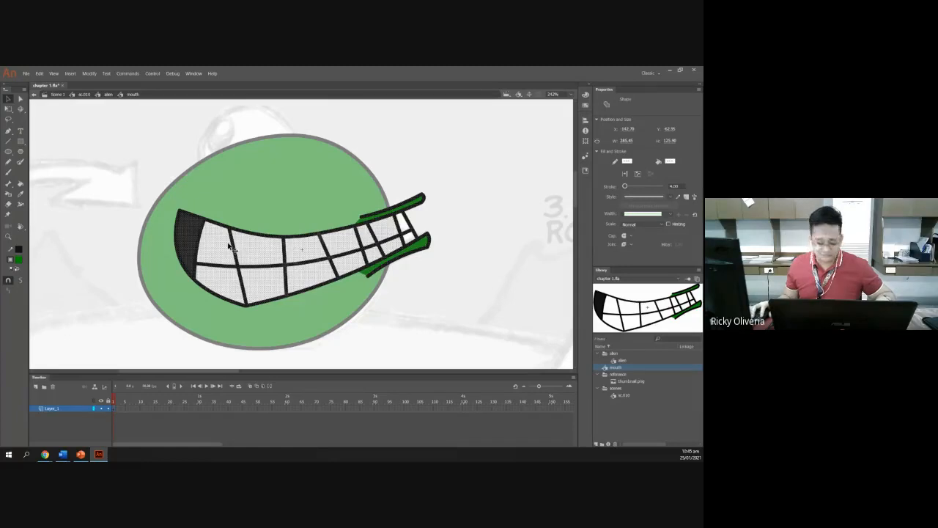
left_click_drag(230, 247, 352, 286)
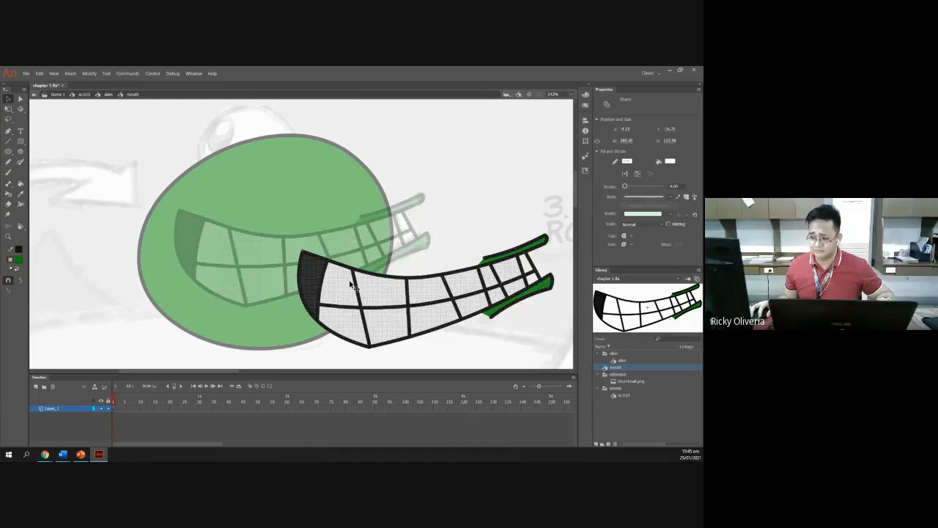
left_click_drag(352, 286, 352, 286)
key("ctrl+z")
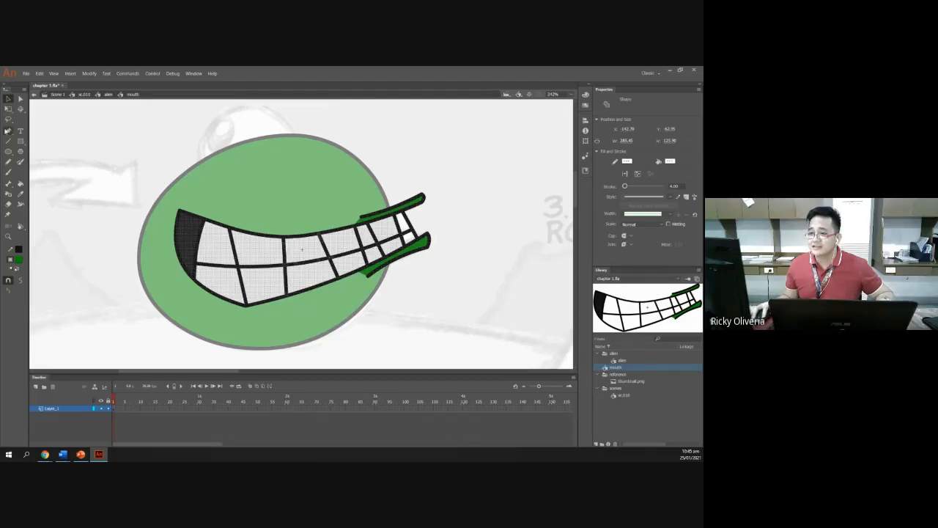
- Try rotating the mouth artwork clockwise with Free Transform, and undo the rotation
left_click(8, 109)
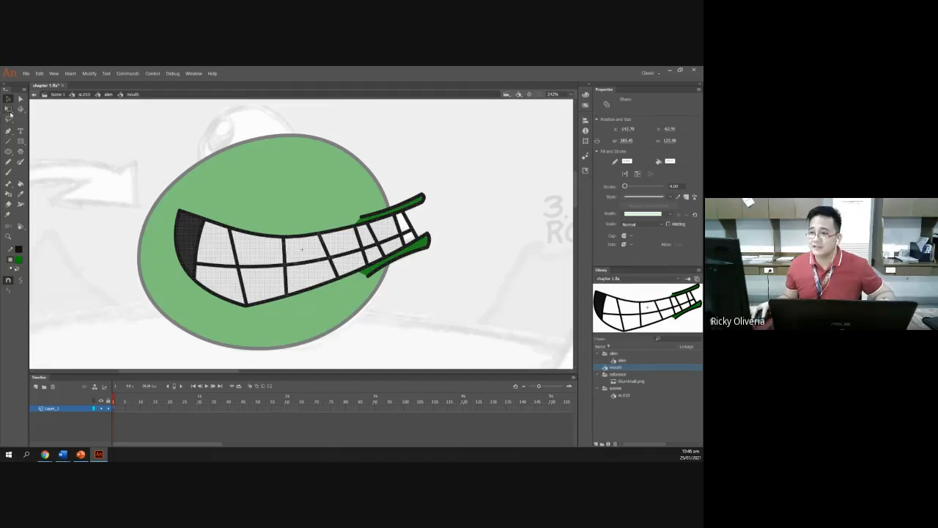
left_click_drag(439, 203, 441, 233)
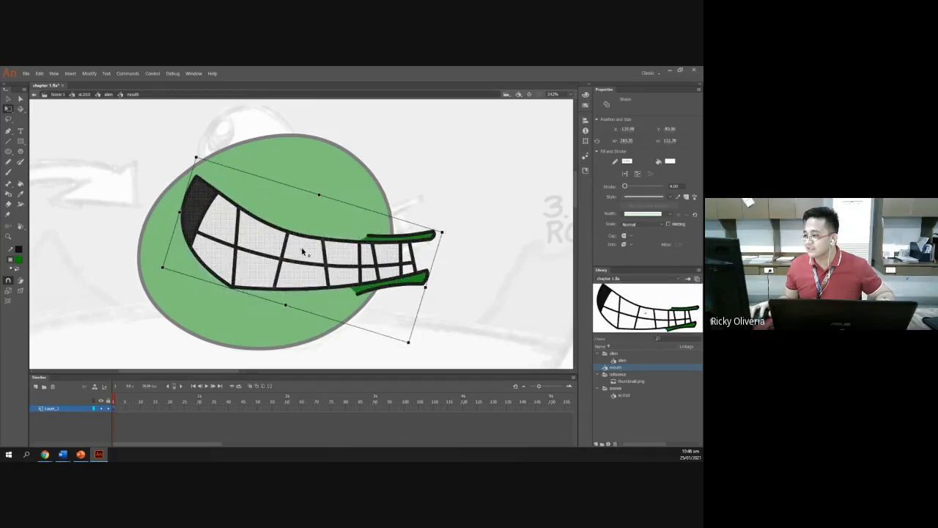
key("ctrl+z")
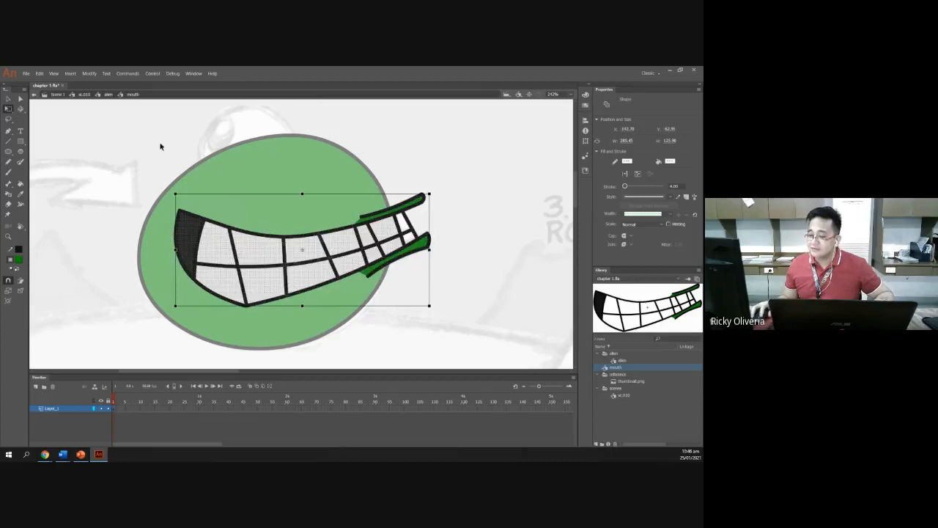
- Move the whole mouth artwork down and right of its place on the skull, and pull the first upper tooth's fill out of its outline
left_click(9, 99)
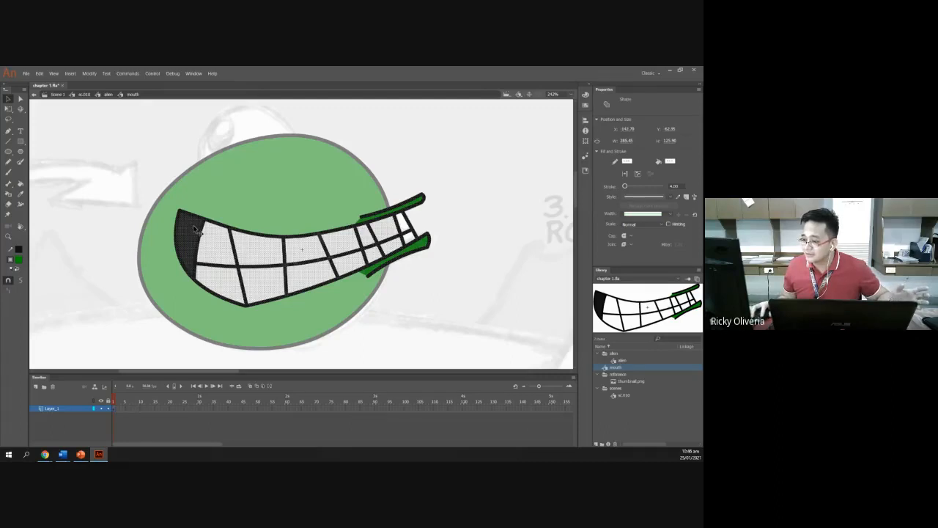
left_click_drag(193, 224, 313, 265)
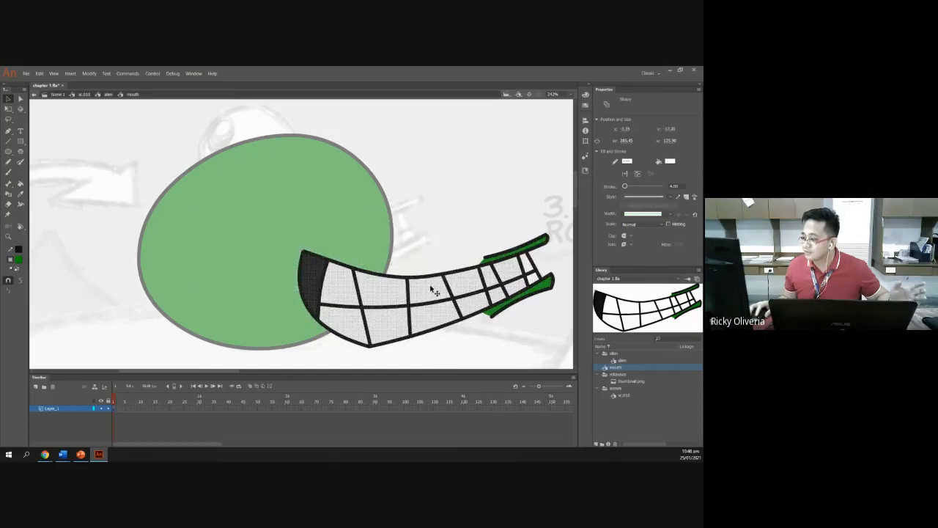
left_click(95, 267)
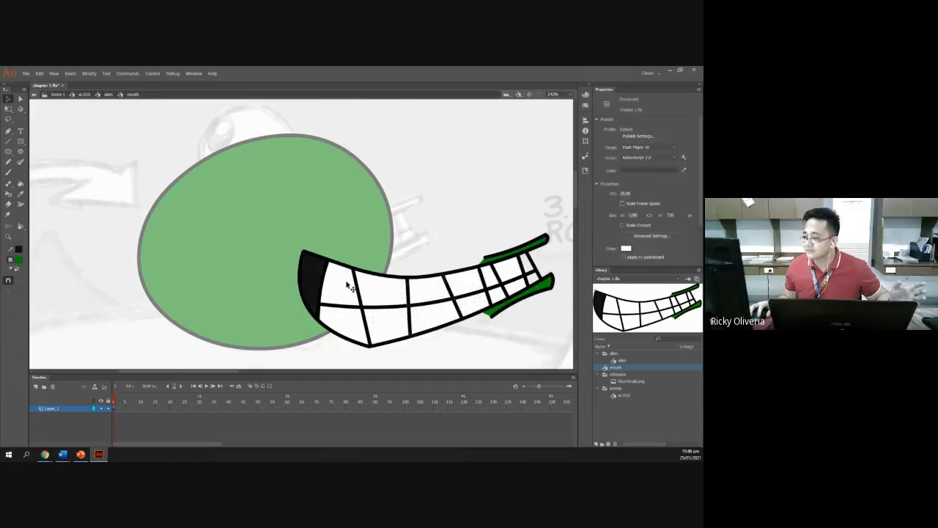
left_click_drag(335, 283, 285, 260)
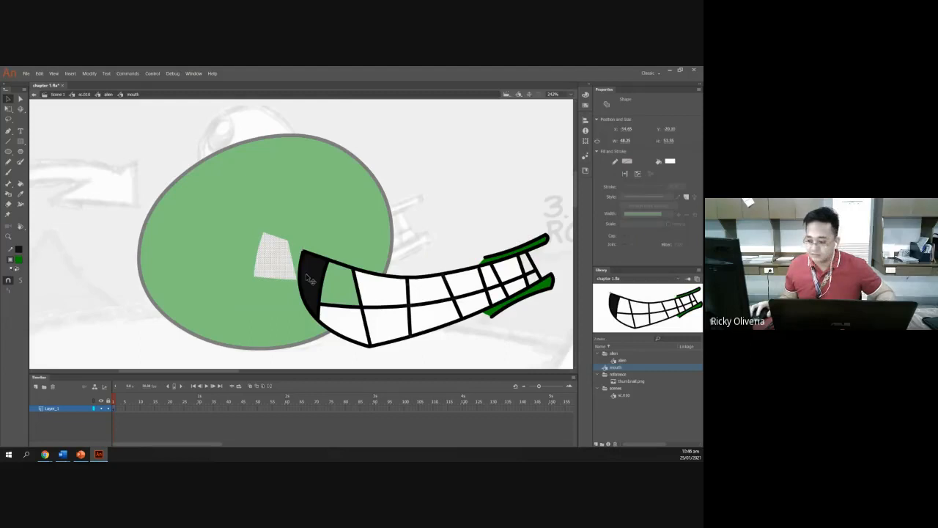
- Undo the displacement of the first upper tooth's fill, and select all the artwork on the mouth symbol's layer
key("ctrl+z")
left_click(74, 408)
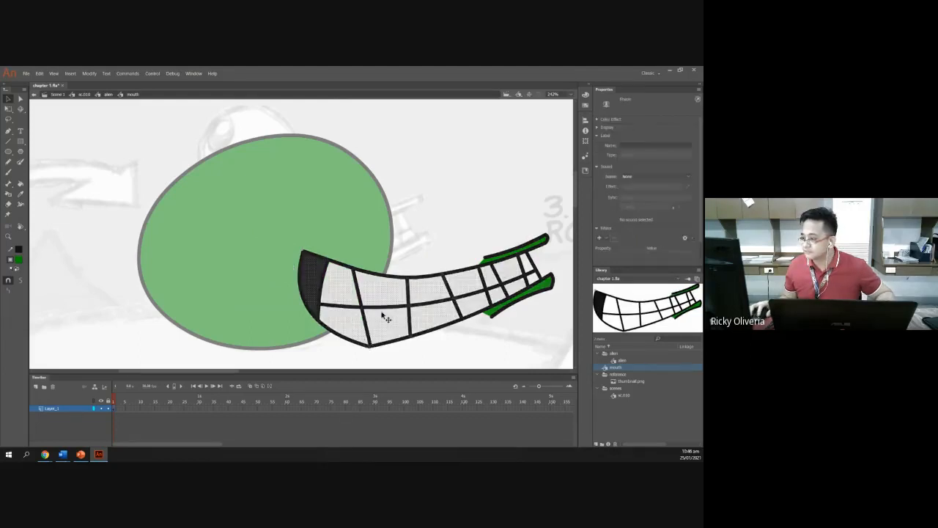
left_click_drag(385, 300, 366, 300)
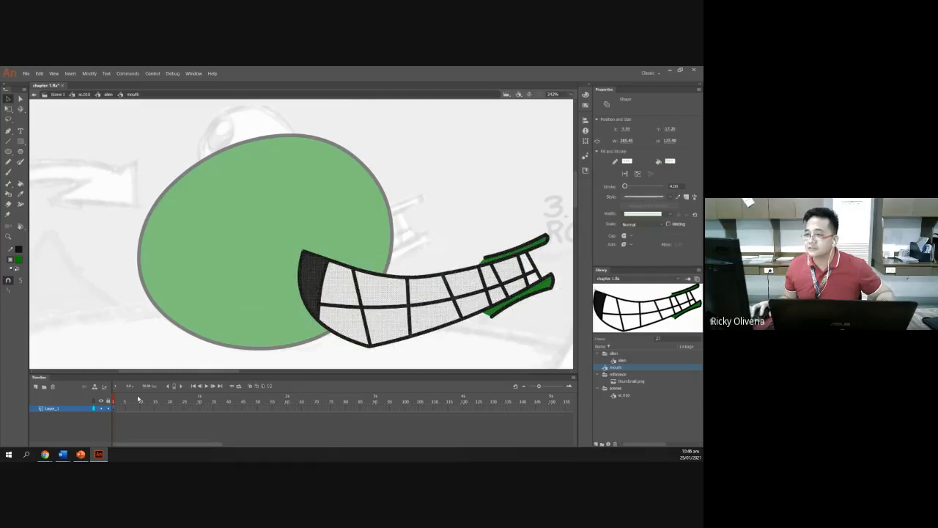
- Return to the alien symbol and move the mouth instance up and left back onto the skull
left_click(104, 95)
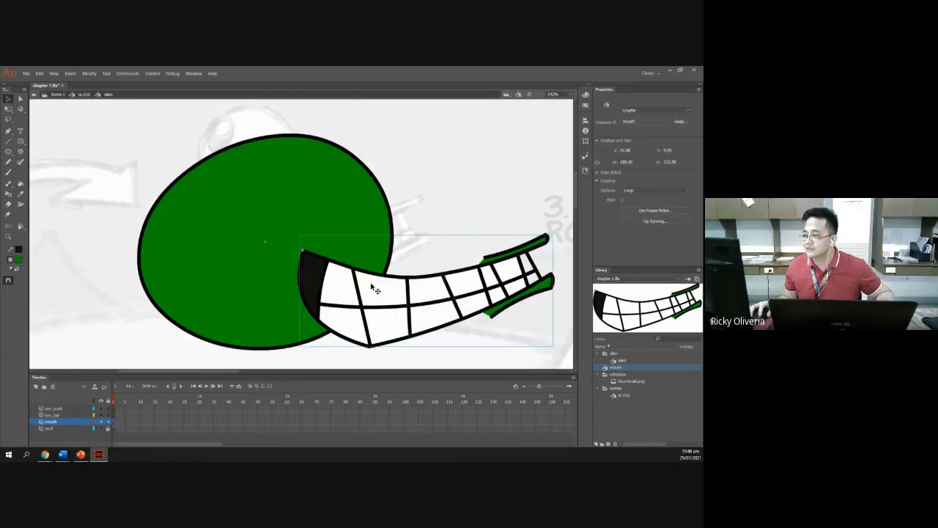
left_click_drag(350, 285, 225, 252)
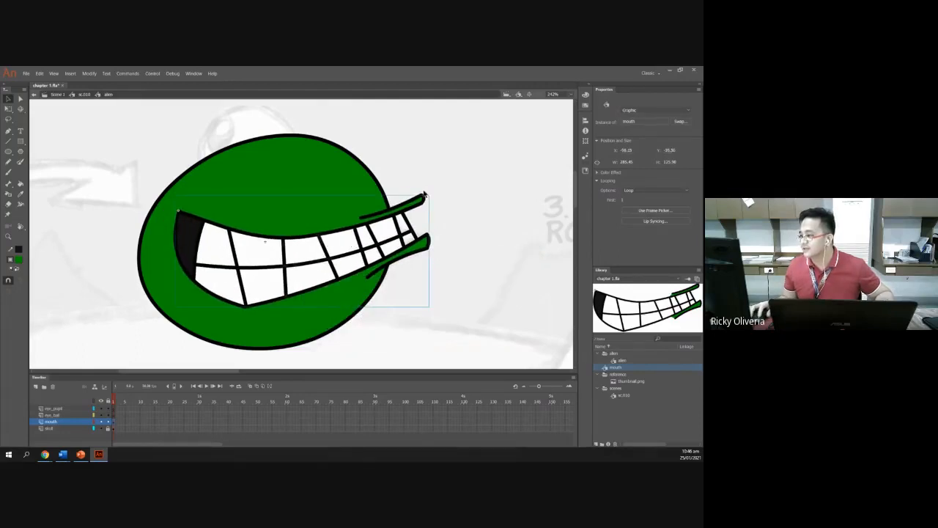
left_click(488, 247)
left_click(254, 268)
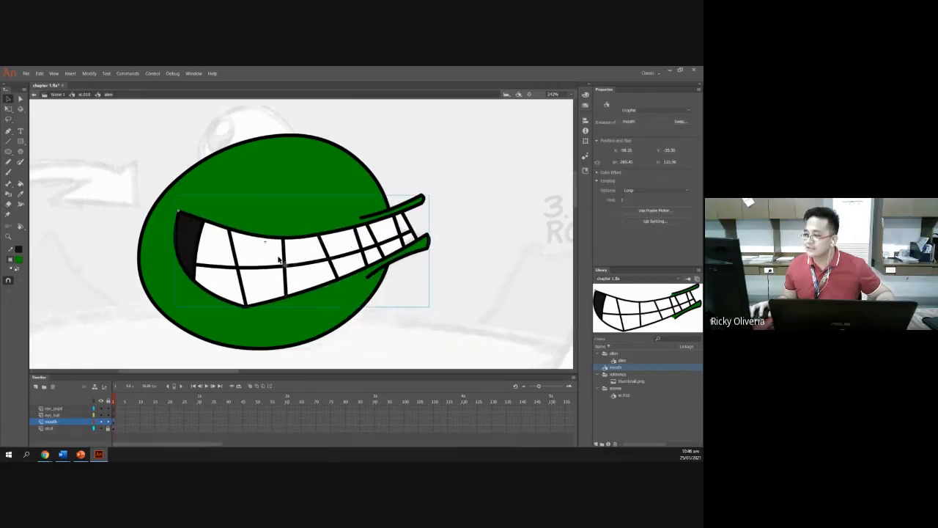
- Rotate the mouth instance very slightly clockwise with Free Transform, undoing the first counterclockwise attempt
left_click(8, 110)
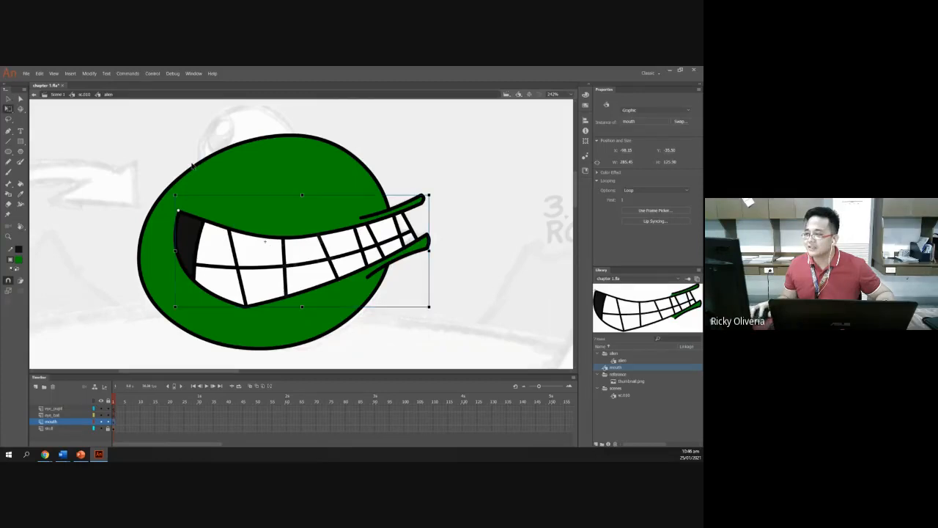
left_click_drag(437, 199, 435, 177)
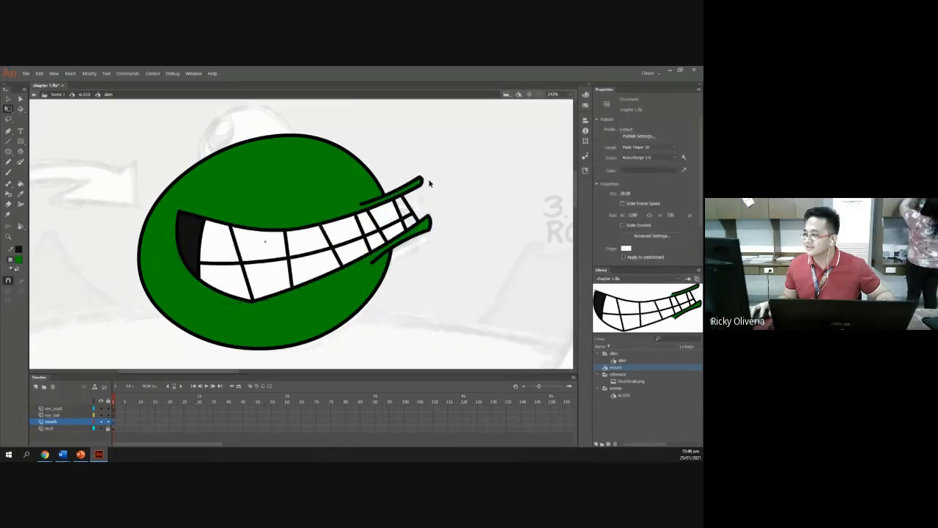
key("ctrl+z")
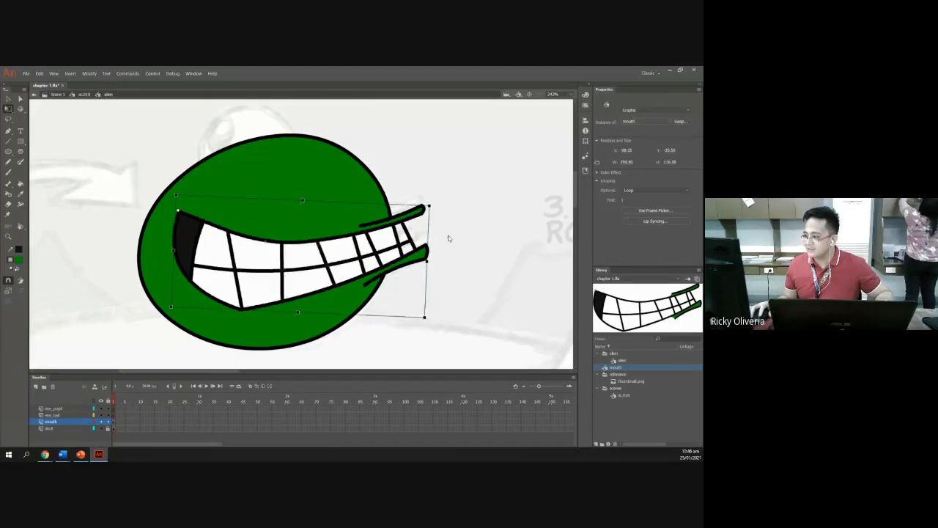
left_click_drag(435, 207, 432, 198)
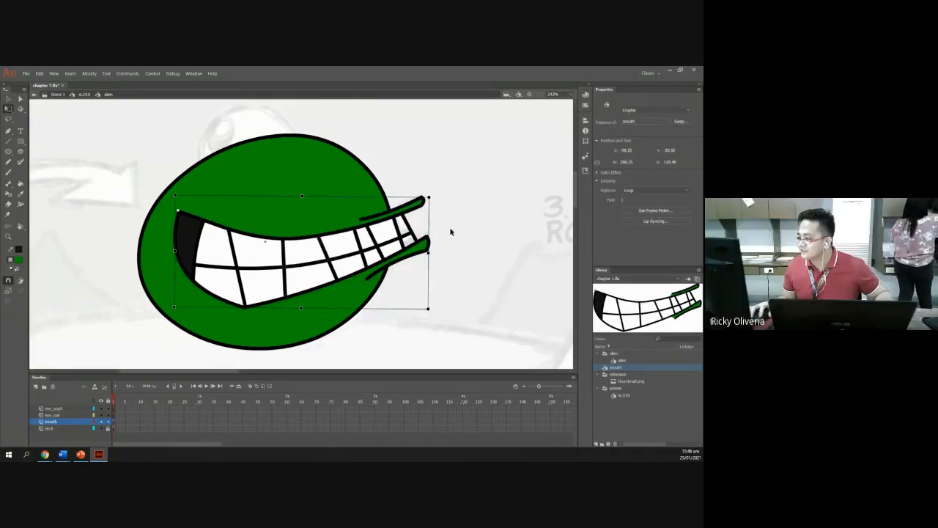
left_click(493, 264)
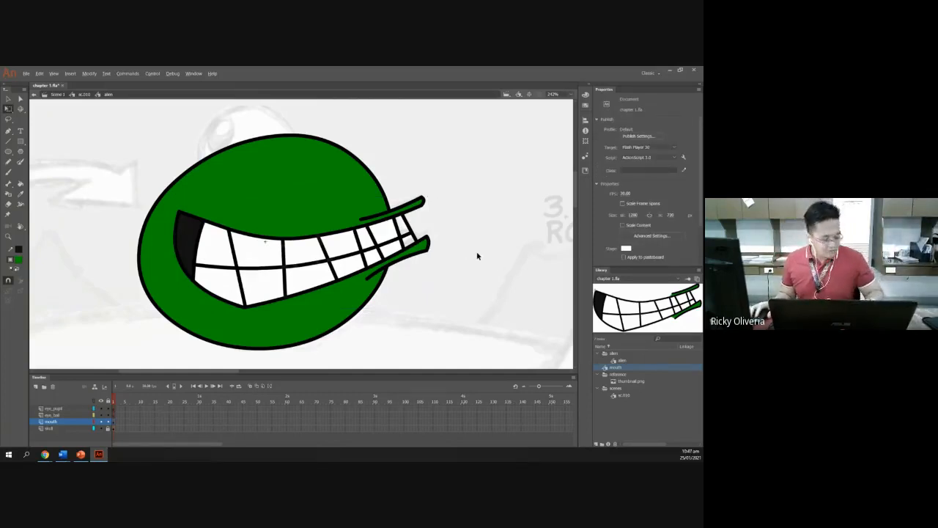
- Move the mouth symbol into the library's alien folder, and show the skull layer as outlines with the mouth in full colour
scroll(478, 256, "down", 1)
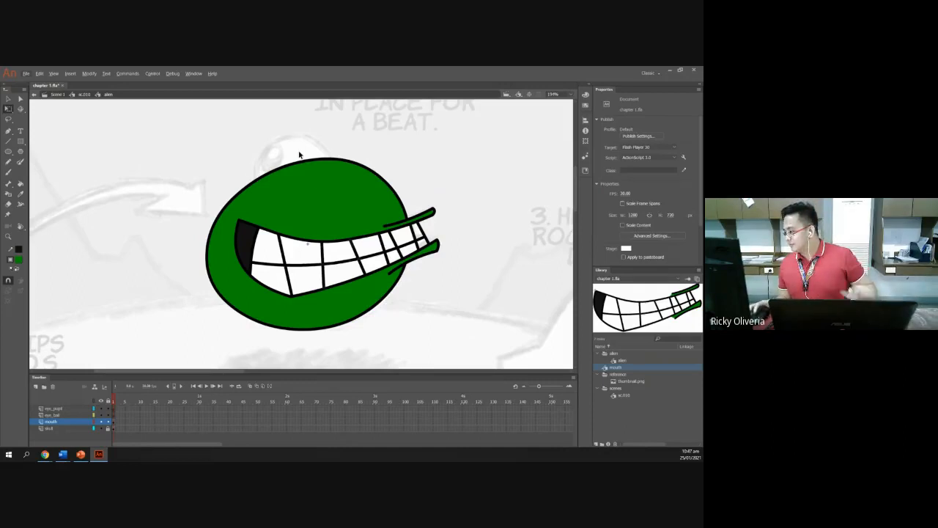
left_click_drag(615, 368, 616, 355)
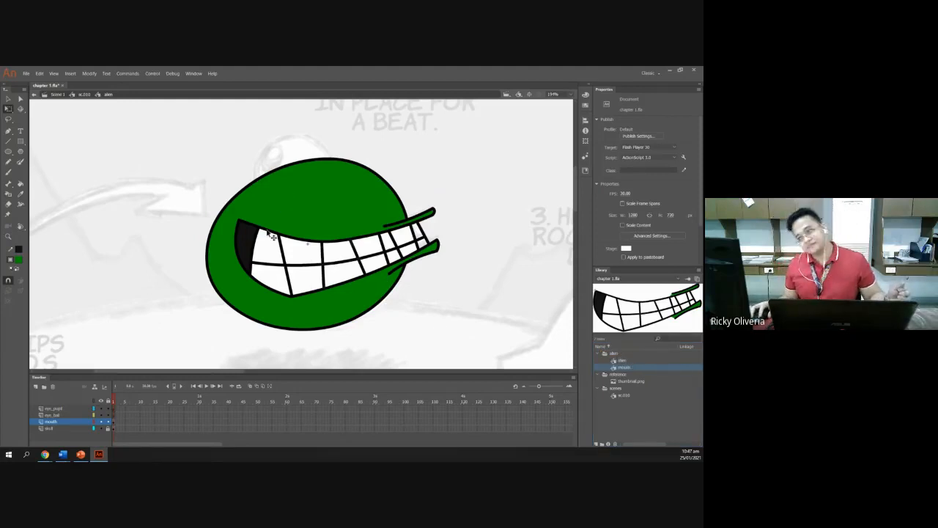
left_click(94, 426)
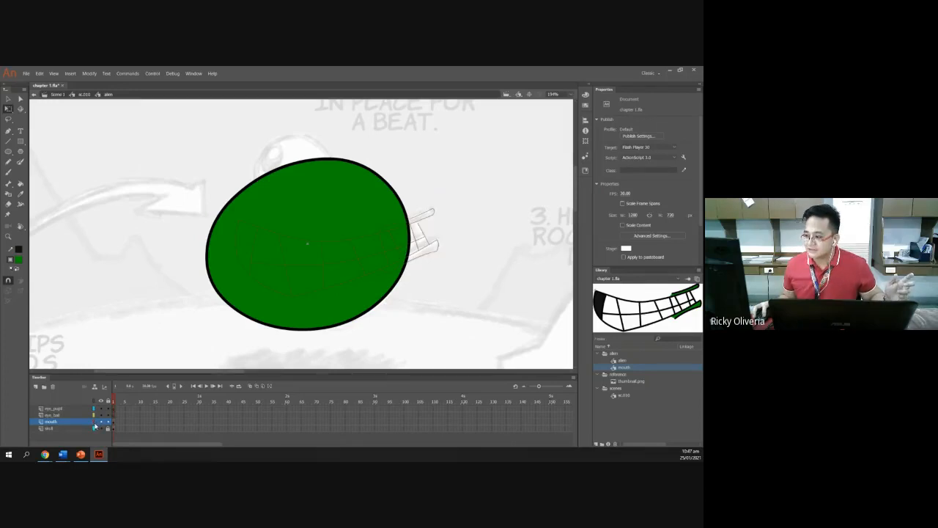
left_click(94, 423)
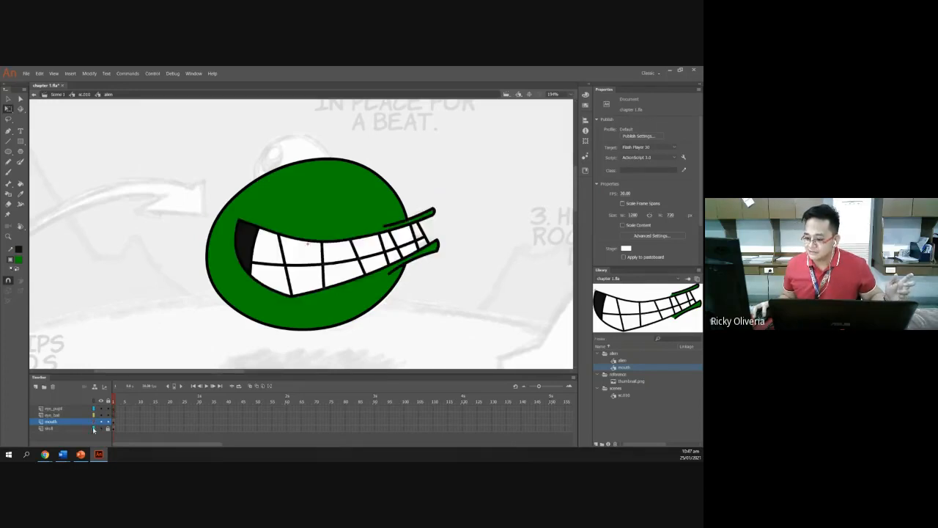
left_click(94, 429)
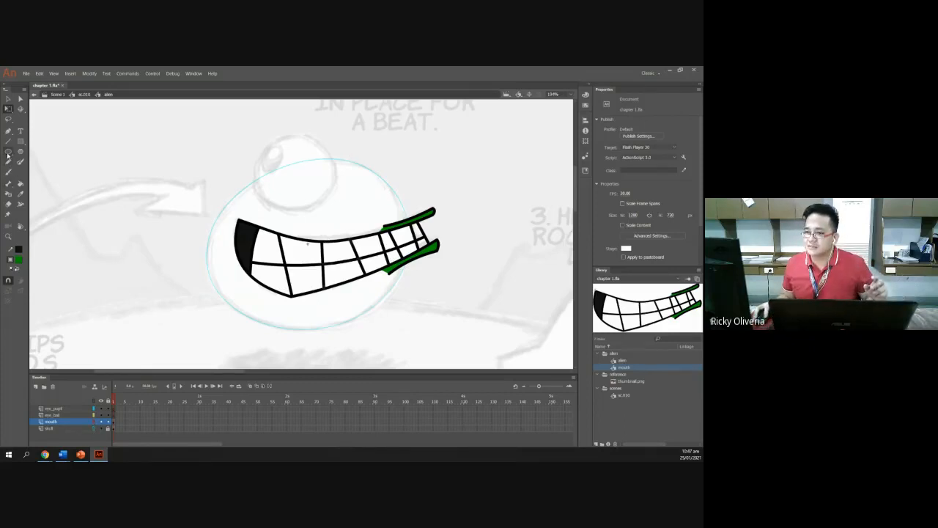
- Set the fill colour to a muted yellow swatch for the eyeball, keeping the stroke black
left_click(19, 259)
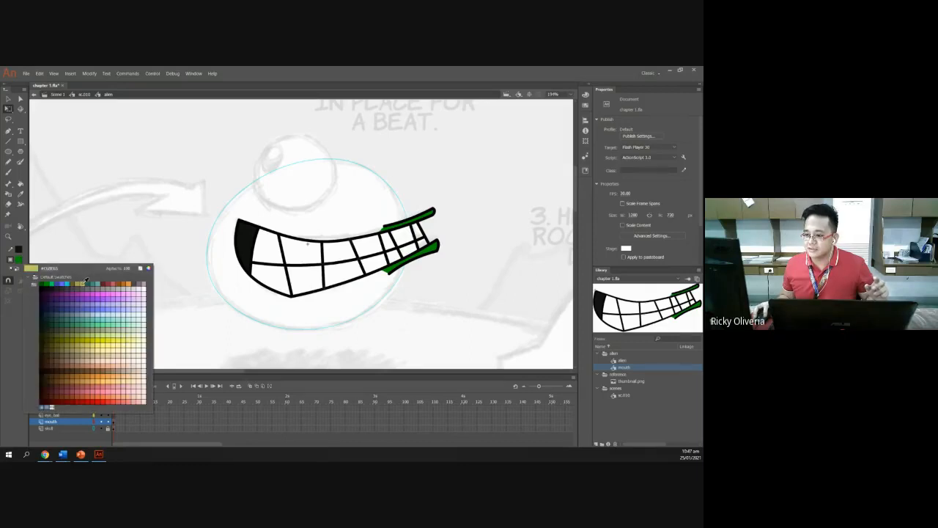
left_click(84, 282)
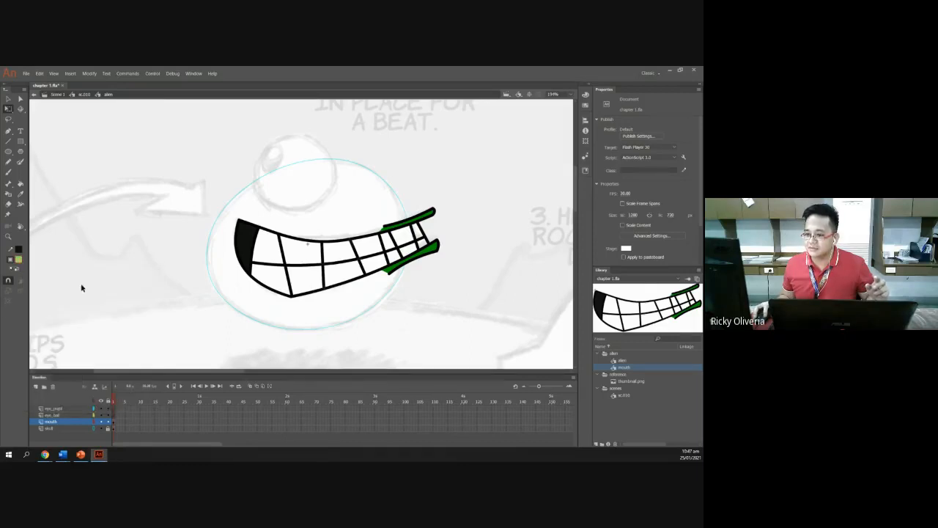
left_click(18, 257)
left_click(19, 256)
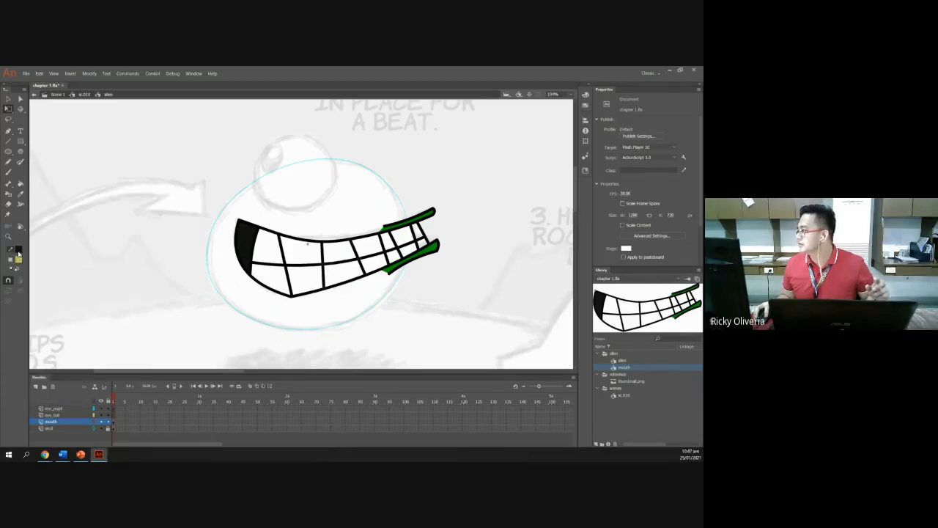
- Try drawing the yellow eyeball circle on the mouth layer, place it over the sketched eye, and delete it
left_click(9, 151)
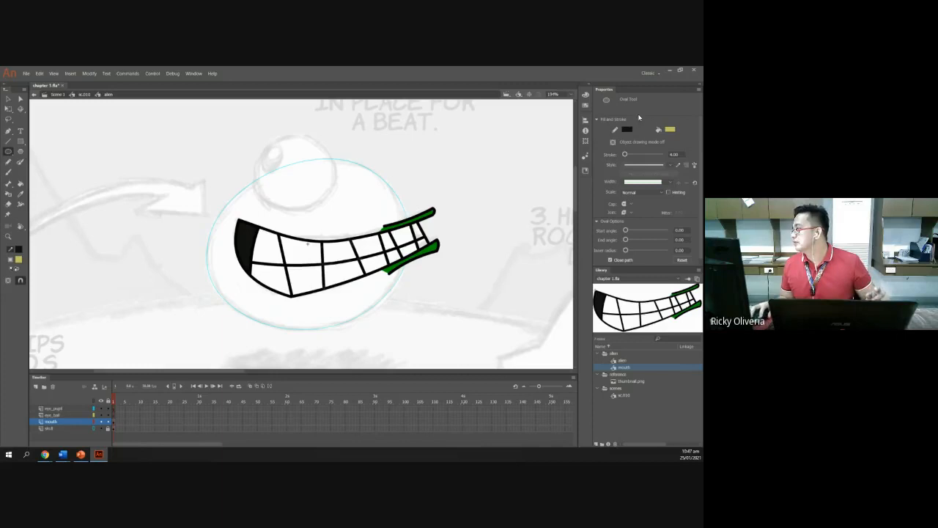
mouse_move(314, 208)
left_mouse_down()
mouse_move(262, 139)
mouse_move(237, 130)
left_mouse_up()
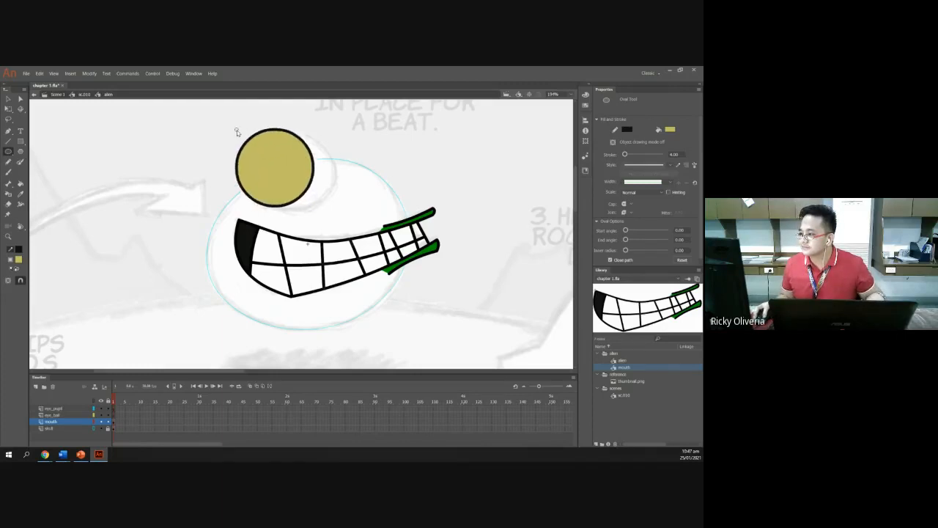
left_click(13, 98)
left_click_drag(193, 111, 349, 218)
left_click_drag(272, 178, 296, 184)
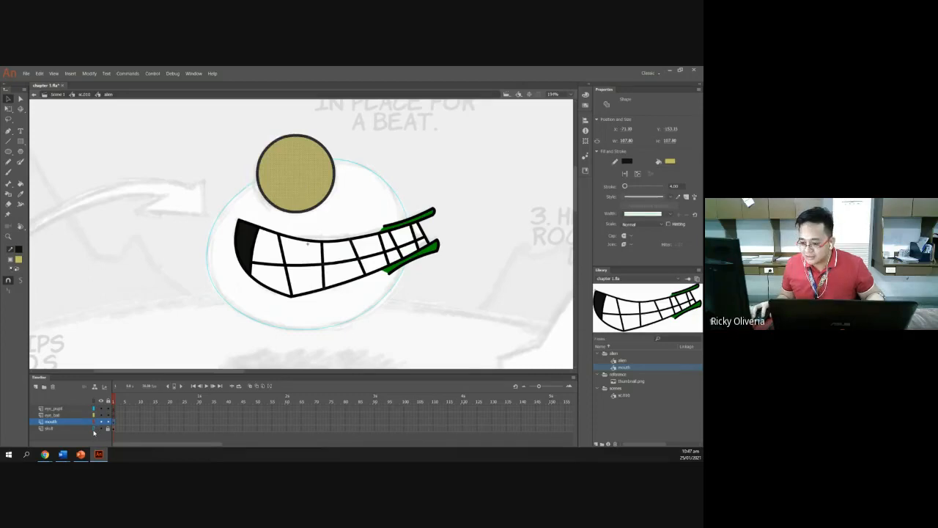
key("Delete")
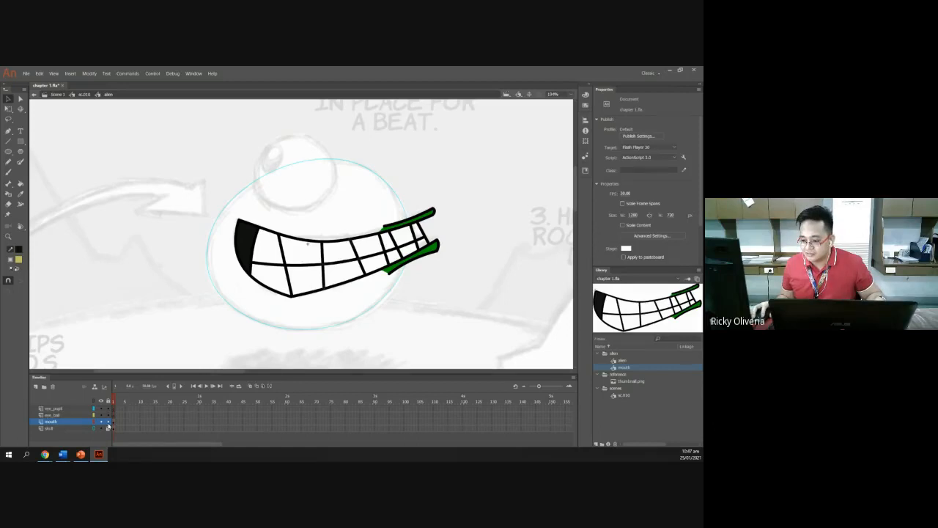
- Lock the mouth layer and draw a black-outlined yellow circle about 107 px across on the eye_ball layer
left_click(108, 423)
left_click(118, 415)
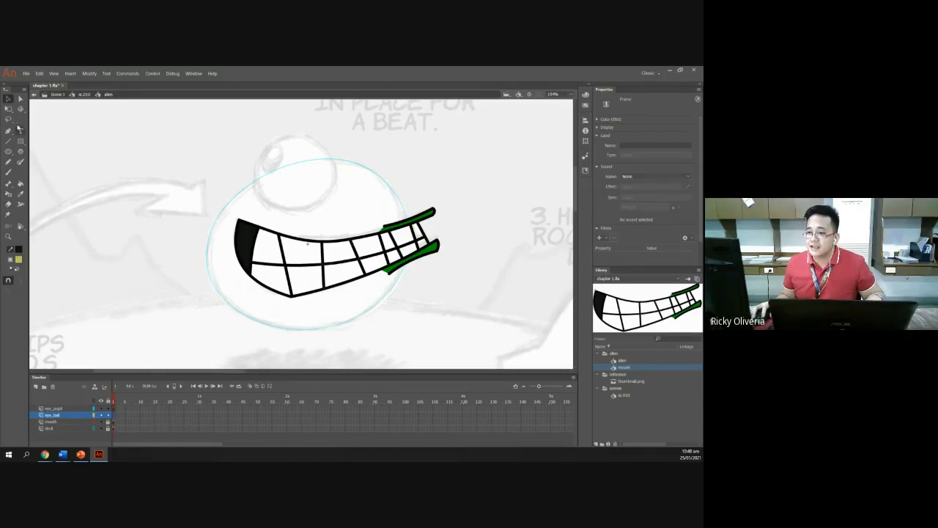
left_click(9, 151)
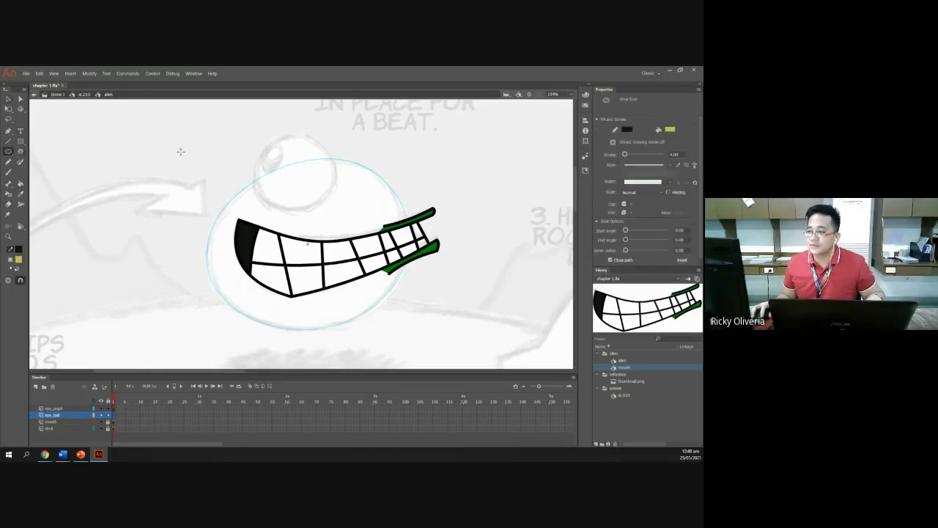
left_click_drag(319, 208, 241, 130)
- Select the whole circle with its outline and move it over the sketched eye, undoing the move of the fill alone
left_click(8, 98)
left_click_drag(287, 171, 307, 183)
key("ctrl+z")
mouse_move(209, 117)
left_mouse_down()
mouse_move(325, 224)
mouse_move(362, 234)
left_mouse_up()
mouse_move(293, 186)
left_mouse_down()
mouse_move(313, 192)
mouse_move(301, 192)
left_mouse_up()
- Fit the circle's width and position to the sketched eye with Free Transform in outline view, and restore the layer's full-colour display
left_click(94, 416)
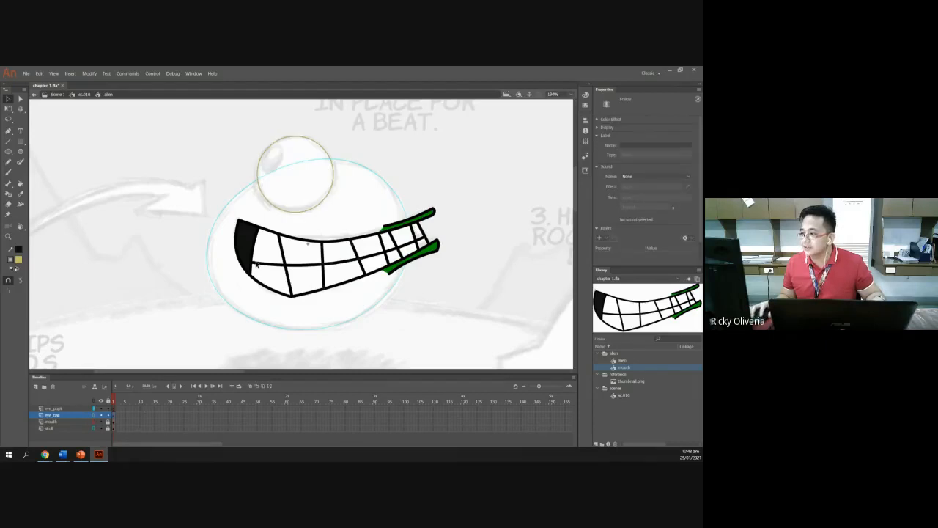
key("q")
left_click(294, 195)
left_click_drag(257, 135, 253, 131)
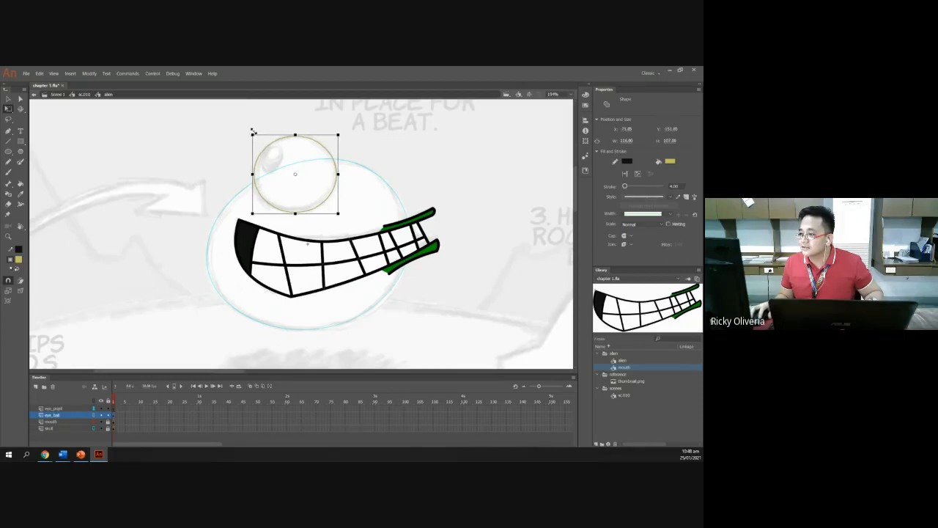
left_click_drag(339, 174, 337, 173)
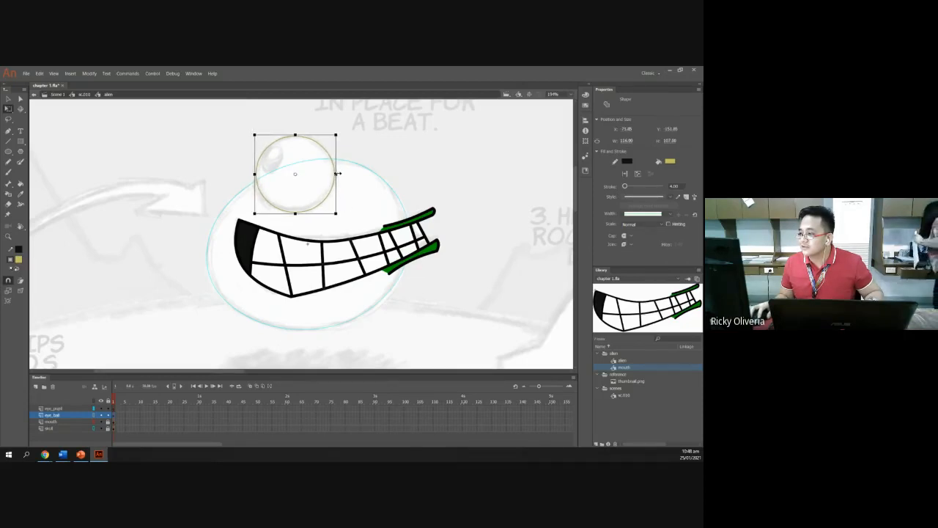
left_click_drag(323, 212, 319, 211)
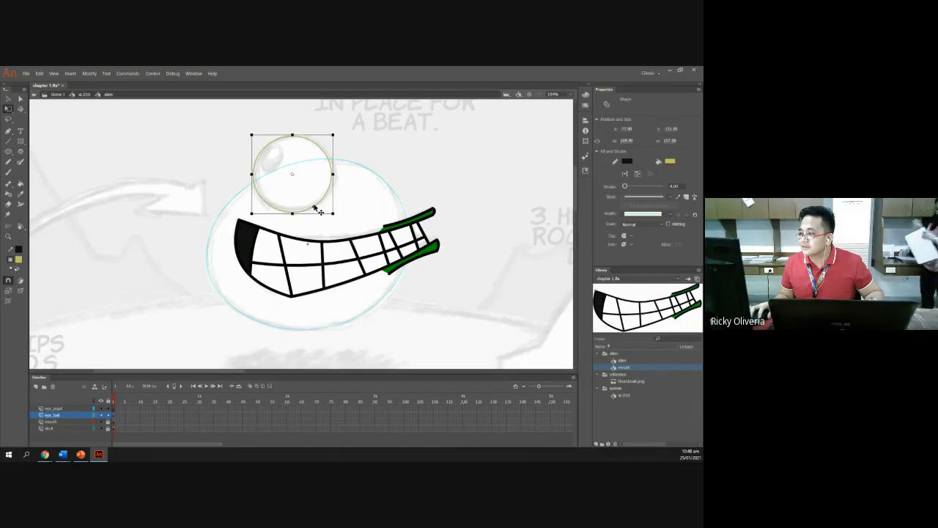
left_click(326, 220)
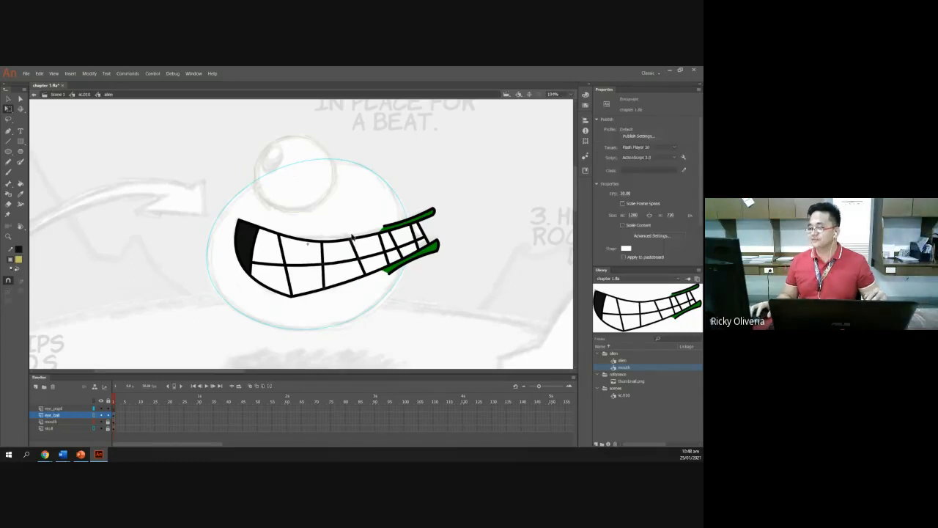
left_click(94, 416)
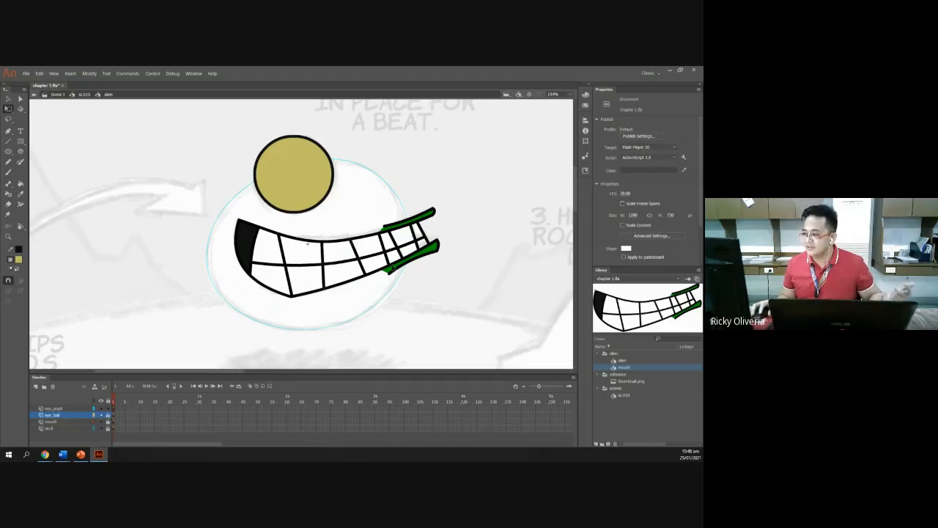
- Unlock the eye_ball layer and convert the whole yellow circle with its outline into a graphic symbol named eyeball
left_click_drag(245, 128, 342, 218)
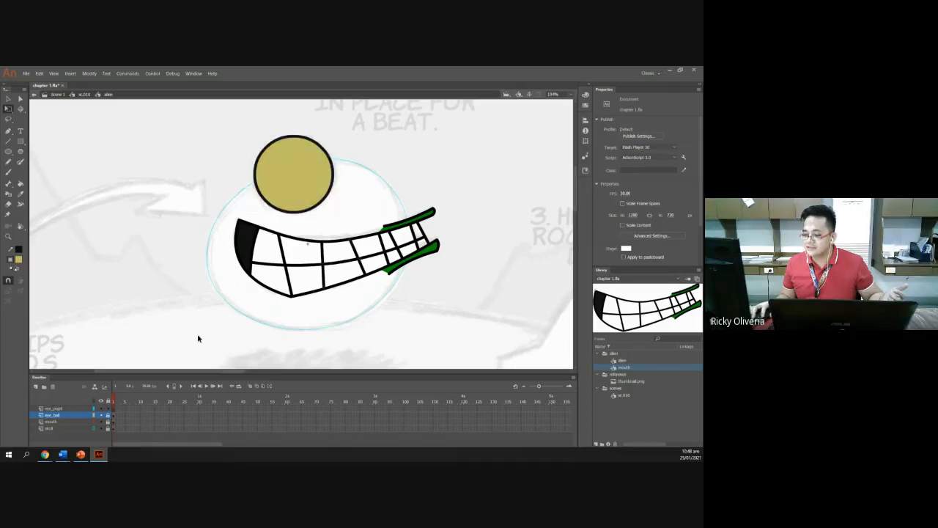
left_click(114, 415)
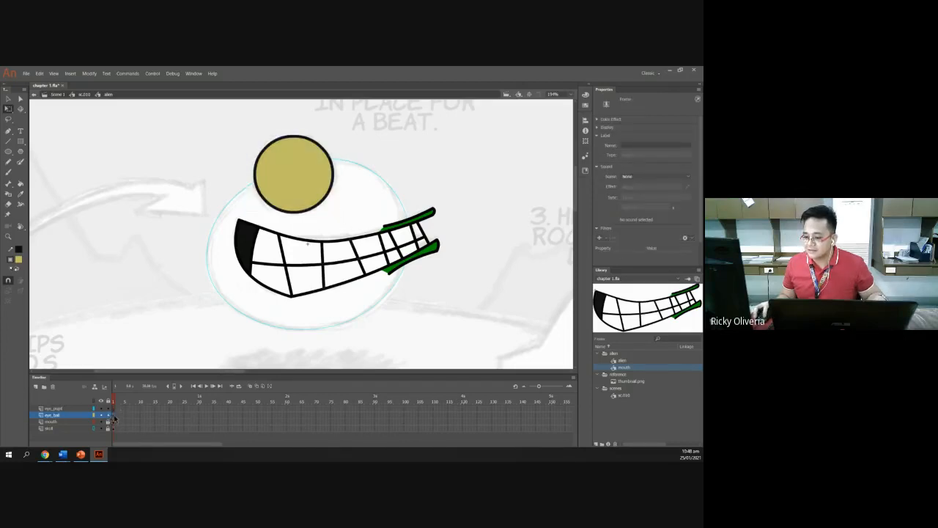
left_click(115, 415)
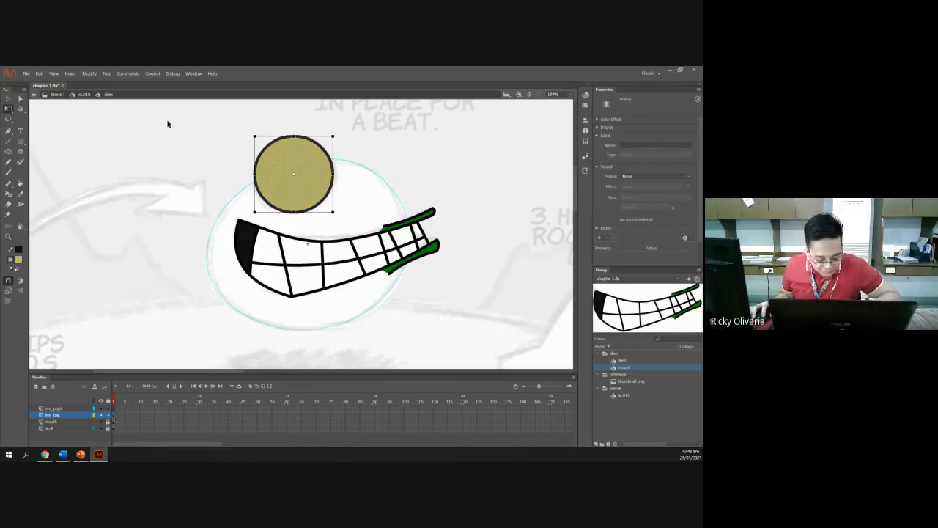
key("F8")
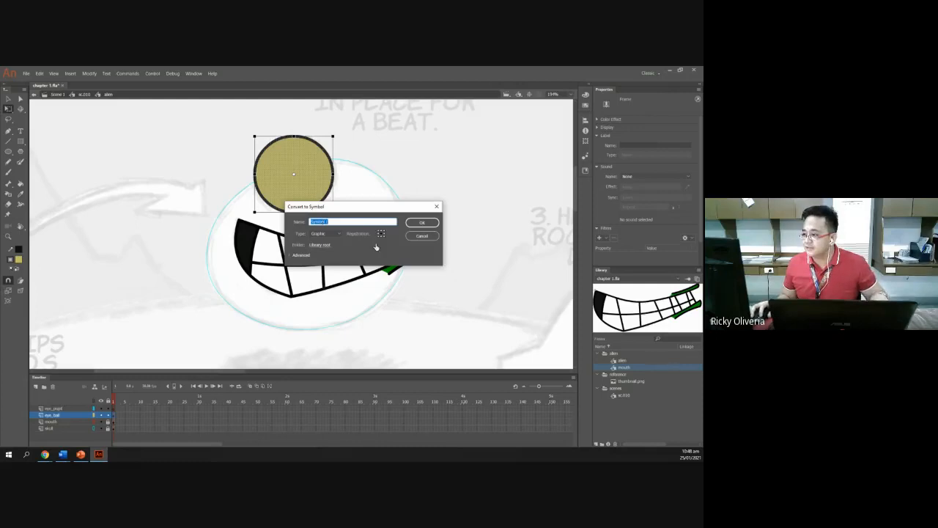
type("eyeball")
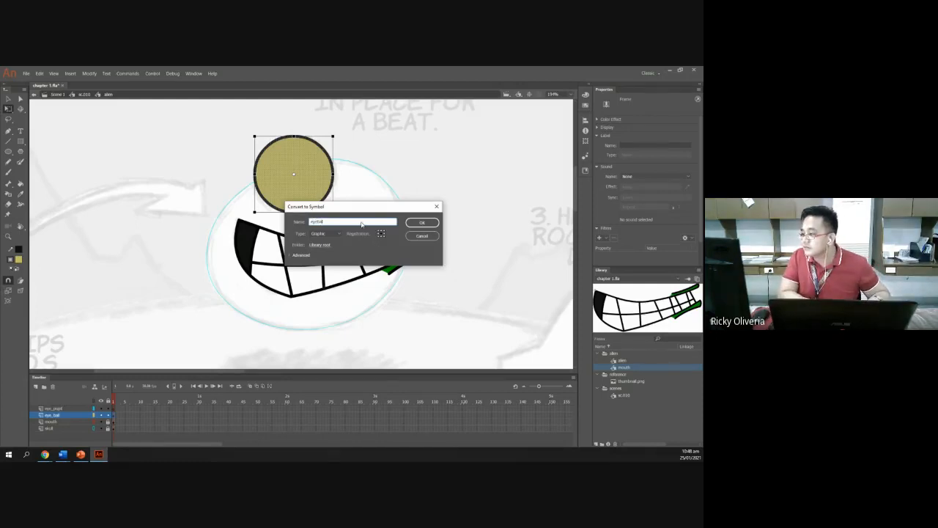
key("Return")
left_click(408, 178)
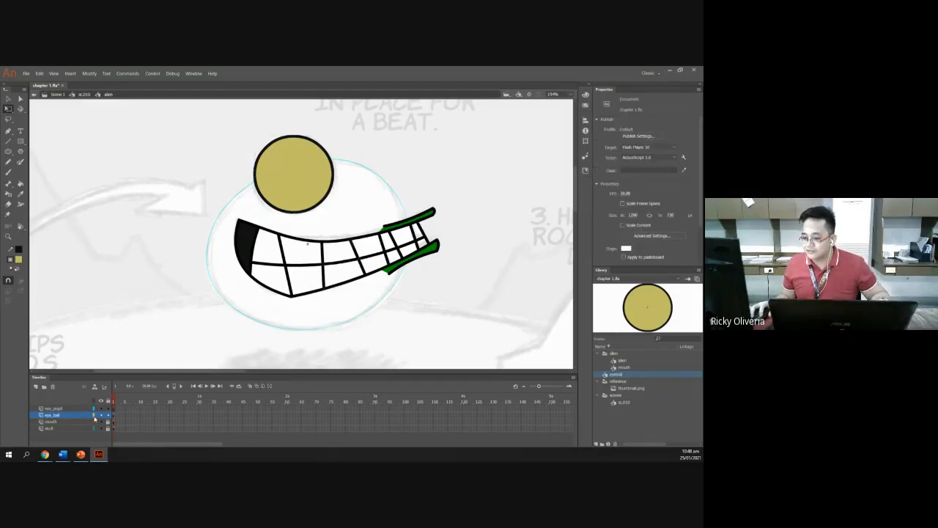
- Show the eye_ball layer as outlines and draw a black-outlined blue oval about 28 px wide over the sketched pupil on the eye_pupil layer
left_click(92, 417)
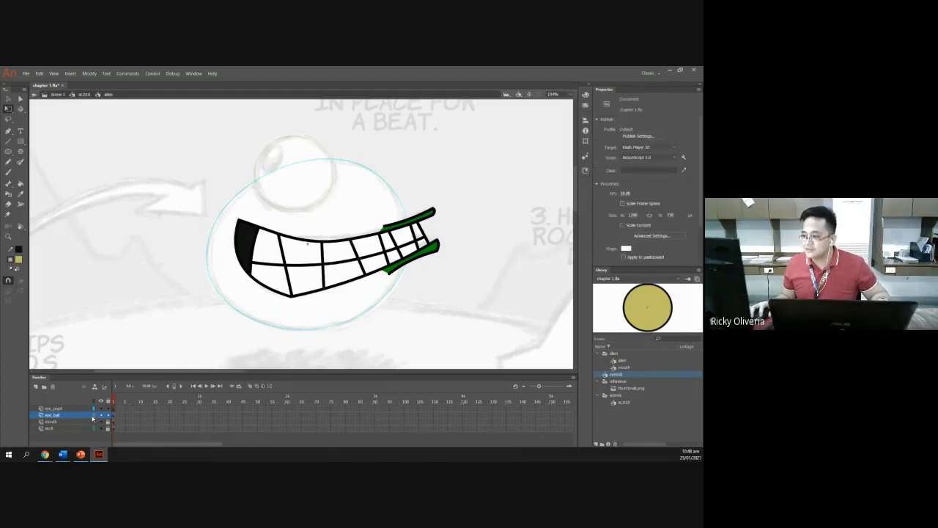
left_click(9, 152)
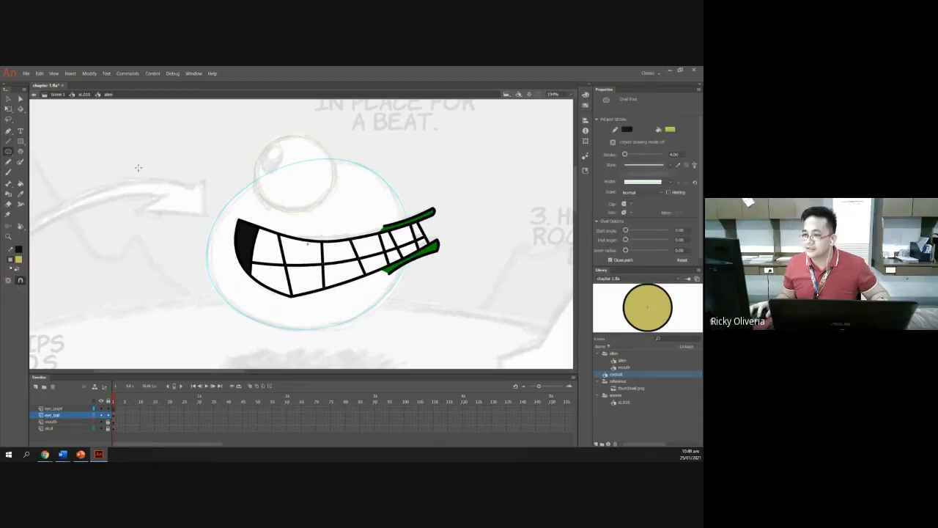
left_click(94, 408)
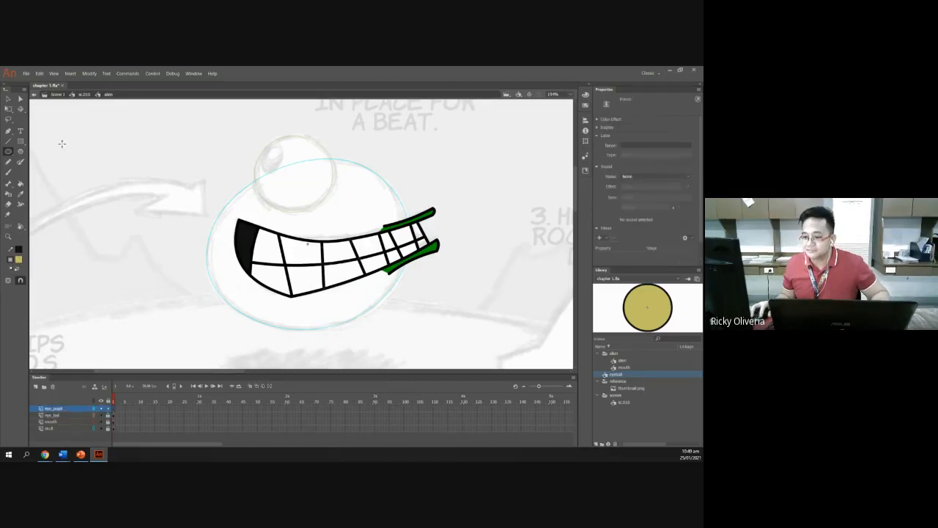
left_click(18, 260)
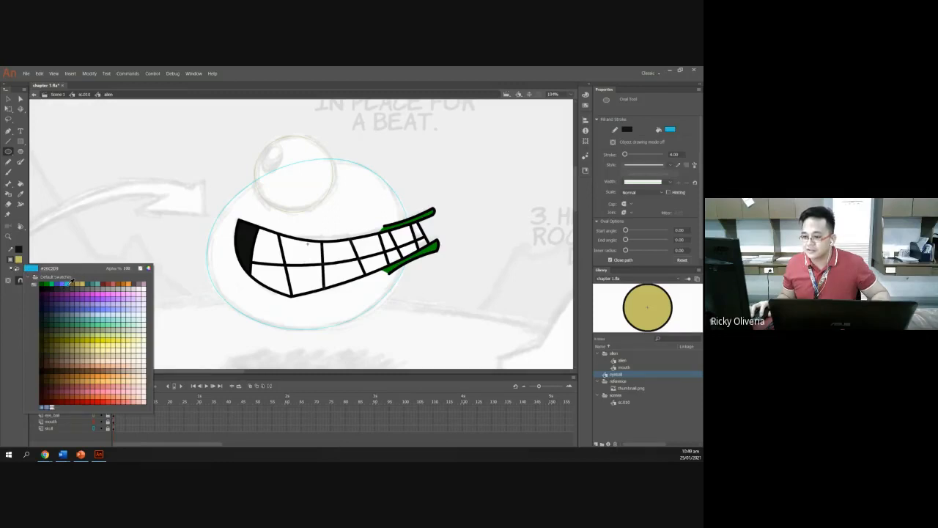
left_click(71, 281)
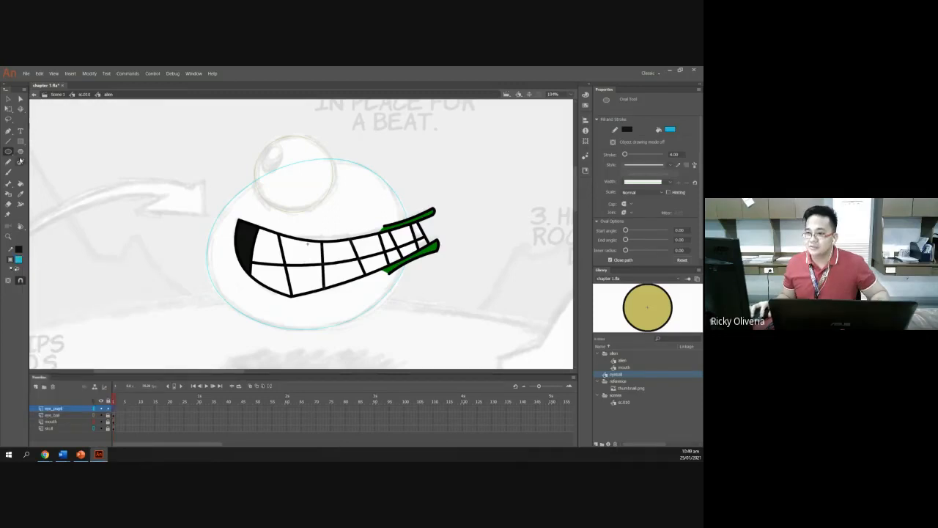
mouse_move(269, 173)
left_mouse_down()
mouse_move(290, 144)
mouse_move(330, 217)
mouse_move(277, 177)
left_mouse_up()
key("v")
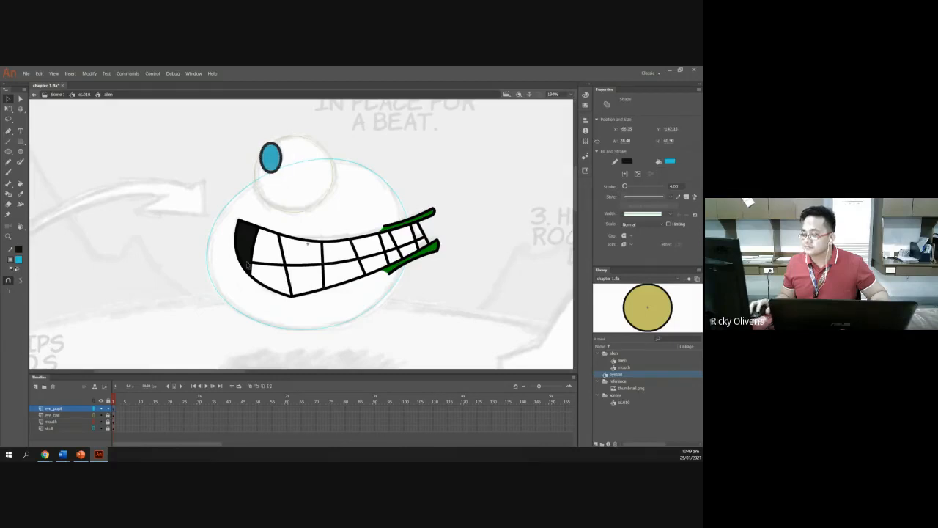
- Rotate the pupil oval slightly clockwise to match the sketch in outline view, and restore the full-colour display of both eye layers
left_click(94, 411)
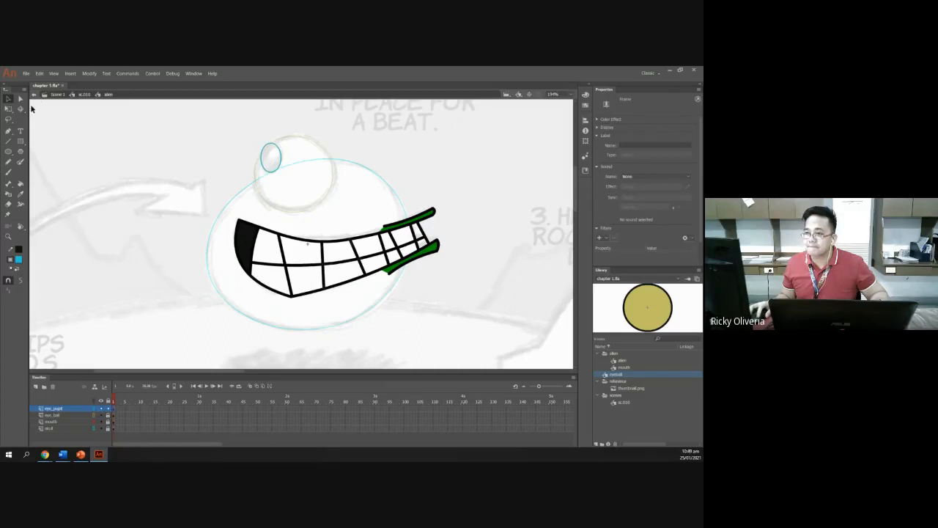
key("q")
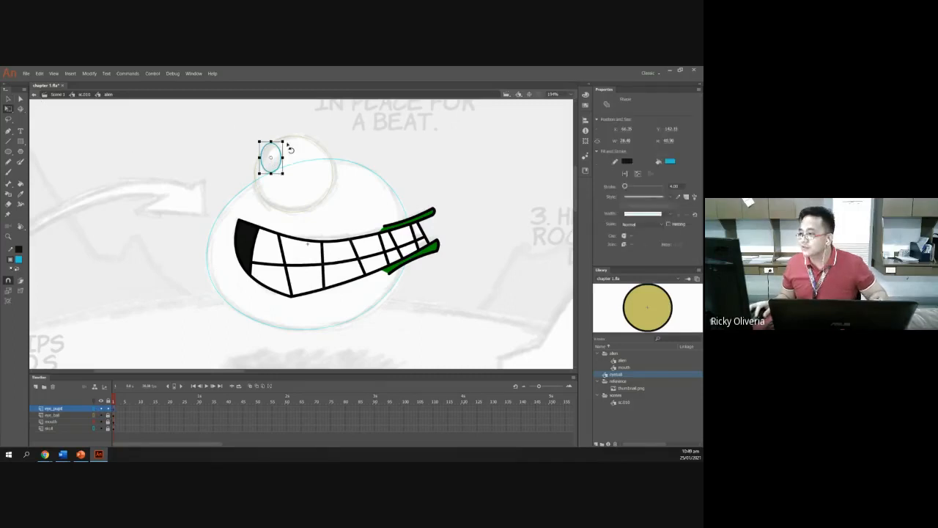
left_click_drag(292, 149, 289, 158)
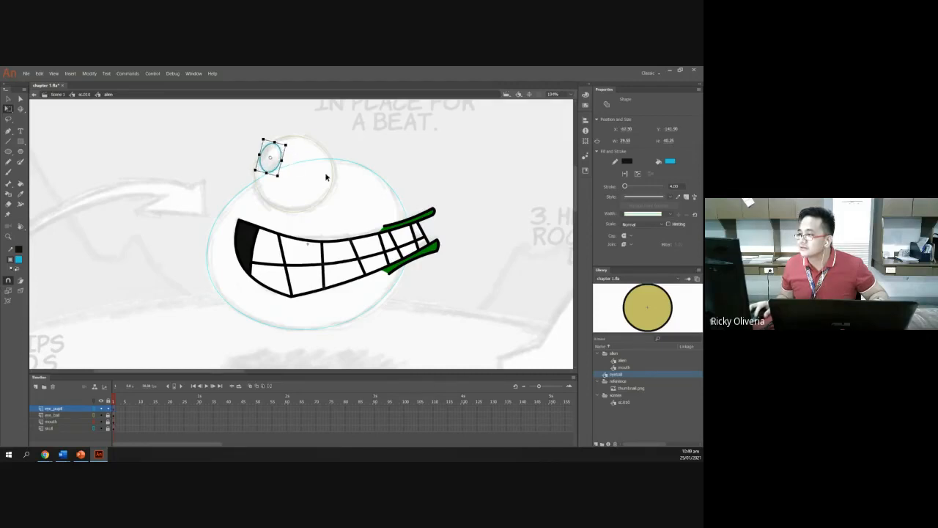
left_click(308, 173)
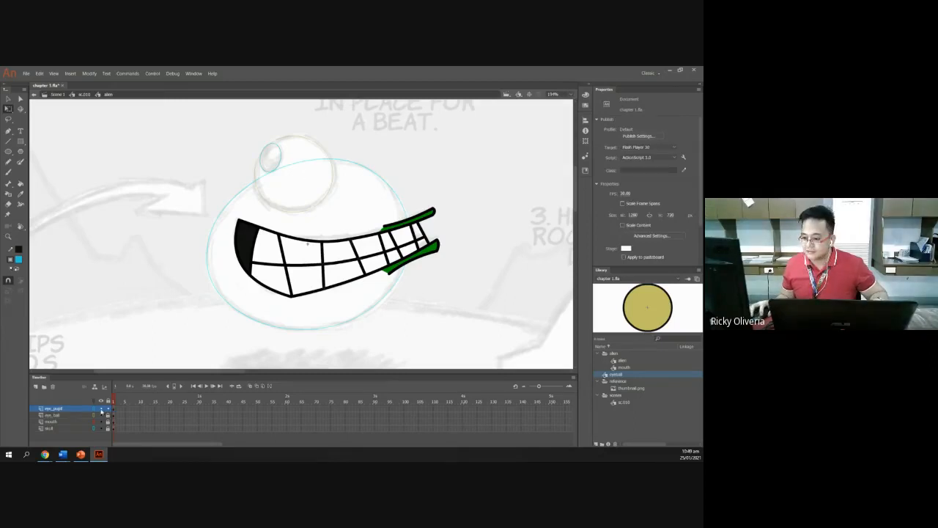
left_click(100, 408)
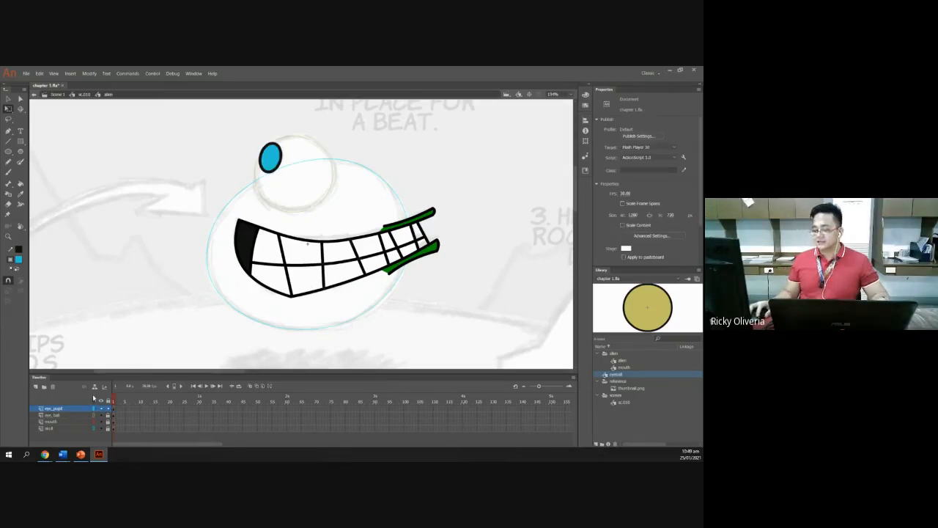
left_click(96, 416)
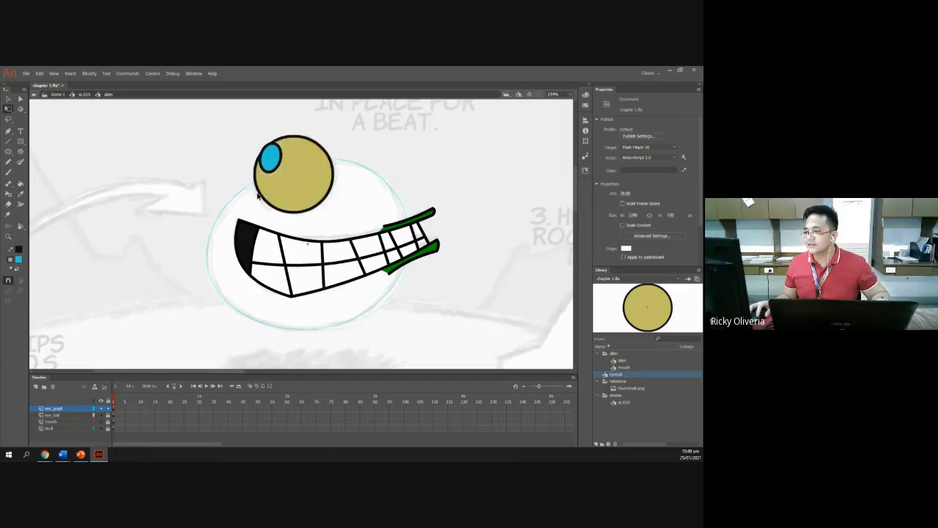
- Delete the pupil's black outline and move its blue fill slightly down so it sits inside the eyeball
left_click(280, 163)
key("v")
left_click(295, 165)
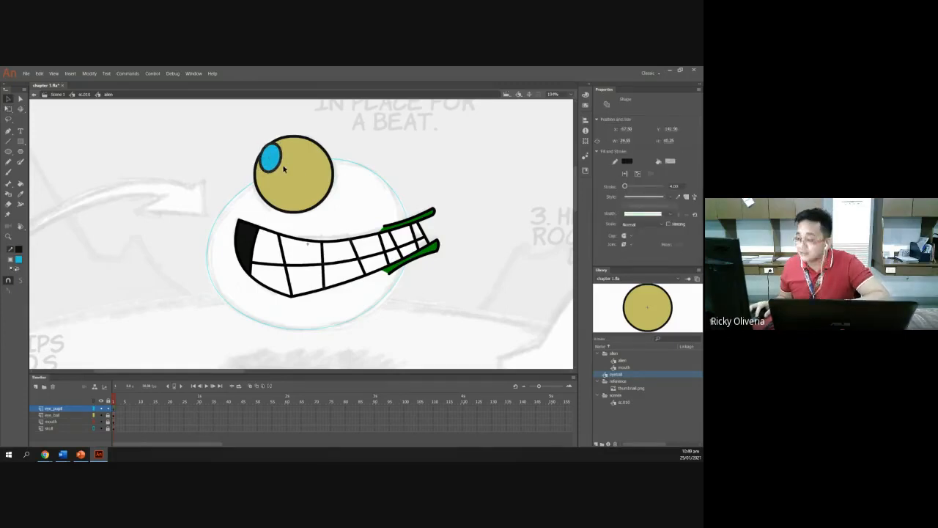
left_click(285, 169)
left_click(277, 162)
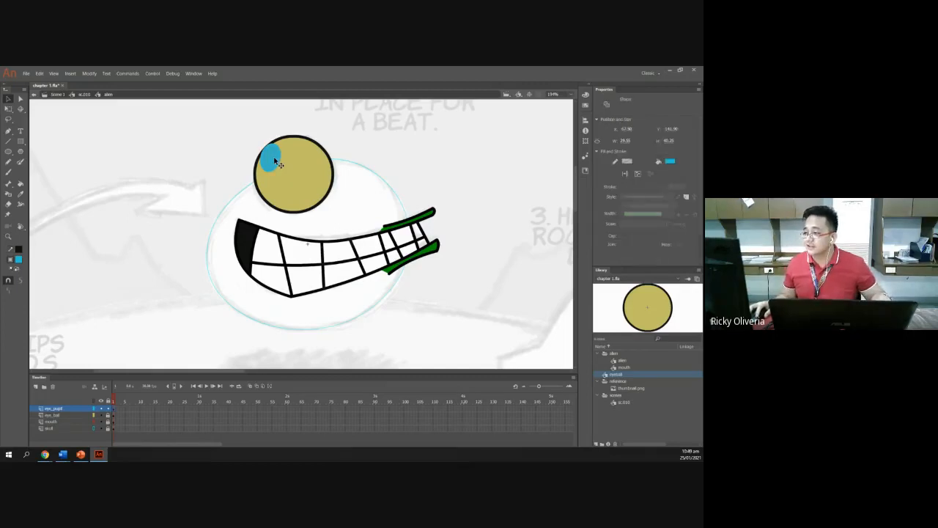
left_click_drag(275, 161, 277, 162)
left_click(302, 184)
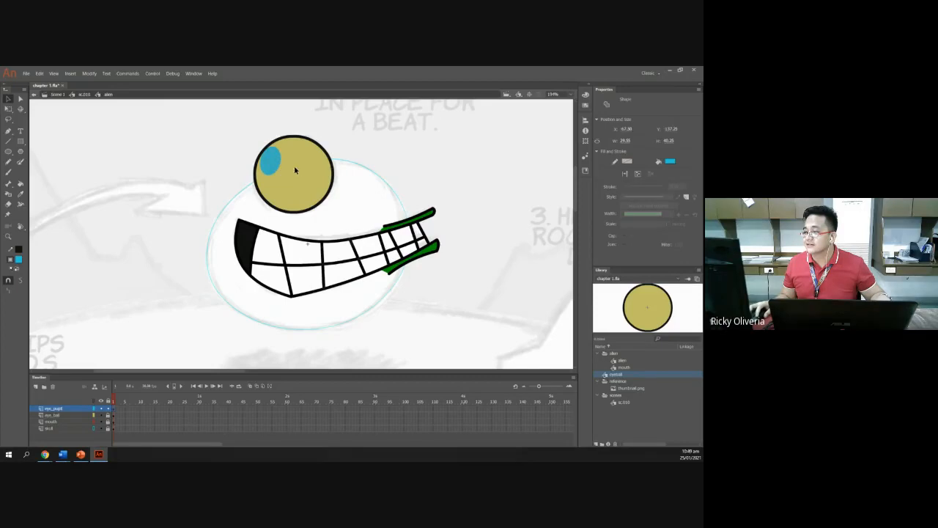
left_click(277, 161)
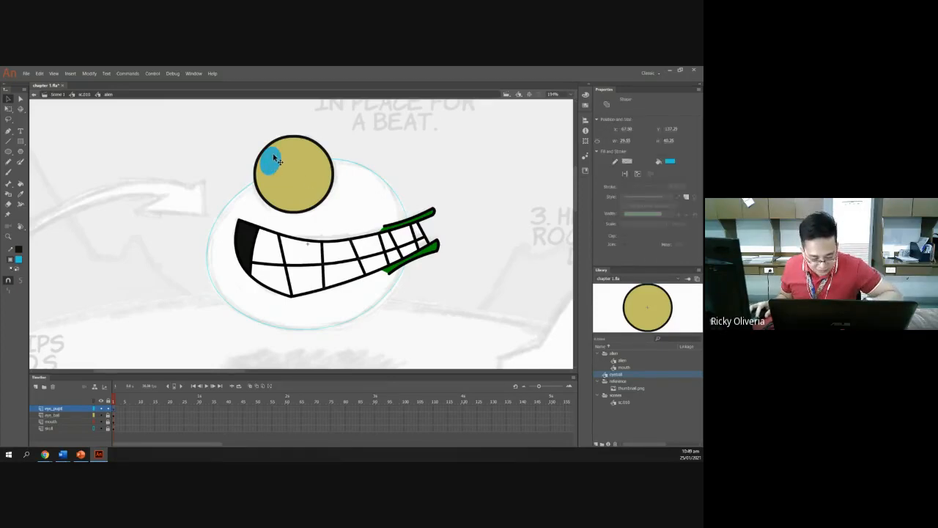
- Convert the blue pupil fill into a graphic symbol named pupil
key("F8")
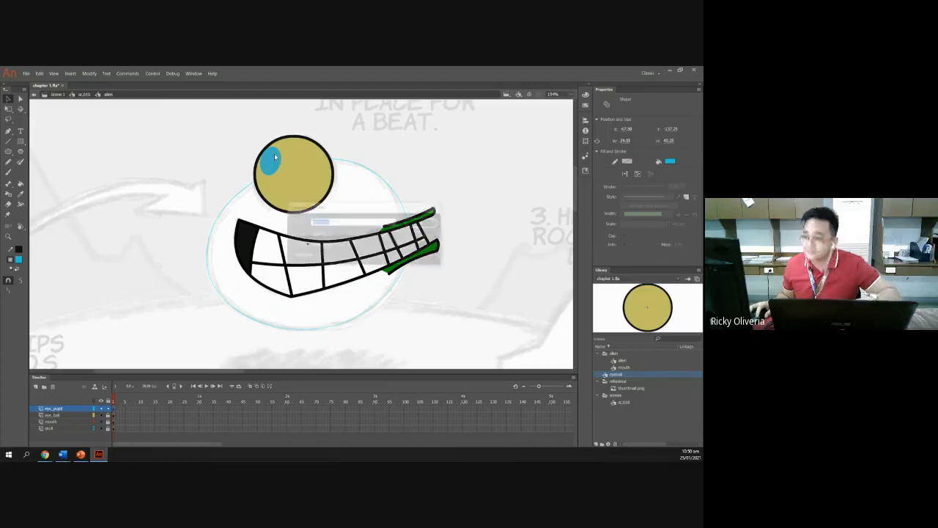
type("pu")
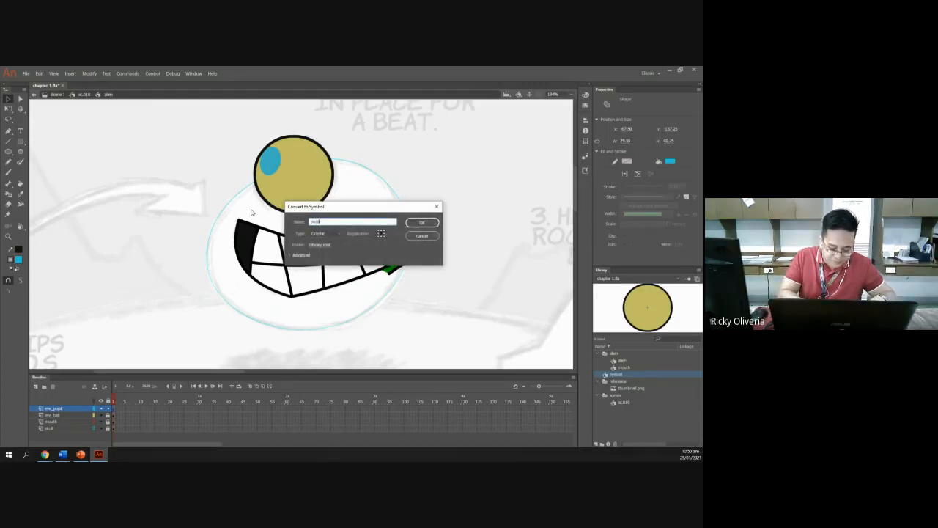
type("pil")
key("Return")
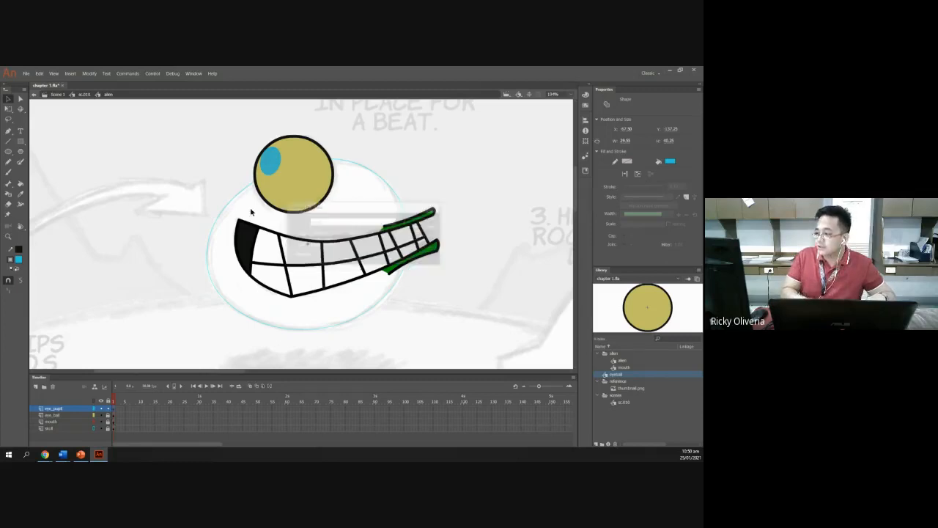
left_click(415, 176)
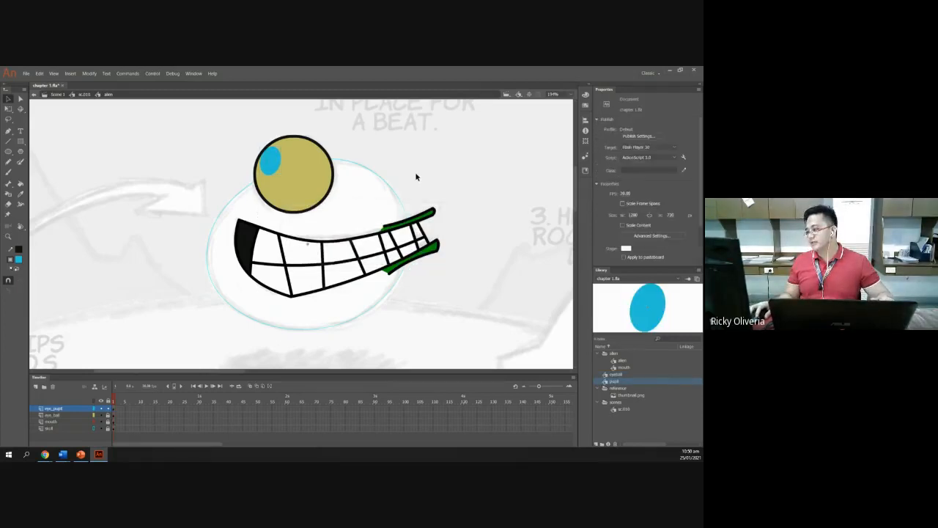
- File the eyeball and pupil symbols in the library's alien folder and display all layers in full colour
left_click_drag(618, 375, 621, 354)
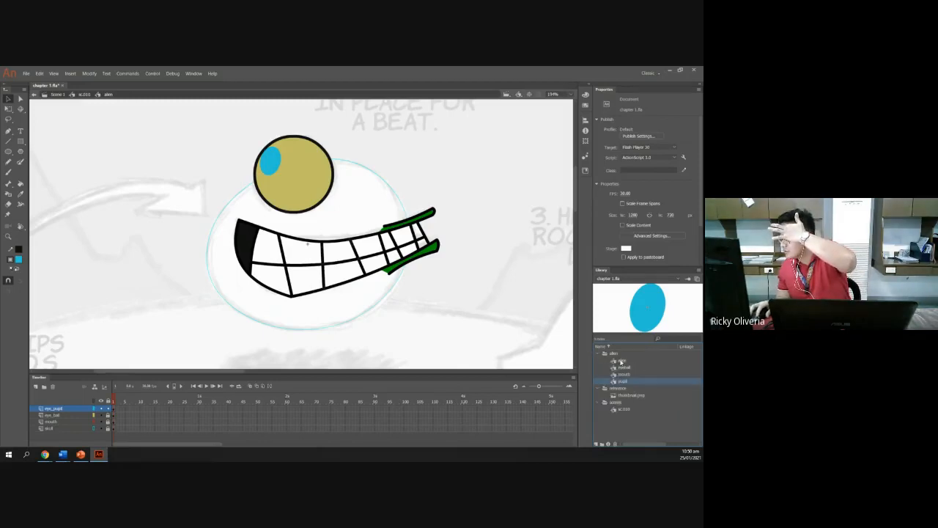
left_click(95, 401)
left_click(94, 403)
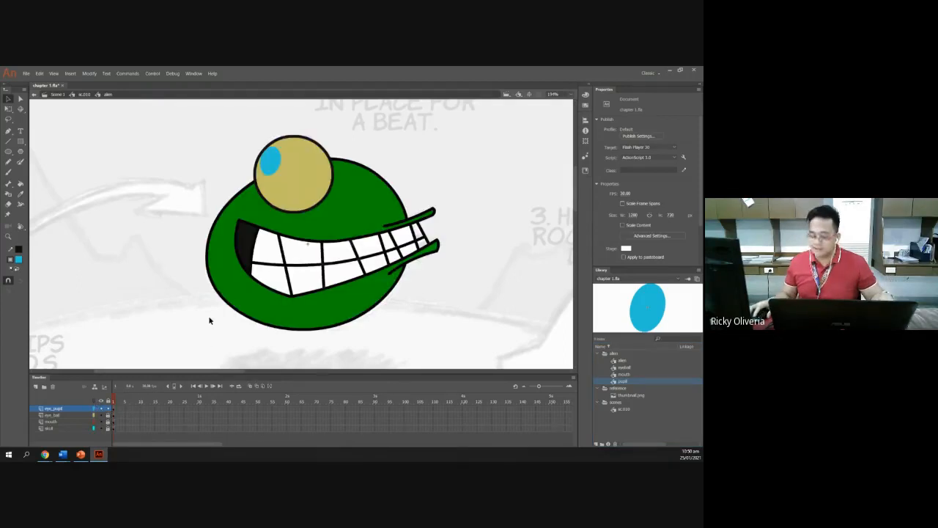
- Return to the sc.010 symbol, try moving the whole alien instance around the stage, and undo the moves
scroll(224, 305, "down", 2)
scroll(225, 304, "up", 2)
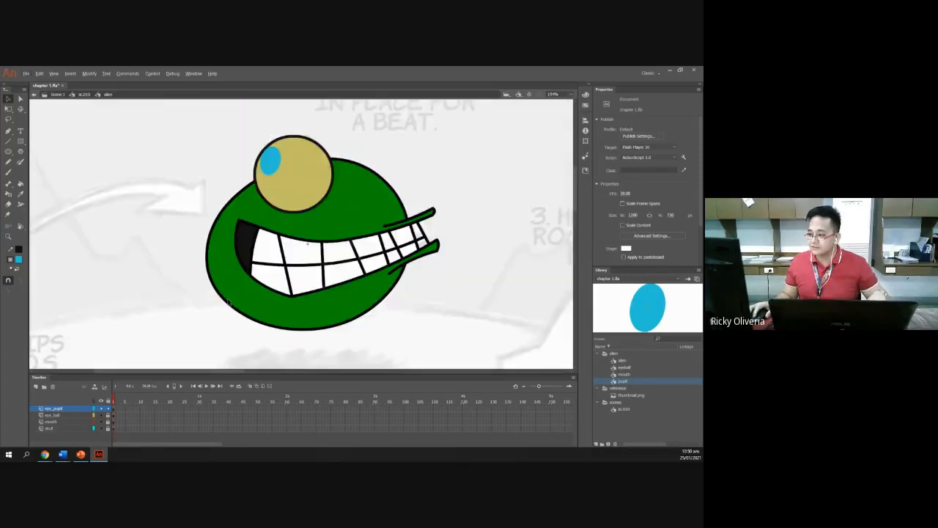
scroll(227, 304, "down", 2, "ctrl")
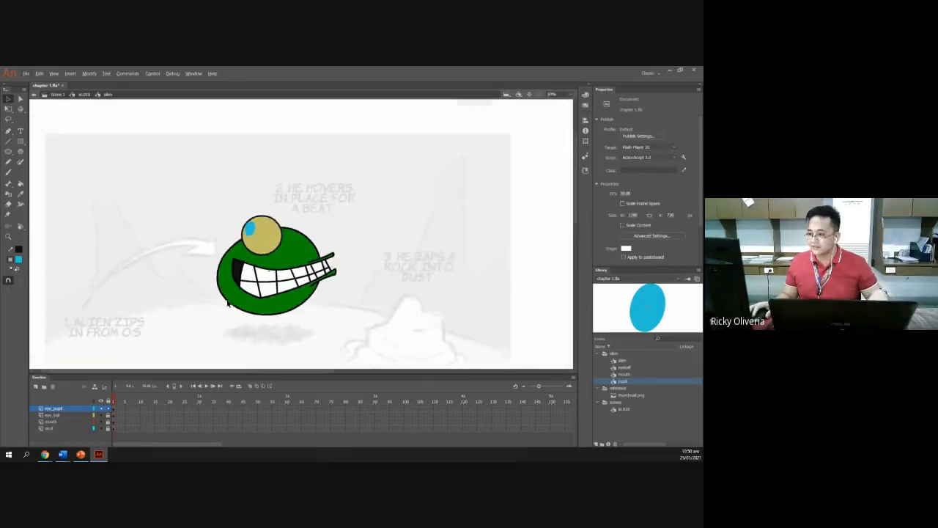
scroll(228, 301, "down", 2, "ctrl")
scroll(226, 302, "up", 4, "ctrl")
left_click_drag(195, 230, 361, 293)
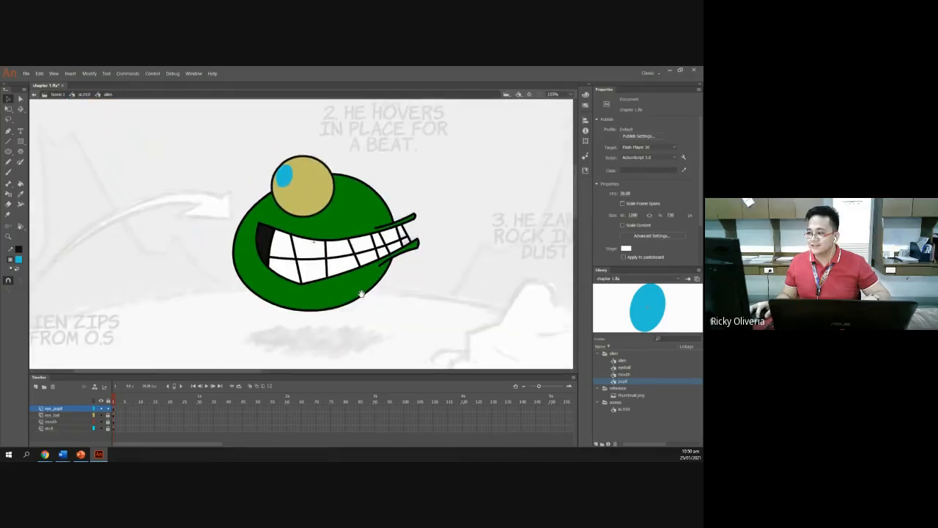
left_click(83, 95)
left_click_drag(354, 214, 252, 176)
left_click_drag(303, 198, 363, 195)
key("ctrl+z")
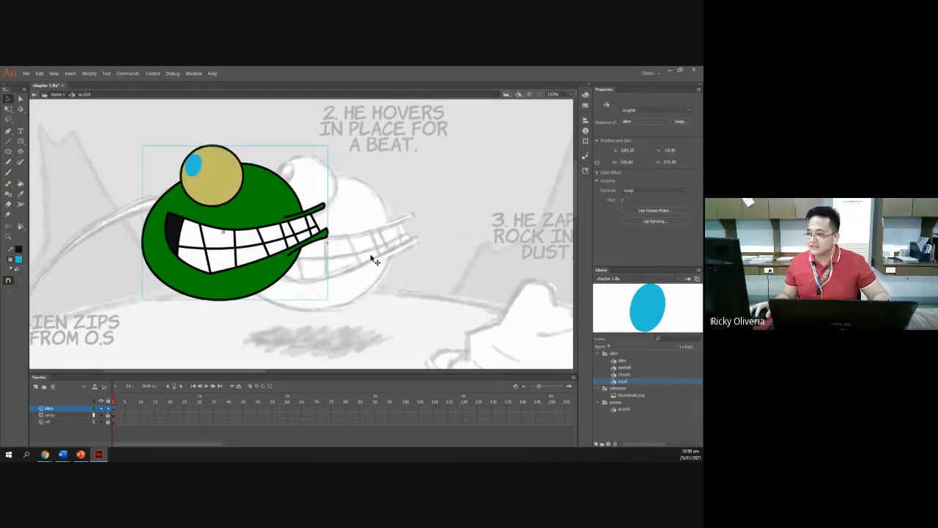
key("ctrl+z")
key("ctrl+z")
key("ctrl+z")
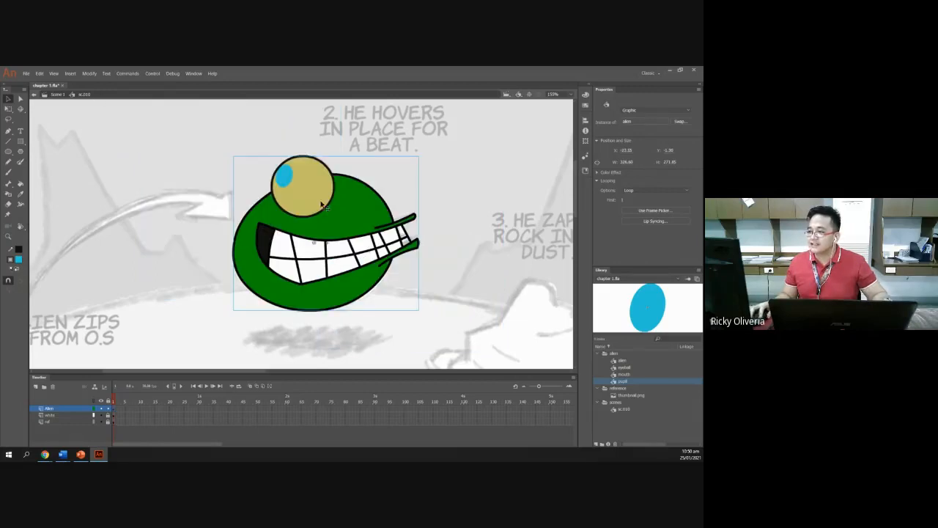
- Reopen the alien symbol for editing and move the eyeball alone slightly up and to the left, with its layer unlocked
double_click(353, 209)
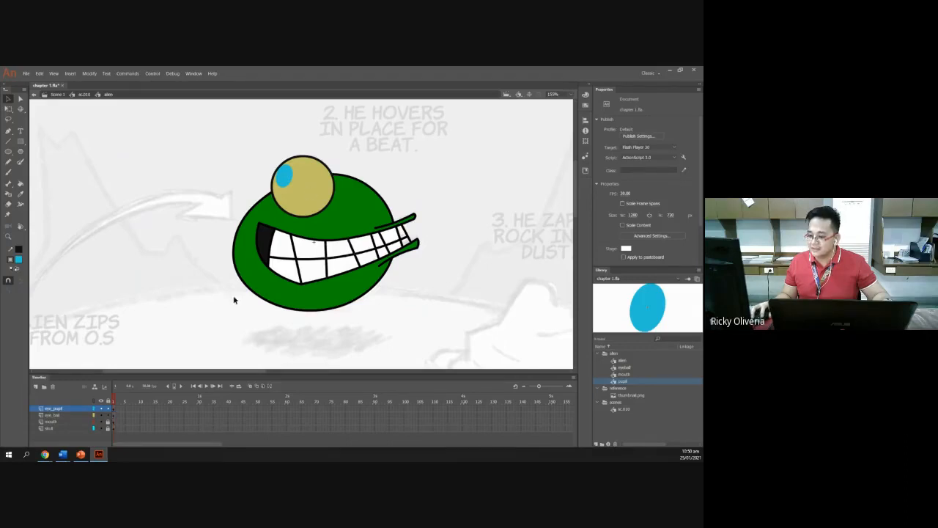
left_click_drag(308, 200, 298, 191)
left_click(389, 145)
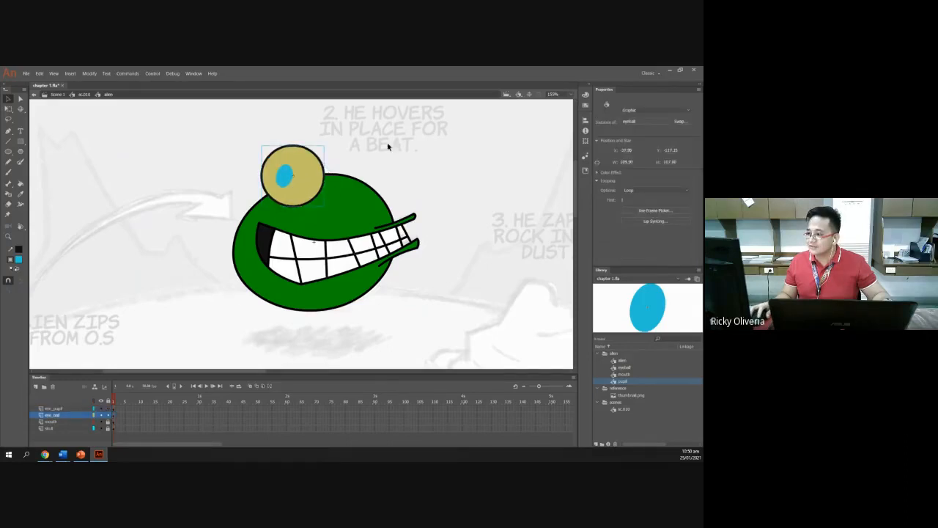
- Go back to sc.010, try shifting the whole alien instance down and to the right, and undo the move
left_click(84, 94)
left_click_drag(338, 214, 379, 242)
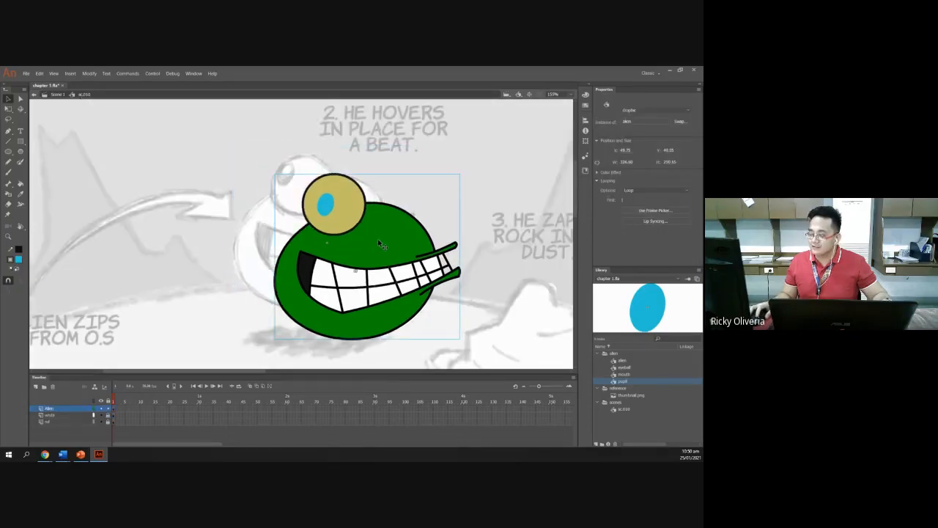
key("ctrl+z")
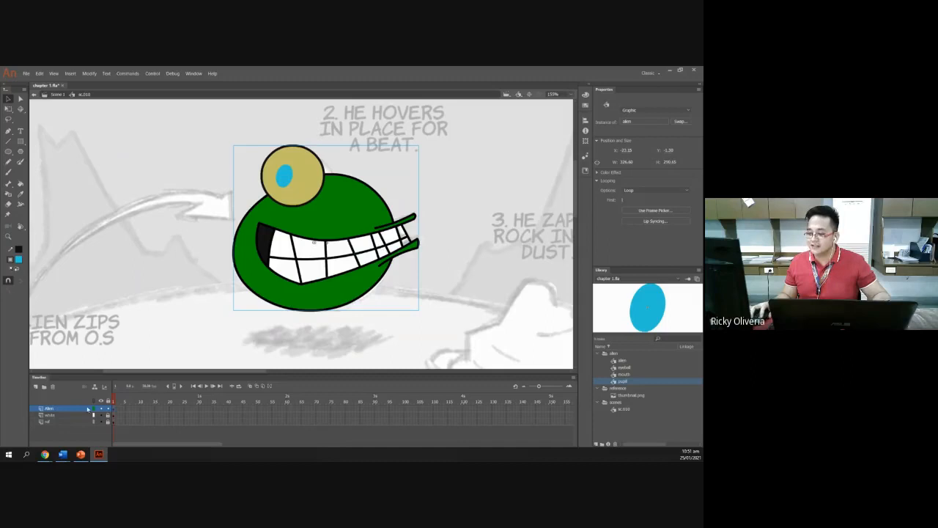
- Reopen the alien symbol, move only the eyeball slightly down and to the right, and lock its layer
double_click(338, 206)
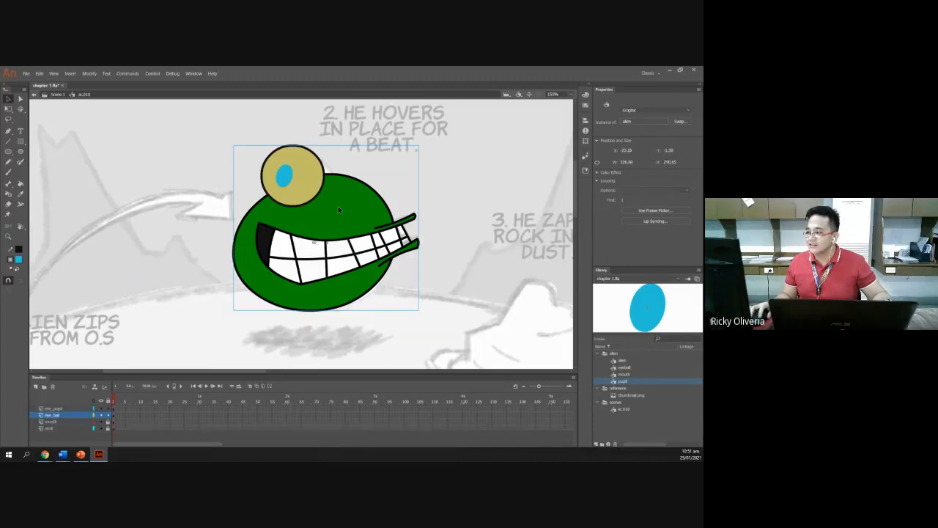
mouse_move(323, 181)
left_mouse_down()
mouse_move(341, 192)
mouse_move(330, 192)
left_mouse_up()
left_click(400, 182)
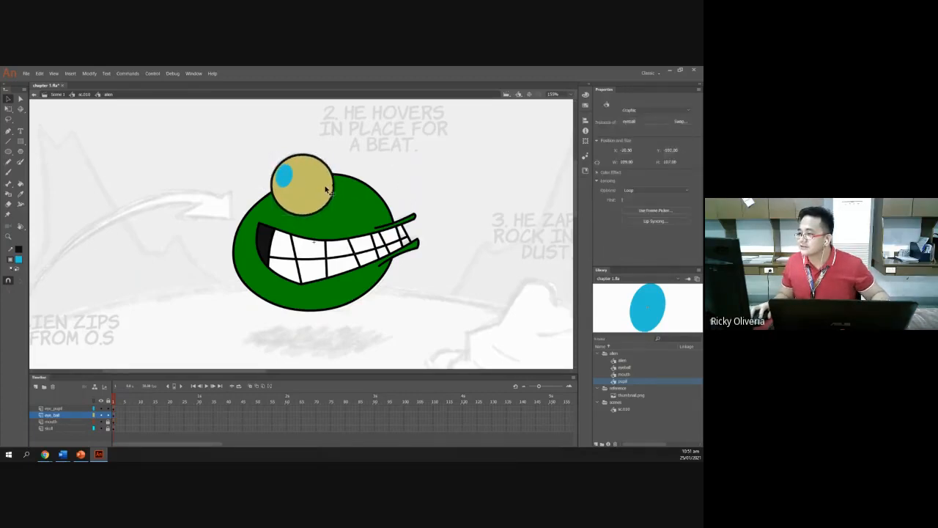
left_click(418, 162)
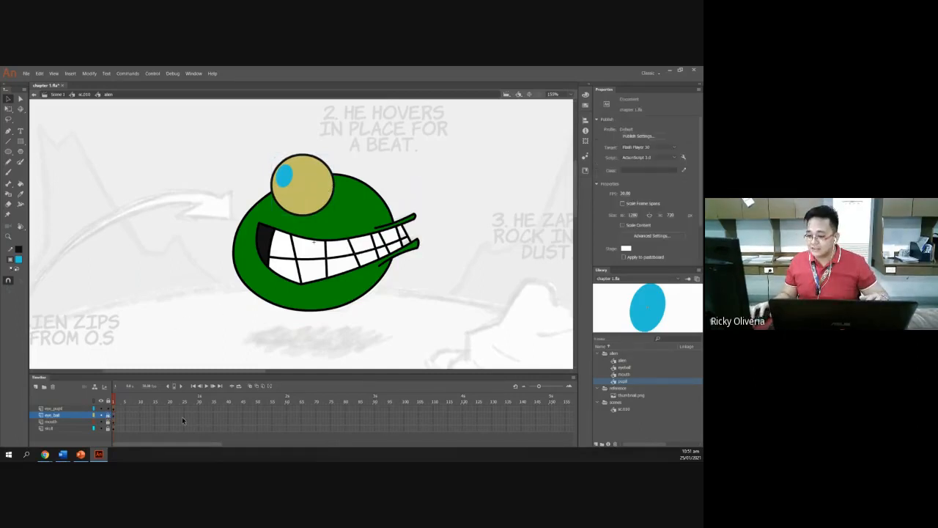
- Return to Scene 1 and place an instance of the alien symbol over the sketched alien on the reference layer
left_click(84, 95)
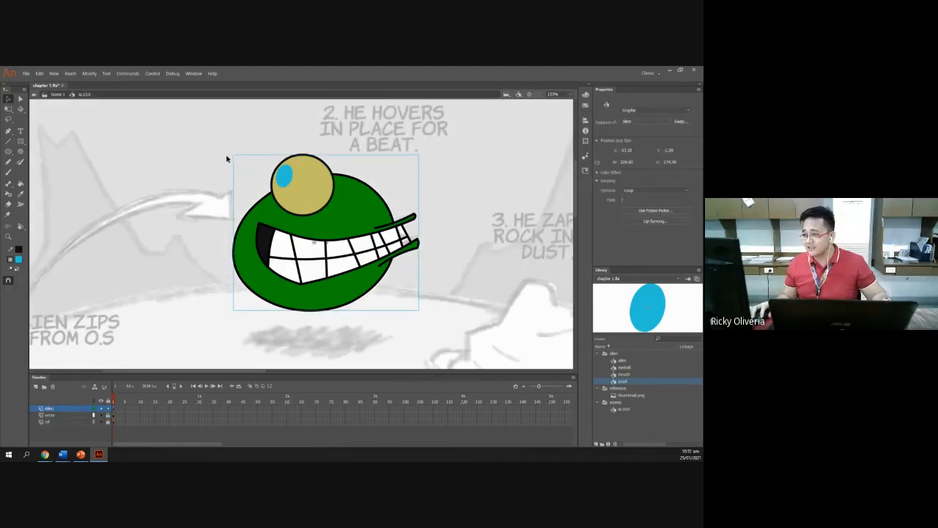
left_click_drag(198, 136, 419, 327)
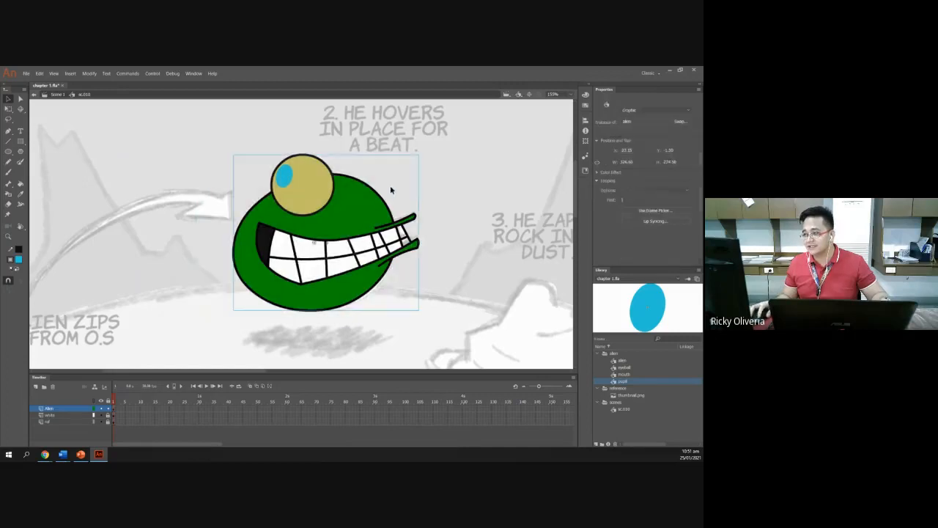
left_click(55, 94)
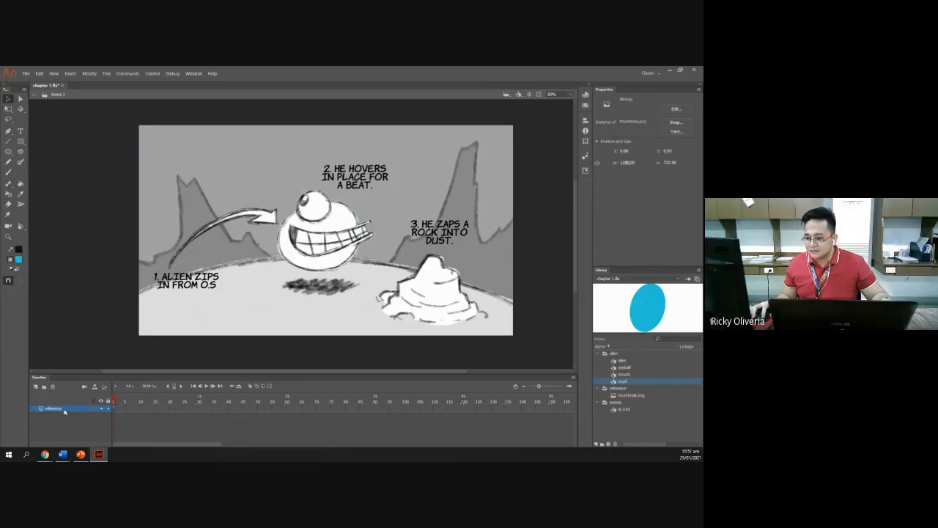
left_click(614, 354)
mouse_move(614, 354)
left_mouse_down()
mouse_move(413, 275)
mouse_move(399, 258)
mouse_move(300, 233)
mouse_move(325, 230)
mouse_move(421, 303)
mouse_move(356, 227)
mouse_move(318, 227)
left_mouse_up()
left_click(443, 193)
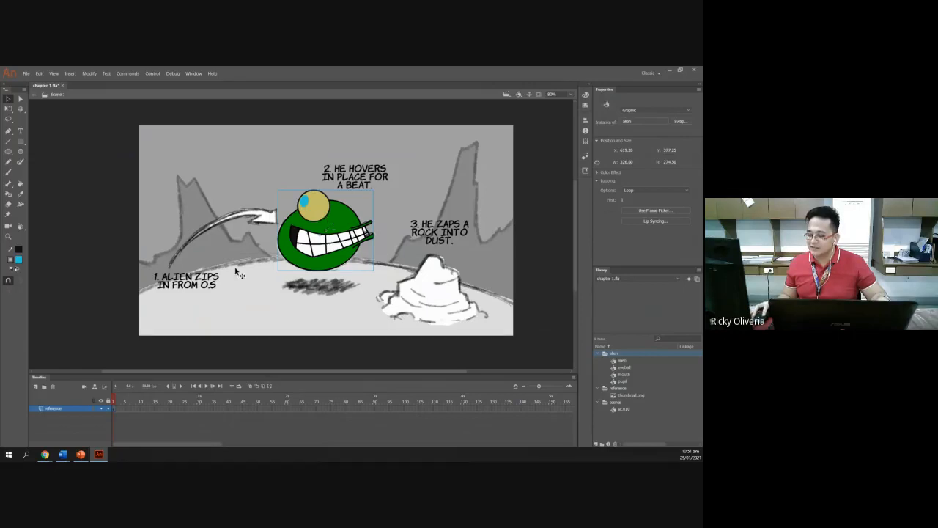
- Switch to the Chapter 1 presentation in PowerPoint and go through slides 39 to 42
left_click(80, 456)
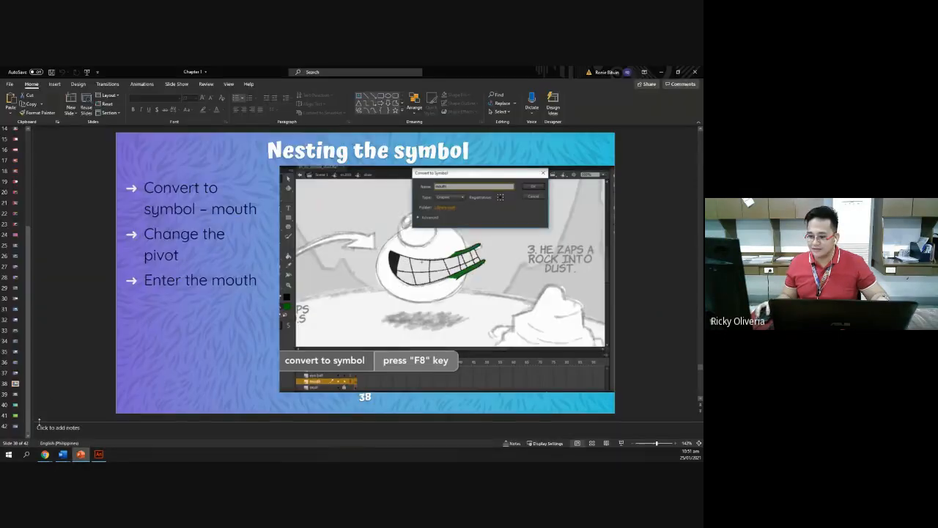
left_click(28, 395)
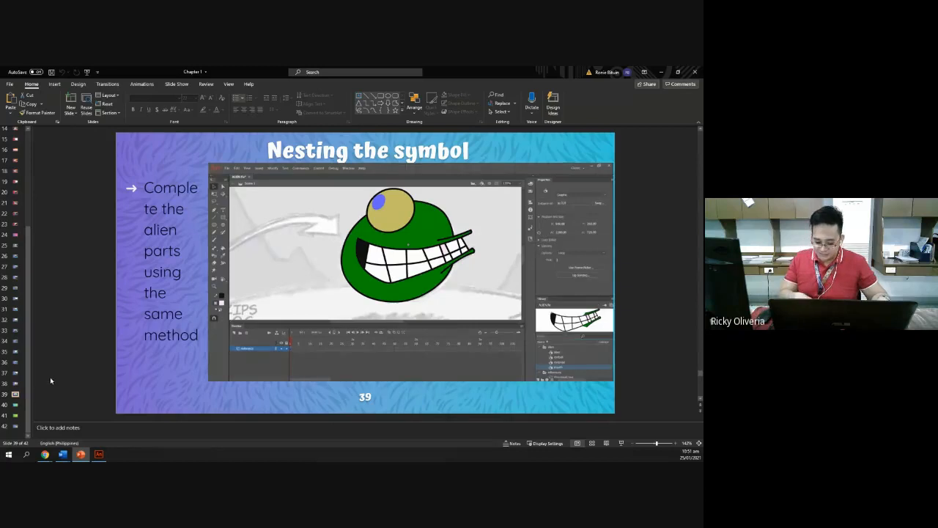
key("Down")
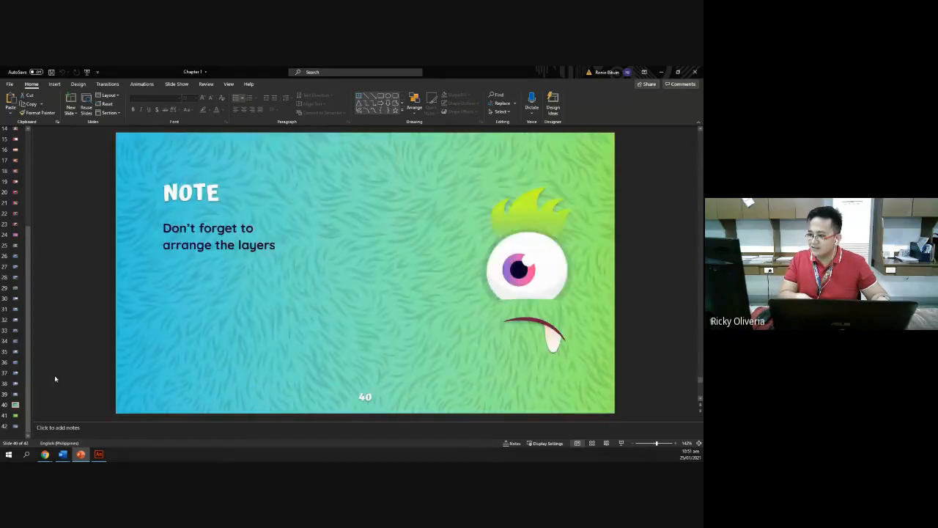
key("Down")
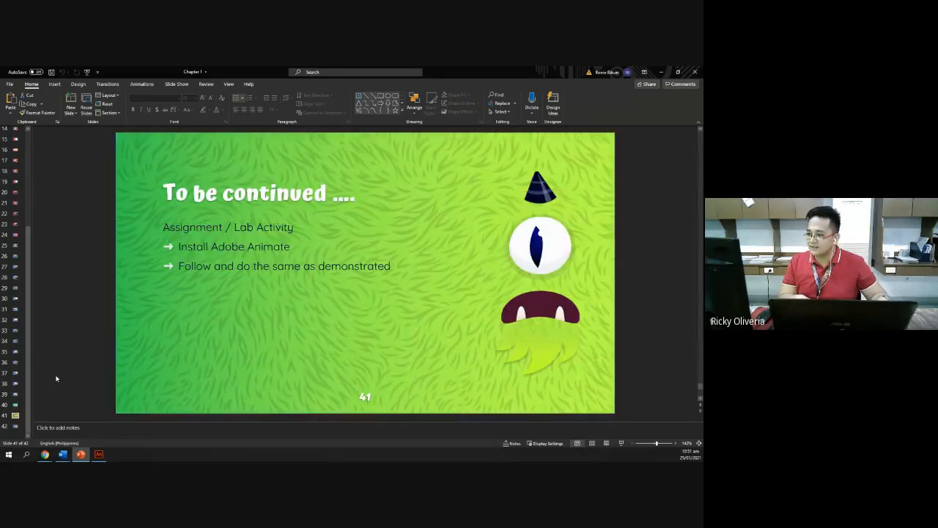
key("Down")
key("Up")
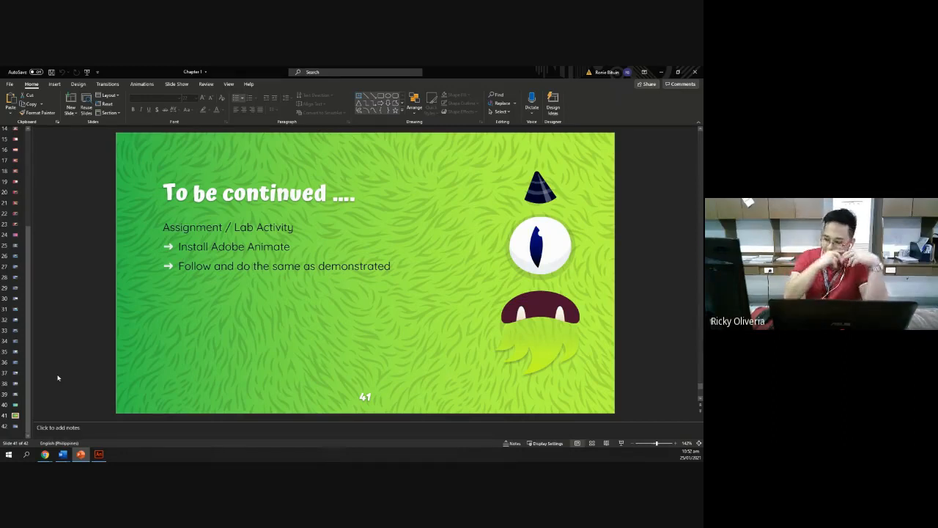
key("Down")
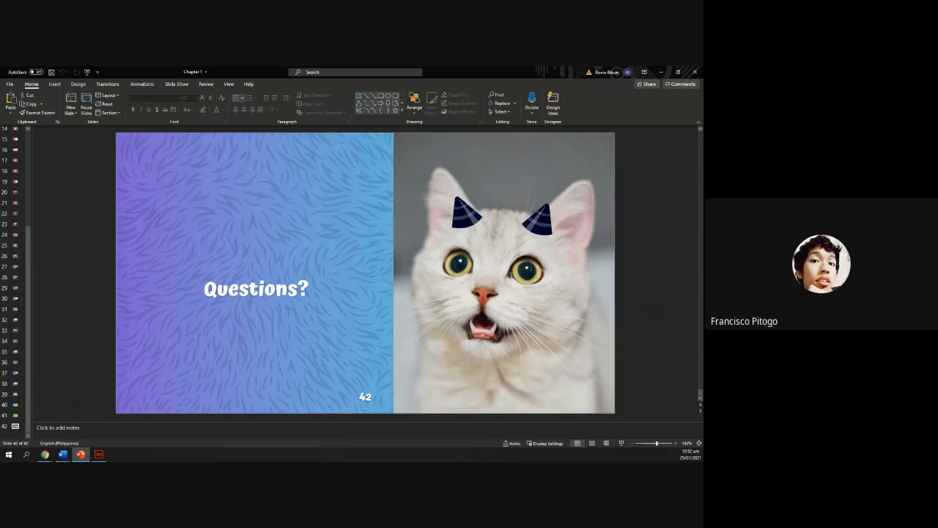
- Switch back to Adobe Animate, look at the layers inside Scene 1's alien instance, and return to Scene 1
key("alt+Tab")
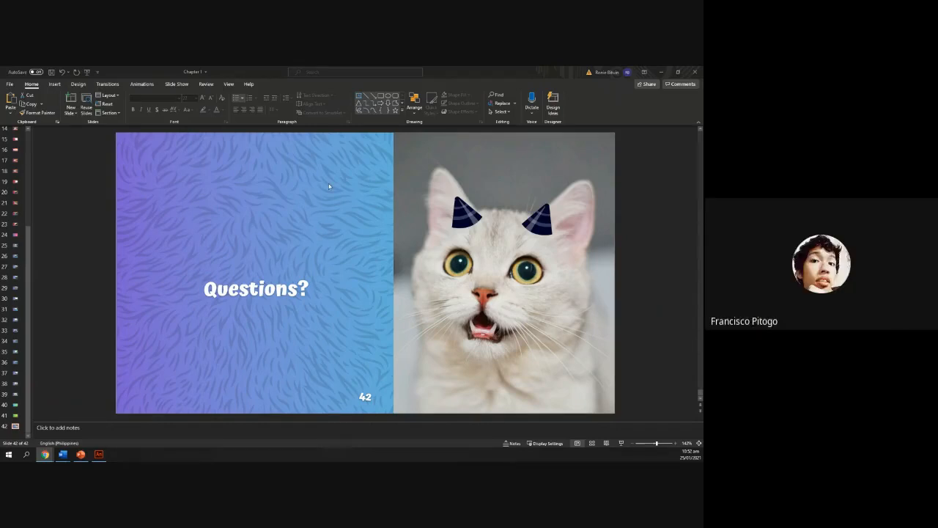
left_click(336, 238)
key("Page_Up")
key("Page_Up")
key("Page_Up")
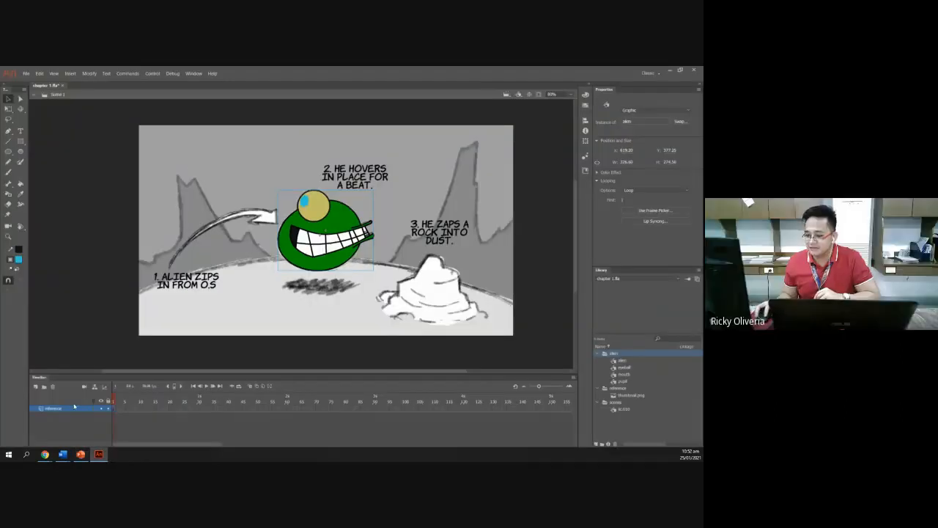
double_click(341, 220)
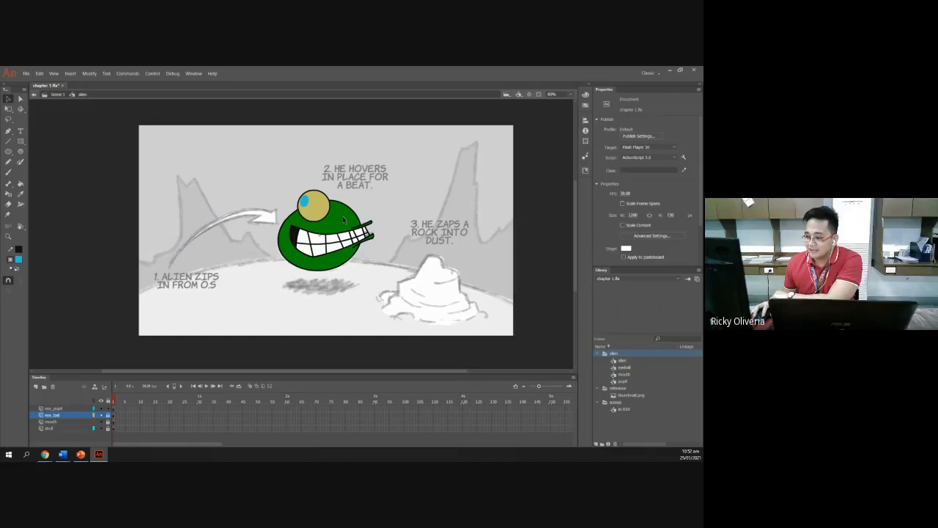
left_click(57, 95)
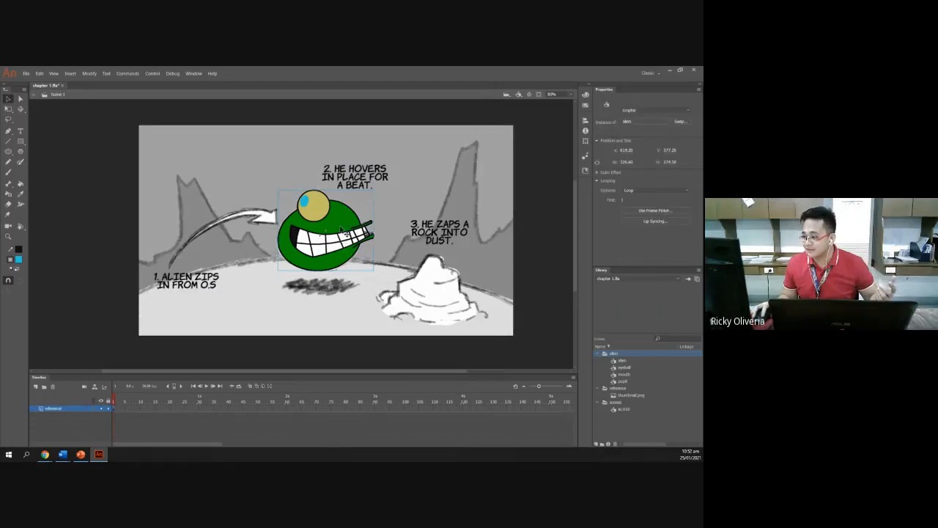
- Open the sc.010 symbol from the library and enter the alien symbol nested inside it
left_click(615, 409)
double_click(615, 409)
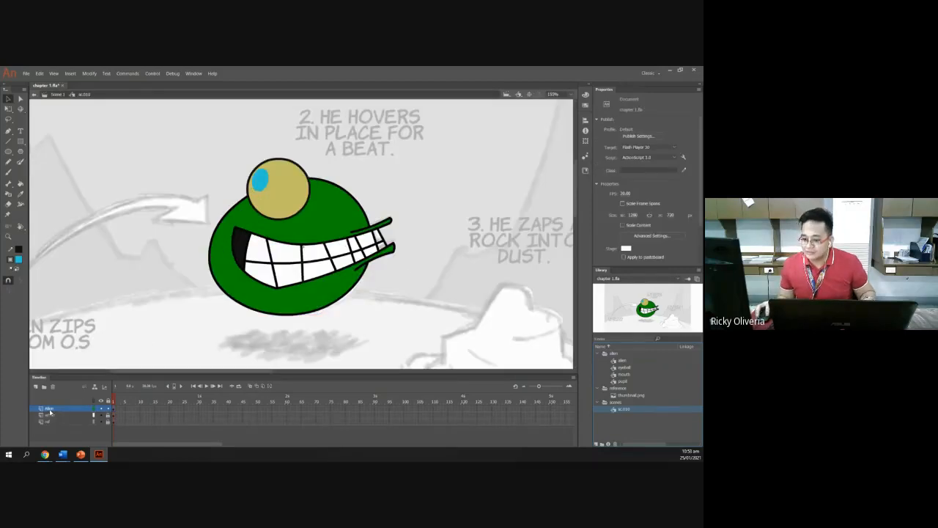
double_click(312, 217)
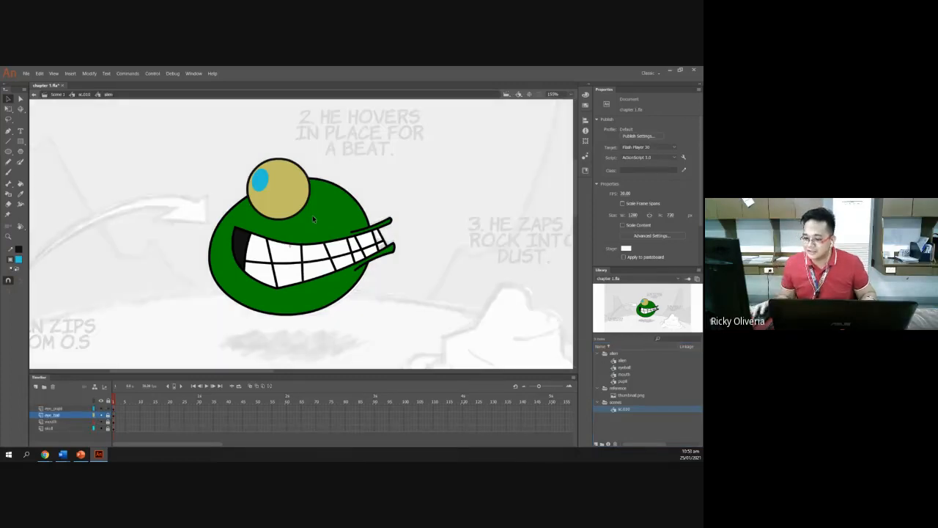
- Move the eye_pupil and eye_ball layers together below the skull layer so the head covers the eye
left_click(56, 414)
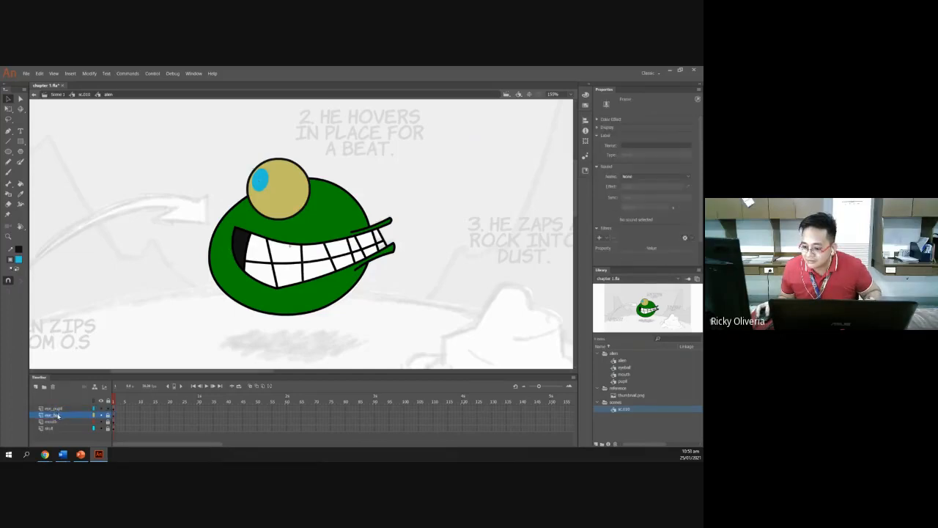
left_click(57, 409)
left_click(58, 415, "shift")
left_click_drag(58, 416, 60, 434)
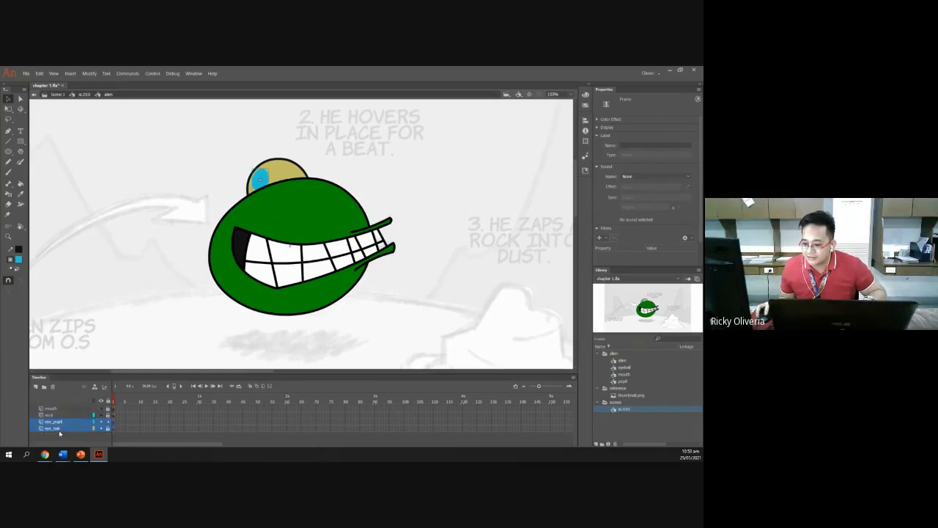
left_click(140, 300)
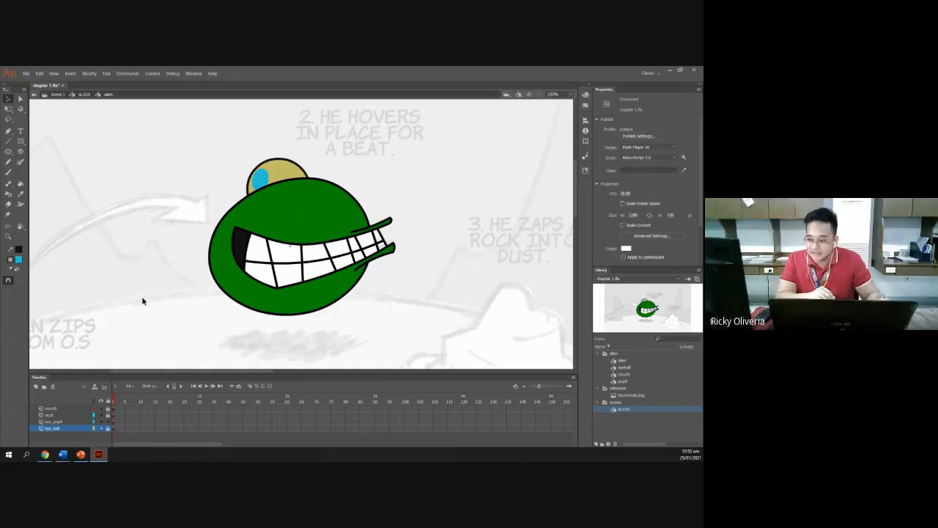
- Return the eye layers to the top of the stack, try the mouth layer below skull, and move it back above
left_click(75, 426)
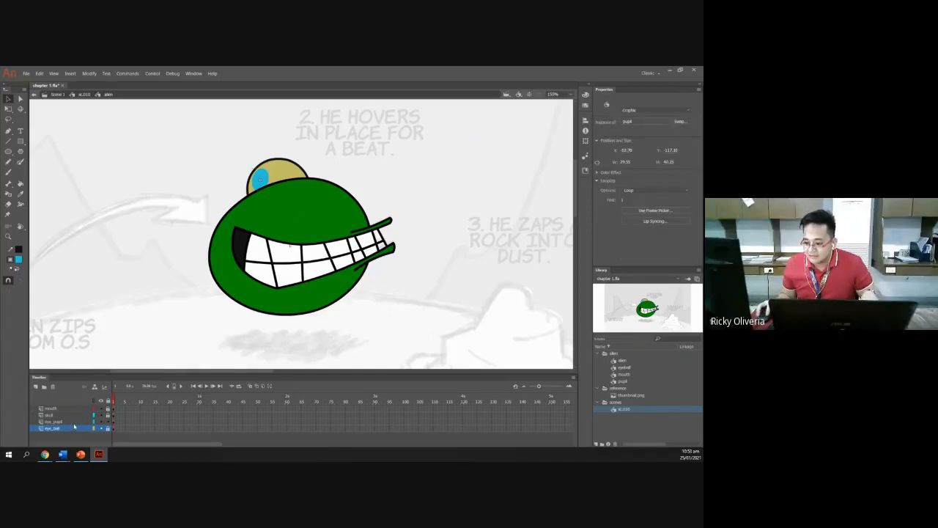
left_click(71, 422, "shift")
mouse_move(66, 428)
left_mouse_down()
mouse_move(69, 407)
mouse_move(58, 432)
left_mouse_up()
left_click(59, 422)
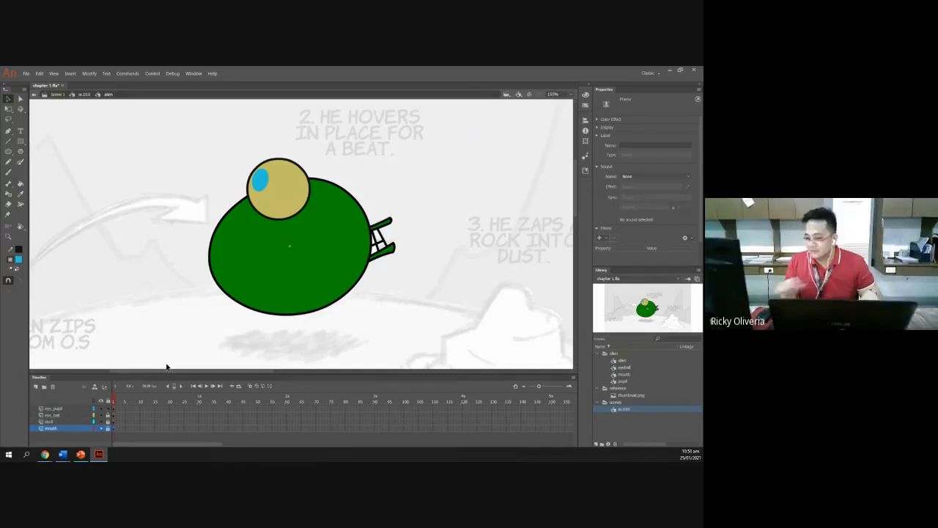
left_click_drag(61, 436, 60, 420)
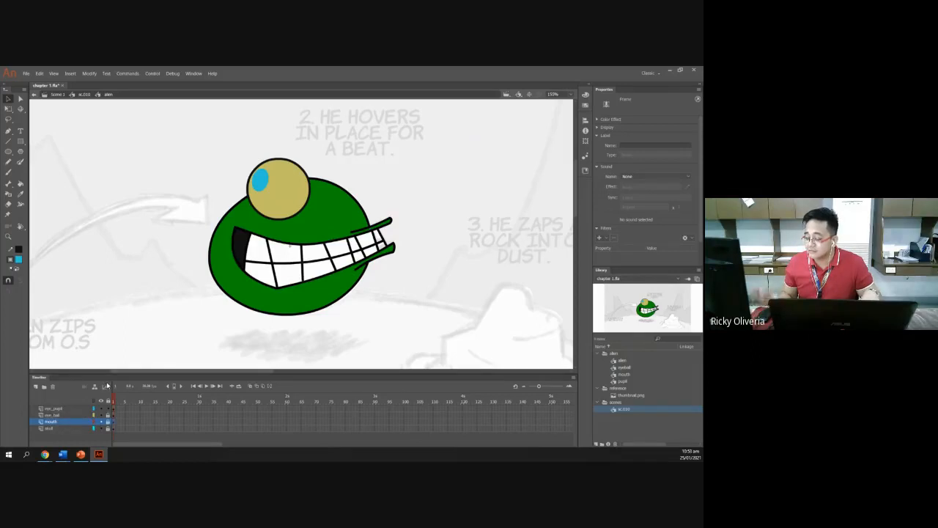